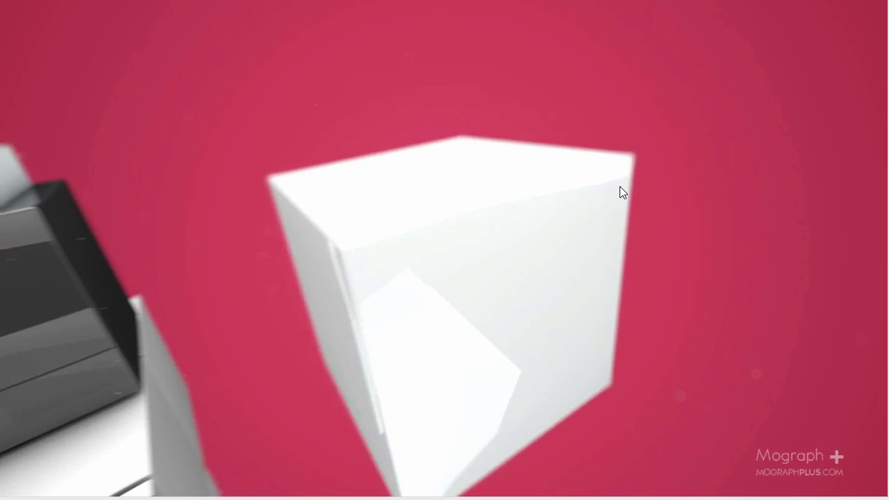
Play the FinalvideoLQ render in short passages from different points to examine the cube animation, and close the player.
{"action": "mouse_move", "coordinate": [546, 262]}
{"action": "left_click", "coordinate": [443, 479]}
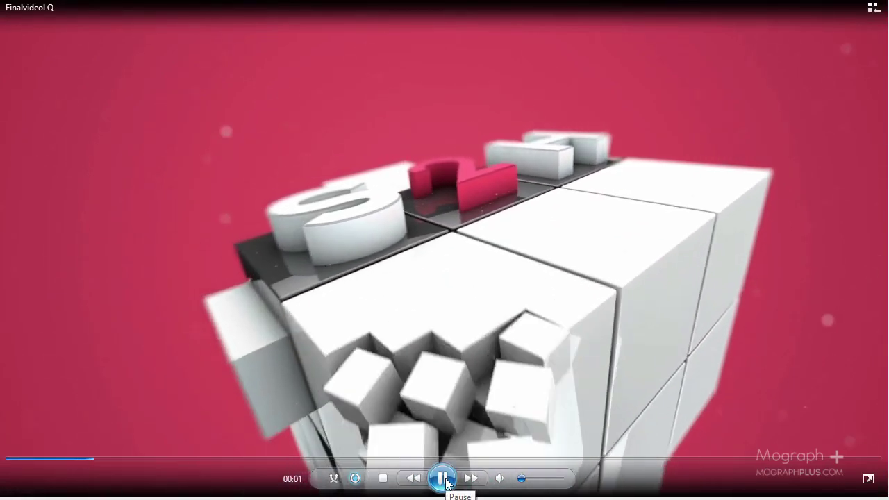
{"action": "left_click", "coordinate": [443, 479]}
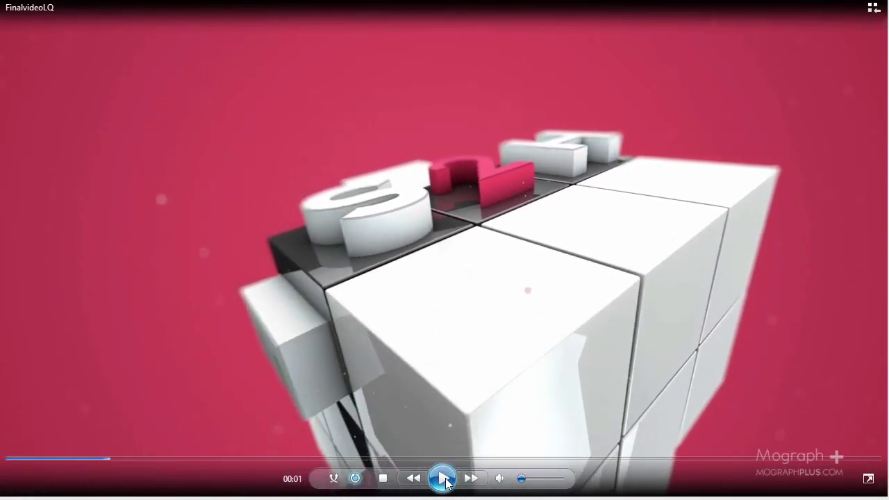
{"action": "left_click", "coordinate": [444, 479]}
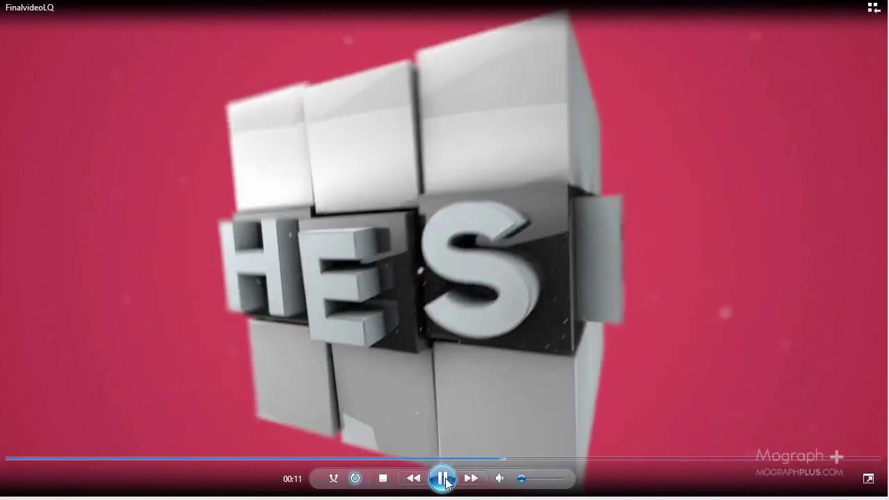
{"action": "left_click", "coordinate": [443, 478]}
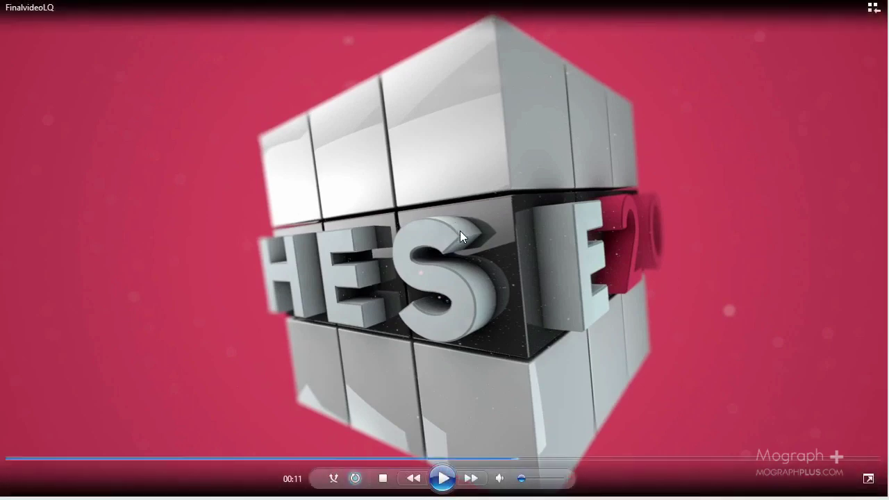
{"action": "left_click", "coordinate": [18, 458]}
{"action": "left_click", "coordinate": [438, 479]}
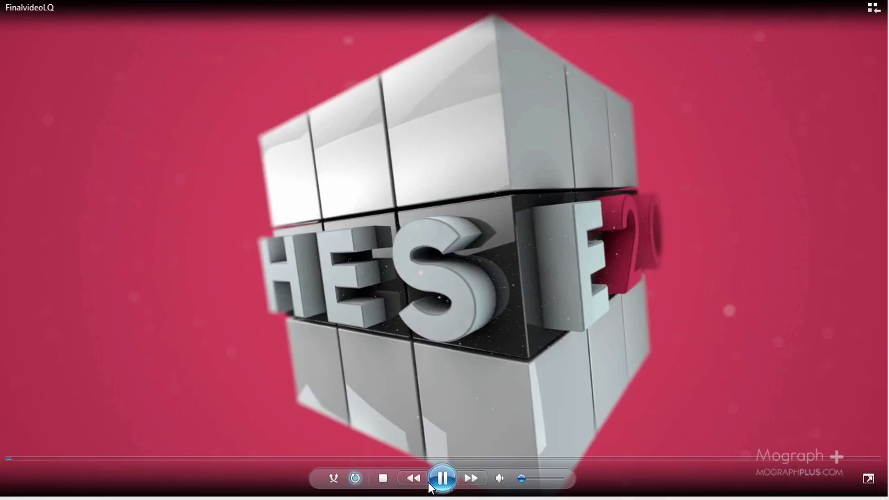
{"action": "left_click", "coordinate": [439, 479]}
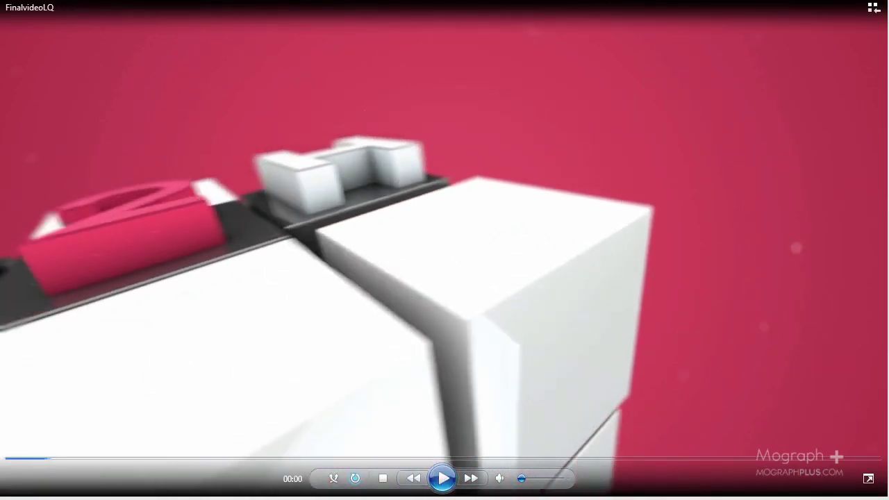
{"action": "left_click", "coordinate": [444, 478]}
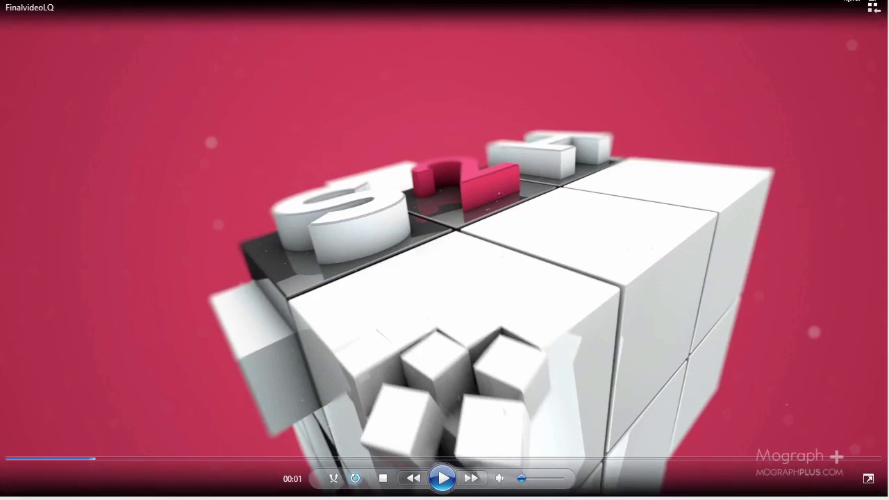
{"action": "key", "text": "alt+F4"}
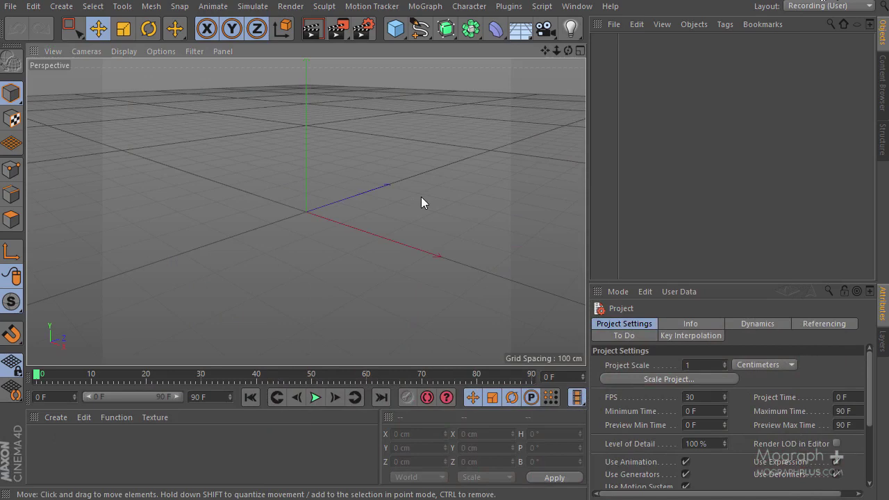
Add a cube primitive and set its X, Y and Z size to 190 cm.
{"action": "left_click", "coordinate": [399, 34]}
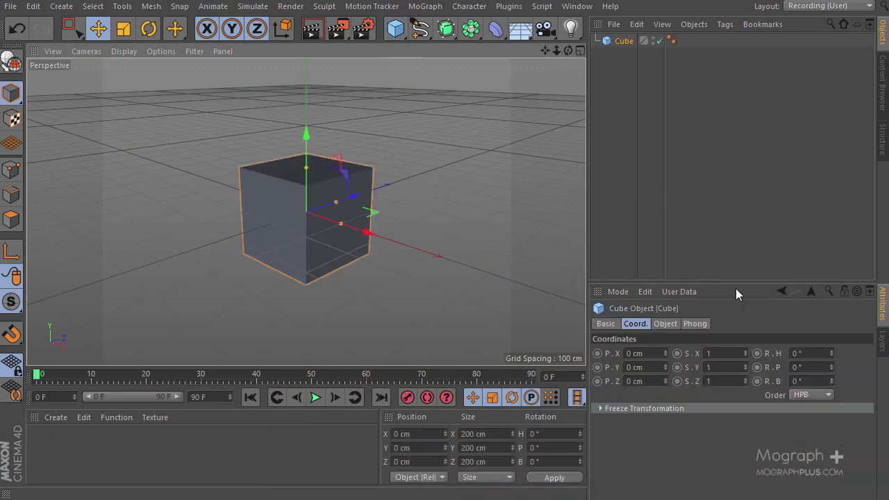
{"action": "left_click_drag", "start_coordinate": [735, 284], "coordinate": [669, 177]}
{"action": "left_click", "coordinate": [664, 215]}
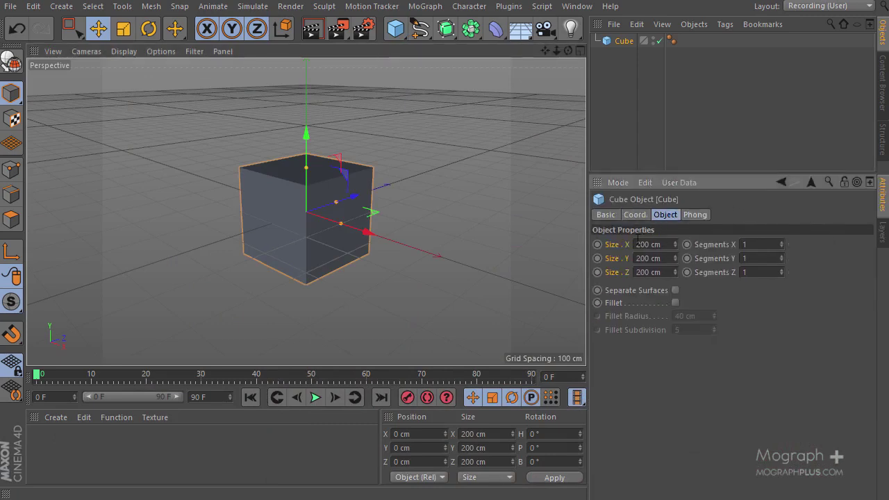
{"action": "double_click", "coordinate": [651, 244]}
{"action": "type", "text": "190"}
{"action": "key", "text": "Return"}
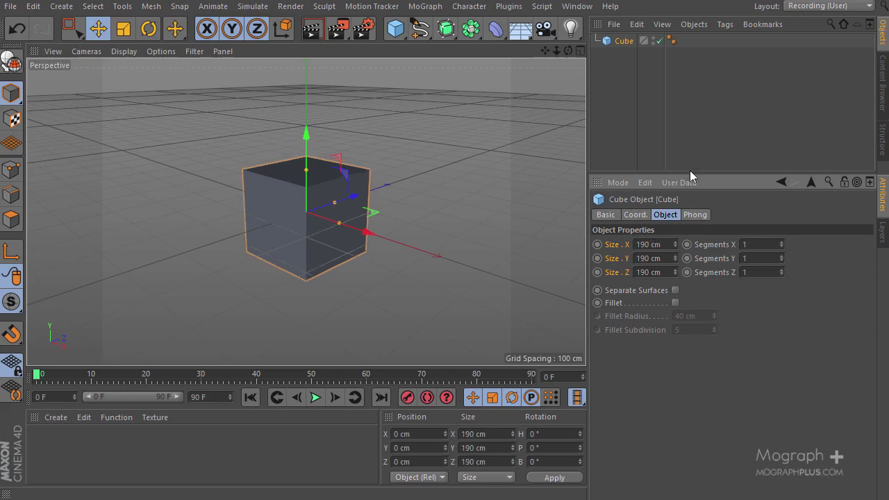
Enable the cube's fillet and set the fillet radius to 2 cm.
{"action": "left_click_drag", "start_coordinate": [689, 170], "coordinate": [699, 224]}
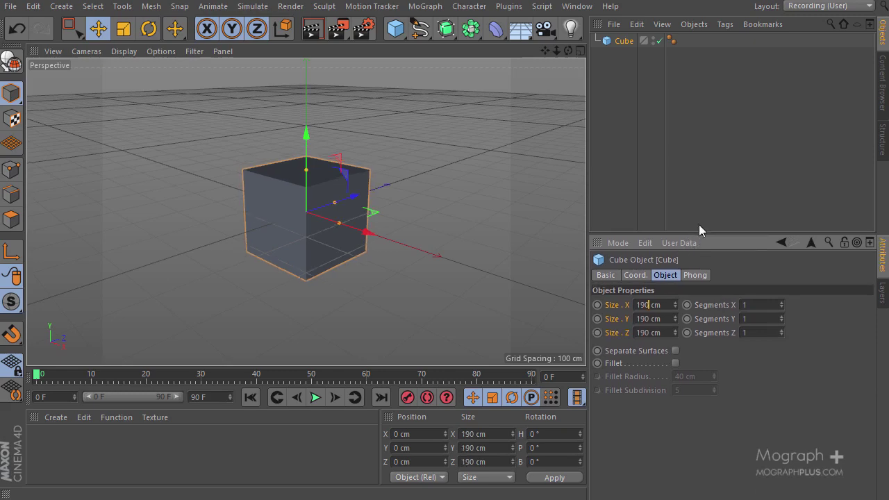
{"action": "left_click", "coordinate": [675, 363]}
{"action": "left_click", "coordinate": [689, 376]}
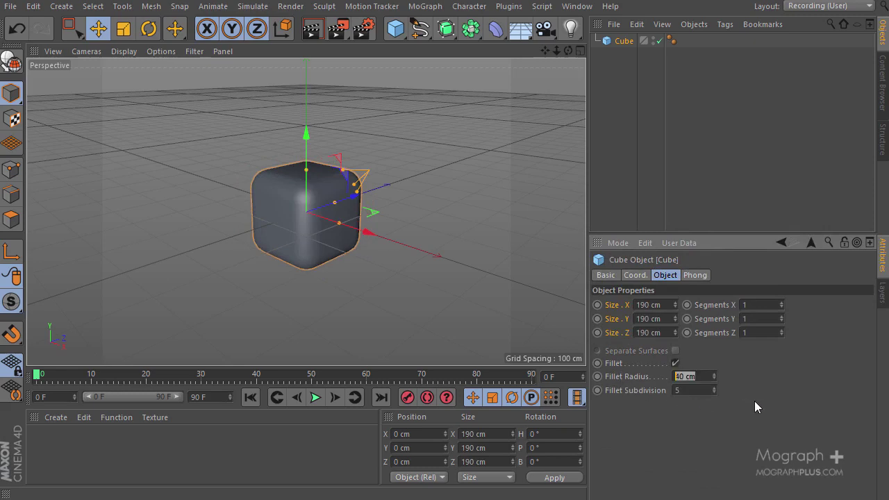
{"action": "type", "text": "2"}
{"action": "key", "text": "Return"}
Convert the parametric cube into an editable polygon object.
{"action": "scroll", "coordinate": [347, 186], "scroll_direction": "up", "scroll_amount": 3}
{"action": "middle_click_drag", "start_coordinate": [338, 173], "coordinate": [456, 139], "text": "alt"}
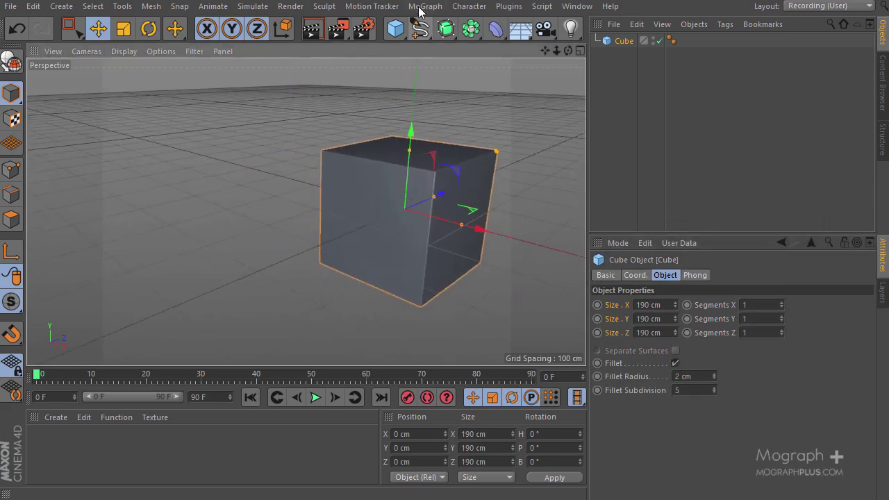
{"action": "left_click_drag", "start_coordinate": [434, 138], "coordinate": [416, 139], "text": "alt"}
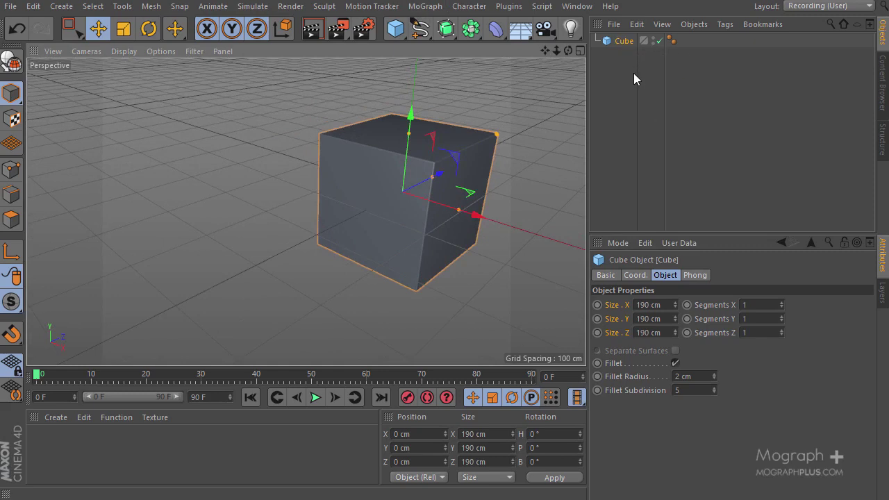
{"action": "key", "text": "c"}
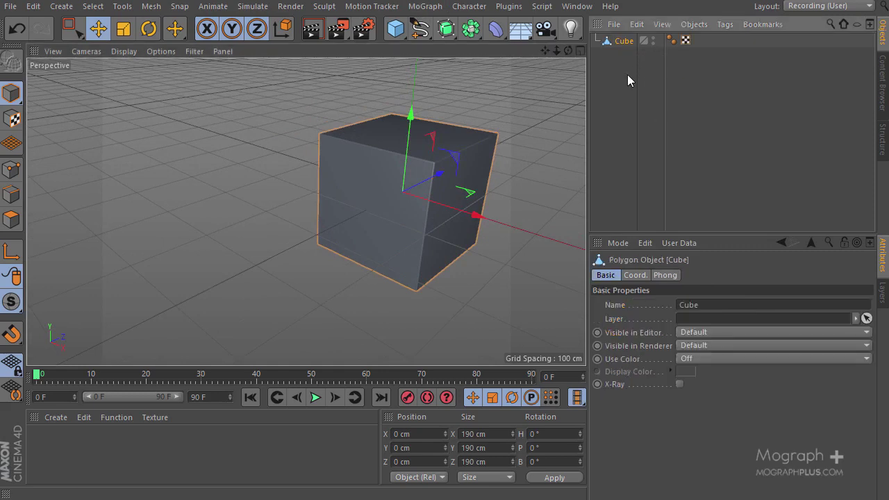
Add a MoGraph Cloner as the cube's parent and set its mode to Grid Array.
{"action": "left_click", "coordinate": [419, 7]}
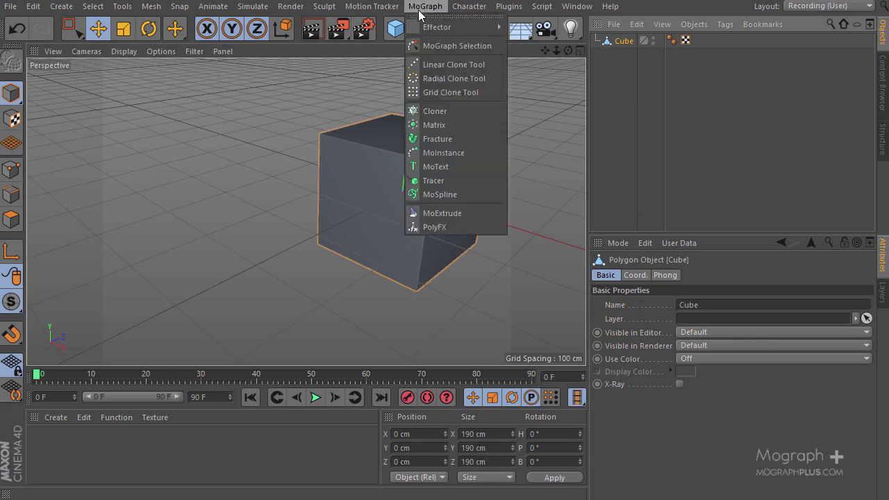
{"action": "left_click", "coordinate": [450, 110], "text": "alt"}
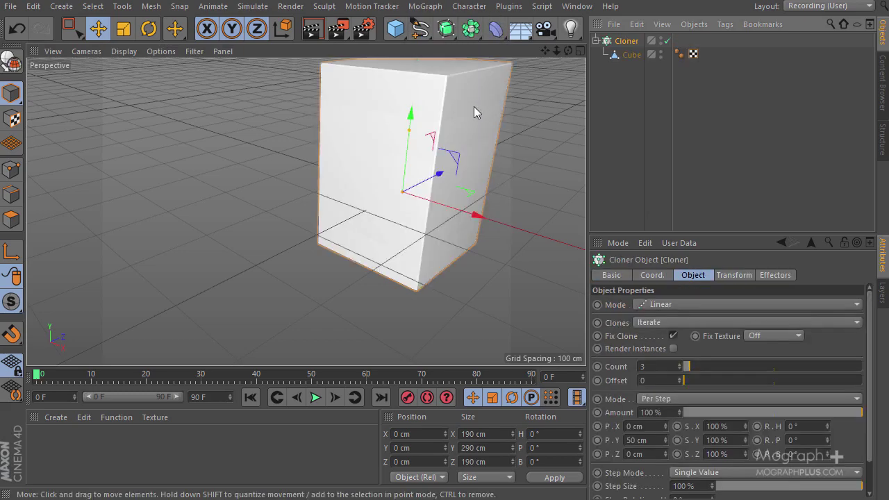
{"action": "left_click_drag", "start_coordinate": [730, 236], "coordinate": [740, 182]}
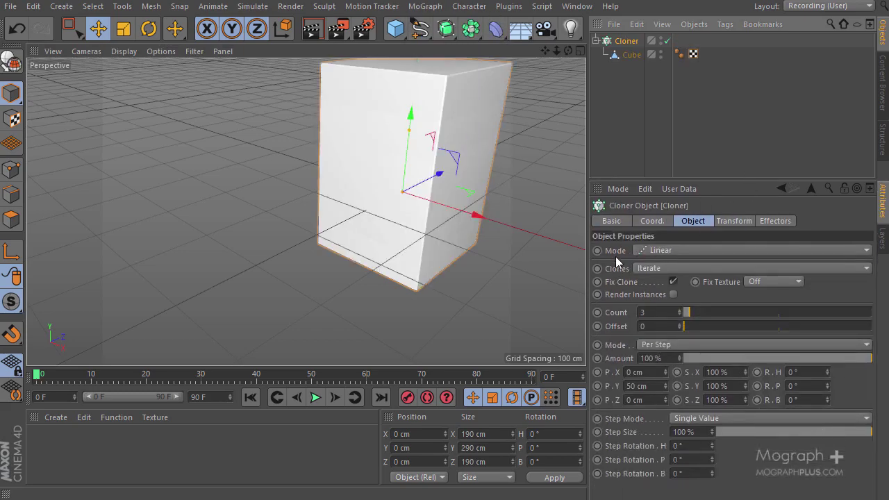
{"action": "left_click", "coordinate": [664, 250]}
{"action": "left_click", "coordinate": [697, 304]}
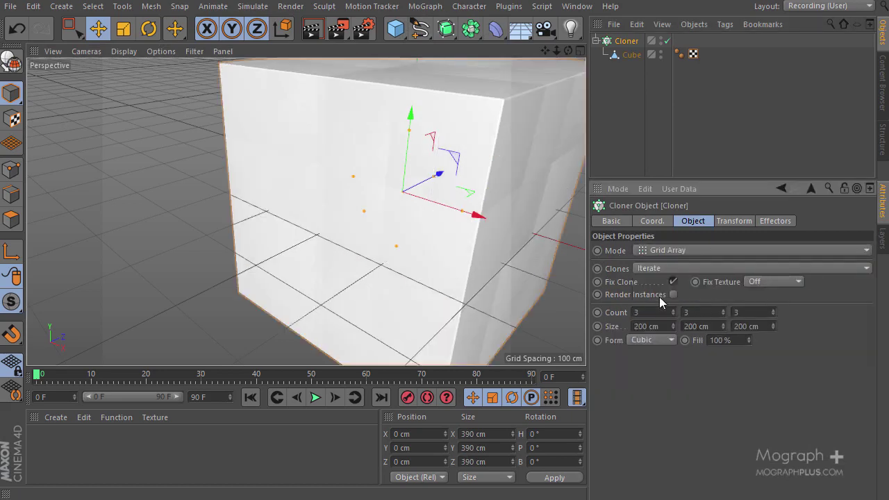
Set the Cloner's grid size to 390 cm in all three directions.
{"action": "left_click", "coordinate": [657, 326]}
{"action": "type", "text": "390"}
{"action": "key", "text": "Tab"}
{"action": "type", "text": "39"}
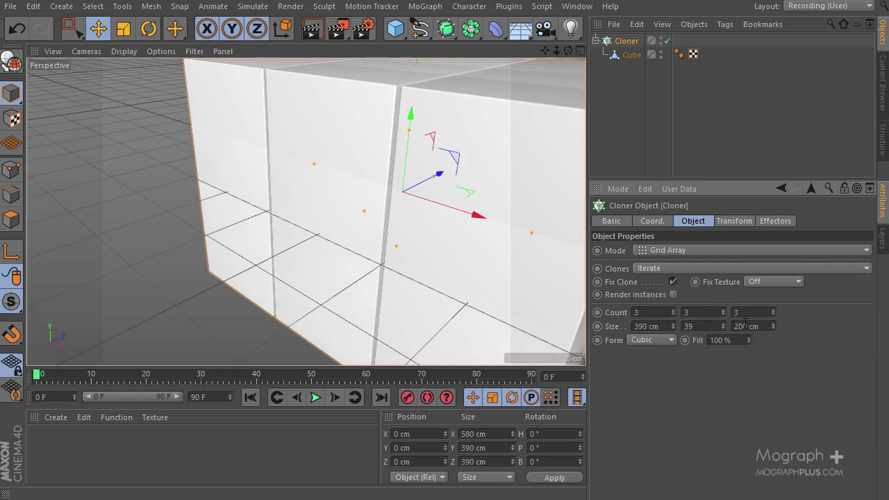
{"action": "type", "text": "0"}
{"action": "key", "text": "Tab"}
{"action": "type", "text": "390"}
{"action": "key", "text": "Return"}
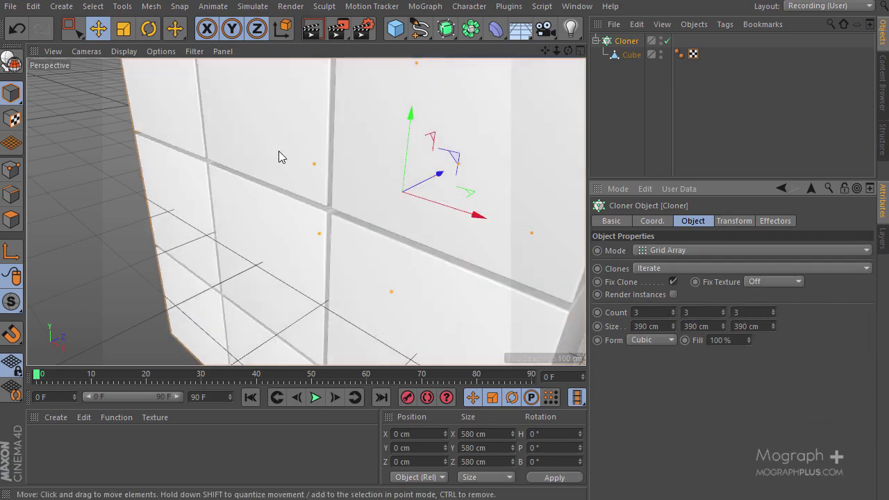
{"action": "scroll", "coordinate": [278, 151], "scroll_direction": "down", "scroll_amount": 4}
{"action": "mouse_move", "coordinate": [294, 165]}
{"action": "left_mouse_down", "text": "alt"}
{"action": "mouse_move", "coordinate": [292, 178]}
{"action": "mouse_move", "coordinate": [405, 237]}
{"action": "mouse_move", "coordinate": [542, 256]}
{"action": "mouse_move", "coordinate": [562, 275]}
{"action": "mouse_move", "coordinate": [529, 193]}
{"action": "mouse_move", "coordinate": [367, 95]}
{"action": "mouse_move", "coordinate": [409, 180]}
{"action": "mouse_move", "coordinate": [472, 230]}
{"action": "mouse_move", "coordinate": [368, 220]}
{"action": "mouse_move", "coordinate": [466, 245]}
{"action": "mouse_move", "coordinate": [445, 276]}
{"action": "left_mouse_up", "text": "alt"}
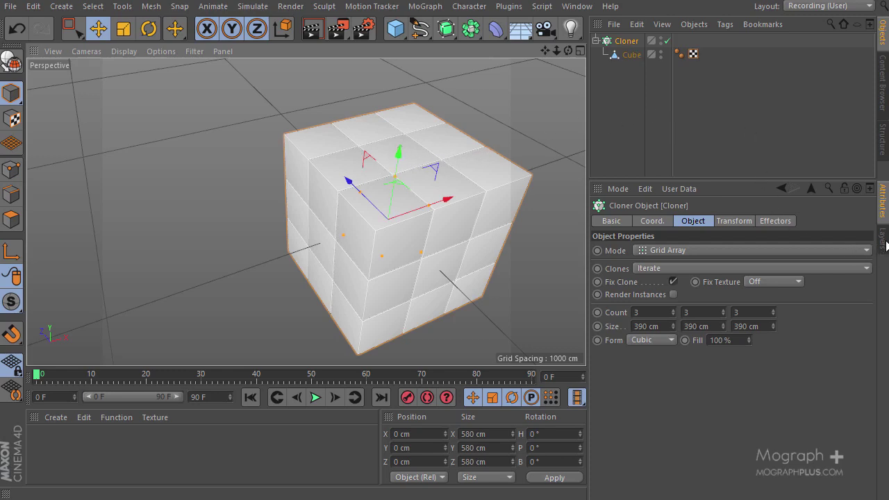
Create a new layer and change its colour to bright green, RGB 54, 226, 39.
{"action": "left_click", "coordinate": [882, 240]}
{"action": "double_click", "coordinate": [672, 244]}
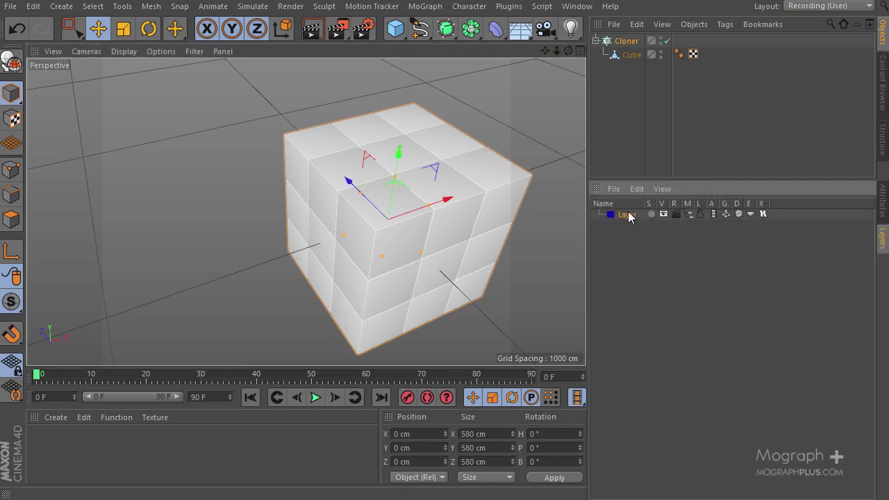
{"action": "left_click", "coordinate": [610, 214]}
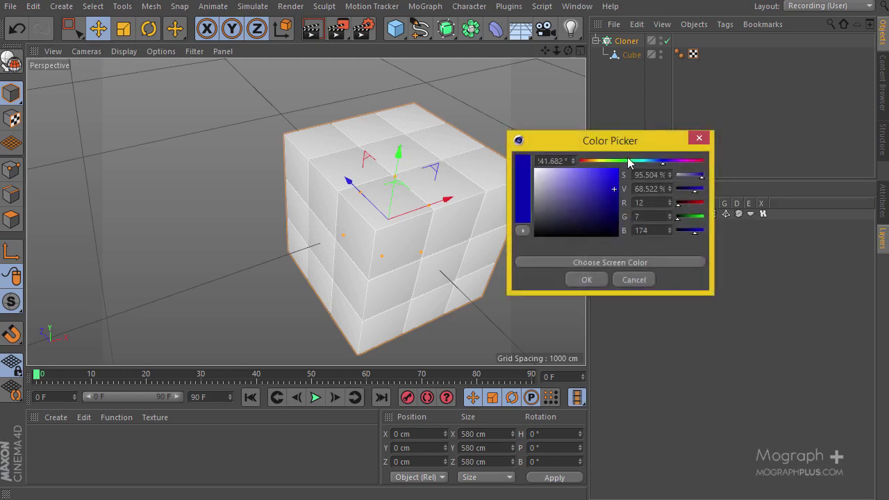
{"action": "left_click", "coordinate": [619, 160]}
{"action": "left_click", "coordinate": [603, 176]}
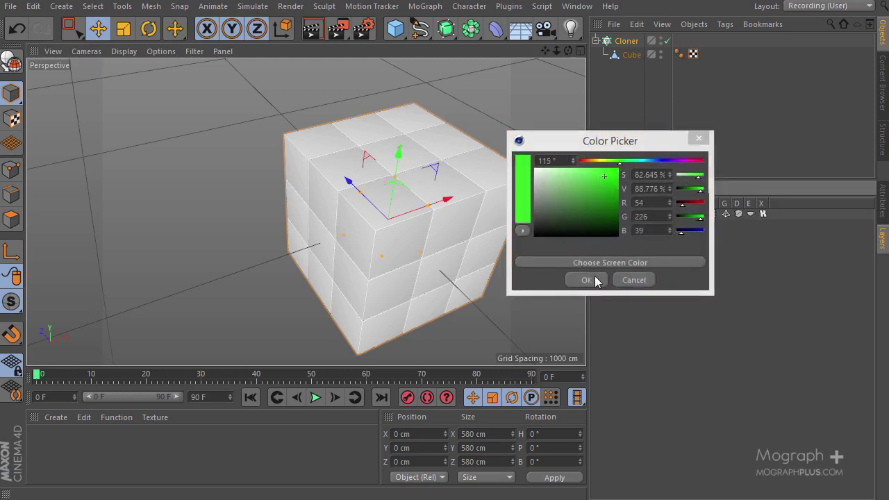
{"action": "left_click", "coordinate": [589, 279]}
Rename the green layer to Extra.
{"action": "double_click", "coordinate": [620, 215]}
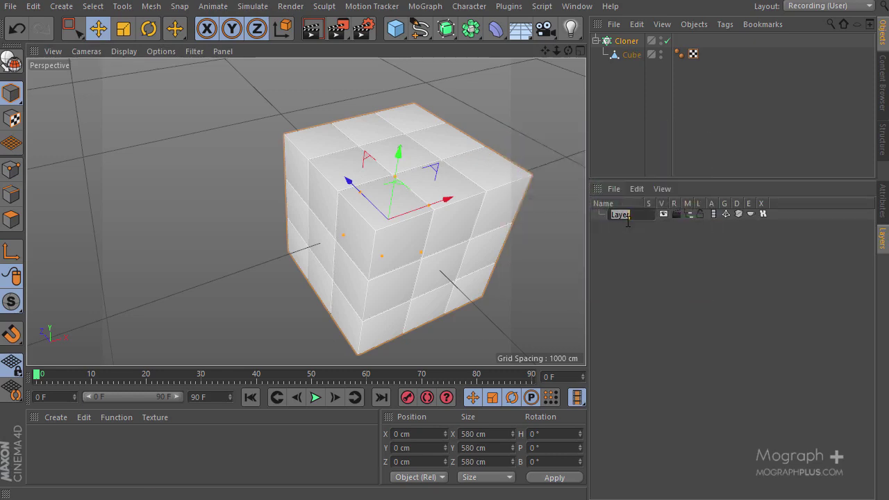
{"action": "type", "text": "Extra"}
{"action": "key", "text": "Return"}
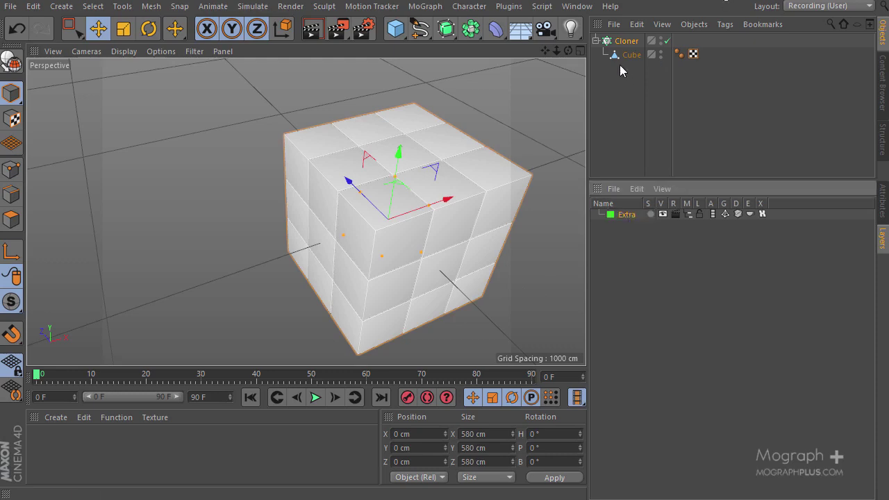
Store a duplicate of the Cloner on the Extra layer, with that layer hidden in the viewport, renderer and object manager.
{"action": "left_click", "coordinate": [596, 41]}
{"action": "mouse_move", "coordinate": [615, 42]}
{"action": "left_mouse_down", "text": "ctrl"}
{"action": "mouse_move", "coordinate": [635, 161]}
{"action": "mouse_move", "coordinate": [630, 216]}
{"action": "mouse_move", "coordinate": [666, 214]}
{"action": "left_mouse_up", "text": "ctrl"}
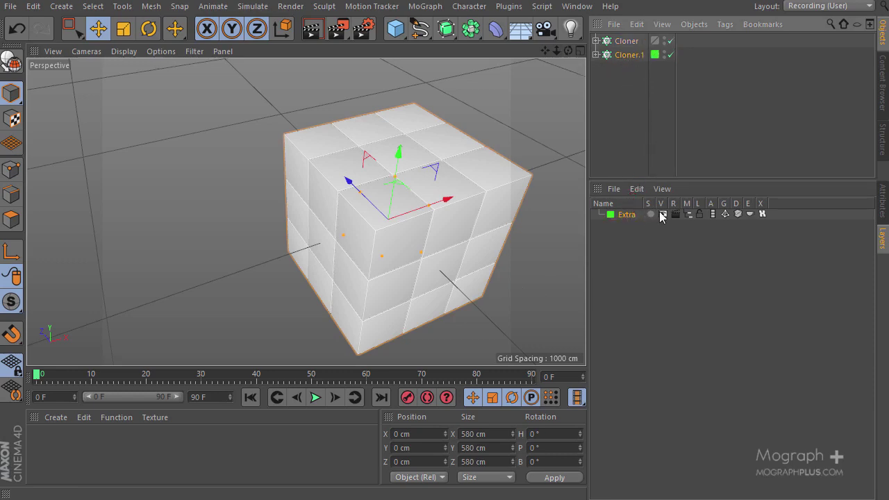
{"action": "left_click", "coordinate": [675, 214]}
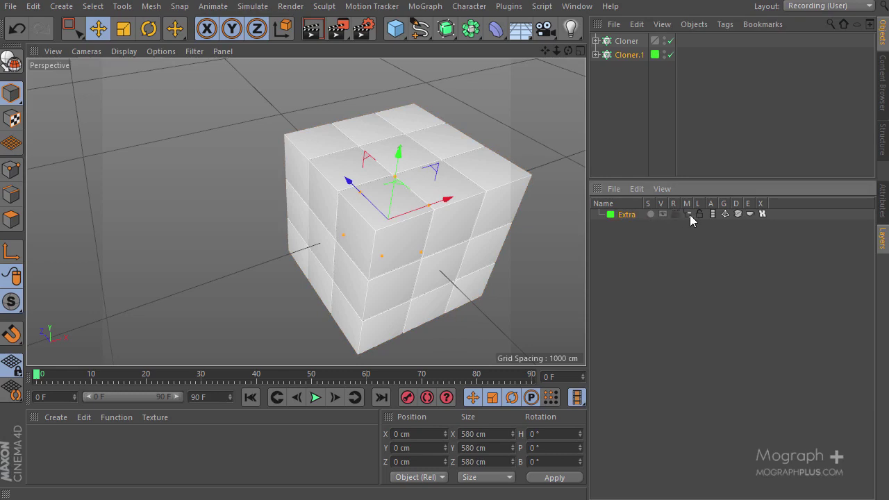
{"action": "left_click", "coordinate": [690, 215]}
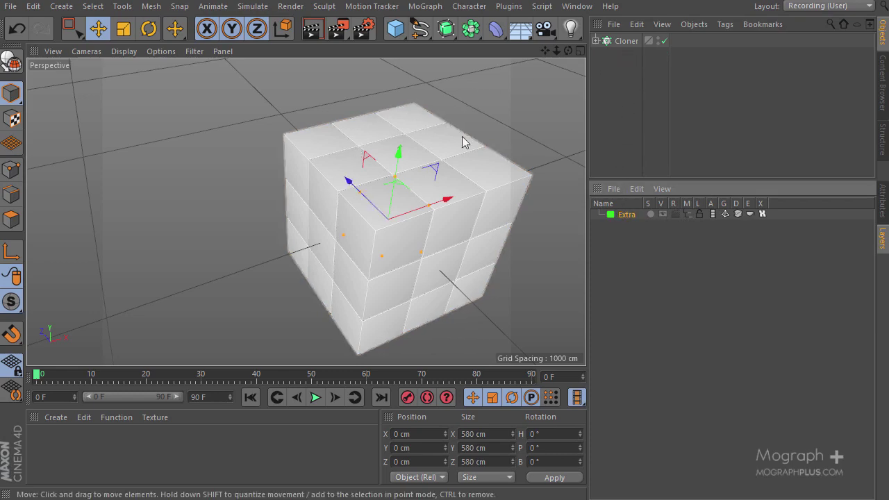
Make the original Cloner editable and expand its hierarchy to list the individual cubes.
{"action": "left_click", "coordinate": [611, 41]}
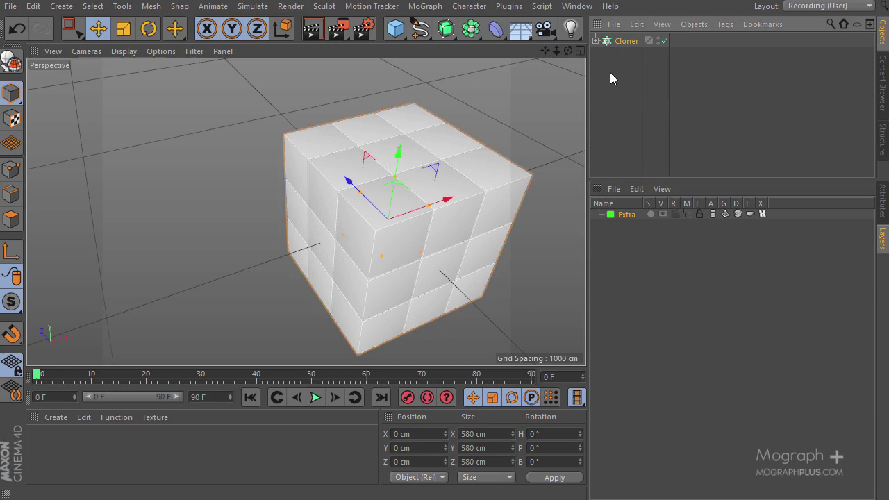
{"action": "key", "text": "c"}
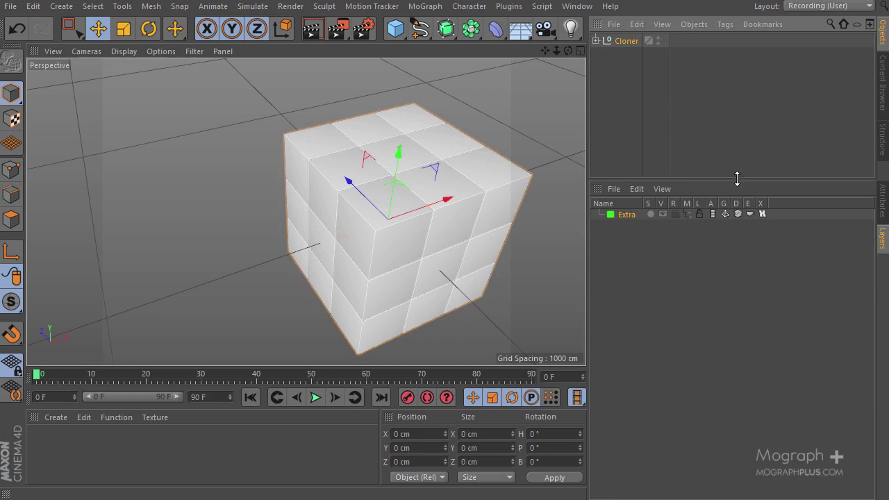
{"action": "left_click_drag", "start_coordinate": [737, 179], "coordinate": [736, 279]}
{"action": "left_click", "coordinate": [595, 41]}
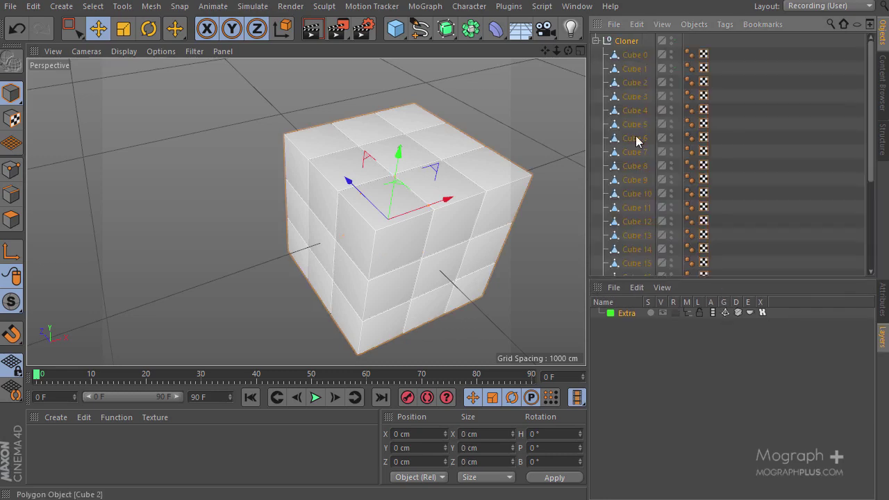
{"action": "scroll", "coordinate": [636, 136], "scroll_direction": "down", "scroll_amount": 5}
{"action": "scroll", "coordinate": [639, 257], "scroll_direction": "up", "scroll_amount": 5}
{"action": "scroll", "coordinate": [656, 104], "scroll_direction": "down", "scroll_amount": 5}
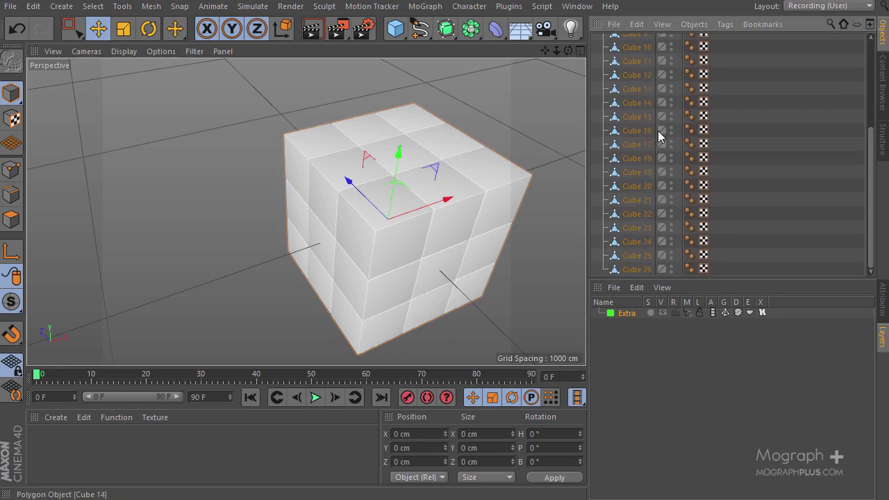
Collapse the Cloner's hierarchy and duplicate the whole Cloner group.
{"action": "left_click_drag", "start_coordinate": [723, 281], "coordinate": [722, 357]}
{"action": "scroll", "coordinate": [623, 95], "scroll_direction": "up", "scroll_amount": 5}
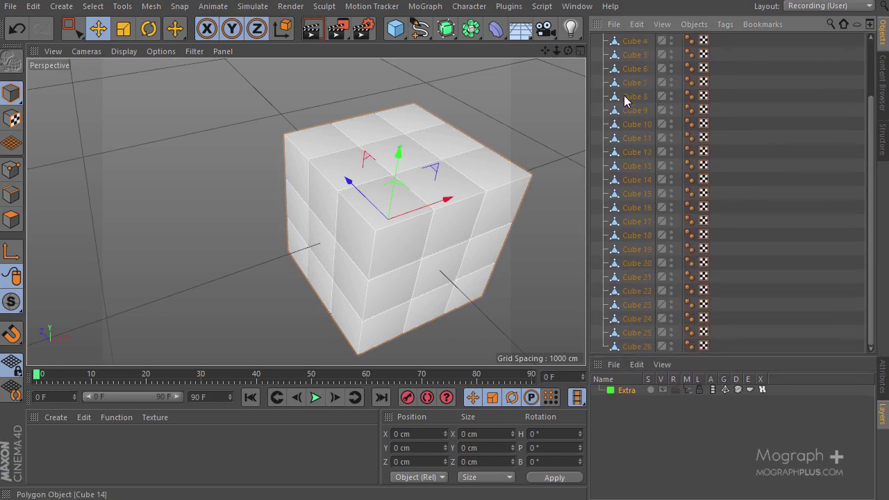
{"action": "left_click", "coordinate": [596, 40]}
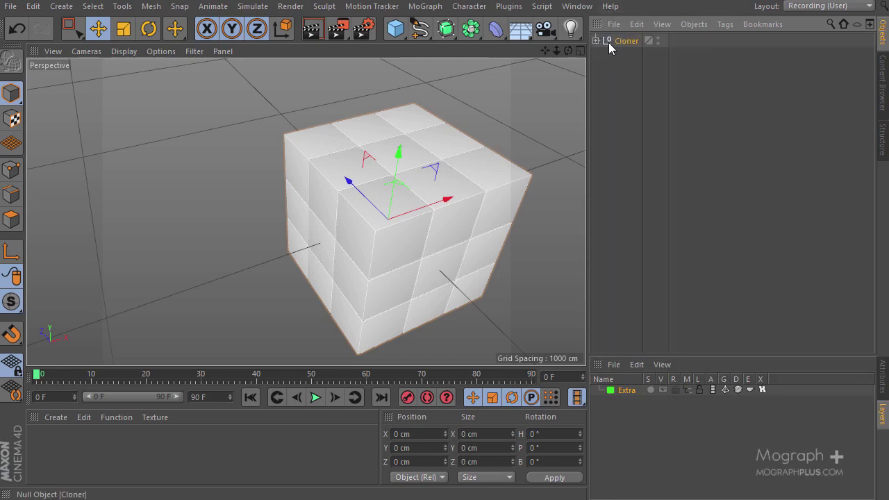
{"action": "left_click_drag", "start_coordinate": [622, 78], "coordinate": [622, 78], "text": "ctrl"}
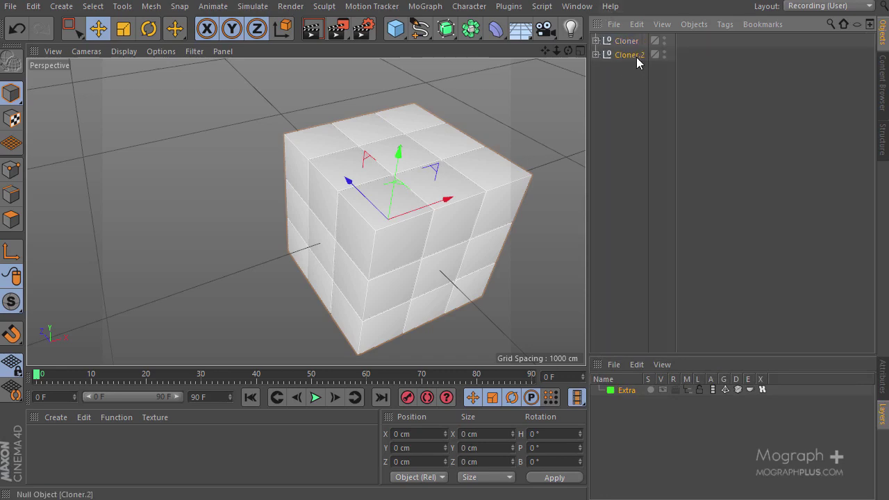
Rename the duplicated Cloner to Cloner Converted and assign it to the hidden Extra layer.
{"action": "double_click", "coordinate": [636, 55]}
{"action": "left_click", "coordinate": [646, 56]}
{"action": "key", "text": "BackSpace"}
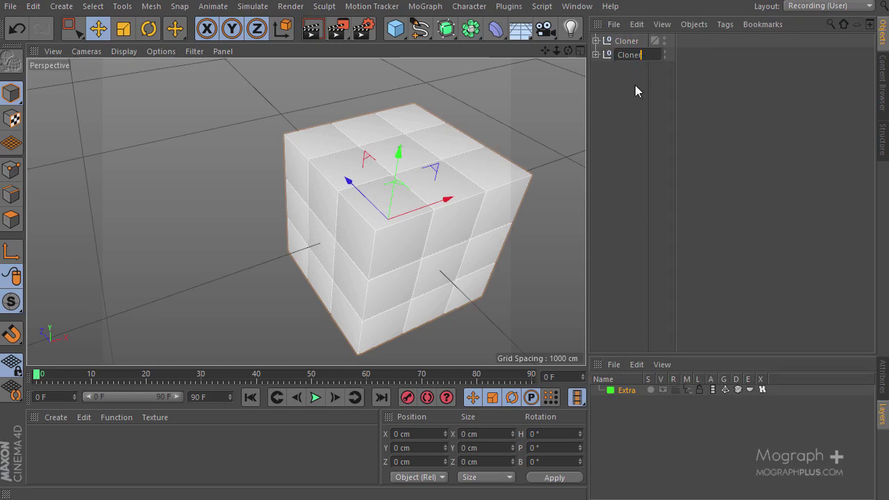
{"action": "type", "text": "Co"}
{"action": "type", "text": "m"}
{"action": "type", "text": "rted"}
{"action": "key", "text": "Return"}
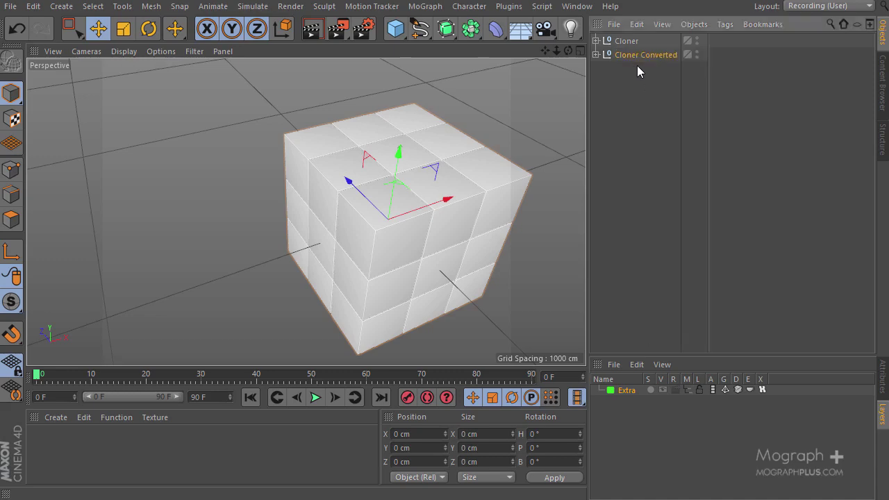
{"action": "left_click_drag", "start_coordinate": [626, 354], "coordinate": [627, 384]}
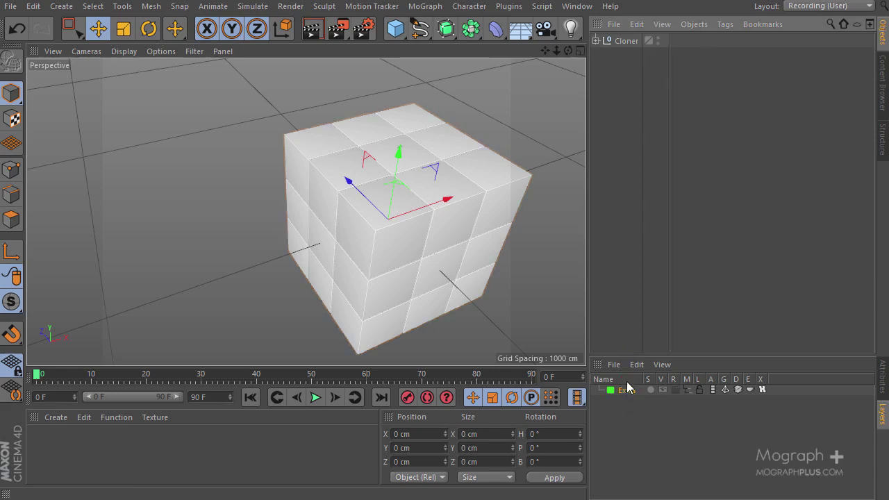
Expand the remaining Cloner and select several individual cubes to examine where their axes sit.
{"action": "left_click", "coordinate": [626, 41]}
{"action": "left_click_drag", "start_coordinate": [736, 355], "coordinate": [737, 312]}
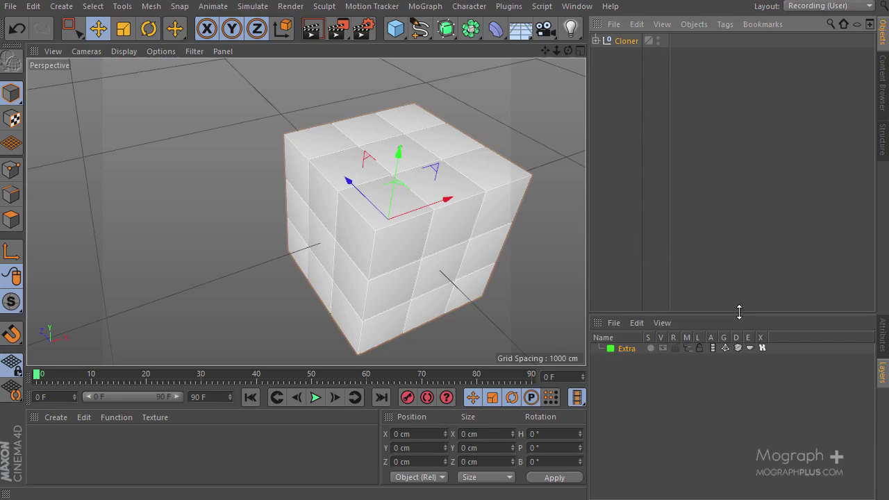
{"action": "left_click", "coordinate": [594, 40]}
{"action": "left_click_drag", "start_coordinate": [802, 312], "coordinate": [798, 421]}
{"action": "left_click", "coordinate": [639, 57]}
{"action": "left_click", "coordinate": [632, 69]}
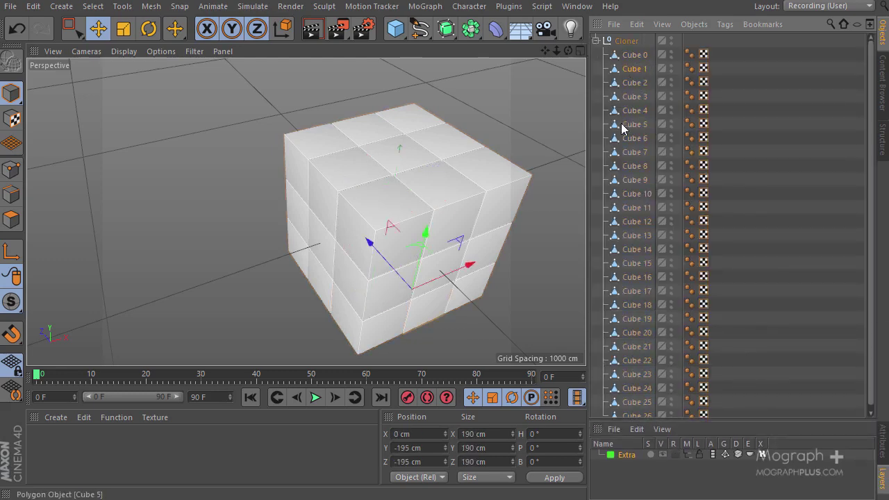
{"action": "left_click", "coordinate": [621, 124]}
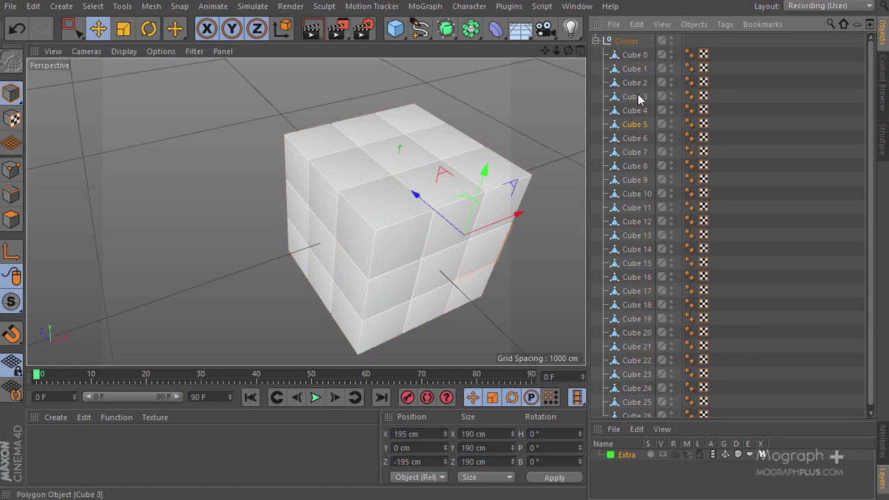
{"action": "left_click", "coordinate": [629, 138]}
{"action": "left_click", "coordinate": [628, 152]}
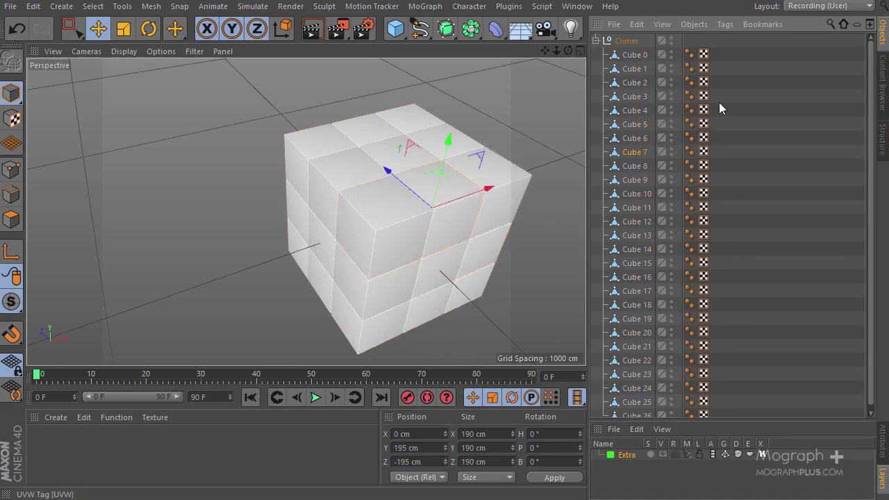
Enable axis editing and set Cube 0's axis position to 0 cm on X, Y and Z.
{"action": "left_click", "coordinate": [635, 55]}
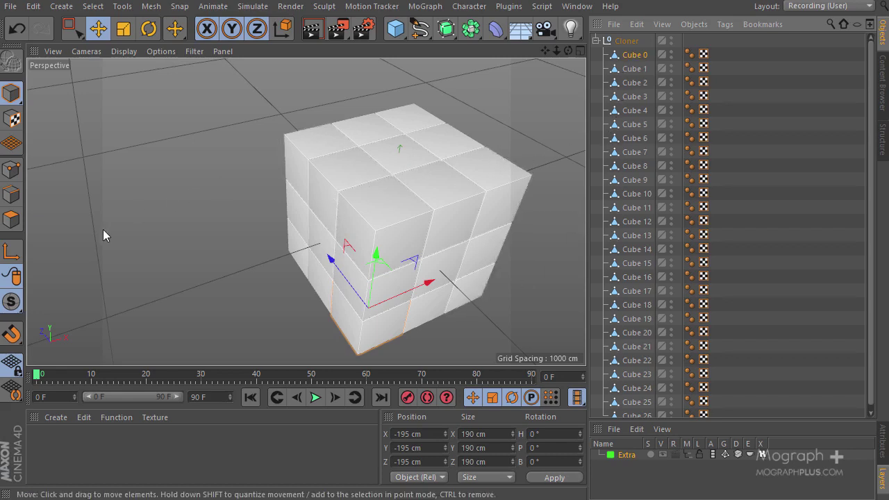
{"action": "left_click", "coordinate": [20, 252]}
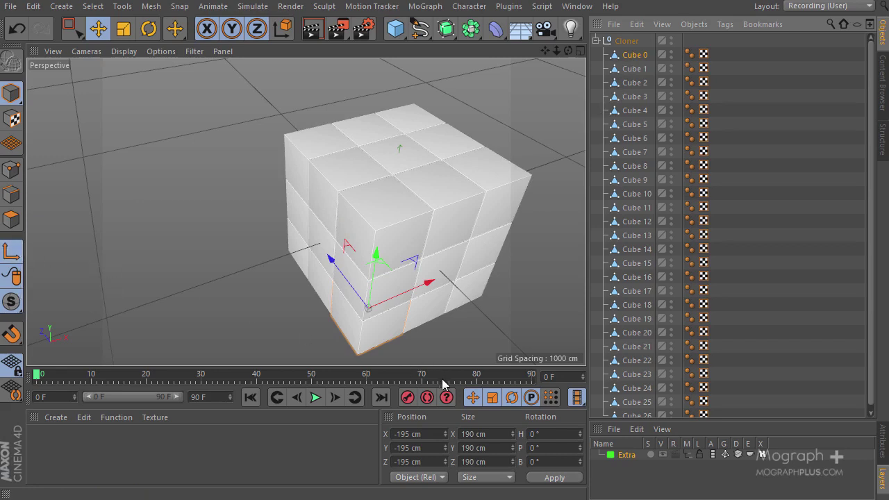
{"action": "left_click", "coordinate": [415, 434]}
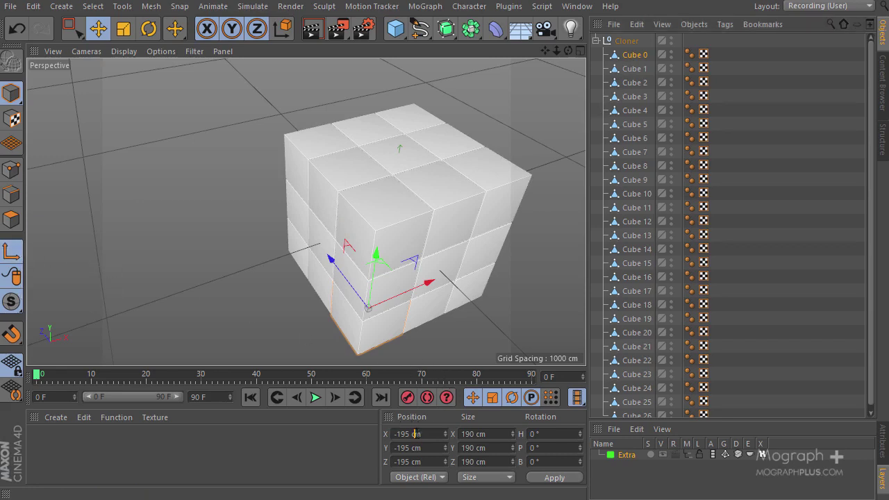
{"action": "double_click", "coordinate": [418, 433]}
{"action": "type", "text": "0"}
{"action": "key", "text": "Tab"}
{"action": "type", "text": "0"}
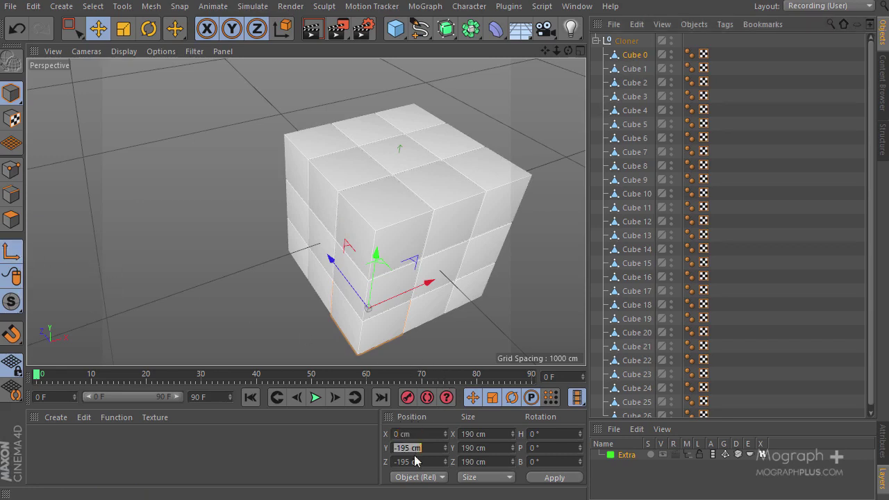
{"action": "key", "text": "Tab"}
{"action": "type", "text": "0"}
{"action": "key", "text": "Return"}
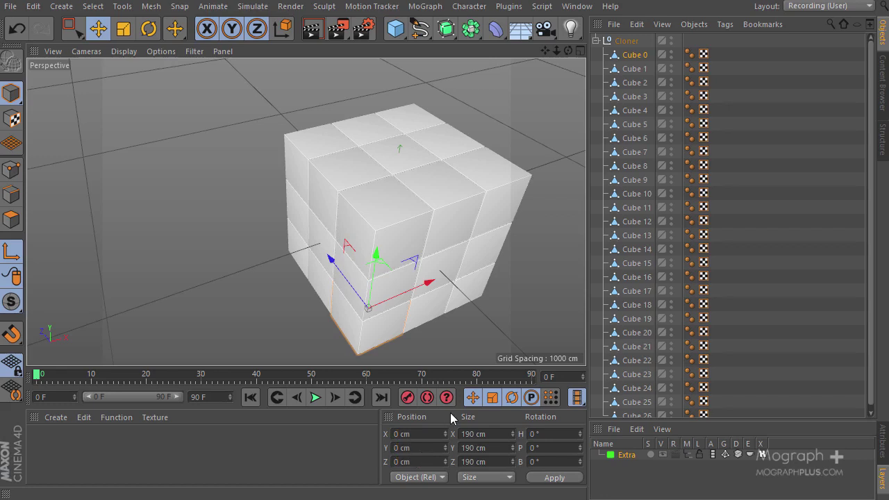
Set Cube 1's axis position to 0 cm on Y and Z.
{"action": "left_click", "coordinate": [634, 68]}
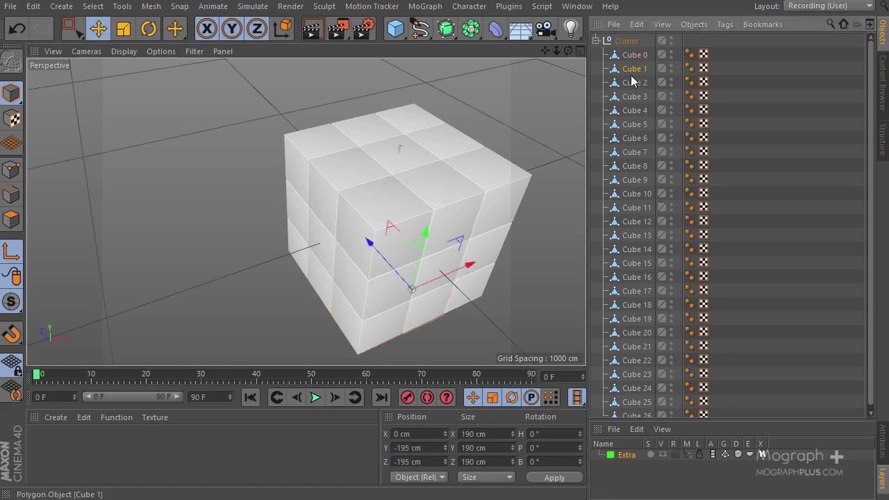
{"action": "double_click", "coordinate": [410, 447]}
{"action": "type", "text": "0"}
{"action": "key", "text": "Tab"}
{"action": "type", "text": "0"}
{"action": "key", "text": "Return"}
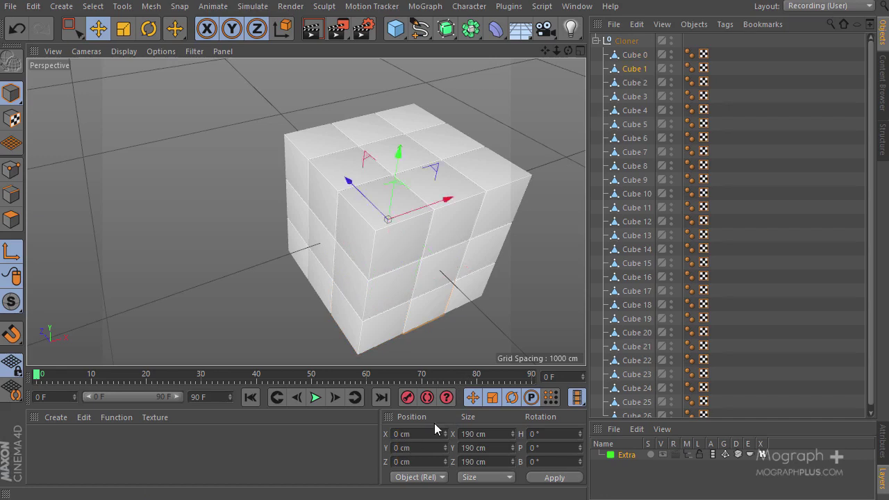
Set Cube 2's axis position to 0 cm on X, Y and Z.
{"action": "left_click", "coordinate": [647, 84]}
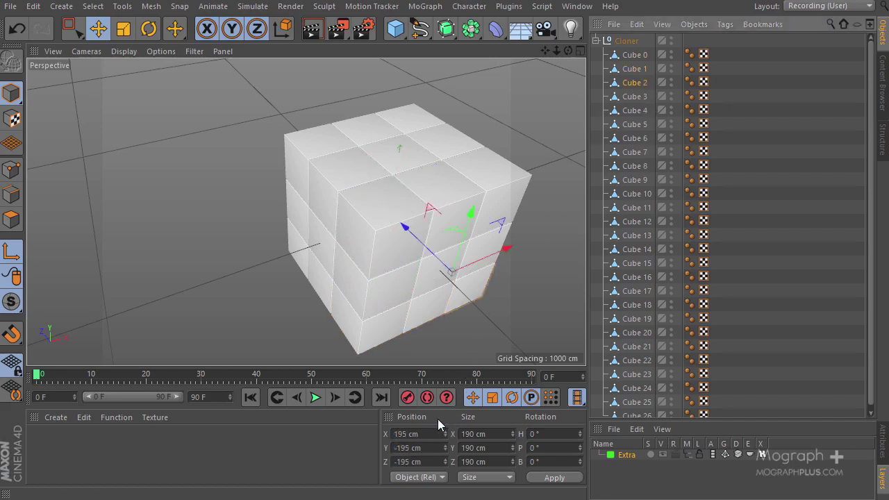
{"action": "double_click", "coordinate": [415, 434]}
{"action": "type", "text": "0"}
{"action": "key", "text": "Tab"}
{"action": "type", "text": "0"}
{"action": "key", "text": "Tab"}
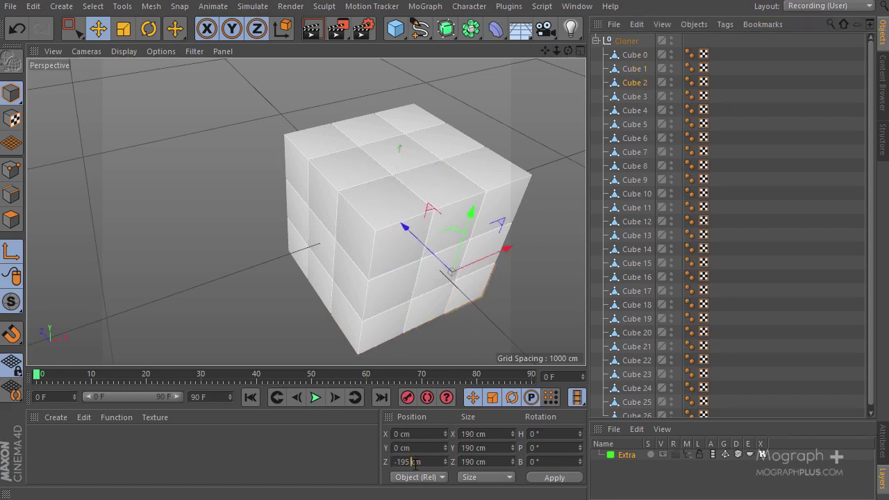
{"action": "type", "text": "0"}
{"action": "key", "text": "Return"}
Set Cube 3's axis position to 0 cm on X, Y and Z.
{"action": "left_click", "coordinate": [633, 97]}
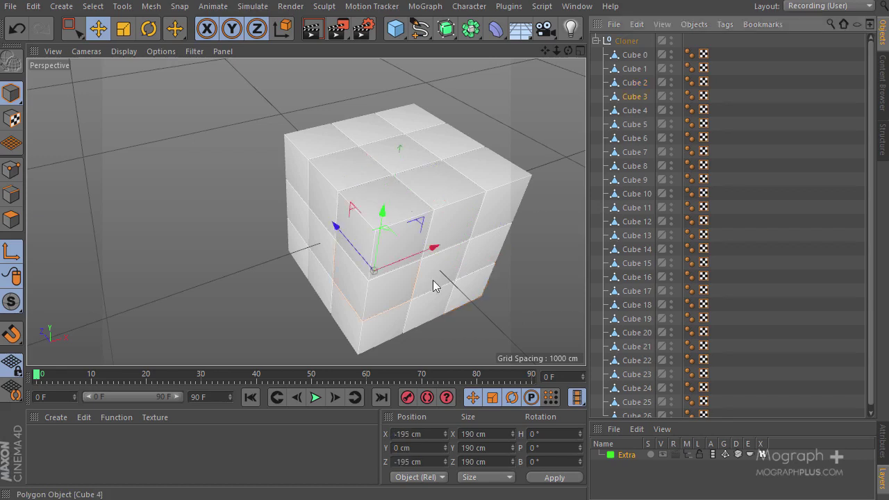
{"action": "double_click", "coordinate": [413, 434]}
{"action": "type", "text": "0"}
{"action": "key", "text": "Tab"}
{"action": "type", "text": "0"}
{"action": "key", "text": "Tab"}
{"action": "type", "text": "0"}
{"action": "key", "text": "Return"}
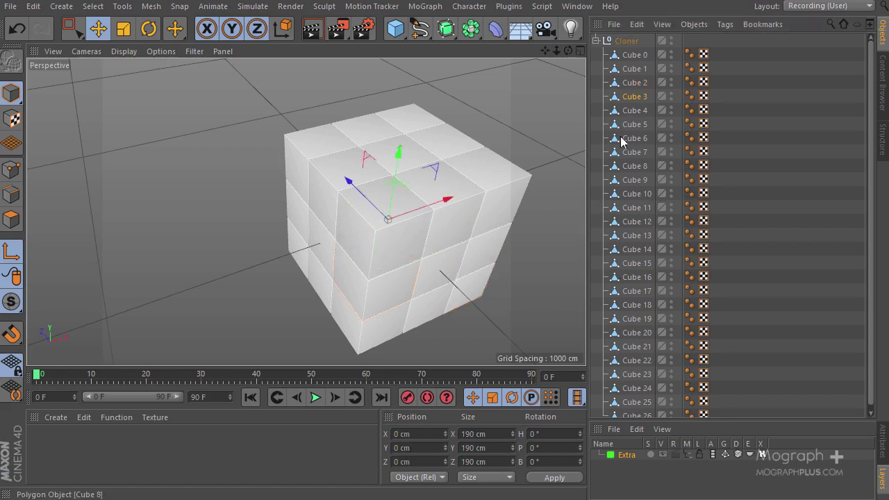
Set Cube 4's axis position to 0 cm on Z.
{"action": "left_click", "coordinate": [626, 111]}
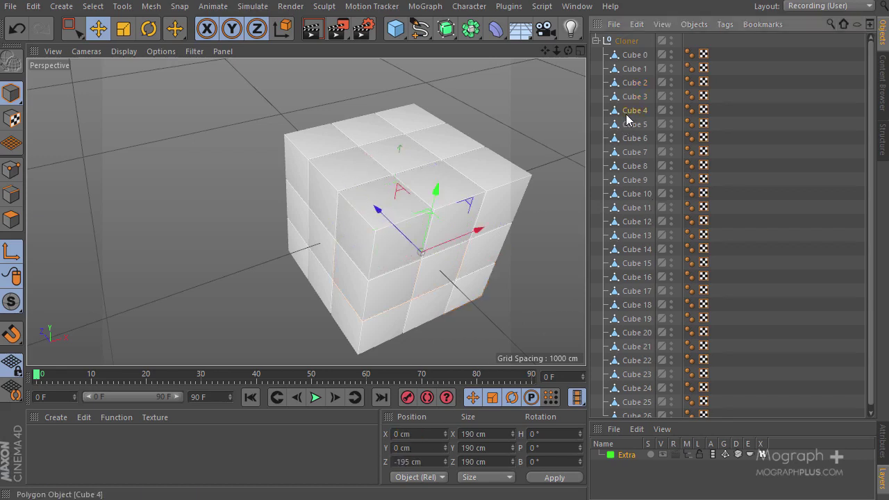
{"action": "double_click", "coordinate": [419, 461]}
{"action": "type", "text": "0"}
{"action": "key", "text": "Return"}
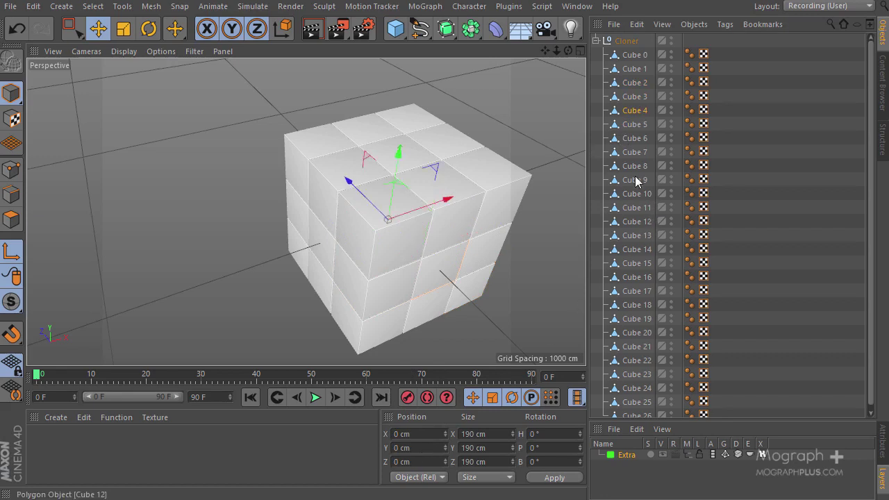
Set Cube 5's axis position to 0 cm on X and Z.
{"action": "left_click", "coordinate": [630, 125]}
{"action": "double_click", "coordinate": [409, 461]}
{"action": "double_click", "coordinate": [416, 447]}
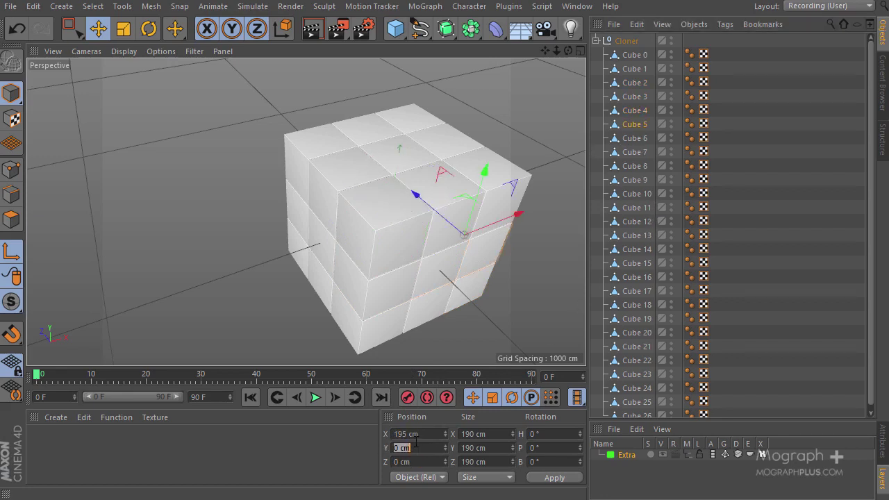
{"action": "double_click", "coordinate": [408, 433]}
{"action": "type", "text": "0"}
{"action": "key", "text": "Return"}
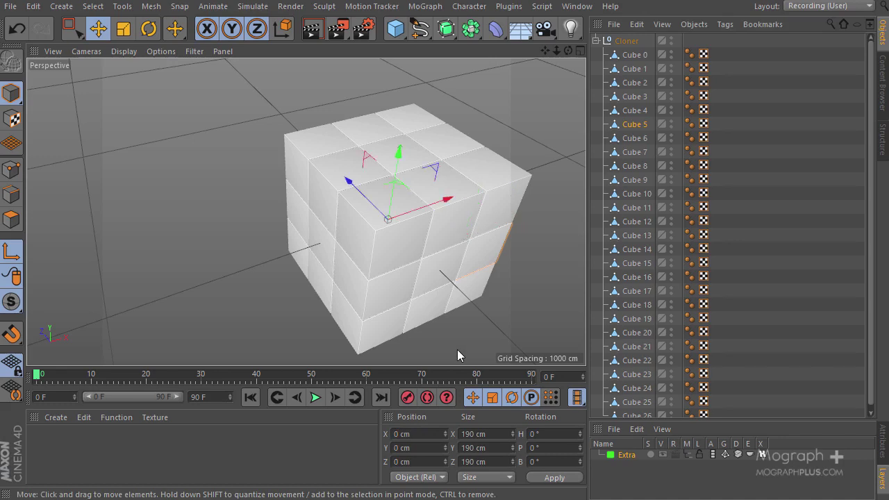
Set Cube 6's axis position to 0 cm on X, Y and Z.
{"action": "left_click", "coordinate": [624, 138]}
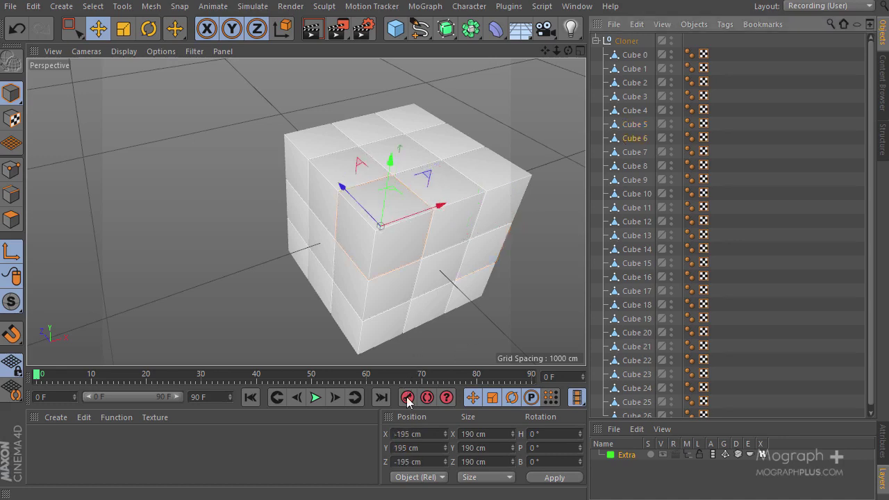
{"action": "double_click", "coordinate": [408, 433]}
{"action": "type", "text": "0"}
{"action": "key", "text": "Return"}
{"action": "double_click", "coordinate": [408, 447]}
{"action": "type", "text": "0"}
{"action": "key", "text": "Return"}
{"action": "left_click", "coordinate": [412, 460]}
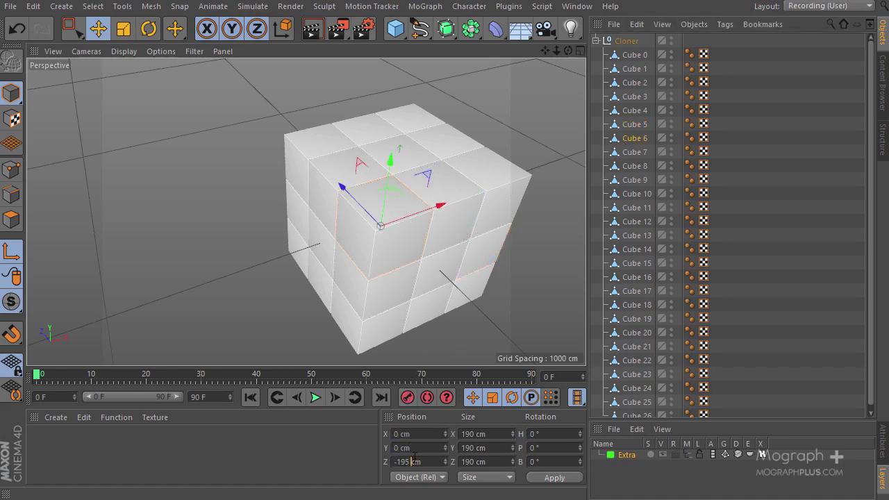
{"action": "double_click", "coordinate": [413, 460]}
{"action": "type", "text": "0"}
{"action": "key", "text": "Return"}
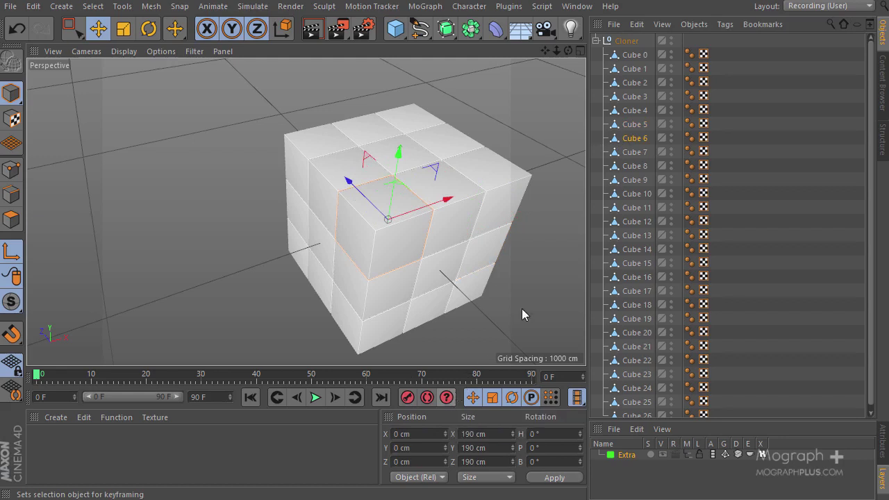
Set Cube 7's axis position to 0 cm on Y and Z.
{"action": "left_click", "coordinate": [625, 152]}
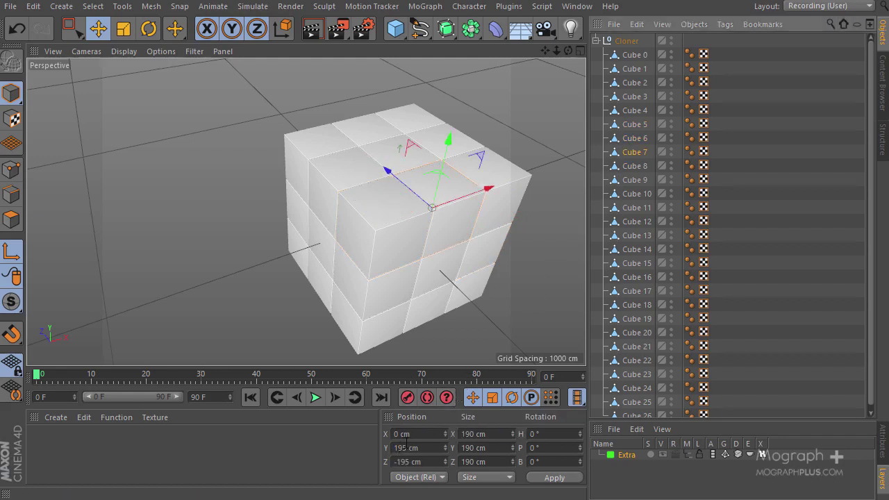
{"action": "double_click", "coordinate": [407, 444]}
{"action": "type", "text": "0"}
{"action": "double_click", "coordinate": [408, 458]}
{"action": "type", "text": "0"}
{"action": "key", "text": "Return"}
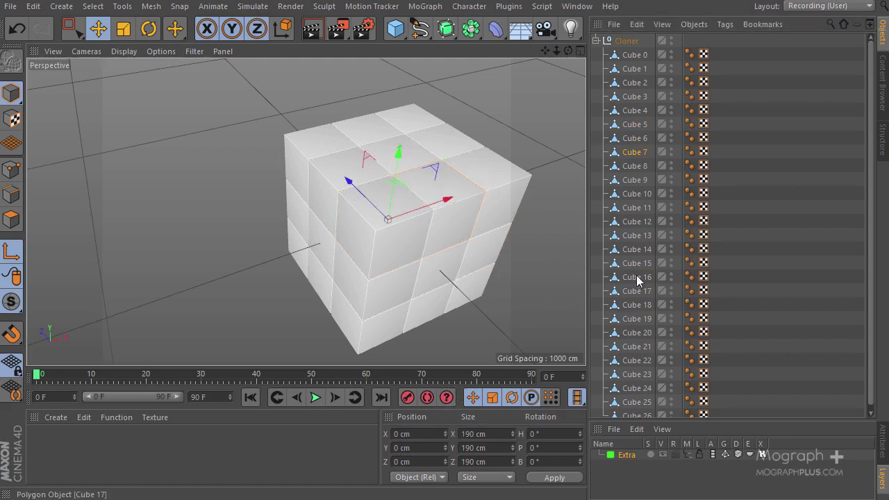
Set Cube 8's axis position to 0 cm on X, Y and Z.
{"action": "left_click", "coordinate": [629, 167]}
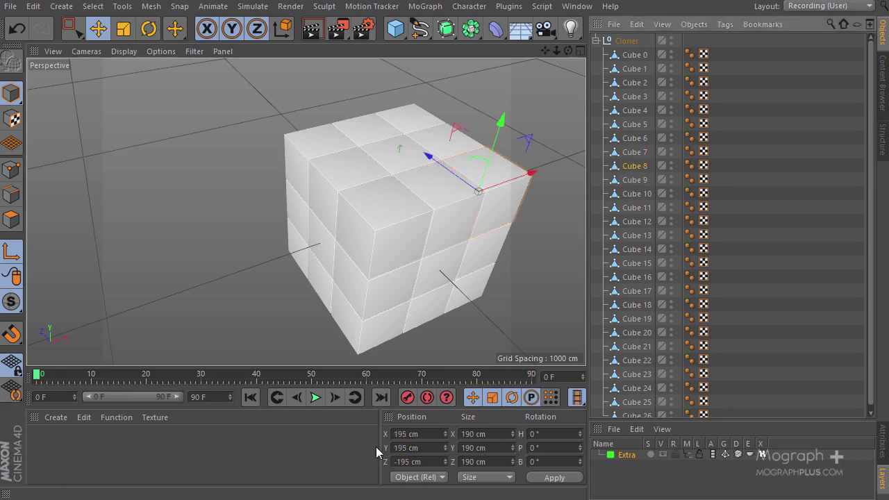
{"action": "double_click", "coordinate": [397, 434]}
{"action": "double_click", "coordinate": [410, 447]}
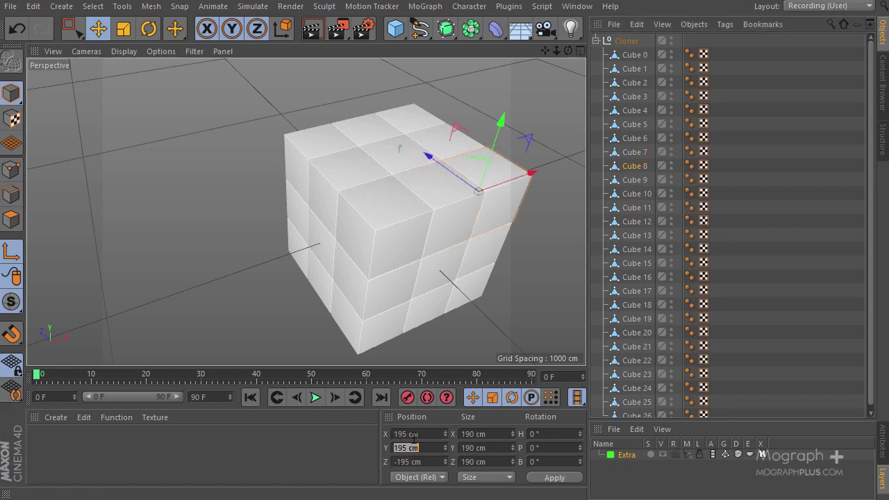
{"action": "double_click", "coordinate": [414, 434]}
{"action": "double_click", "coordinate": [414, 447]}
{"action": "type", "text": "0"}
{"action": "double_click", "coordinate": [416, 434]}
{"action": "type", "text": "0"}
{"action": "double_click", "coordinate": [414, 462]}
{"action": "type", "text": "0"}
{"action": "key", "text": "Return"}
Set Cube 9's axis position to 0 cm on X, Y and Z.
{"action": "left_click", "coordinate": [628, 195]}
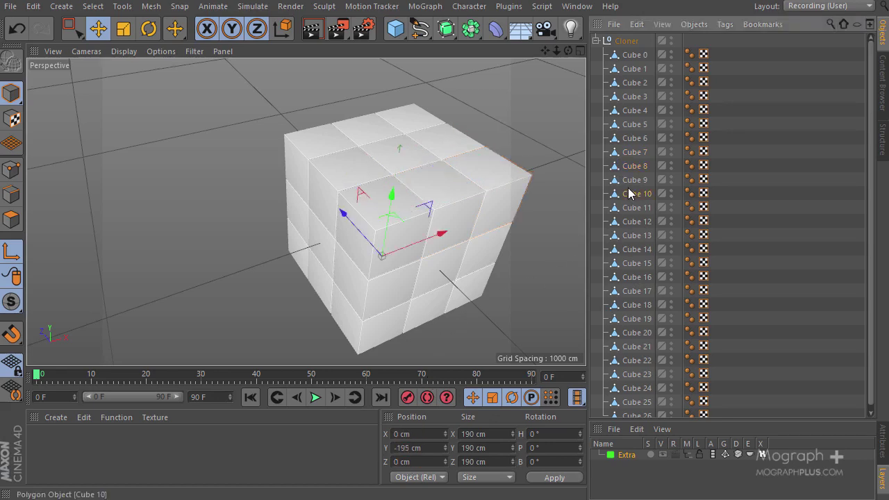
{"action": "double_click", "coordinate": [410, 448]}
{"action": "type", "text": "0"}
{"action": "key", "text": "Return"}
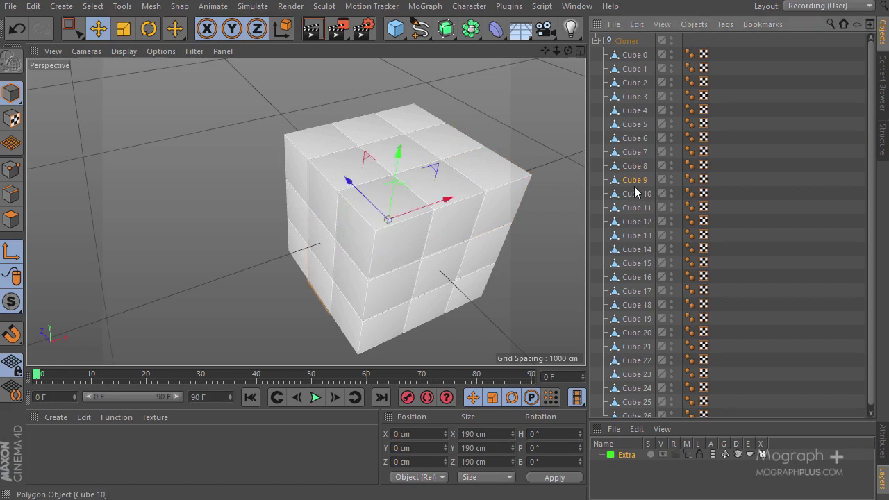
Set Cube 10's axis position to 0 cm on Y.
{"action": "left_click", "coordinate": [622, 195]}
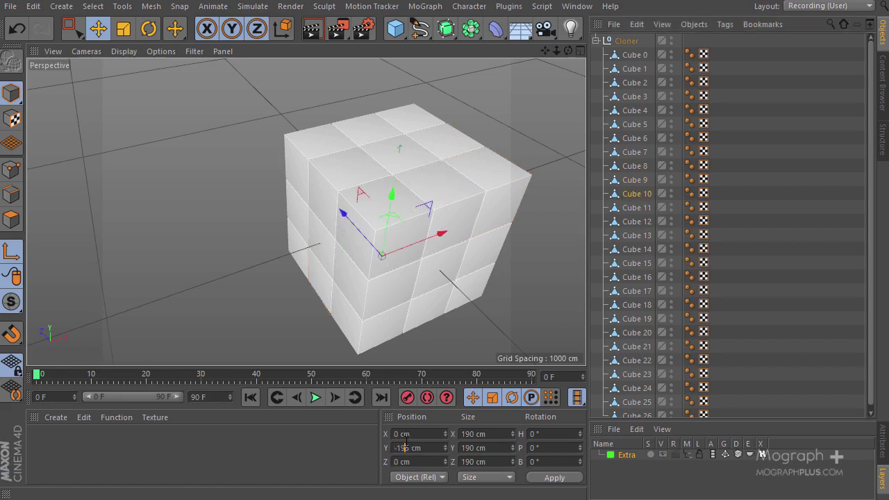
{"action": "double_click", "coordinate": [417, 448]}
{"action": "type", "text": "0"}
{"action": "key", "text": "Return"}
Set Cube 11's axis position to 0 cm on X and Y.
{"action": "left_click", "coordinate": [631, 209]}
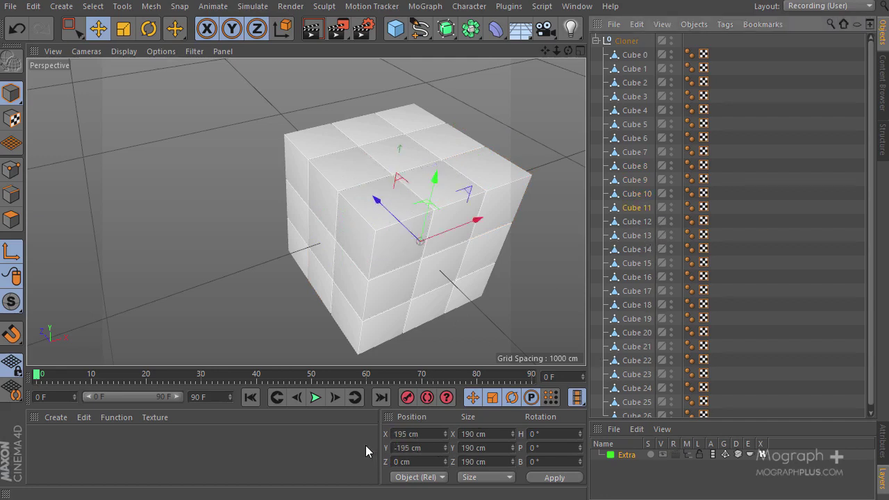
{"action": "double_click", "coordinate": [406, 433]}
{"action": "type", "text": "0"}
{"action": "key", "text": "Tab"}
{"action": "type", "text": "0"}
{"action": "key", "text": "Tab"}
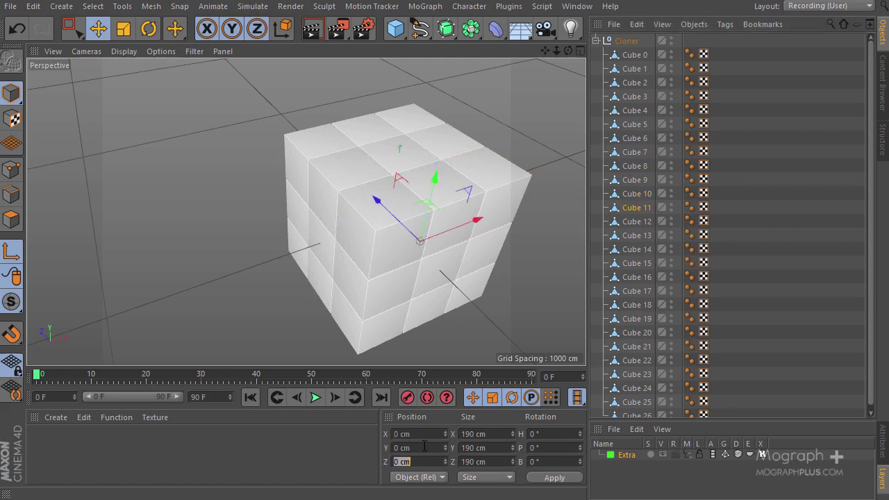
{"action": "key", "text": "Return"}
Set Cube 12's axis position to 0 cm on X.
{"action": "left_click", "coordinate": [634, 221]}
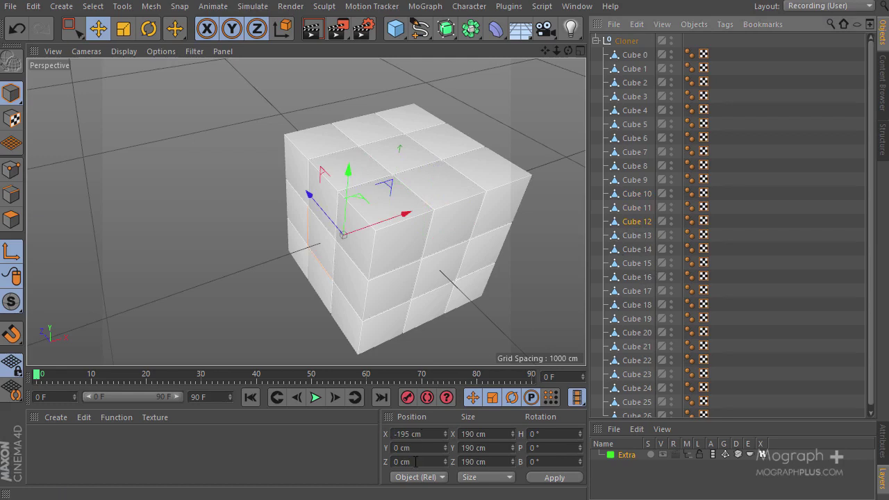
{"action": "double_click", "coordinate": [419, 434]}
{"action": "type", "text": "0"}
{"action": "key", "text": "Return"}
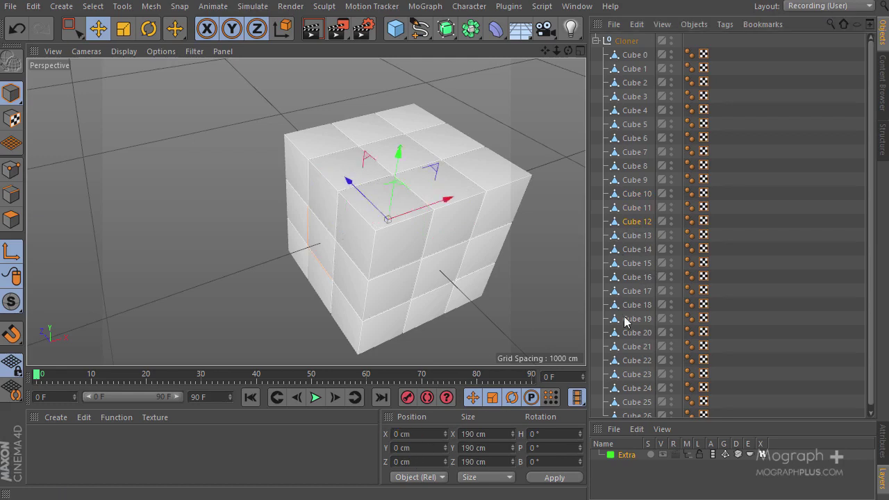
Check Cube 13's axis position and set Cube 14's axis position to 0 cm on X.
{"action": "left_click", "coordinate": [635, 236]}
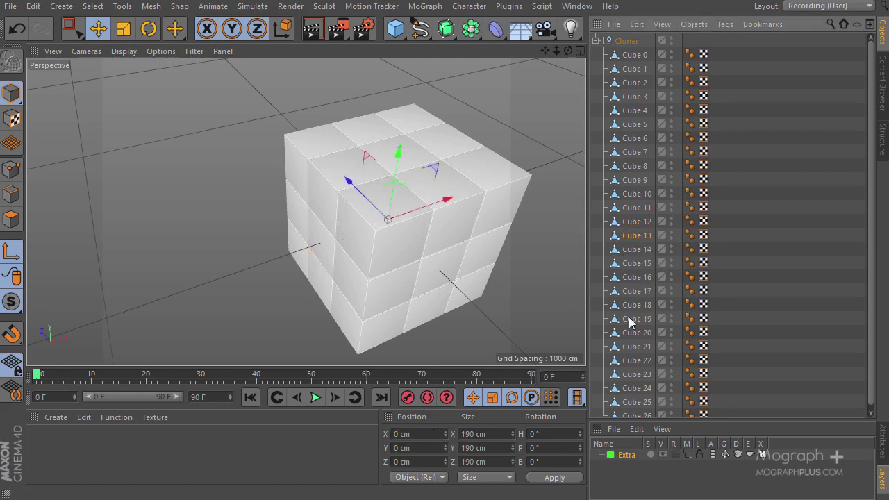
{"action": "left_click", "coordinate": [643, 251]}
{"action": "double_click", "coordinate": [420, 434]}
{"action": "type", "text": "0"}
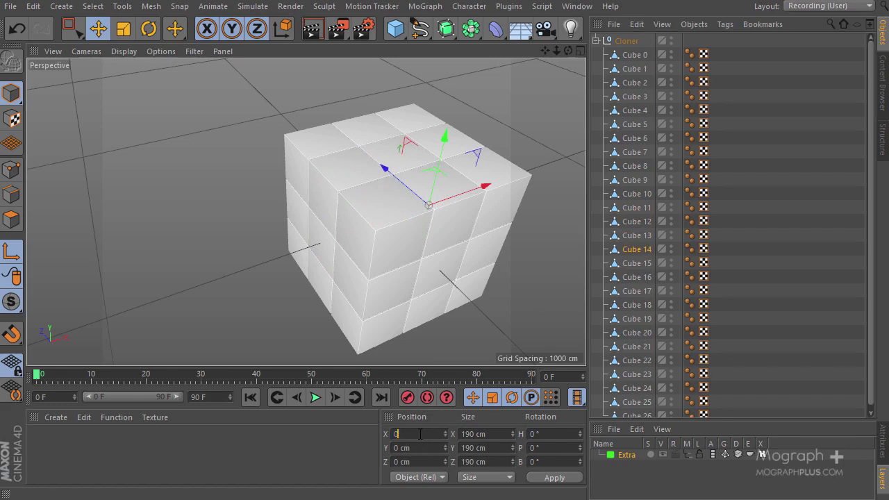
{"action": "key", "text": "Return"}
Set Cube 15's axis position to 0 cm on X and Y.
{"action": "left_click", "coordinate": [623, 263]}
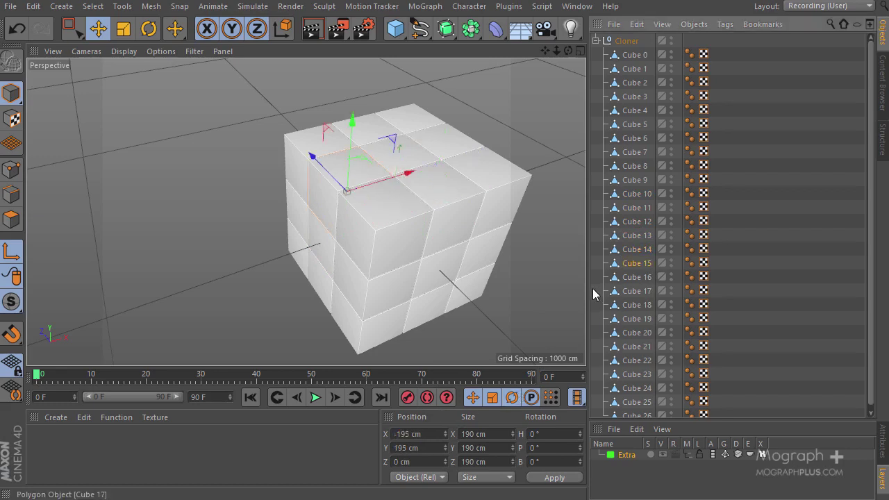
{"action": "double_click", "coordinate": [416, 434]}
{"action": "type", "text": "0"}
{"action": "key", "text": "Return"}
{"action": "double_click", "coordinate": [413, 448]}
{"action": "type", "text": "0"}
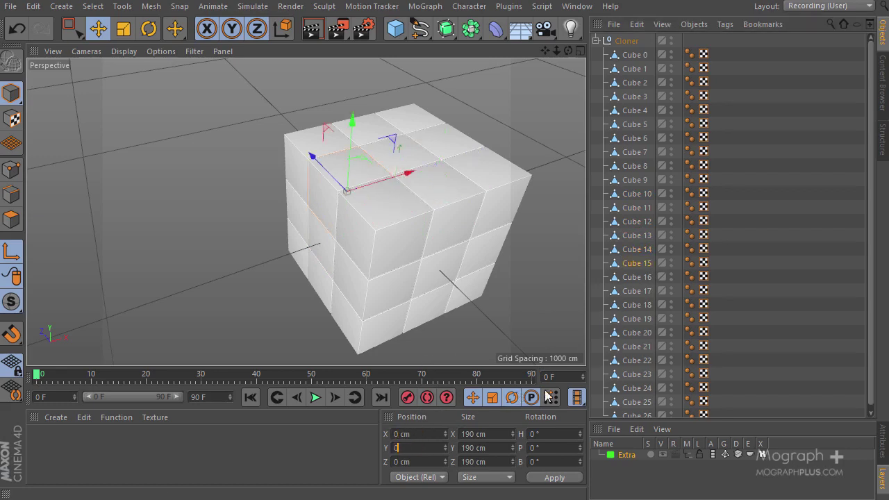
{"action": "key", "text": "Return"}
Set Cube 16's axis position to 0 cm on Y.
{"action": "left_click", "coordinate": [633, 277]}
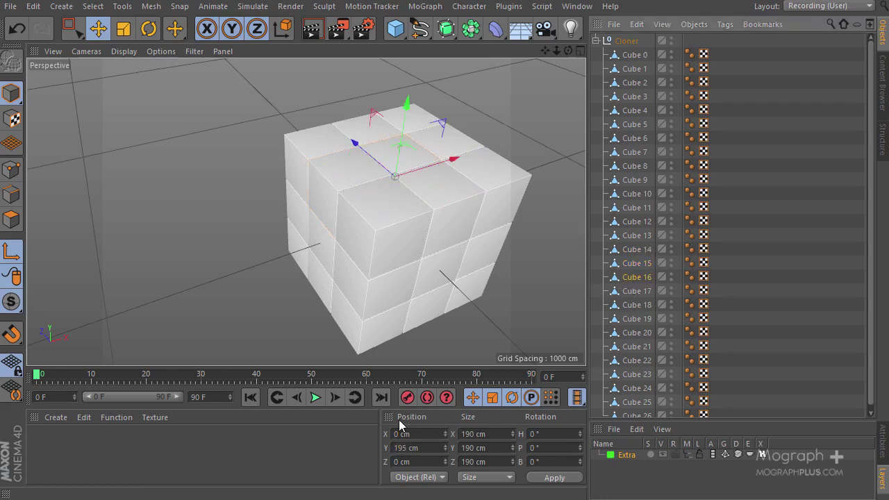
{"action": "double_click", "coordinate": [409, 447]}
{"action": "type", "text": "0"}
{"action": "key", "text": "Return"}
Set Cube 17's axis position to 0 cm on X and Y.
{"action": "left_click", "coordinate": [633, 291]}
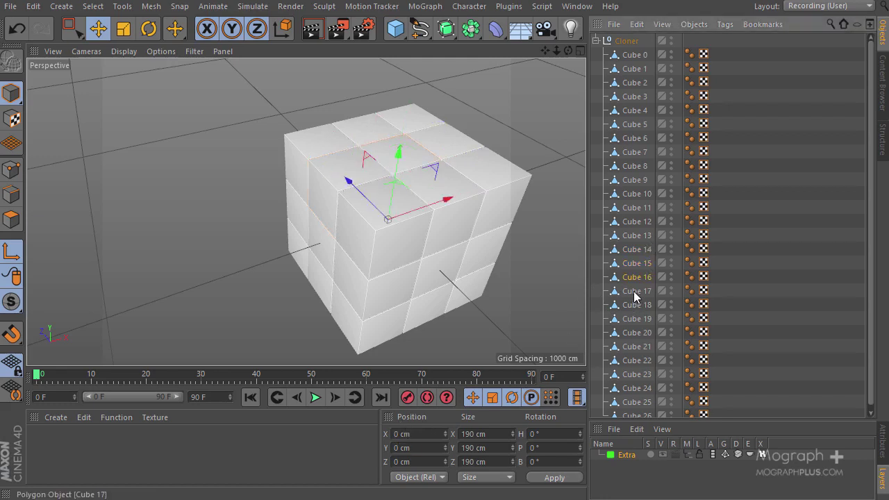
{"action": "double_click", "coordinate": [413, 448]}
{"action": "type", "text": "0"}
{"action": "double_click", "coordinate": [414, 435]}
{"action": "type", "text": "0"}
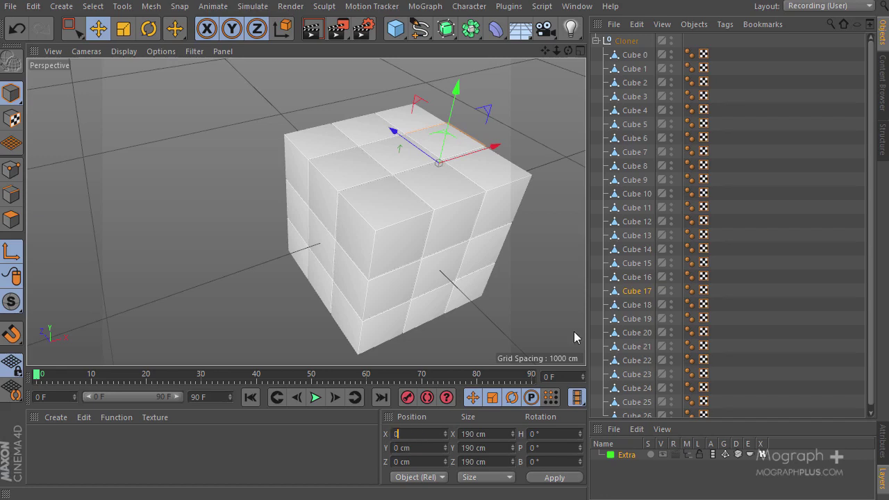
{"action": "key", "text": "Return"}
Set Cube 18's axis position to 0 cm on X, Y and Z.
{"action": "left_click", "coordinate": [633, 302]}
{"action": "double_click", "coordinate": [411, 434]}
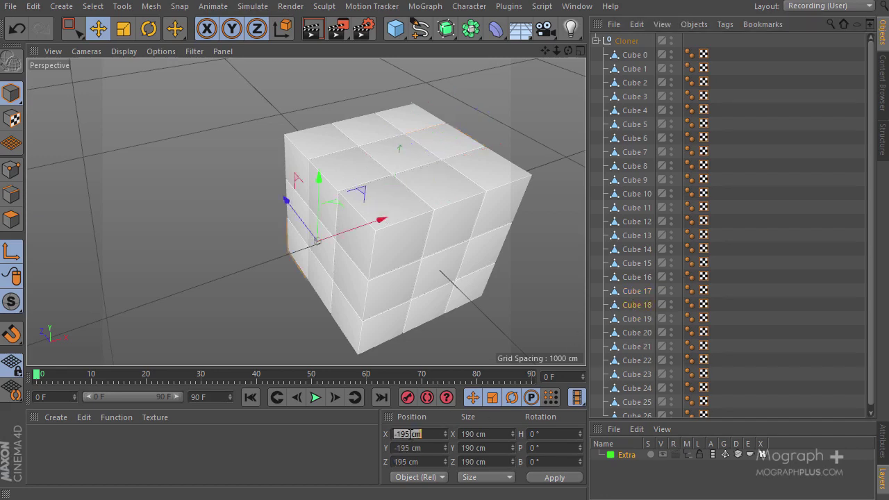
{"action": "type", "text": "0"}
{"action": "double_click", "coordinate": [416, 447]}
{"action": "type", "text": "0"}
{"action": "key", "text": "Return"}
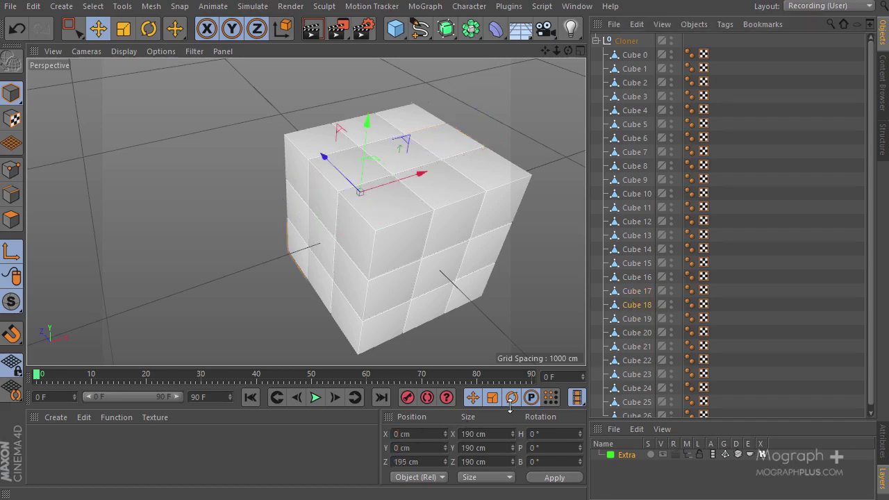
{"action": "double_click", "coordinate": [404, 461]}
{"action": "type", "text": "0"}
{"action": "key", "text": "Return"}
Set Cube 19's axis position to 0 cm on Y and Z.
{"action": "left_click", "coordinate": [623, 315]}
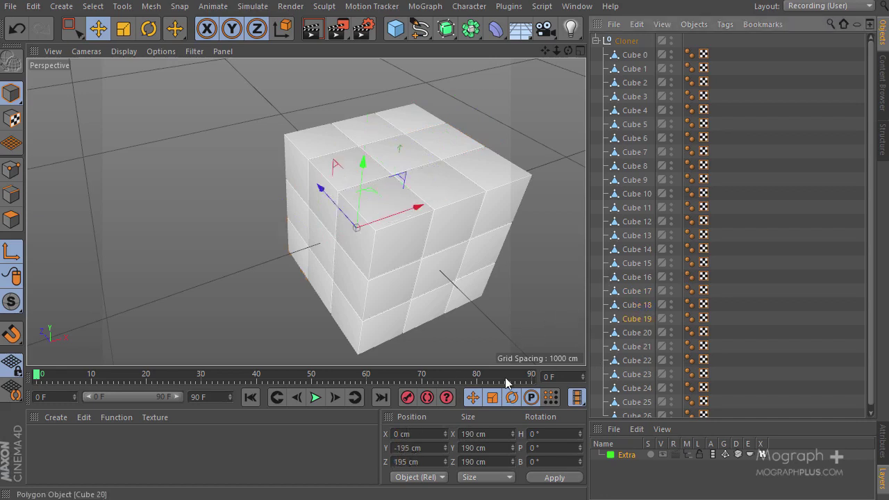
{"action": "double_click", "coordinate": [400, 449]}
{"action": "type", "text": "0"}
{"action": "double_click", "coordinate": [406, 461]}
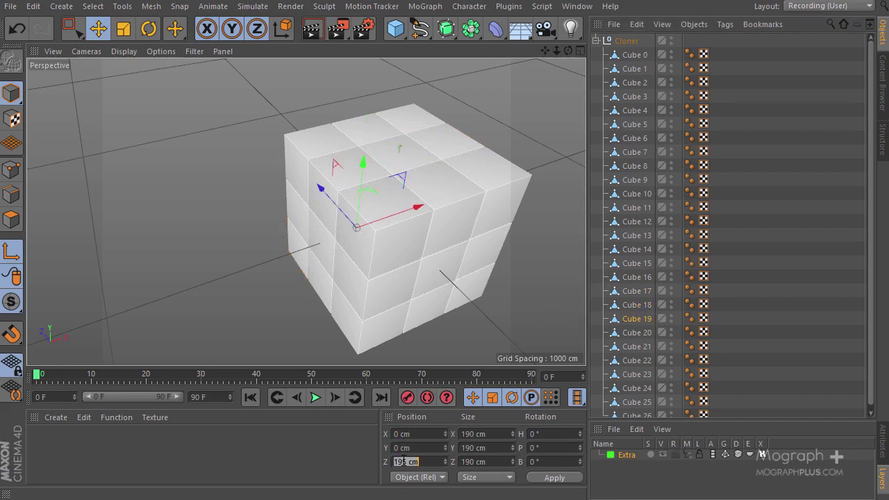
{"action": "type", "text": "0"}
{"action": "key", "text": "Return"}
Set Cube 20's axis position to 0 cm on X, Y and Z.
{"action": "left_click", "coordinate": [628, 332]}
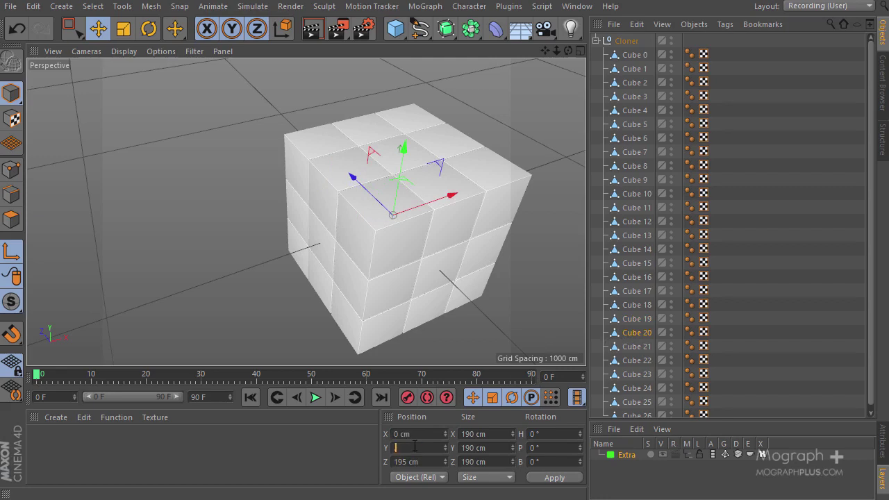
{"action": "left_click", "coordinate": [419, 477]}
{"action": "left_click", "coordinate": [374, 461]}
{"action": "double_click", "coordinate": [425, 461]}
{"action": "key", "text": "BackSpace"}
{"action": "type", "text": "0"}
{"action": "key", "text": "Return"}
Set Cube 21's axis position to 0 cm on X and Z.
{"action": "left_click", "coordinate": [627, 346]}
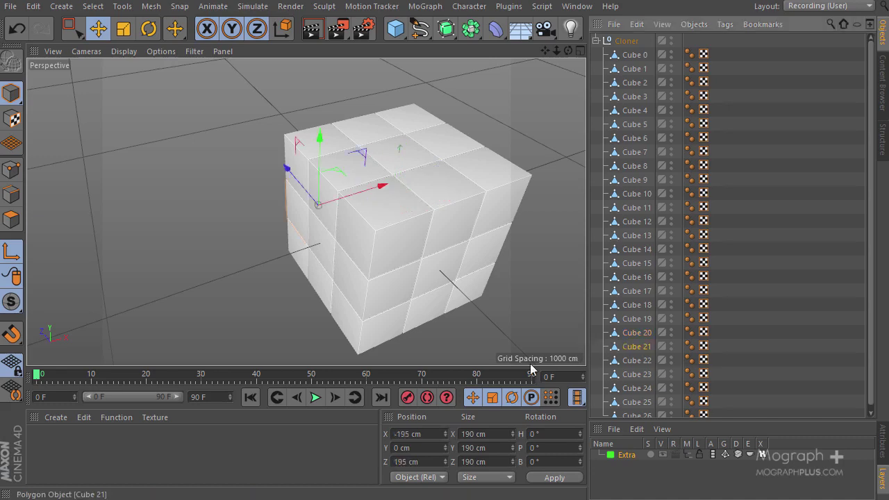
{"action": "double_click", "coordinate": [420, 434]}
{"action": "double_click", "coordinate": [400, 461]}
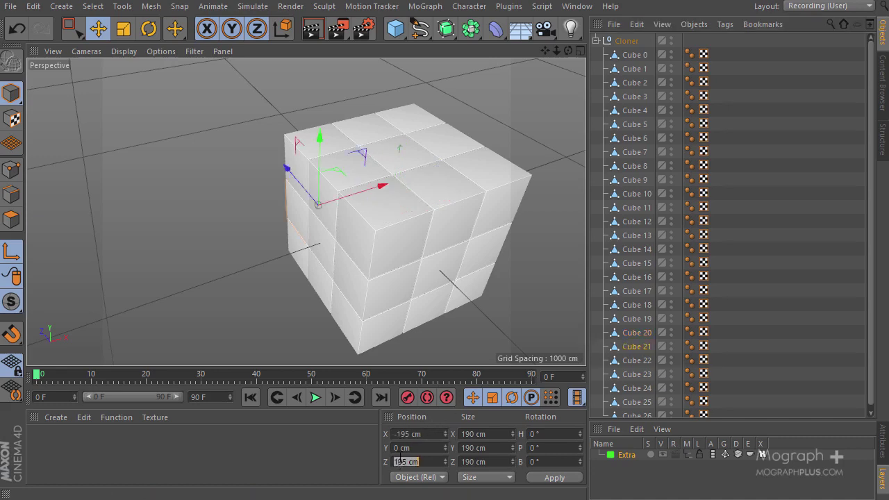
{"action": "type", "text": "0"}
{"action": "key", "text": "Return"}
{"action": "left_click", "coordinate": [417, 433]}
{"action": "type", "text": "0"}
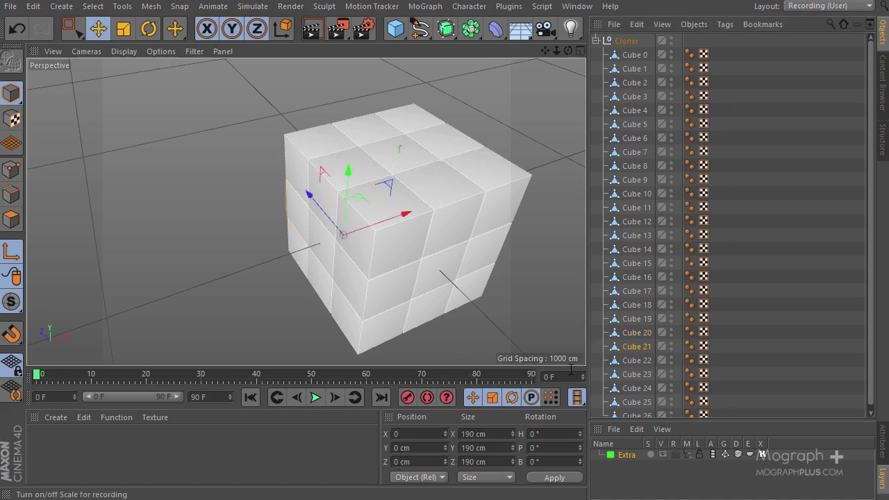
{"action": "key", "text": "Return"}
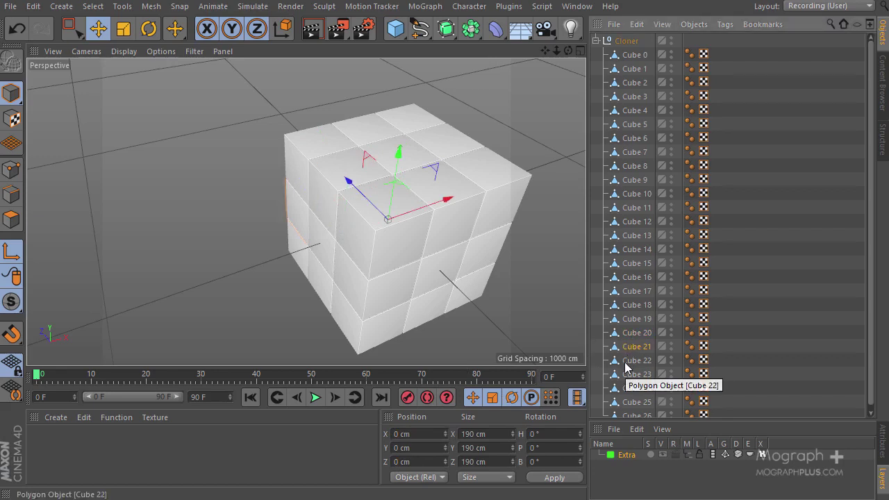
Set Cube 22's axis position to 0 cm on Z, and Cube 23's to 0 cm on X and Z.
{"action": "left_click", "coordinate": [625, 361]}
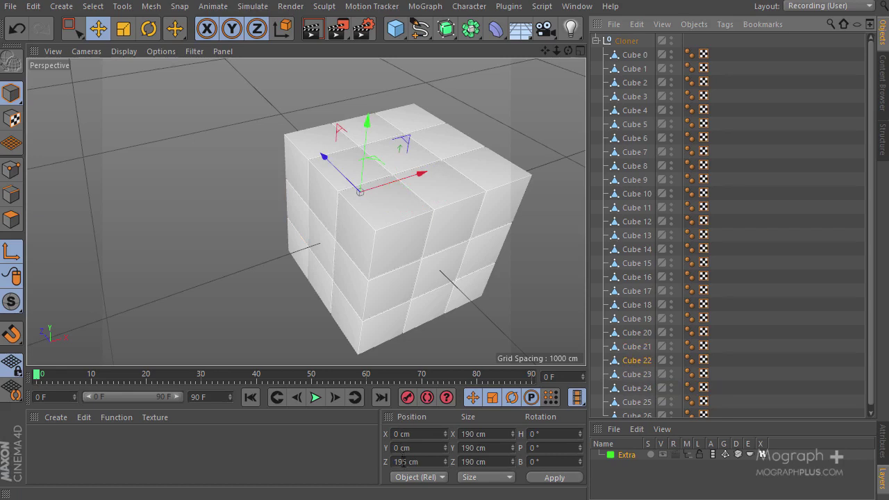
{"action": "left_click", "coordinate": [632, 374]}
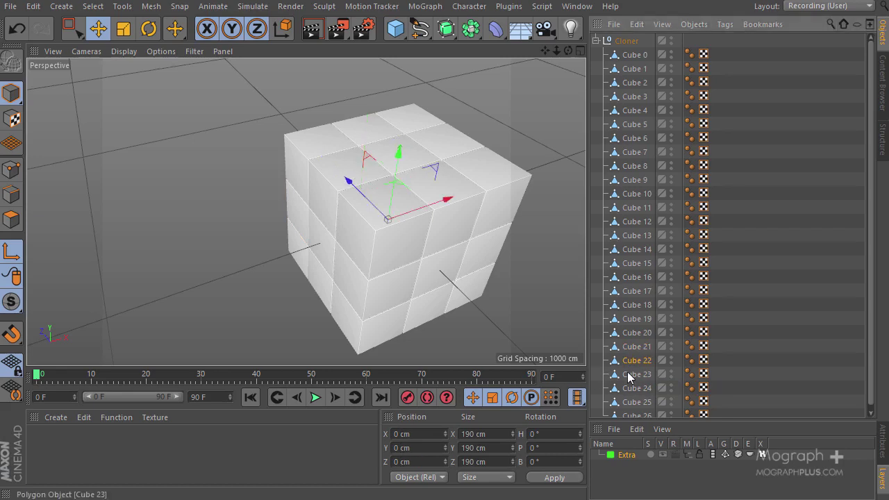
{"action": "double_click", "coordinate": [405, 434]}
{"action": "type", "text": "0"}
{"action": "double_click", "coordinate": [410, 461]}
{"action": "type", "text": "0"}
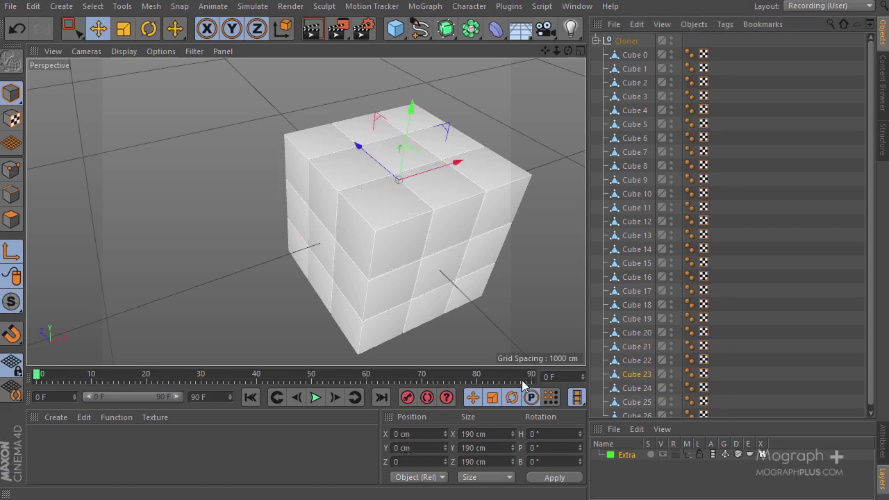
{"action": "key", "text": "Return"}
Set Cube 25's axis position to 0 cm on Y and Z.
{"action": "left_click", "coordinate": [635, 388]}
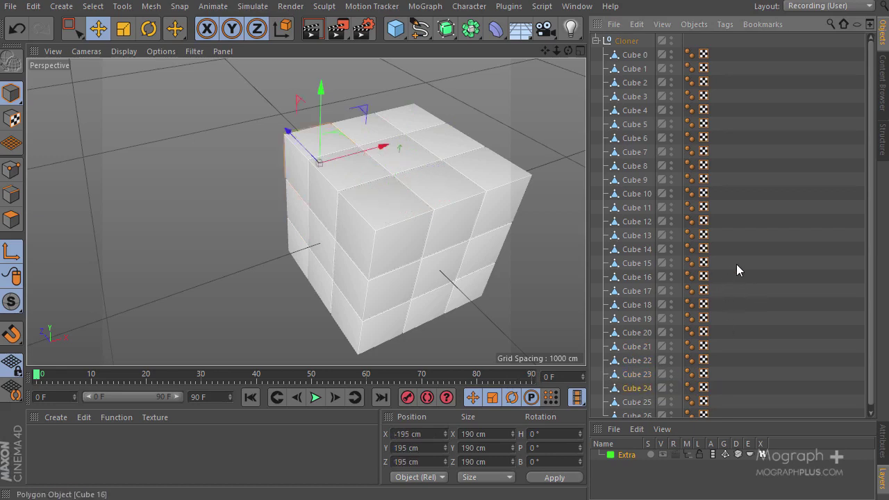
{"action": "middle_click_drag", "start_coordinate": [742, 249], "coordinate": [756, 165]}
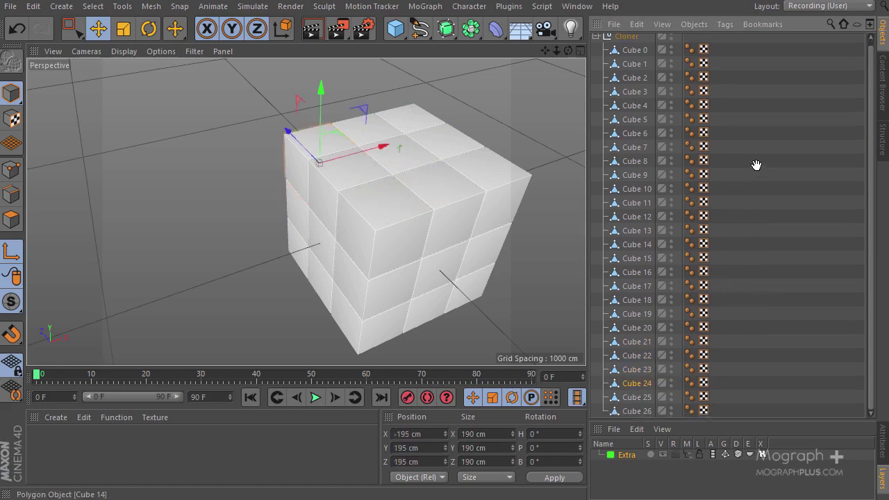
{"action": "left_click", "coordinate": [633, 397]}
{"action": "double_click", "coordinate": [406, 448]}
{"action": "key", "text": "Tab"}
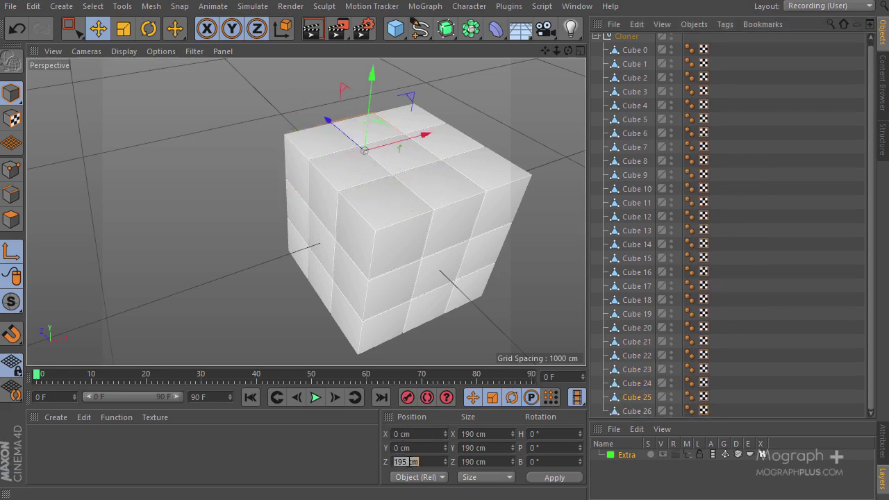
{"action": "type", "text": "0"}
{"action": "key", "text": "Return"}
Set Cube 26's axis position to 0 cm on X, Y and Z.
{"action": "left_click", "coordinate": [631, 411]}
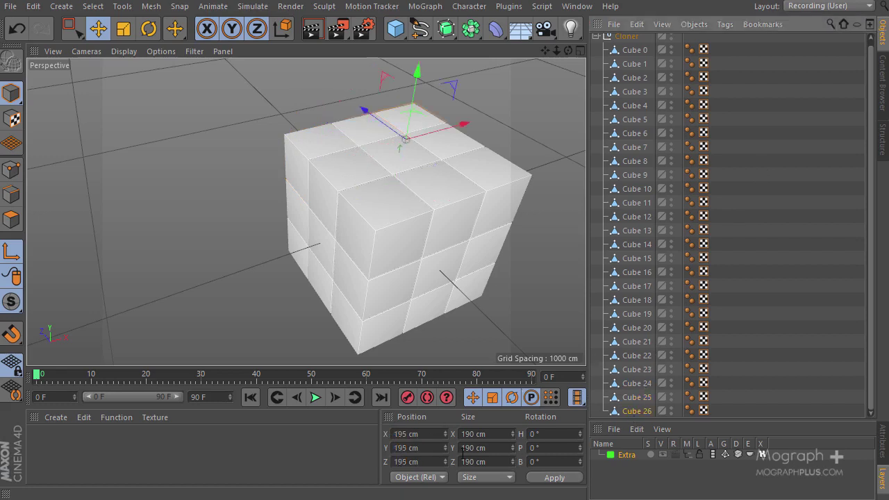
{"action": "double_click", "coordinate": [423, 453]}
{"action": "type", "text": "0"}
{"action": "double_click", "coordinate": [417, 464]}
{"action": "type", "text": "0"}
{"action": "double_click", "coordinate": [416, 434]}
{"action": "type", "text": "0"}
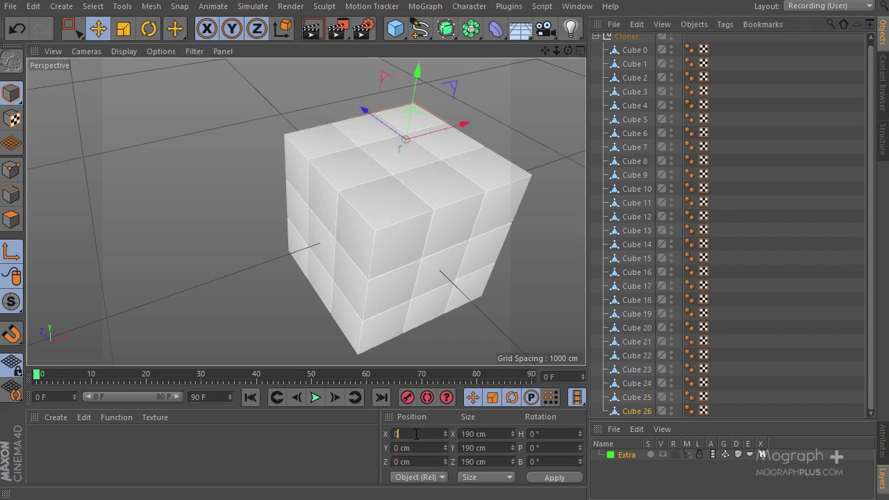
{"action": "key", "text": "Return"}
Go through the small cubes one by one from Cube 0 and check that each axis position is 0 cm.
{"action": "scroll", "coordinate": [643, 63], "scroll_direction": "up", "scroll_amount": 1}
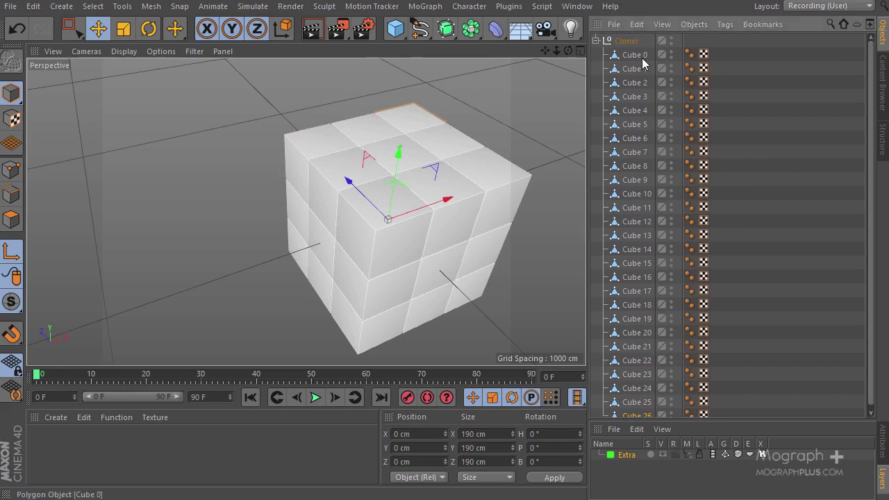
{"action": "left_click", "coordinate": [639, 55]}
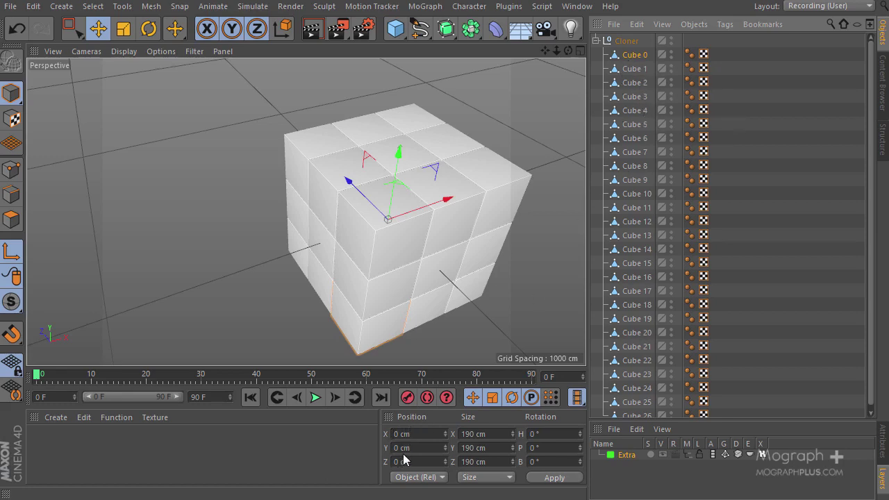
{"action": "key", "text": "Down"}
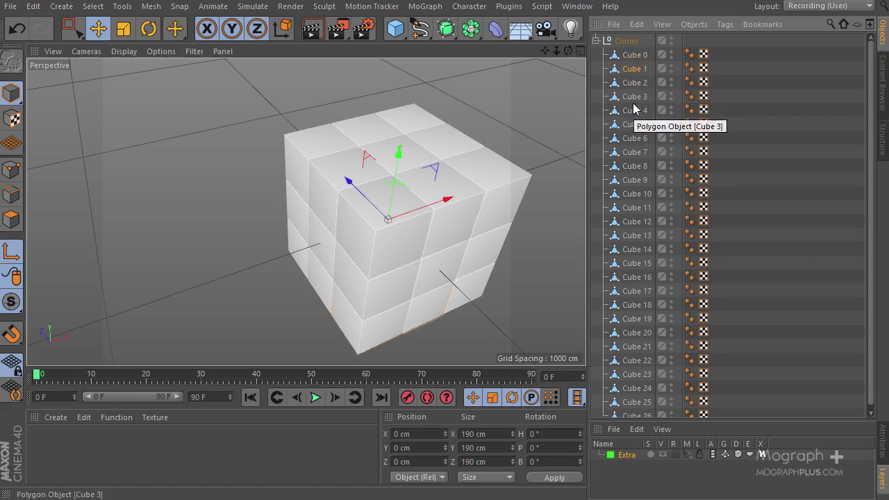
{"action": "key", "text": "Down"}
{"action": "key", "text": "Down"}
{"action": "key", "text": "Down"}
{"action": "key", "text": "Down"}
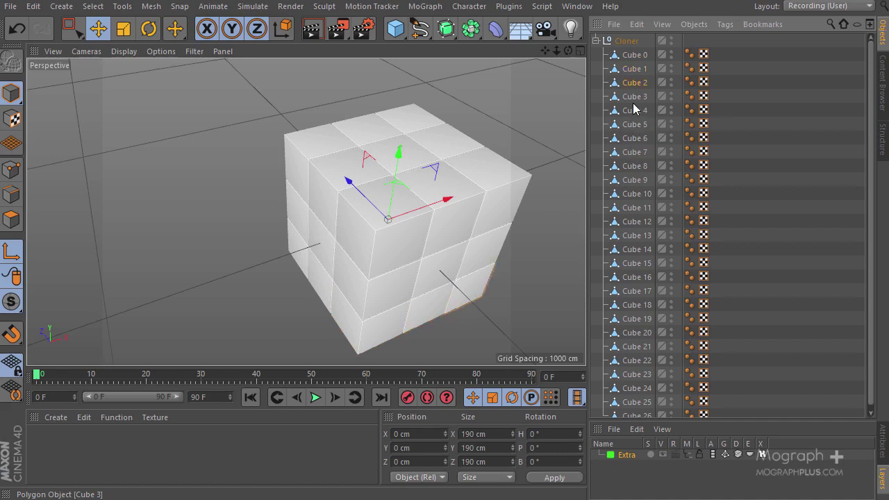
{"action": "key", "text": "Down"}
{"action": "key", "text": "Down"}
{"action": "key", "text": "Down"}
{"action": "key", "text": "Down"}
{"action": "key", "text": "Down"}
{"action": "key", "text": "Down"}
{"action": "key", "text": "Down"}
{"action": "key", "text": "Down"}
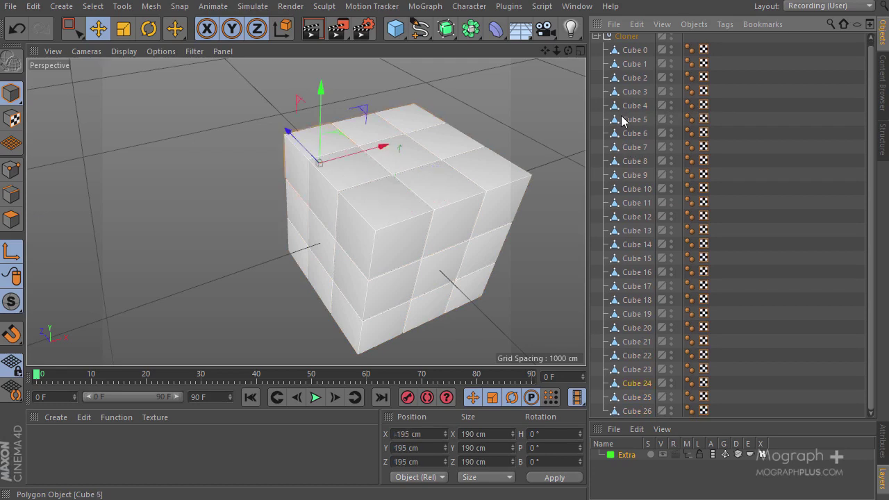
Set Cube 24's axis position to 0 cm on X, Y and Z, and check Cube 25's axis position.
{"action": "left_click", "coordinate": [417, 433]}
{"action": "type", "text": "0"}
{"action": "left_click", "coordinate": [414, 448]}
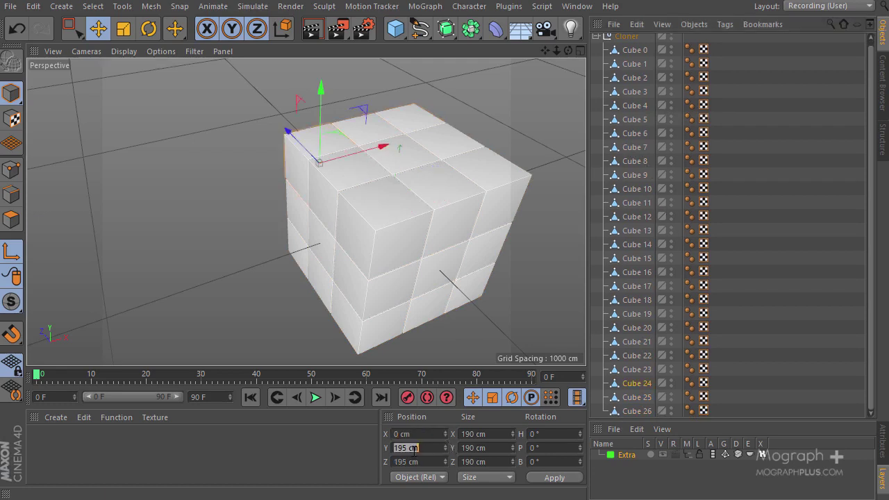
{"action": "type", "text": "0"}
{"action": "key", "text": "Tab"}
{"action": "type", "text": "0"}
{"action": "key", "text": "Return"}
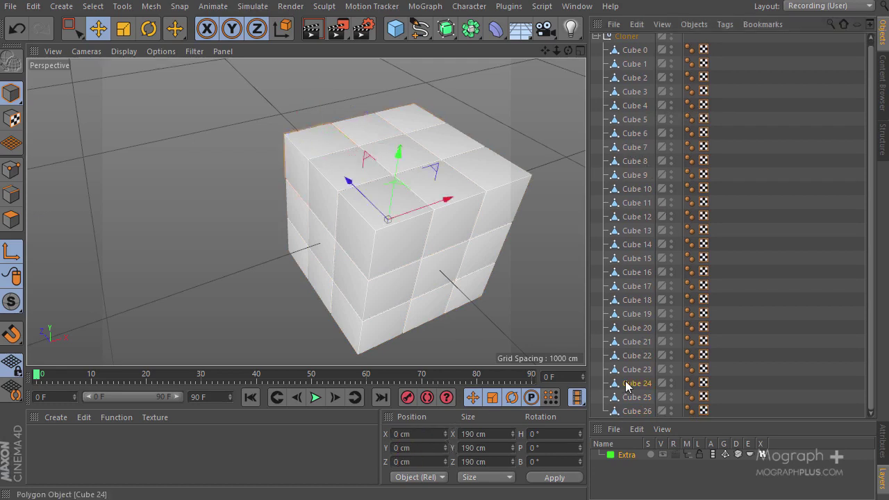
{"action": "left_click", "coordinate": [631, 398]}
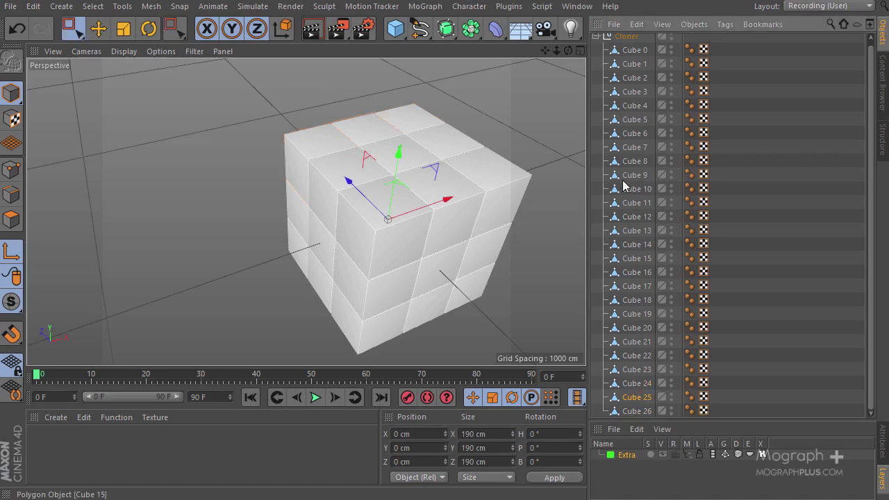
Select all the cubes, inspect them in the Top view, and turn off axis editing mode.
{"action": "key", "text": "ctrl+a"}
{"action": "middle_click", "coordinate": [491, 87]}
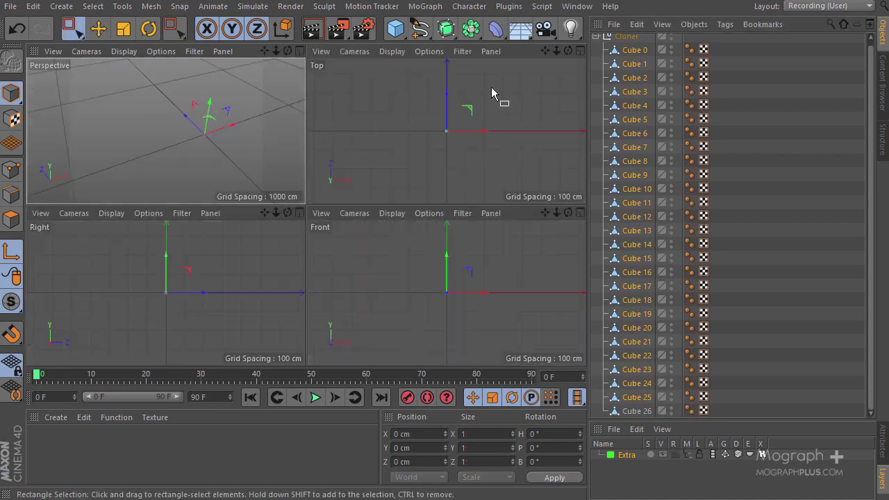
{"action": "middle_click", "coordinate": [490, 87]}
{"action": "key", "text": "h"}
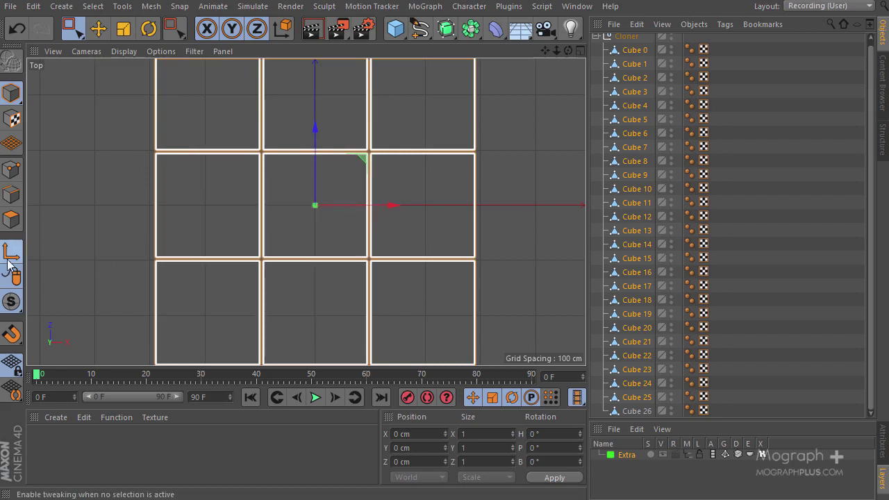
{"action": "middle_click", "coordinate": [182, 198]}
{"action": "middle_click", "coordinate": [179, 156]}
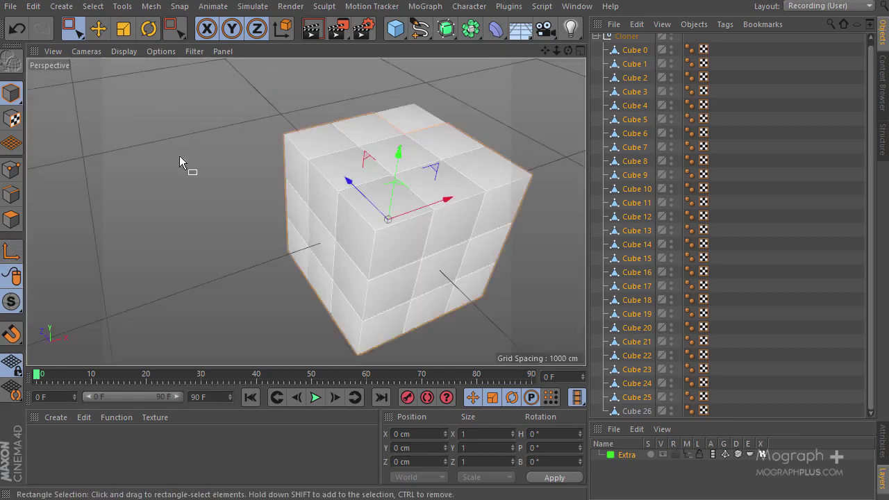
{"action": "left_click_drag", "start_coordinate": [246, 132], "coordinate": [397, 192], "text": "alt"}
Rename the Cloner null that holds the small cubes as Master.
{"action": "scroll", "coordinate": [641, 93], "scroll_direction": "up", "scroll_amount": 1}
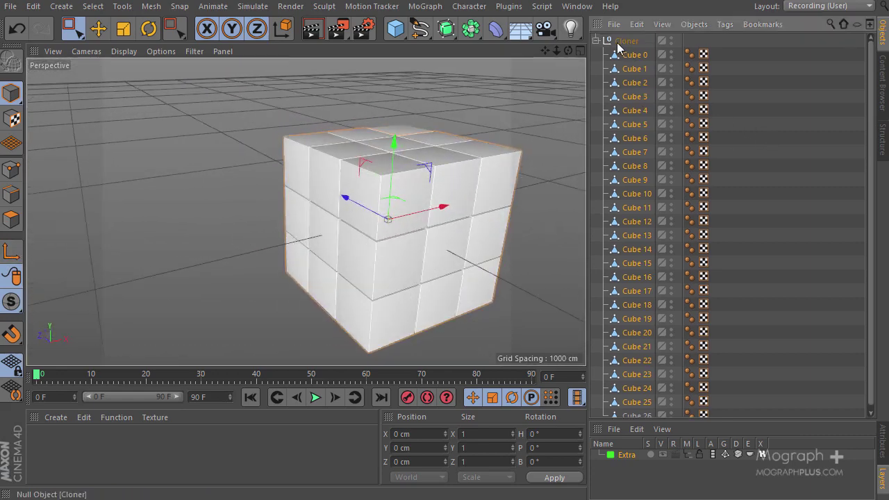
{"action": "left_click", "coordinate": [598, 41]}
{"action": "left_click", "coordinate": [597, 41]}
{"action": "double_click", "coordinate": [629, 40]}
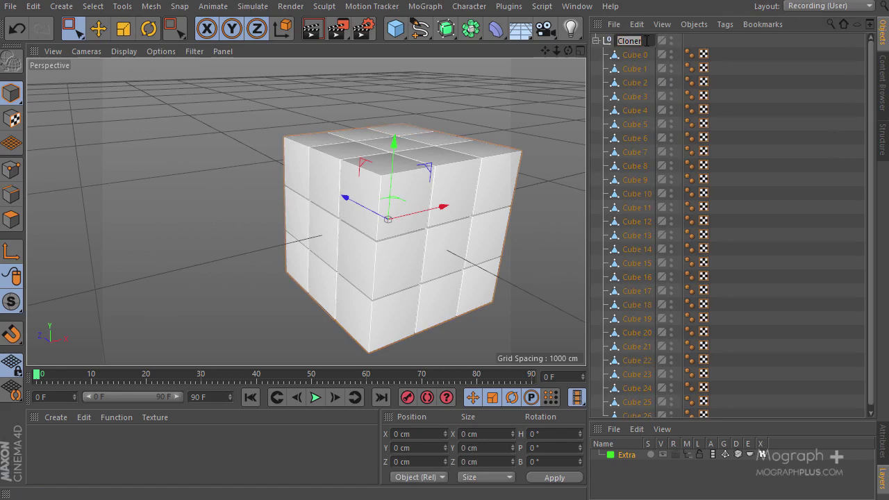
{"action": "type", "text": "Master"}
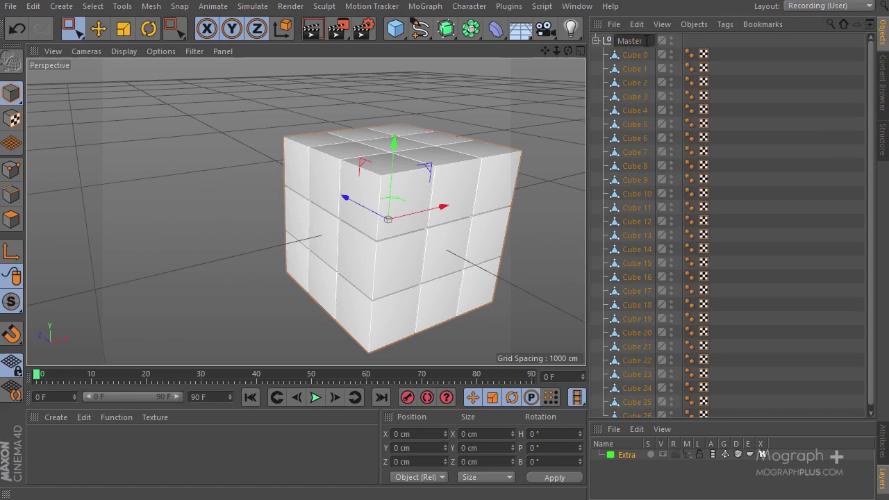
{"action": "key", "text": "Return"}
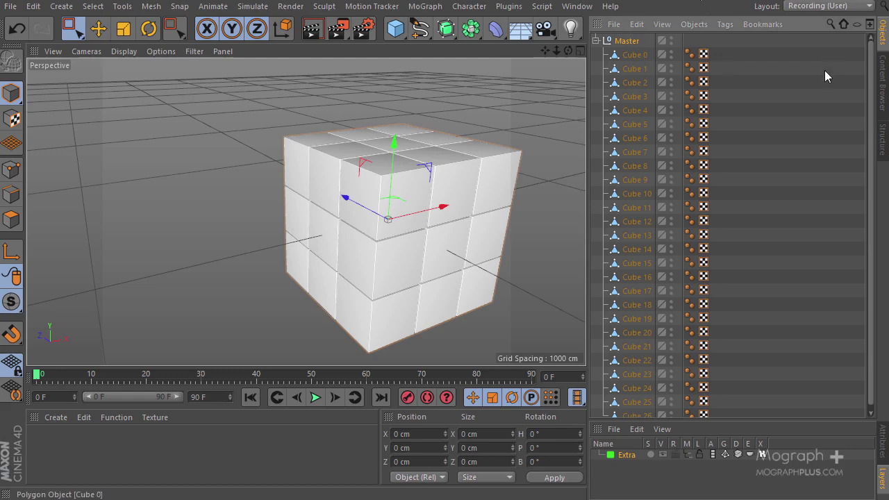
{"action": "left_click", "coordinate": [747, 125]}
Select the outer vertical layer of nine small cubes, from Cube 0 to Cube 24, with a rectangle selection.
{"action": "left_click_drag", "start_coordinate": [281, 216], "coordinate": [290, 247], "text": "alt"}
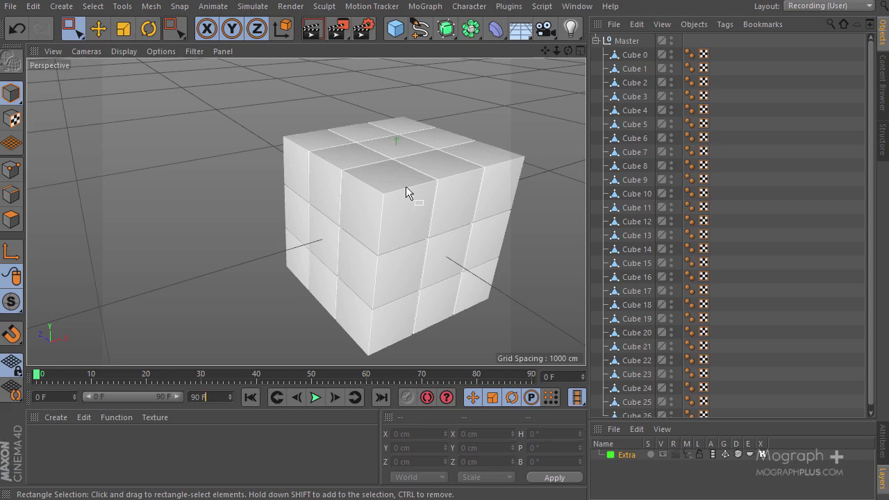
{"action": "left_click_drag", "start_coordinate": [413, 165], "coordinate": [499, 223], "text": "alt"}
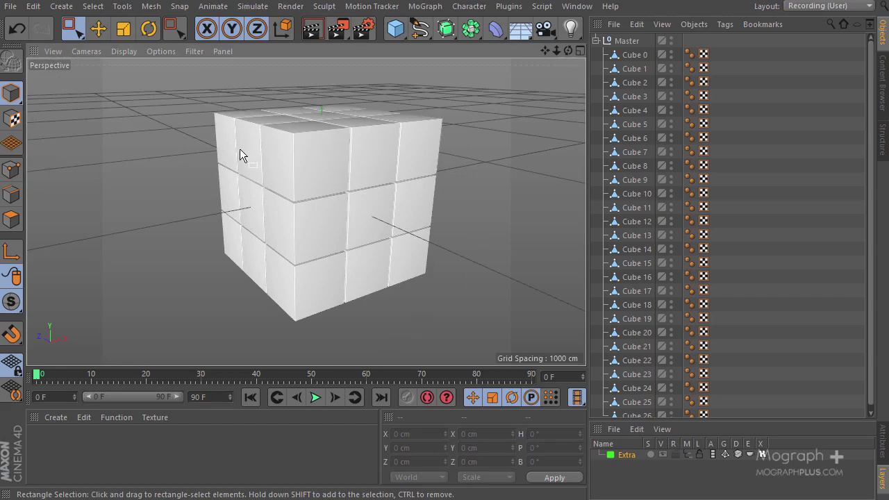
{"action": "left_click_drag", "start_coordinate": [240, 150], "coordinate": [265, 318], "text": "alt"}
{"action": "left_click_drag", "start_coordinate": [210, 293], "coordinate": [462, 215], "text": "alt"}
{"action": "left_click_drag", "start_coordinate": [461, 110], "coordinate": [415, 290]}
{"action": "left_click_drag", "start_coordinate": [401, 330], "coordinate": [398, 175]}
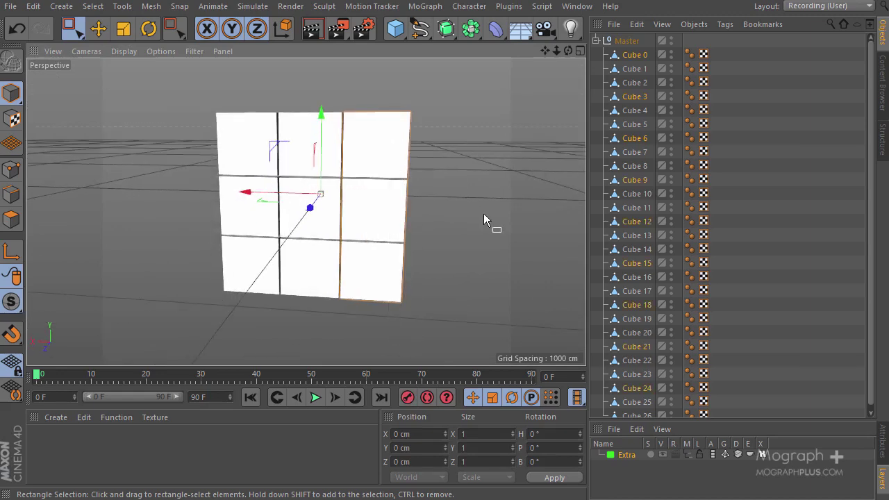
{"action": "left_click_drag", "start_coordinate": [483, 213], "coordinate": [198, 240], "text": "alt"}
{"action": "left_click_drag", "start_coordinate": [362, 185], "coordinate": [288, 208]}
{"action": "key", "text": "ctrl+z"}
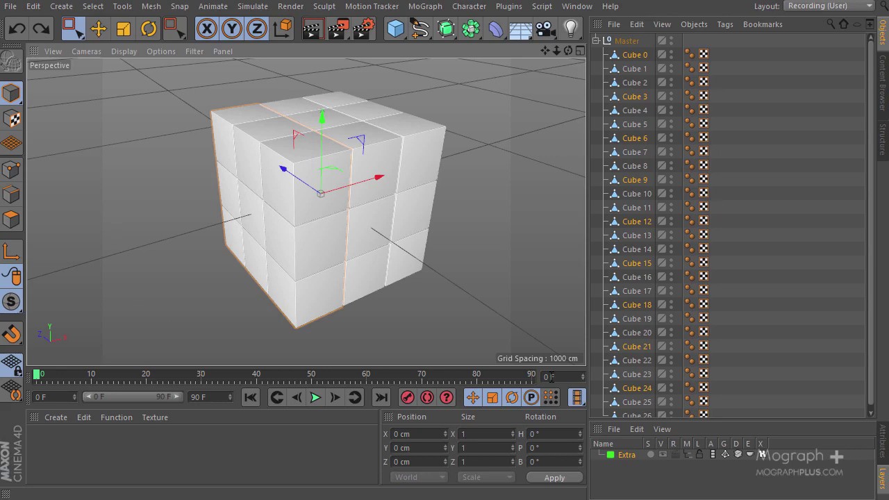
Set the animation's end frame to 160 and extend the preview range to 160 F.
{"action": "left_click", "coordinate": [550, 377]}
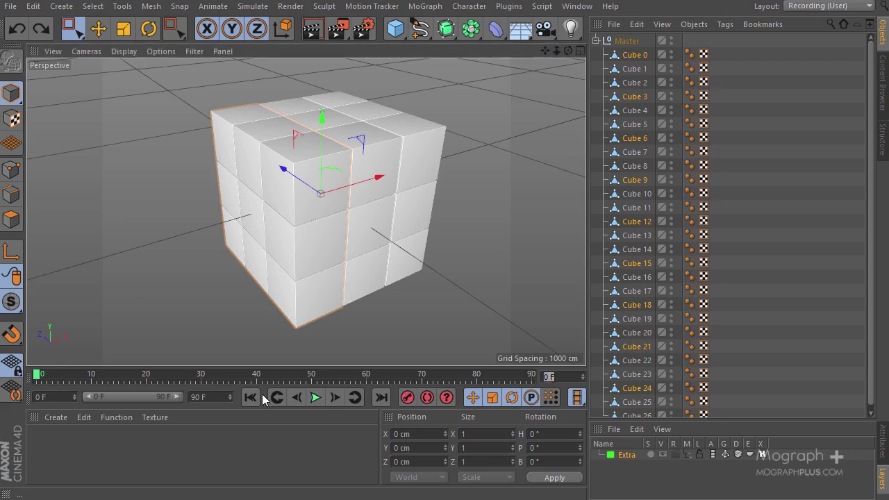
{"action": "left_click", "coordinate": [216, 399]}
{"action": "type", "text": "160"}
{"action": "key", "text": "Return"}
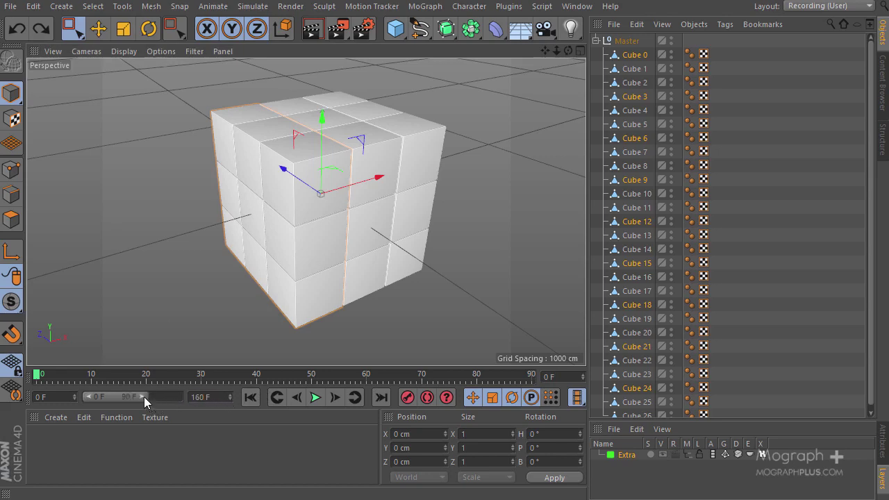
{"action": "left_click_drag", "start_coordinate": [143, 396], "coordinate": [179, 396]}
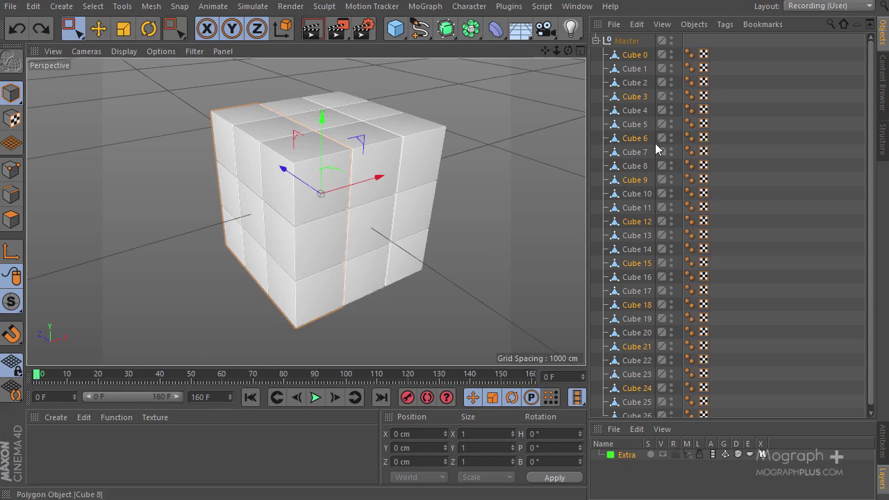
Record a rotation keyframe for Master and all its cubes at frame 0, with position and scale recording turned off.
{"action": "left_click", "coordinate": [631, 41]}
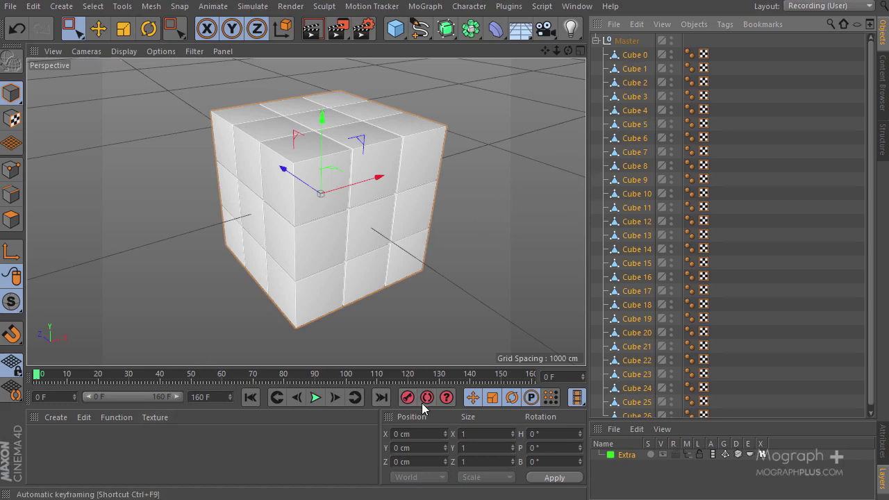
{"action": "left_click", "coordinate": [475, 400]}
{"action": "left_click", "coordinate": [491, 400]}
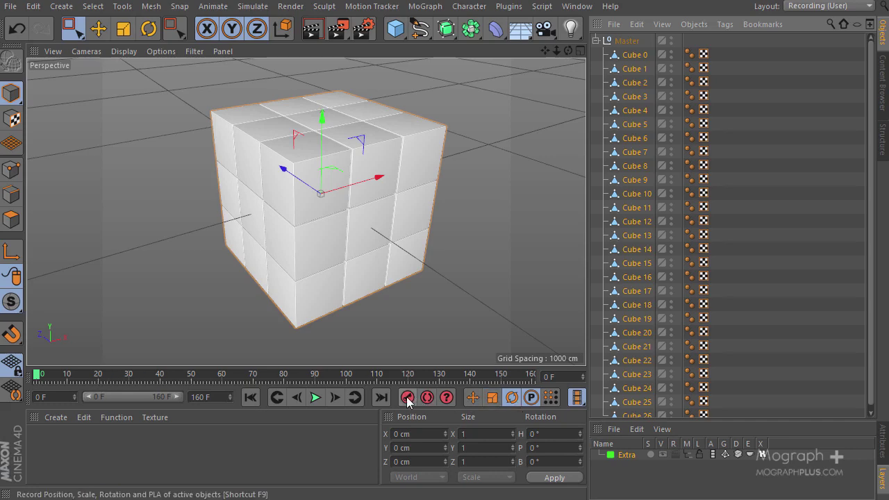
Go to frame 20 and select the outer vertical layer of nine small cubes, from Cube 0 to Cube 24.
{"action": "left_click", "coordinate": [101, 376]}
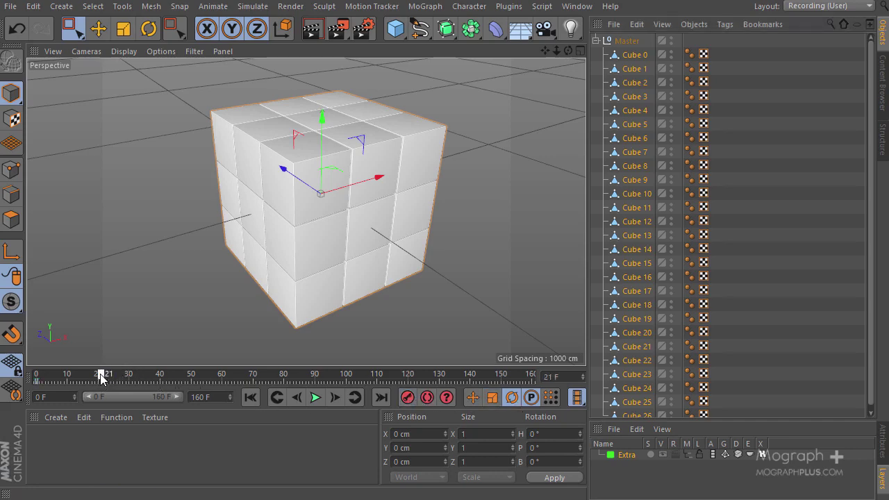
{"action": "left_click", "coordinate": [100, 375]}
{"action": "left_click_drag", "start_coordinate": [241, 210], "coordinate": [159, 166], "text": "alt"}
{"action": "left_click", "coordinate": [72, 28]}
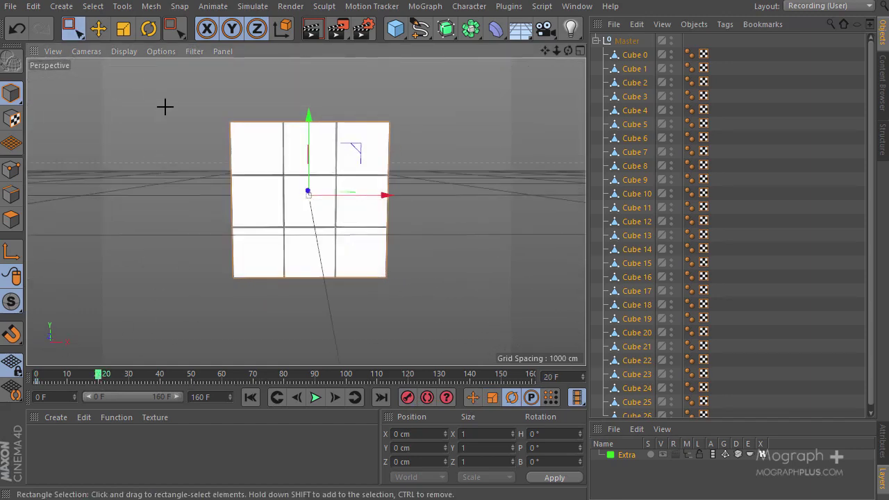
{"action": "left_click_drag", "start_coordinate": [160, 93], "coordinate": [256, 332]}
{"action": "left_click_drag", "start_coordinate": [196, 260], "coordinate": [507, 201], "text": "alt"}
{"action": "left_click_drag", "start_coordinate": [440, 103], "coordinate": [361, 338]}
{"action": "left_click_drag", "start_coordinate": [361, 338], "coordinate": [220, 212], "text": "alt"}
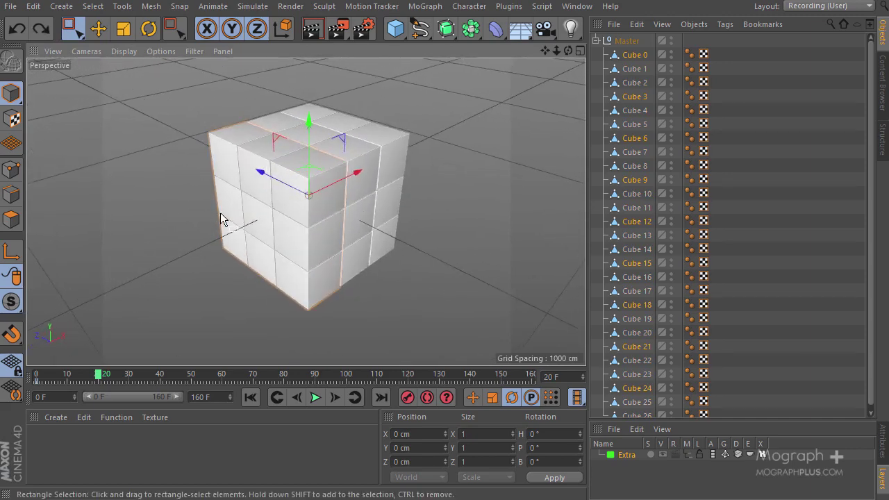
Rotate the selected vertical layer 90° in pitch and record rotation keyframes for Master and all cubes at frame 20.
{"action": "left_click", "coordinate": [148, 29]}
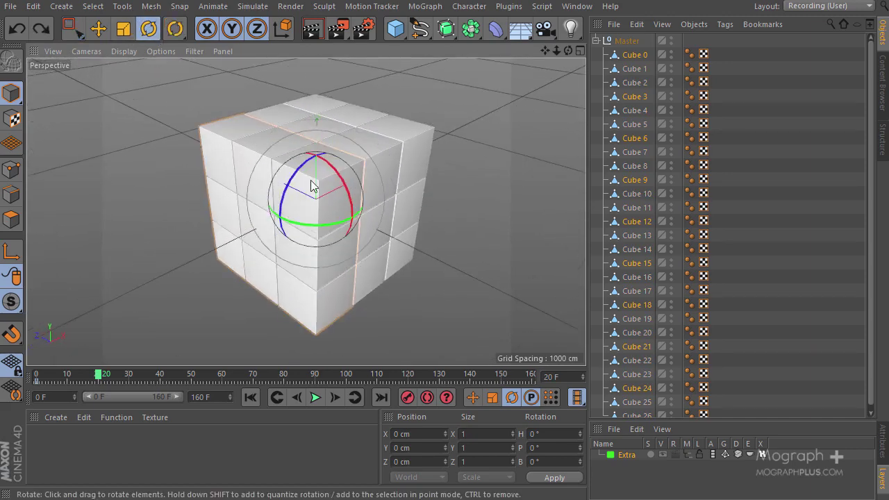
{"action": "left_click_drag", "start_coordinate": [349, 197], "coordinate": [345, 230]}
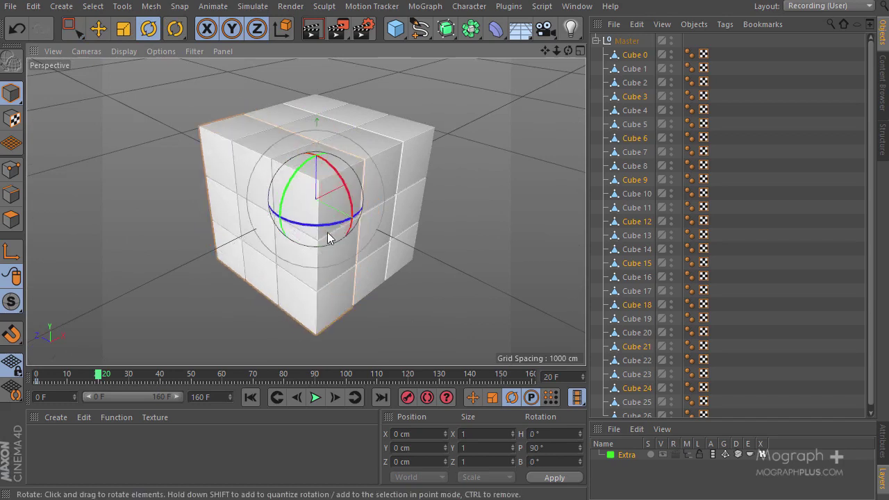
{"action": "left_click", "coordinate": [406, 399]}
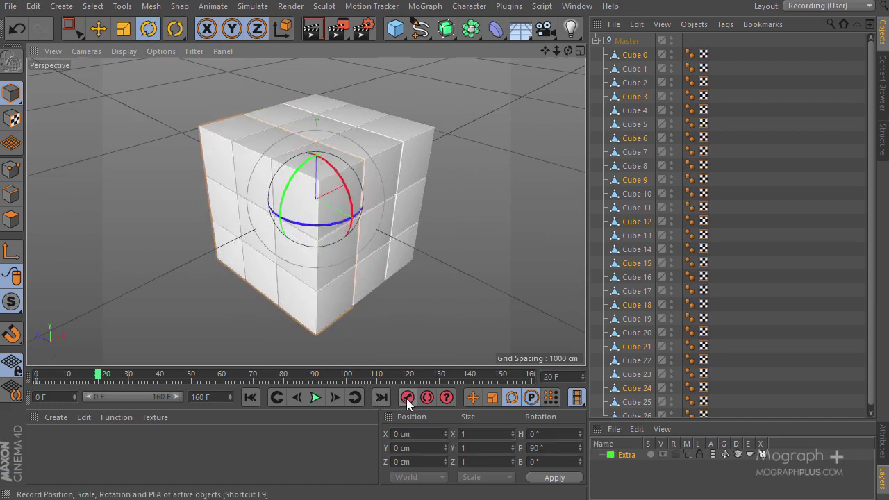
{"action": "left_click", "coordinate": [621, 40]}
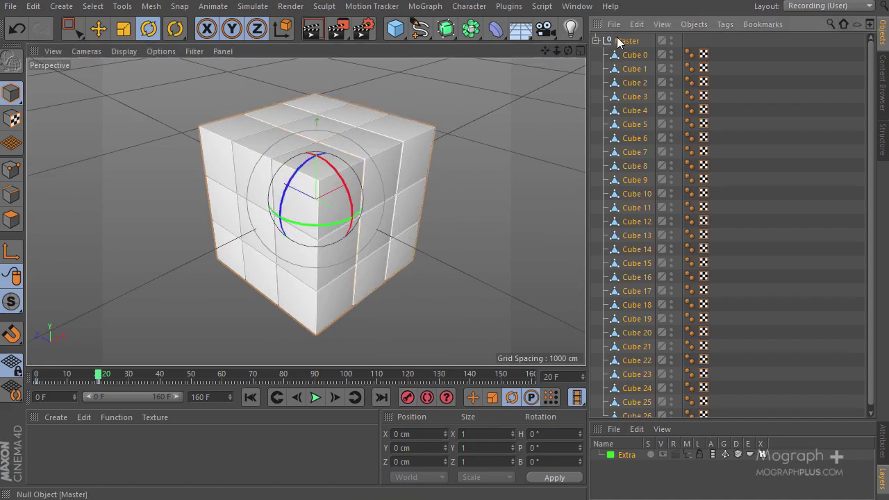
{"action": "left_click", "coordinate": [404, 396]}
Go to frame 40 and select the top layer of nine small cubes.
{"action": "left_click_drag", "start_coordinate": [121, 375], "coordinate": [160, 378]}
{"action": "left_click_drag", "start_coordinate": [172, 302], "coordinate": [153, 215], "text": "alt"}
{"action": "left_click", "coordinate": [77, 28]}
{"action": "left_click_drag", "start_coordinate": [169, 106], "coordinate": [157, 94], "text": "alt"}
{"action": "left_click_drag", "start_coordinate": [169, 102], "coordinate": [488, 146]}
{"action": "left_click_drag", "start_coordinate": [321, 156], "coordinate": [459, 148], "text": "alt"}
{"action": "left_click_drag", "start_coordinate": [454, 104], "coordinate": [132, 158]}
{"action": "left_click_drag", "start_coordinate": [136, 159], "coordinate": [93, 217], "text": "alt"}
{"action": "key", "text": "ctrl+z"}
{"action": "left_click_drag", "start_coordinate": [124, 373], "coordinate": [159, 416]}
Rotate the top layer 90° in heading and record rotation keyframes for Master and all cubes at frame 40.
{"action": "left_click", "coordinate": [146, 29]}
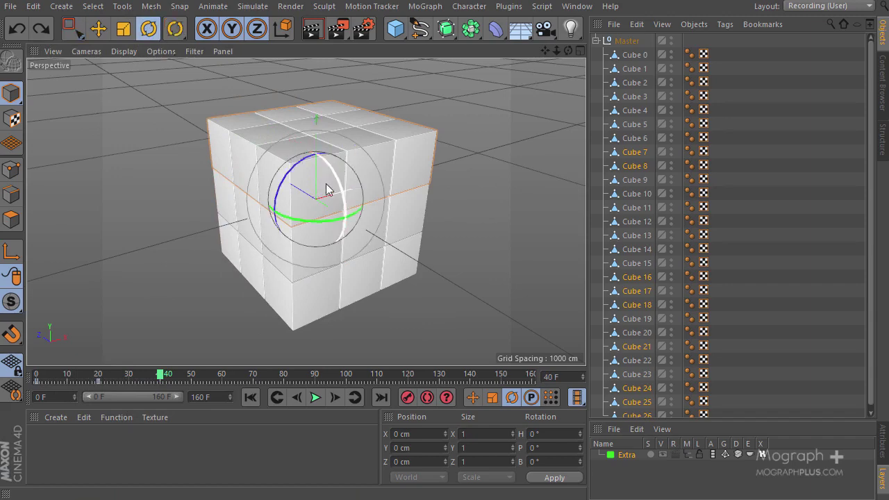
{"action": "left_click_drag", "start_coordinate": [319, 219], "coordinate": [399, 206]}
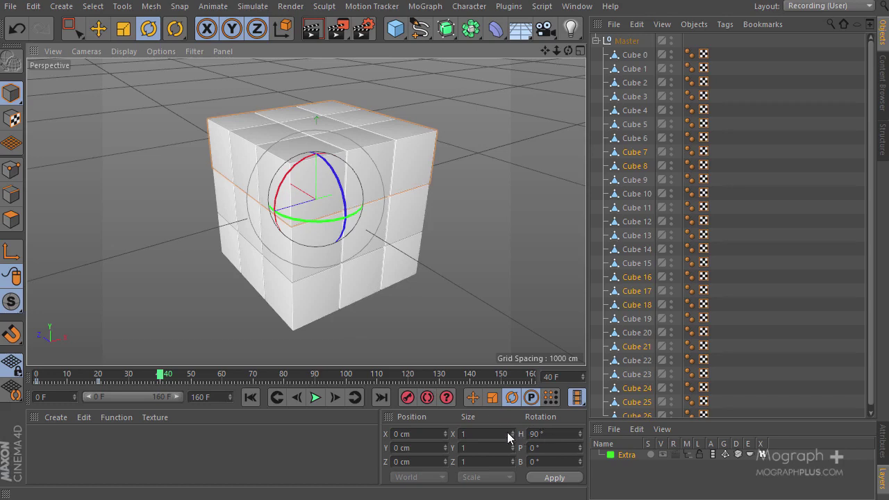
{"action": "left_click", "coordinate": [617, 42]}
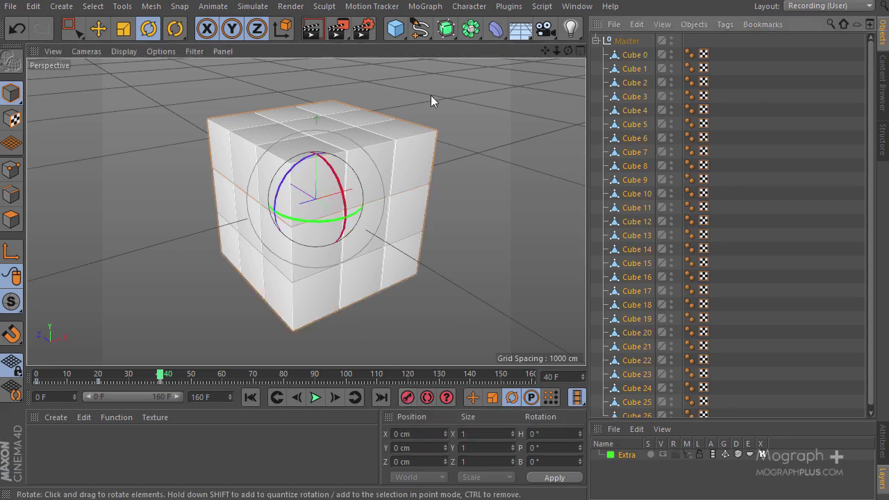
{"action": "left_click", "coordinate": [406, 397]}
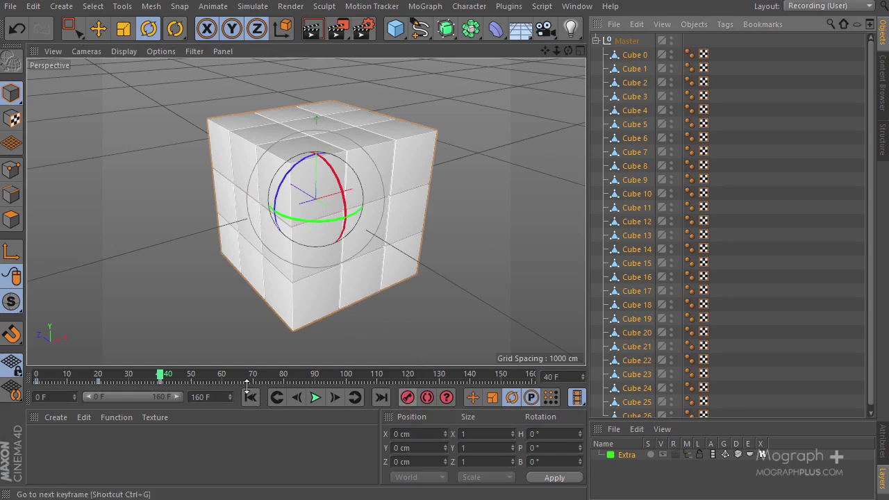
Go to frame 60 and select the middle vertical layer of nine small cubes, from Cube 1 to Cube 22.
{"action": "left_click_drag", "start_coordinate": [160, 375], "coordinate": [223, 386]}
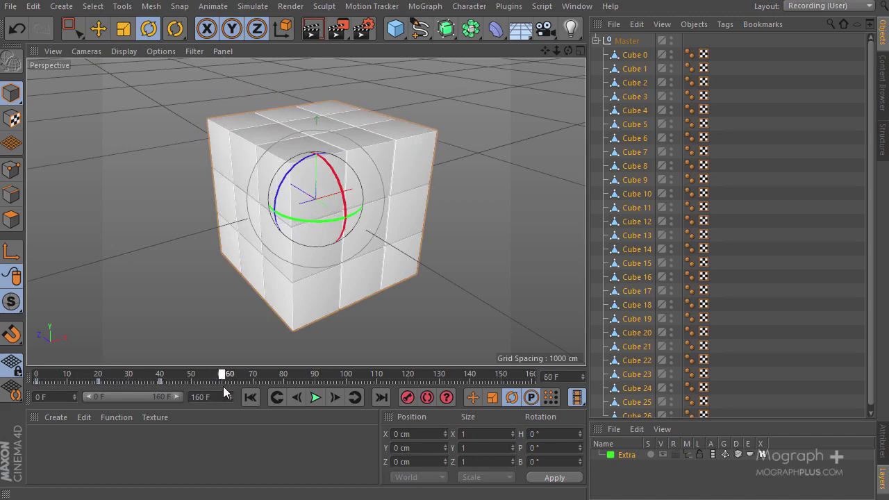
{"action": "left_click_drag", "start_coordinate": [229, 234], "coordinate": [200, 202], "text": "alt"}
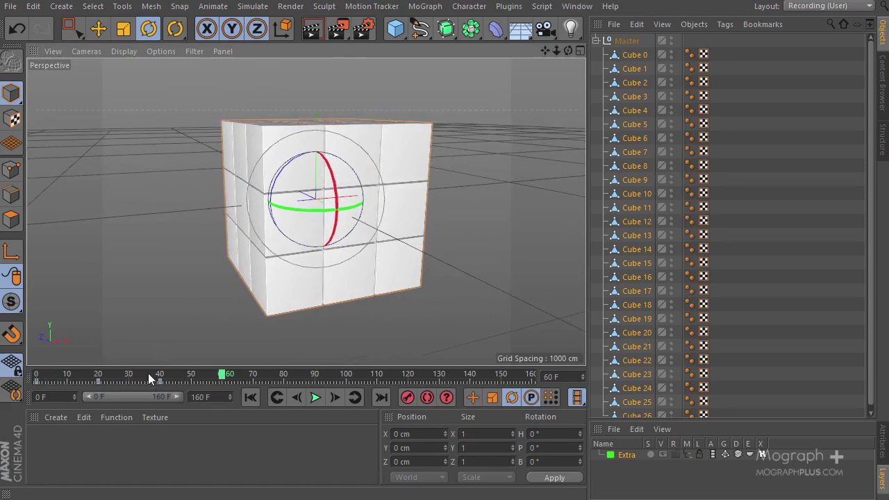
{"action": "left_click_drag", "start_coordinate": [148, 373], "coordinate": [230, 380]}
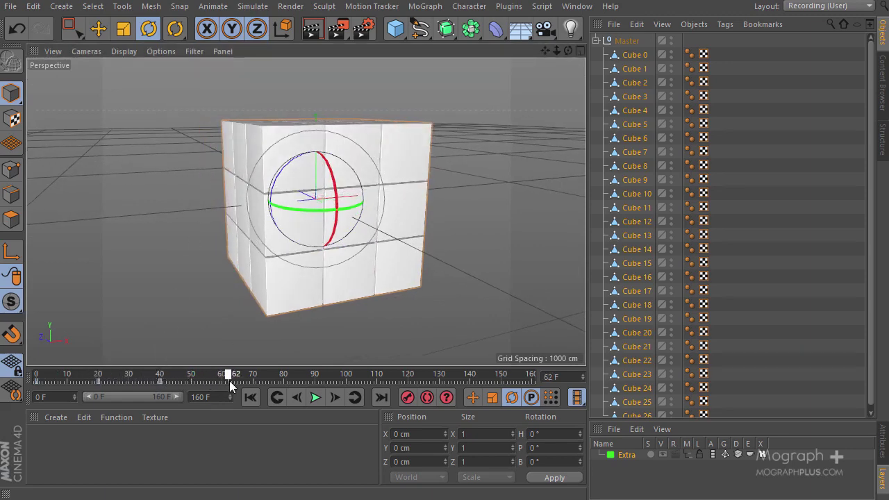
{"action": "left_click_drag", "start_coordinate": [182, 216], "coordinate": [100, 121], "text": "alt"}
{"action": "left_click", "coordinate": [70, 28]}
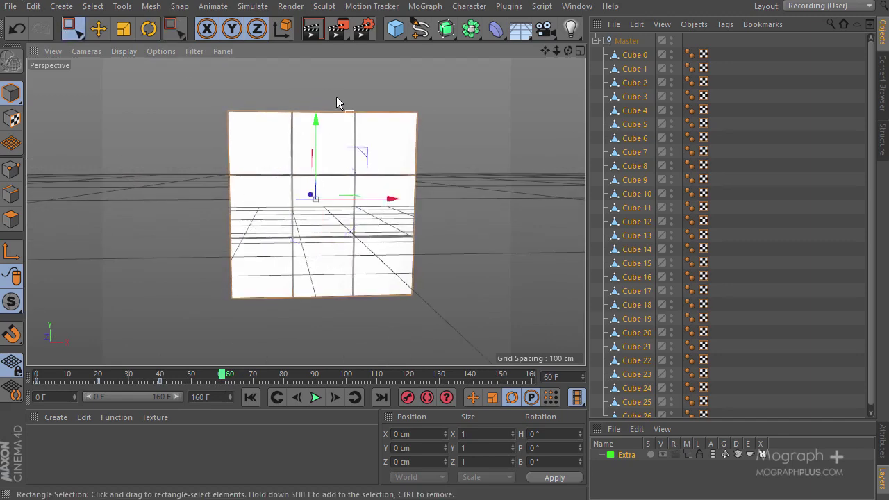
{"action": "left_click_drag", "start_coordinate": [333, 85], "coordinate": [465, 243]}
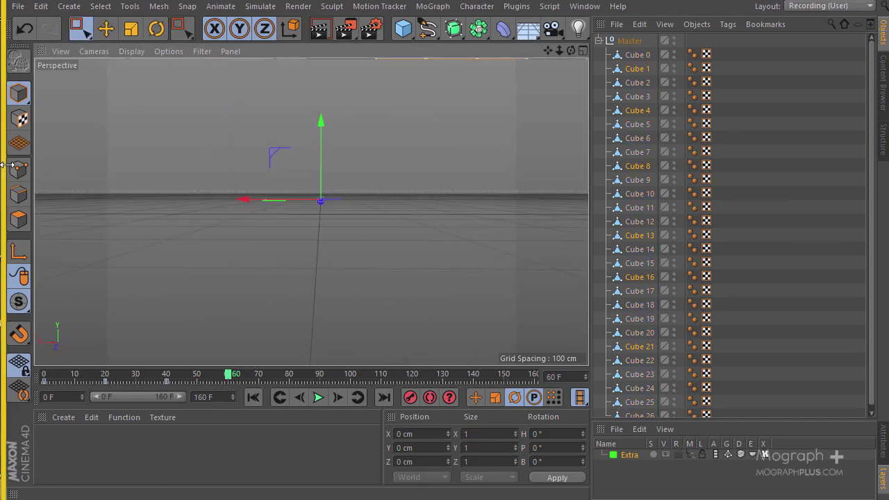
{"action": "left_click_drag", "start_coordinate": [8, 166], "coordinate": [9, 165]}
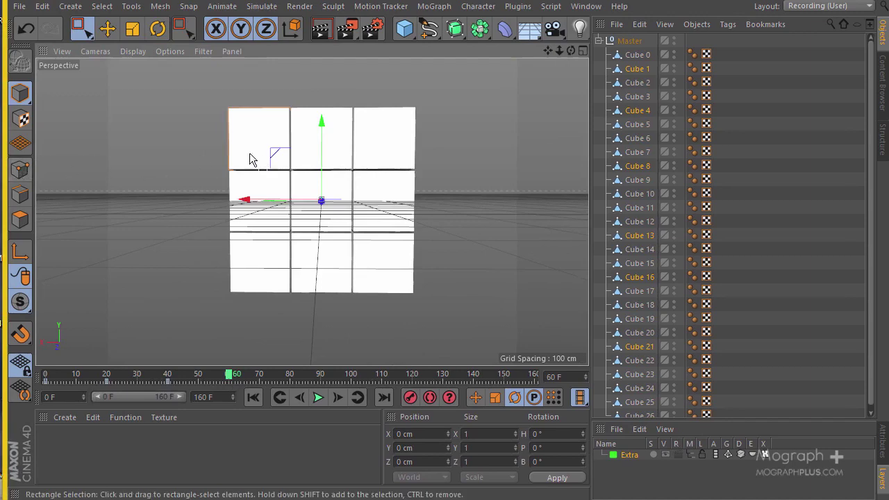
{"action": "left_click_drag", "start_coordinate": [294, 89], "coordinate": [324, 291], "text": "shift"}
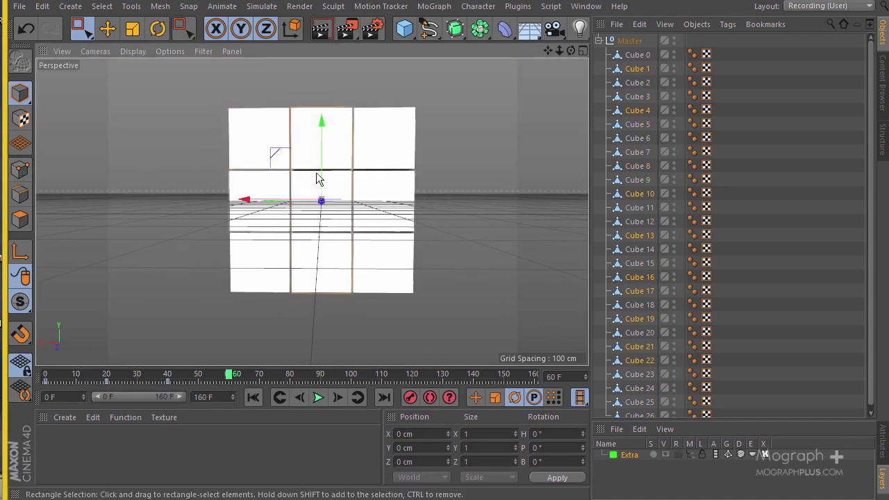
{"action": "left_click_drag", "start_coordinate": [318, 178], "coordinate": [520, 197], "text": "alt"}
{"action": "key", "text": "ctrl+z"}
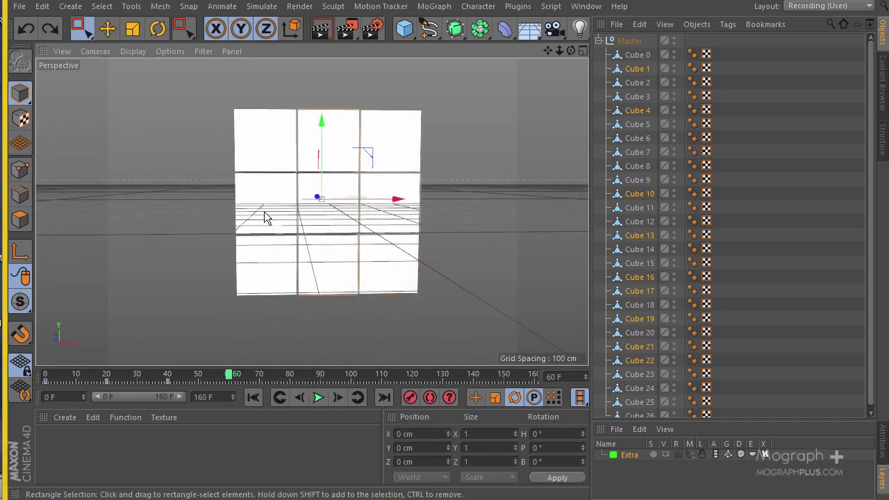
{"action": "left_click_drag", "start_coordinate": [263, 211], "coordinate": [360, 264], "text": "alt"}
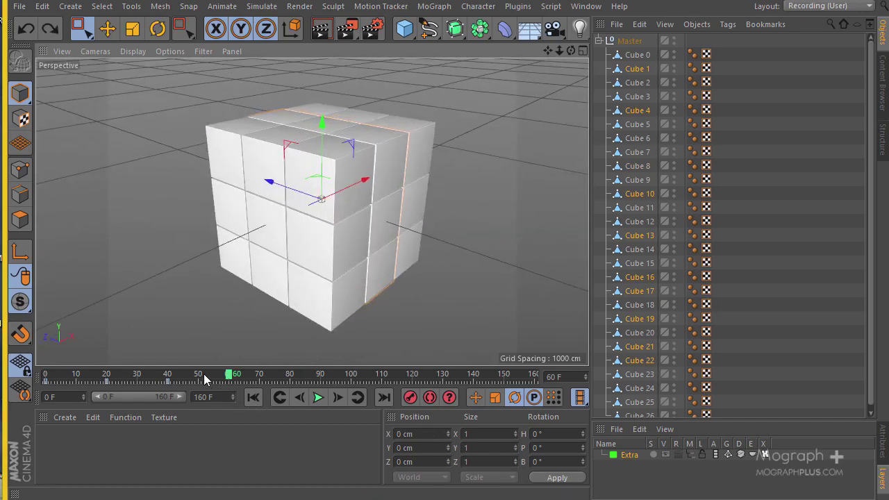
Rotate the middle vertical layer 90° in pitch and record rotation keyframes for Master and all cubes at frame 60.
{"action": "left_click_drag", "start_coordinate": [204, 378], "coordinate": [227, 385]}
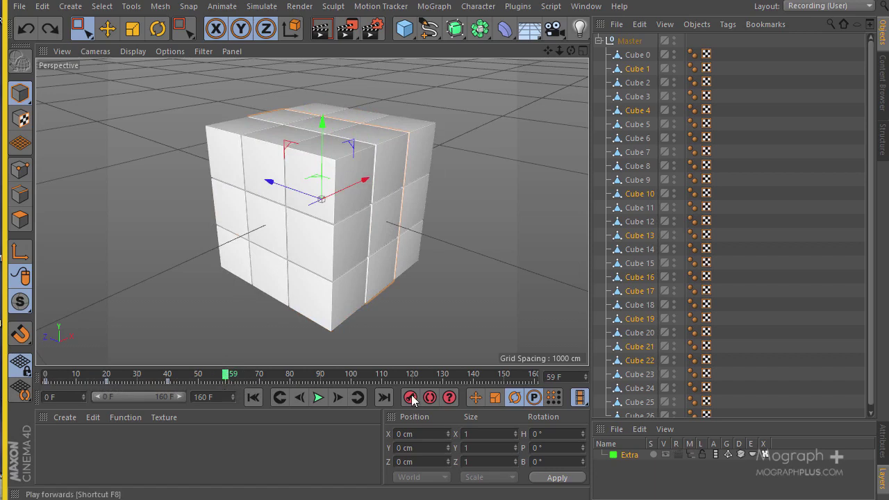
{"action": "left_click", "coordinate": [338, 397]}
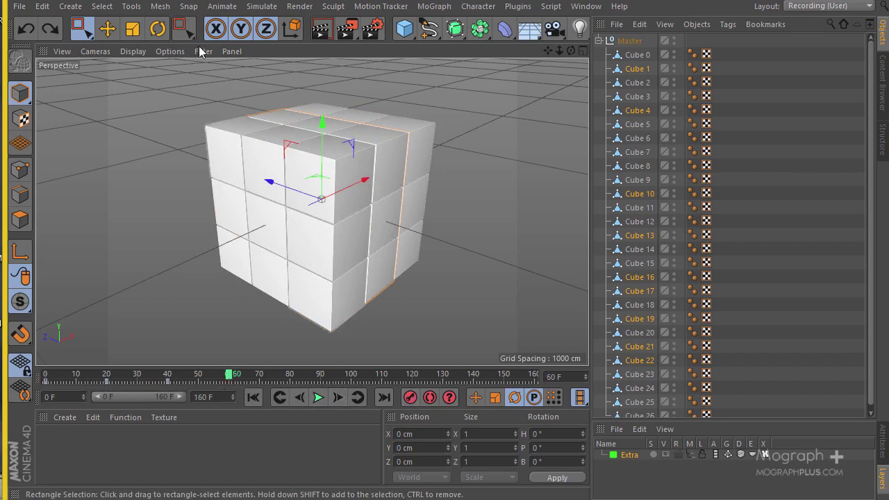
{"action": "left_click", "coordinate": [155, 31]}
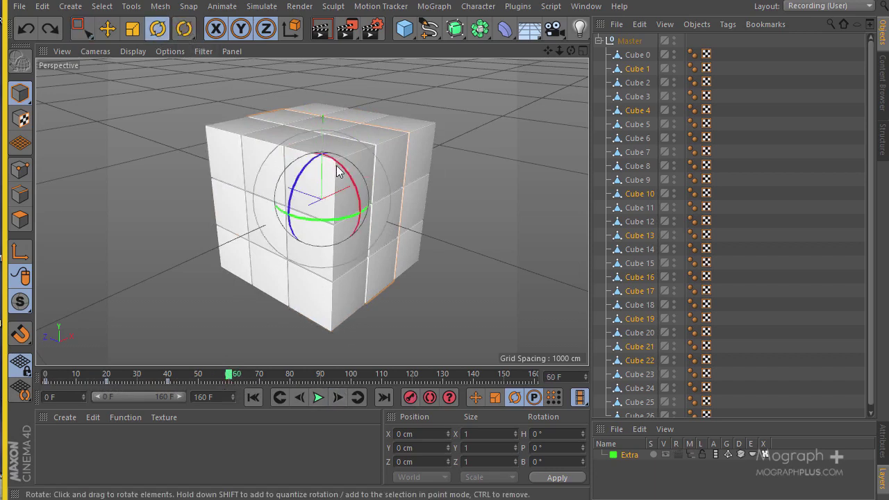
{"action": "left_click_drag", "start_coordinate": [341, 167], "coordinate": [365, 247]}
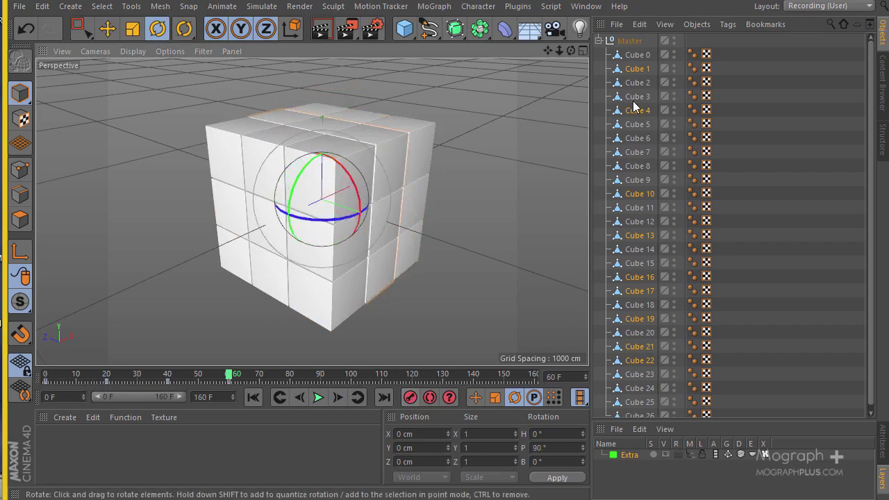
{"action": "left_click", "coordinate": [626, 41]}
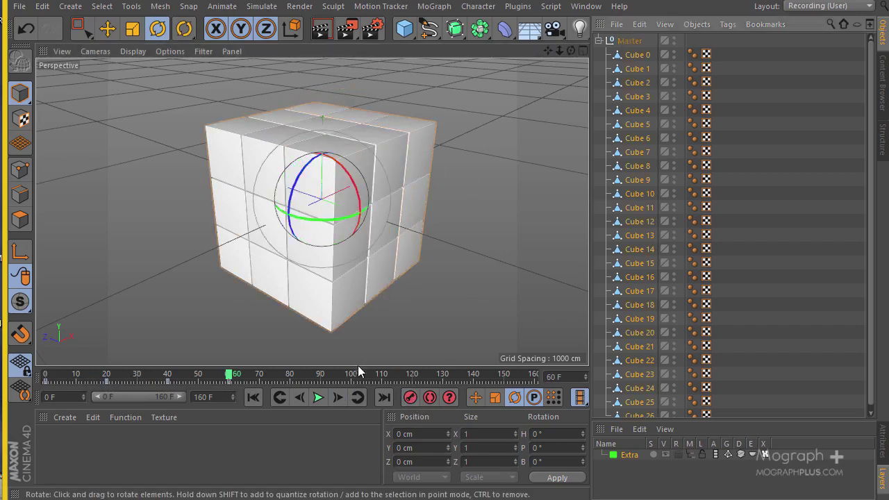
Play the animation from frame 0 to check the layer rotations recorded up to frame 60.
{"action": "left_click_drag", "start_coordinate": [221, 374], "coordinate": [45, 368]}
{"action": "left_click", "coordinate": [318, 397]}
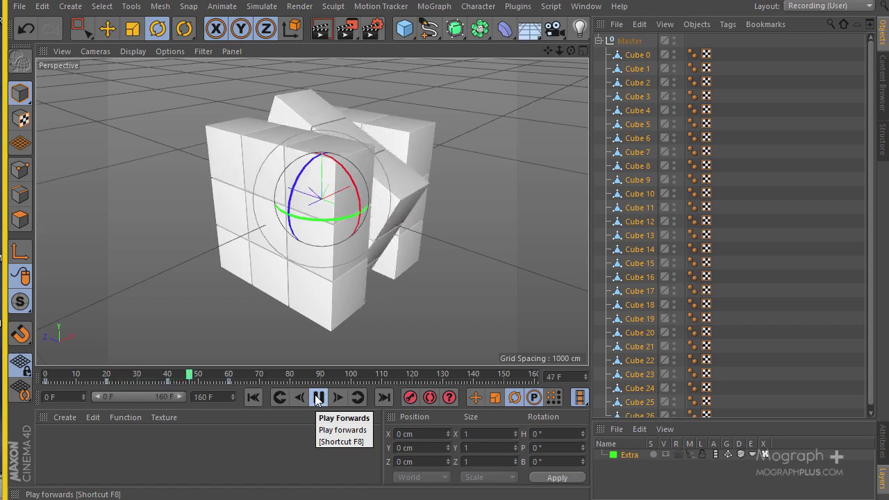
{"action": "left_click", "coordinate": [318, 397]}
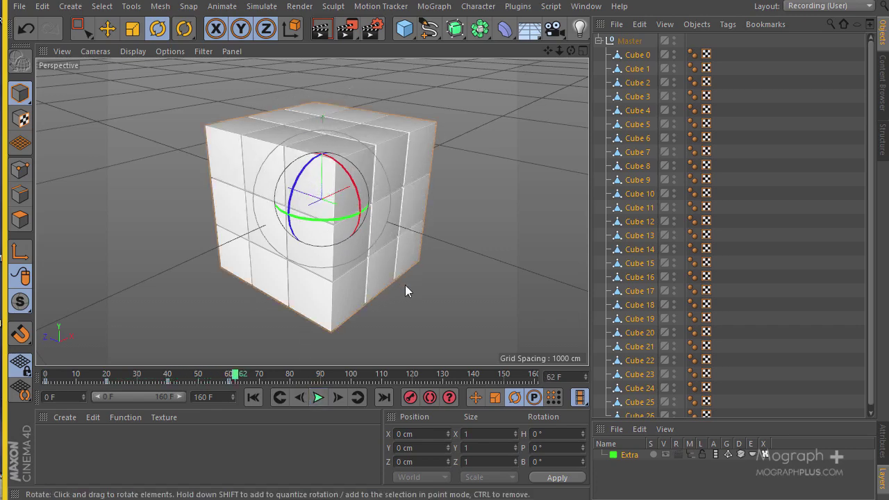
Go to frame 80 and select the visible small cubes along one side of the bottom layer, including Cubes 0, 2, 3 and 6.
{"action": "left_click_drag", "start_coordinate": [331, 225], "coordinate": [276, 234], "text": "alt"}
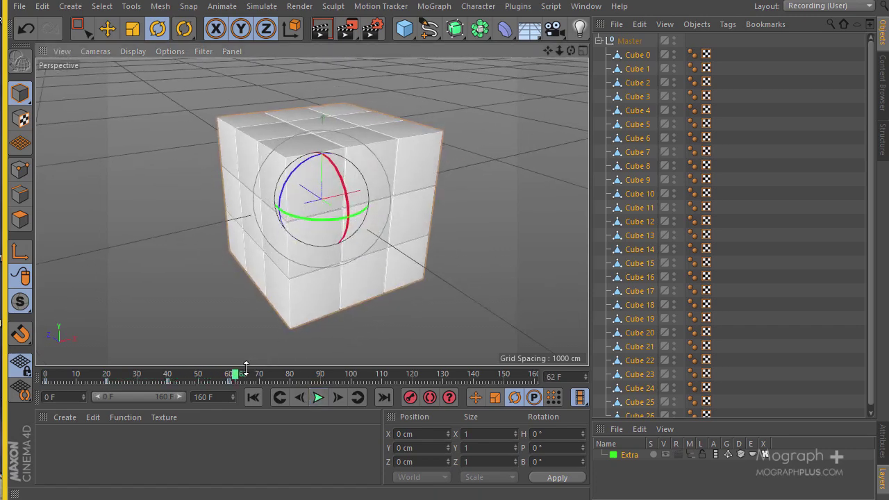
{"action": "left_click_drag", "start_coordinate": [235, 374], "coordinate": [225, 375]}
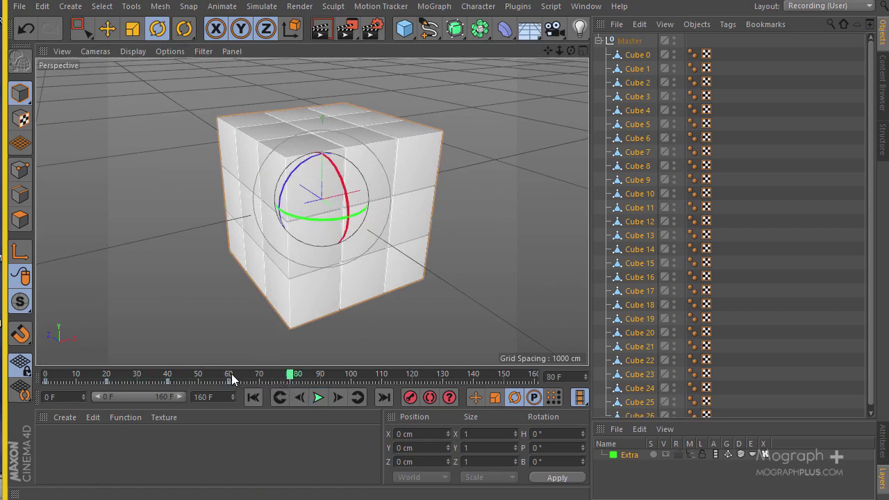
{"action": "mouse_move", "coordinate": [231, 373]}
{"action": "left_mouse_down"}
{"action": "mouse_move", "coordinate": [95, 383]}
{"action": "mouse_move", "coordinate": [297, 414]}
{"action": "mouse_move", "coordinate": [289, 416]}
{"action": "left_mouse_up"}
{"action": "mouse_move", "coordinate": [228, 207]}
{"action": "left_mouse_down", "text": "alt"}
{"action": "mouse_move", "coordinate": [196, 198]}
{"action": "mouse_move", "coordinate": [246, 199]}
{"action": "left_mouse_up", "text": "alt"}
{"action": "middle_click_drag", "start_coordinate": [246, 199], "coordinate": [266, 135], "text": "alt"}
{"action": "left_click_drag", "start_coordinate": [265, 139], "coordinate": [236, 149], "text": "alt"}
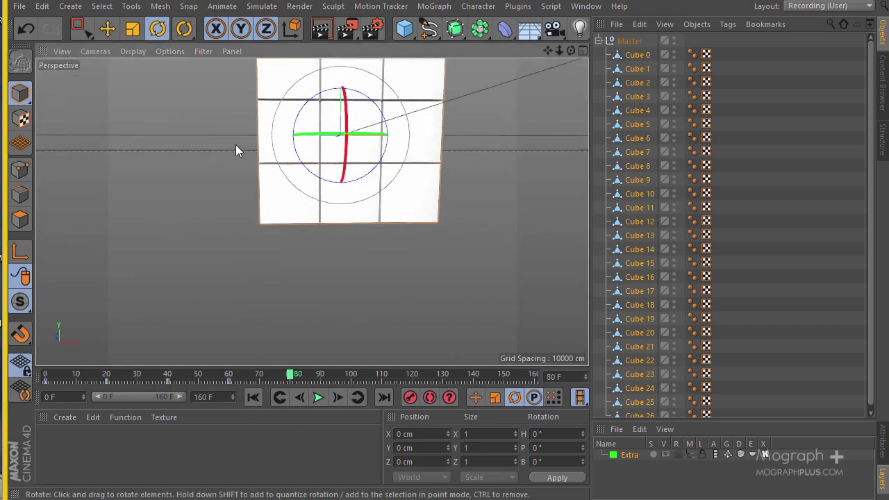
{"action": "left_click", "coordinate": [82, 30]}
{"action": "left_click_drag", "start_coordinate": [219, 251], "coordinate": [489, 184]}
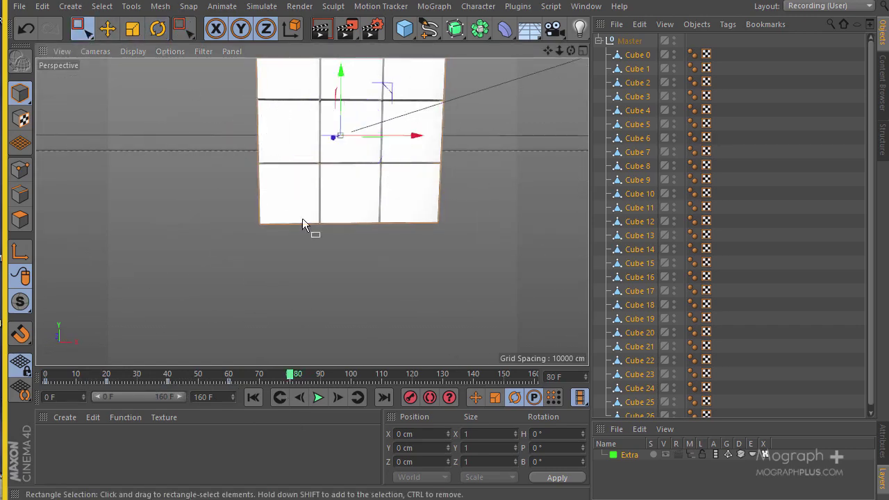
{"action": "left_click_drag", "start_coordinate": [302, 218], "coordinate": [420, 212], "text": "alt"}
{"action": "left_click", "coordinate": [432, 261]}
{"action": "left_click_drag", "start_coordinate": [357, 238], "coordinate": [517, 178], "text": "alt"}
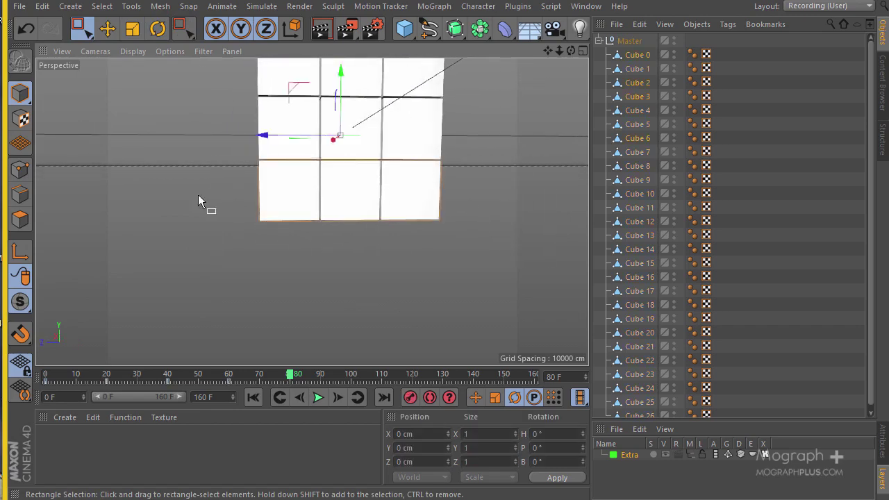
Extend the selection to all nine small cubes of the bottom layer, from Cube 0 to Cube 21.
{"action": "left_click_drag", "start_coordinate": [199, 198], "coordinate": [141, 264], "text": "alt"}
{"action": "left_click_drag", "start_coordinate": [209, 267], "coordinate": [439, 265], "text": "alt"}
{"action": "left_click_drag", "start_coordinate": [462, 195], "coordinate": [129, 300]}
{"action": "left_click_drag", "start_coordinate": [290, 252], "coordinate": [303, 302], "text": "alt"}
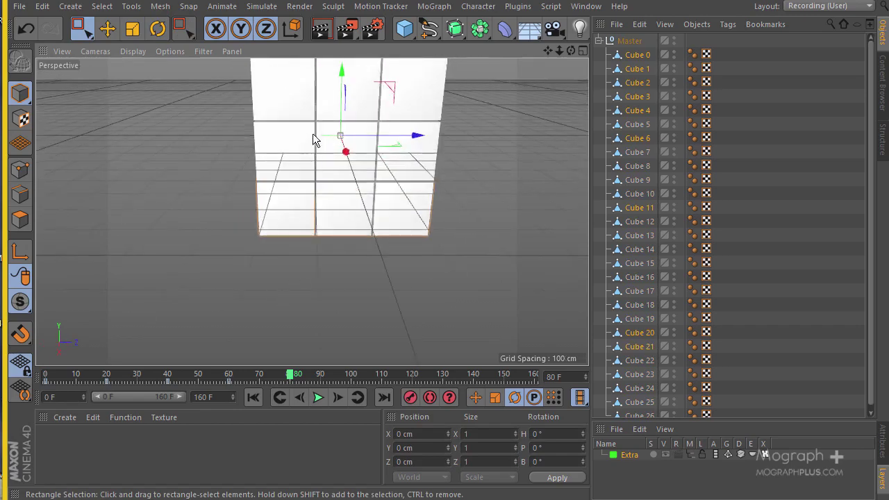
{"action": "left_click_drag", "start_coordinate": [341, 74], "coordinate": [332, 141]}
{"action": "key", "text": "ctrl+z"}
{"action": "middle_click_drag", "start_coordinate": [330, 144], "coordinate": [334, 196], "text": "alt"}
{"action": "left_click_drag", "start_coordinate": [251, 138], "coordinate": [194, 172], "text": "alt"}
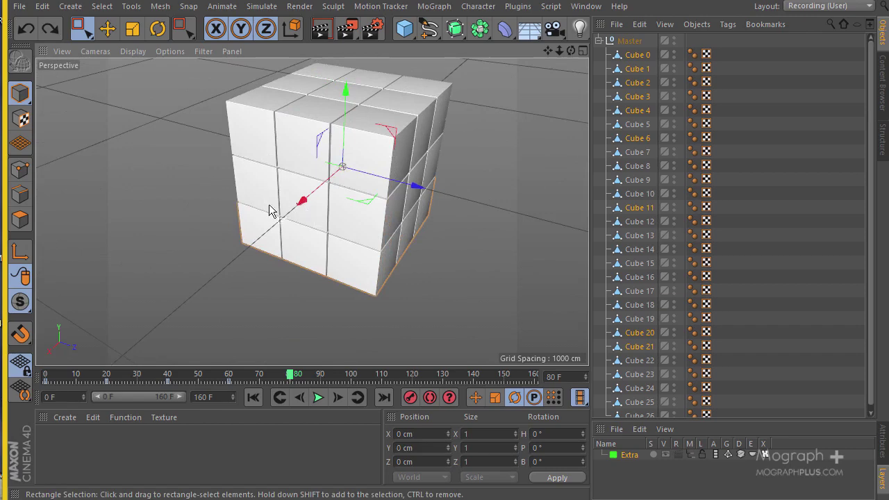
{"action": "left_click_drag", "start_coordinate": [269, 205], "coordinate": [566, 230], "text": "alt"}
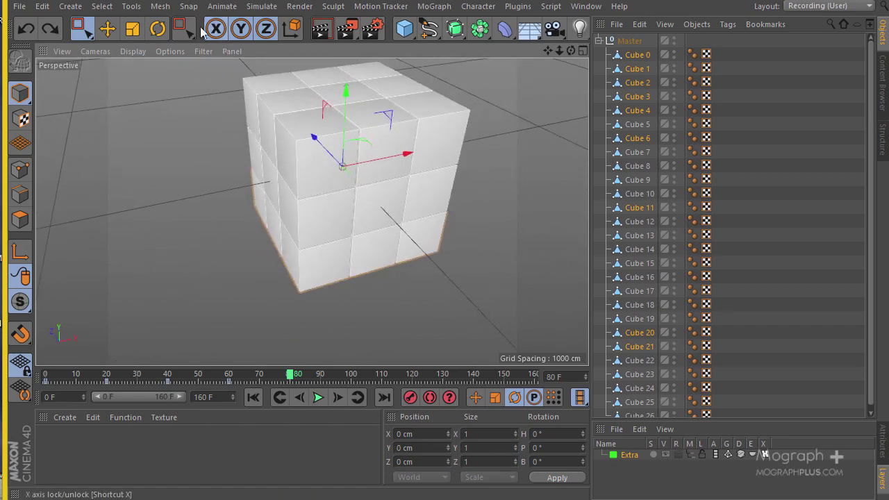
Rotate the bottom layer 90° in heading and record rotation keyframes for Master and all cubes at frame 80.
{"action": "left_click", "coordinate": [151, 29]}
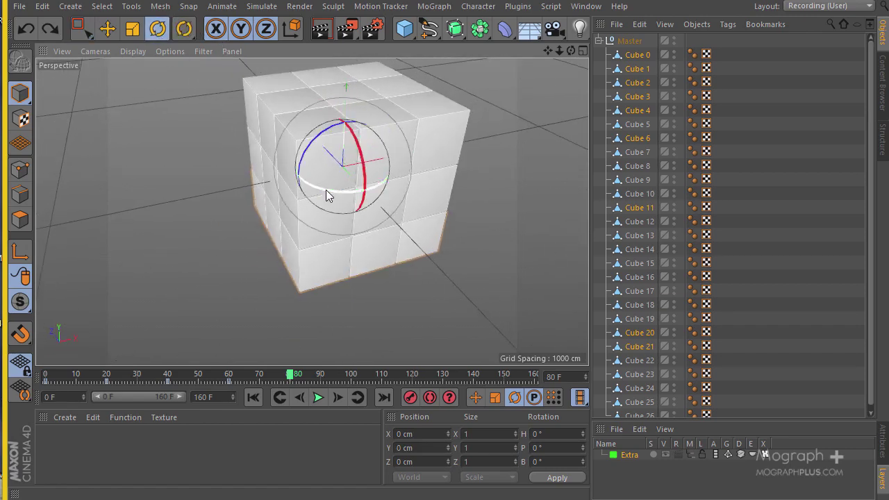
{"action": "left_click_drag", "start_coordinate": [326, 189], "coordinate": [426, 185]}
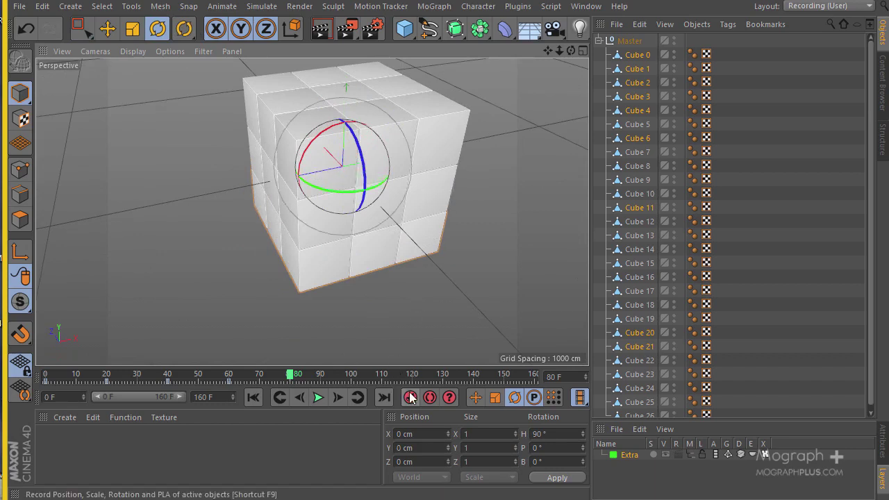
{"action": "left_click", "coordinate": [410, 397]}
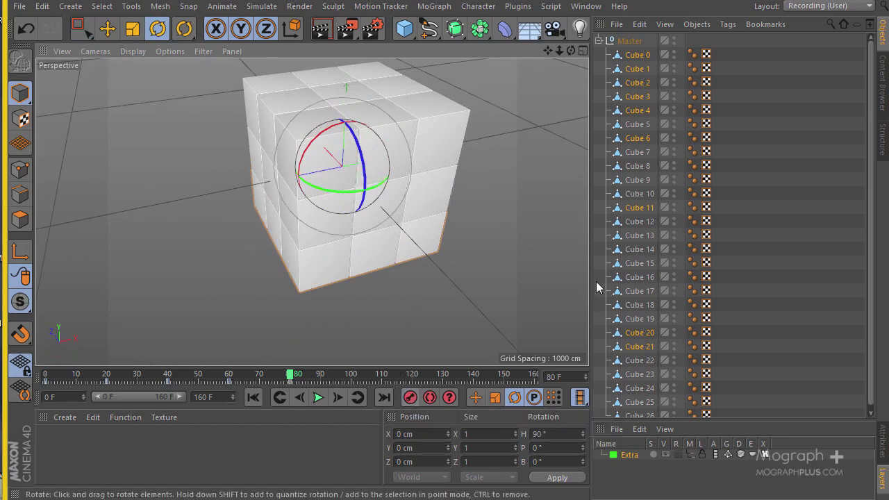
{"action": "left_click", "coordinate": [629, 41]}
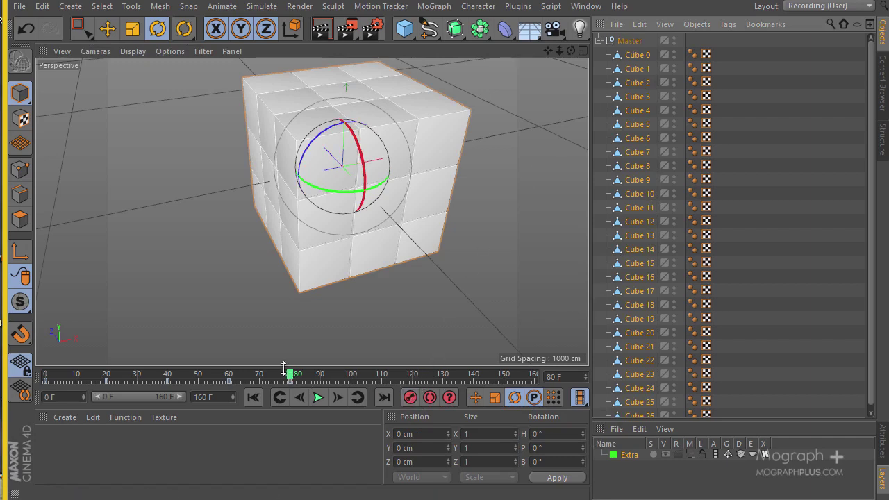
Scrub through the timeline and view the cube from several sides to review the layer rotations recorded up to frame 80.
{"action": "left_click_drag", "start_coordinate": [289, 380], "coordinate": [263, 374]}
{"action": "left_click_drag", "start_coordinate": [389, 174], "coordinate": [280, 233], "text": "alt"}
{"action": "mouse_move", "coordinate": [290, 381]}
{"action": "left_mouse_down"}
{"action": "mouse_move", "coordinate": [236, 374]}
{"action": "mouse_move", "coordinate": [289, 372]}
{"action": "mouse_move", "coordinate": [208, 381]}
{"action": "mouse_move", "coordinate": [336, 377]}
{"action": "mouse_move", "coordinate": [288, 394]}
{"action": "left_mouse_up"}
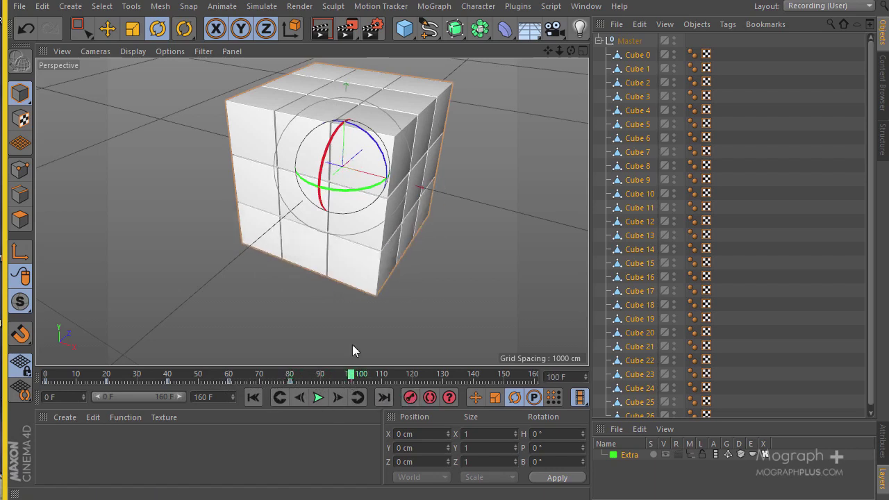
{"action": "left_click_drag", "start_coordinate": [307, 243], "coordinate": [240, 233], "text": "alt"}
{"action": "left_click_drag", "start_coordinate": [222, 379], "coordinate": [306, 381]}
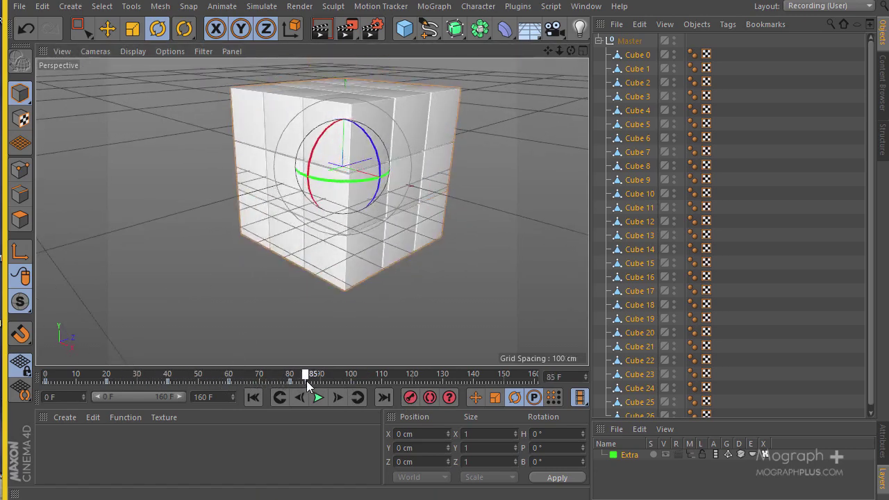
{"action": "left_click_drag", "start_coordinate": [298, 319], "coordinate": [354, 292], "text": "alt"}
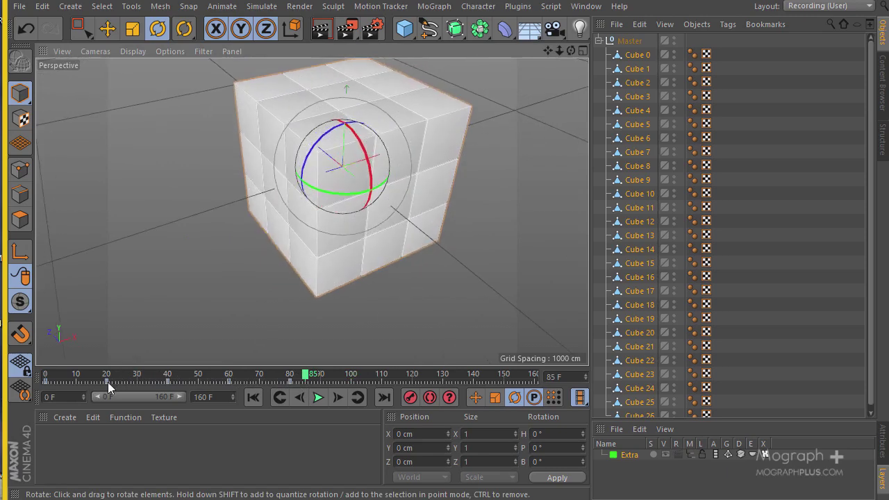
{"action": "left_click_drag", "start_coordinate": [46, 378], "coordinate": [290, 391]}
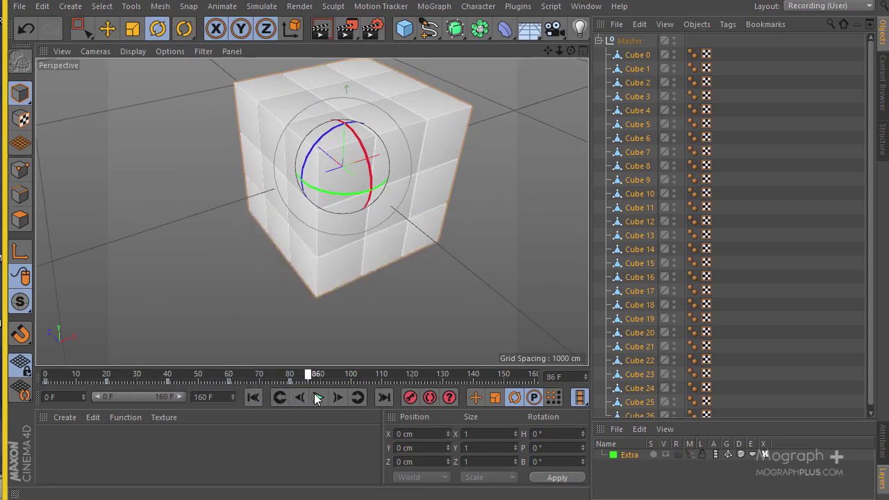
Go to frame 100 and select the visible small cubes along one vertical layer, including Cubes 2, 5, 6, 7, 14 and 24.
{"action": "left_click", "coordinate": [318, 397]}
{"action": "left_click_drag", "start_coordinate": [363, 337], "coordinate": [294, 209], "text": "alt"}
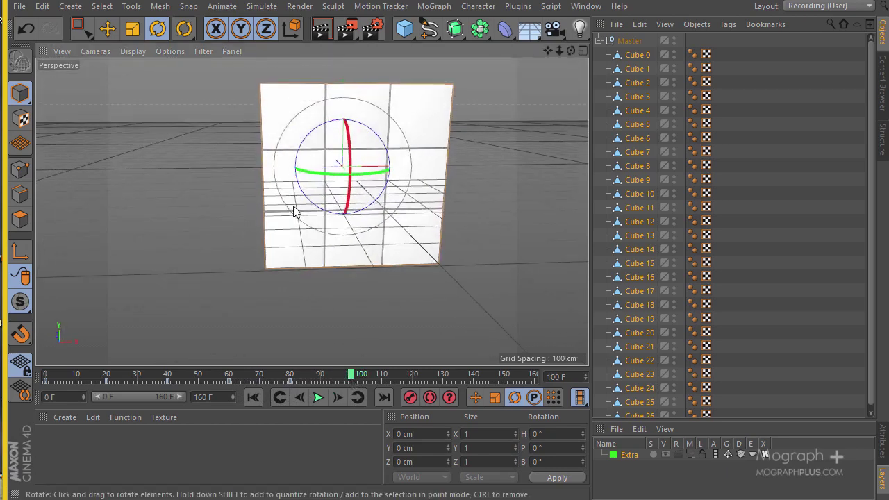
{"action": "left_click", "coordinate": [82, 28]}
{"action": "left_click_drag", "start_coordinate": [170, 95], "coordinate": [228, 114], "text": "alt"}
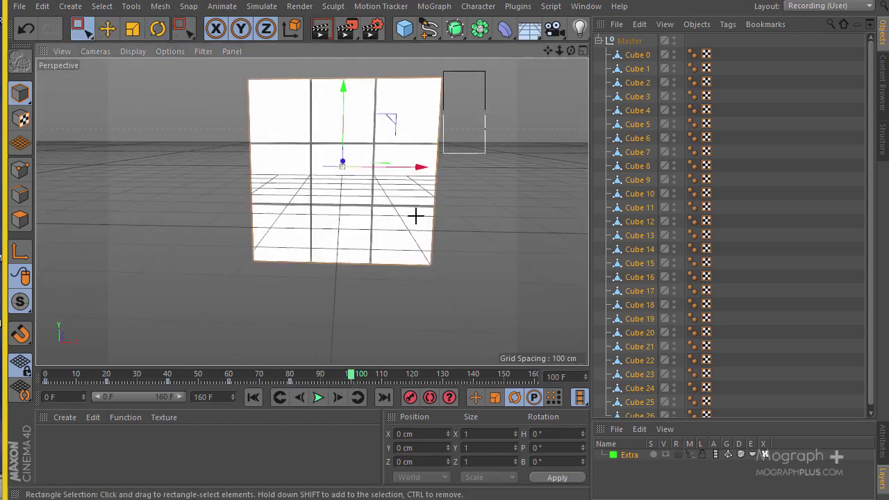
{"action": "left_click_drag", "start_coordinate": [415, 216], "coordinate": [393, 314]}
{"action": "left_click_drag", "start_coordinate": [327, 250], "coordinate": [40, 253], "text": "alt"}
{"action": "left_click_drag", "start_coordinate": [497, 243], "coordinate": [432, 276], "text": "alt"}
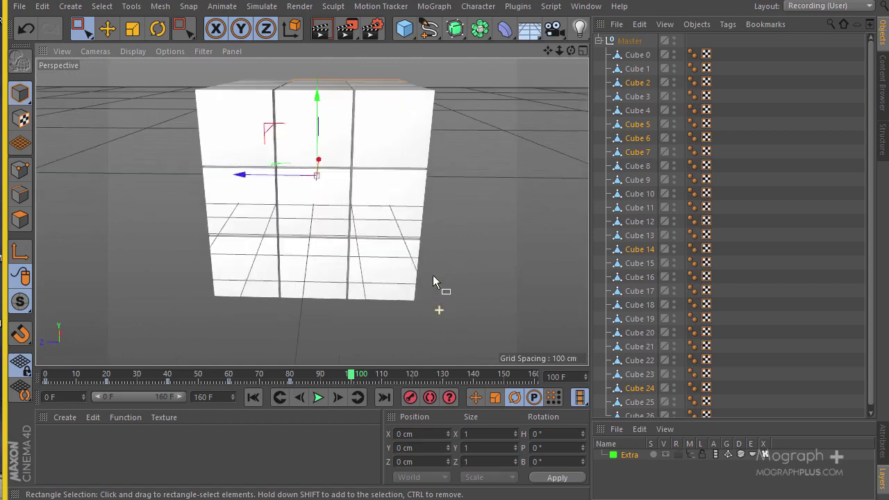
Adjust the selection to the nine small cubes of the outer vertical layer: Cubes 0, 3, 5, 6, 15, 16, 17, 18 and 24.
{"action": "left_click_drag", "start_coordinate": [408, 248], "coordinate": [421, 208], "text": "alt"}
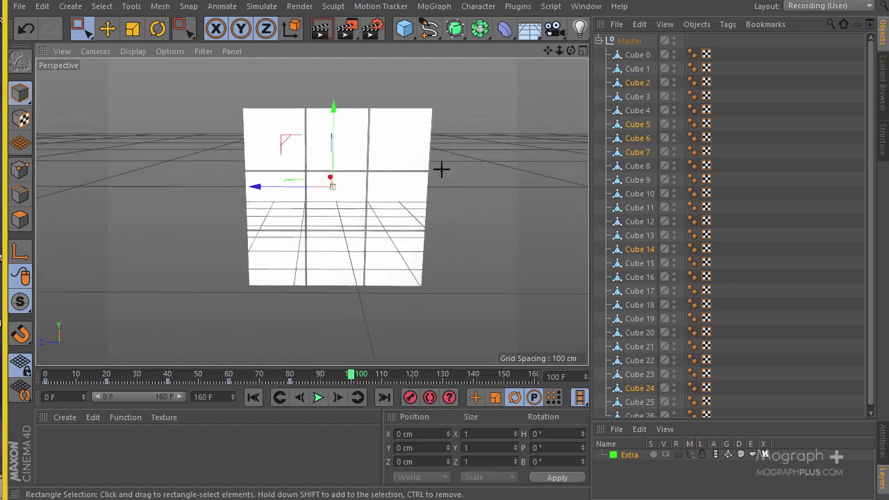
{"action": "left_click_drag", "start_coordinate": [470, 100], "coordinate": [131, 283]}
{"action": "left_click_drag", "start_coordinate": [325, 213], "coordinate": [202, 173], "text": "alt"}
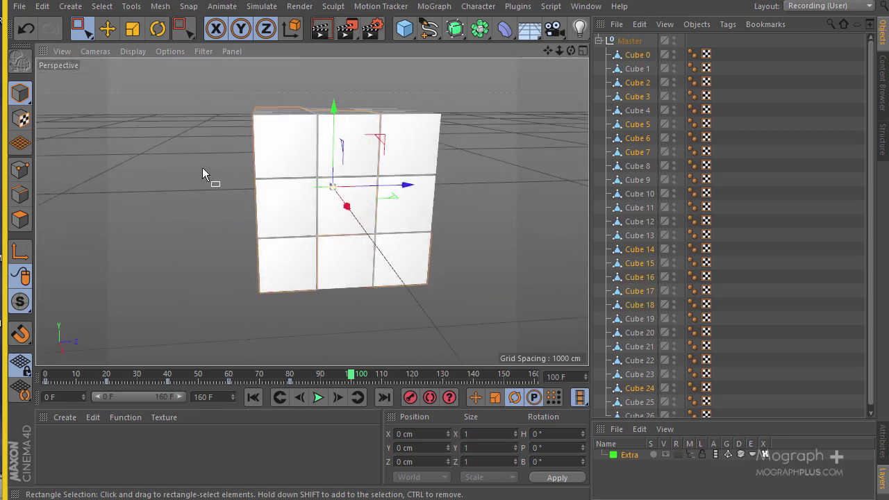
{"action": "left_click_drag", "start_coordinate": [452, 105], "coordinate": [355, 334]}
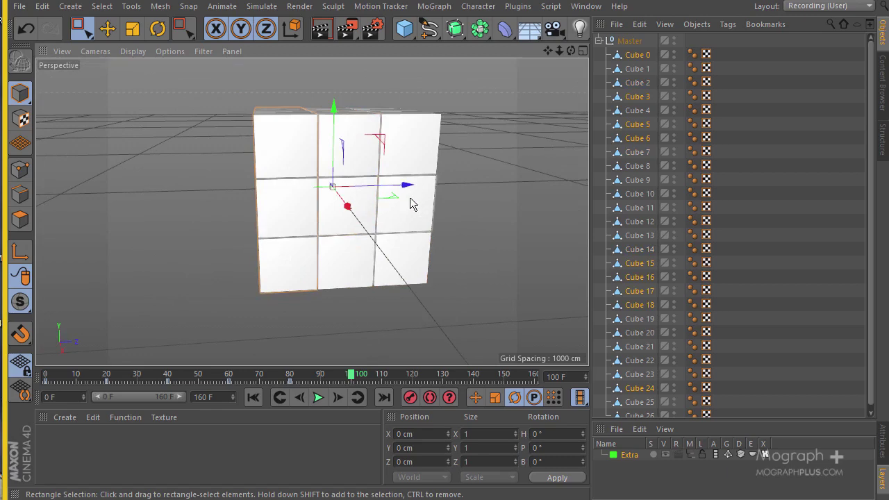
{"action": "left_click_drag", "start_coordinate": [398, 193], "coordinate": [308, 210]}
{"action": "key", "text": "ctrl+z"}
Rotate the selected vertical layer 90° in bank and record rotation keyframes at frame 100.
{"action": "left_click_drag", "start_coordinate": [229, 234], "coordinate": [432, 258], "text": "alt"}
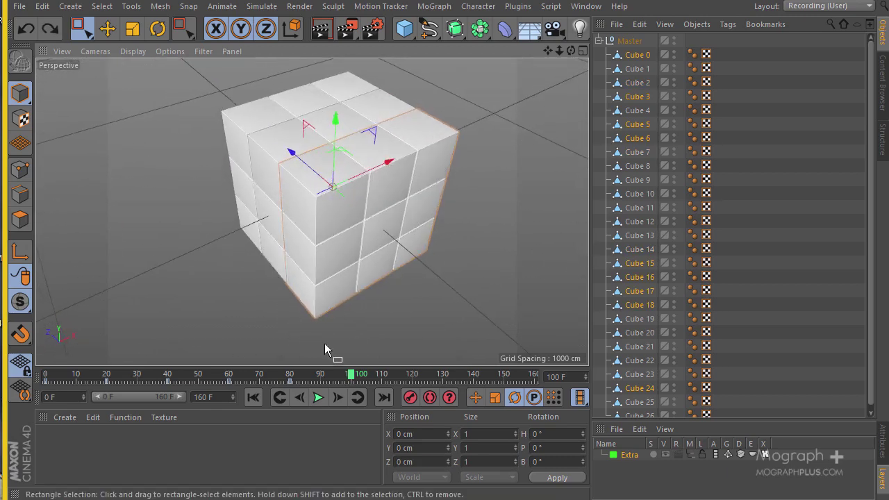
{"action": "left_click", "coordinate": [158, 28]}
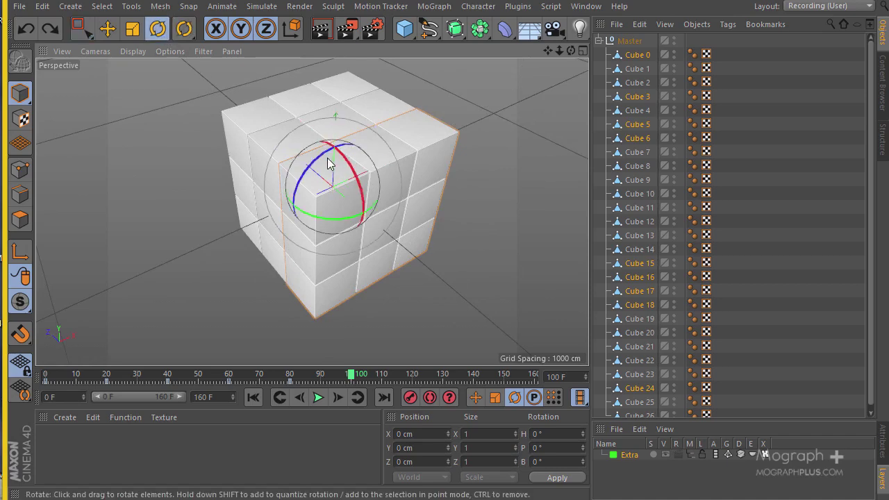
{"action": "left_click_drag", "start_coordinate": [322, 159], "coordinate": [287, 227]}
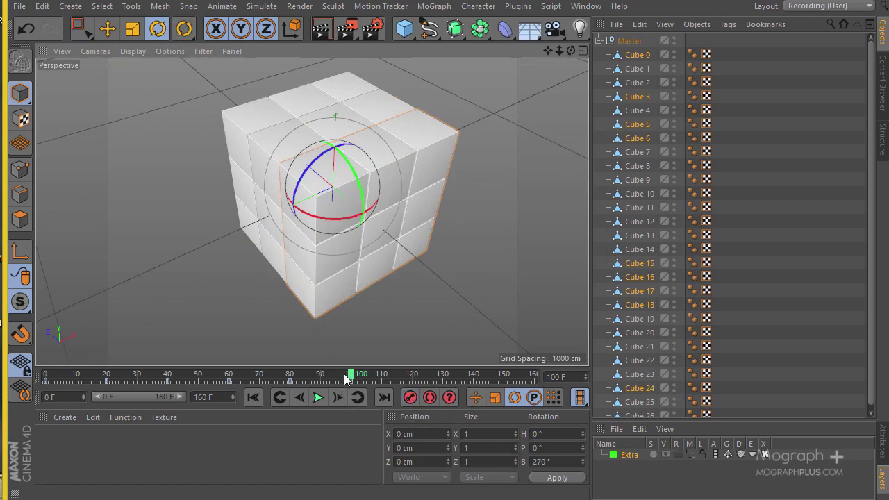
Play the animation from the start and scrub between frames 80 and 86 to examine how the last layer rotation interpolates.
{"action": "left_click_drag", "start_coordinate": [345, 374], "coordinate": [2, 380]}
{"action": "left_click", "coordinate": [317, 397]}
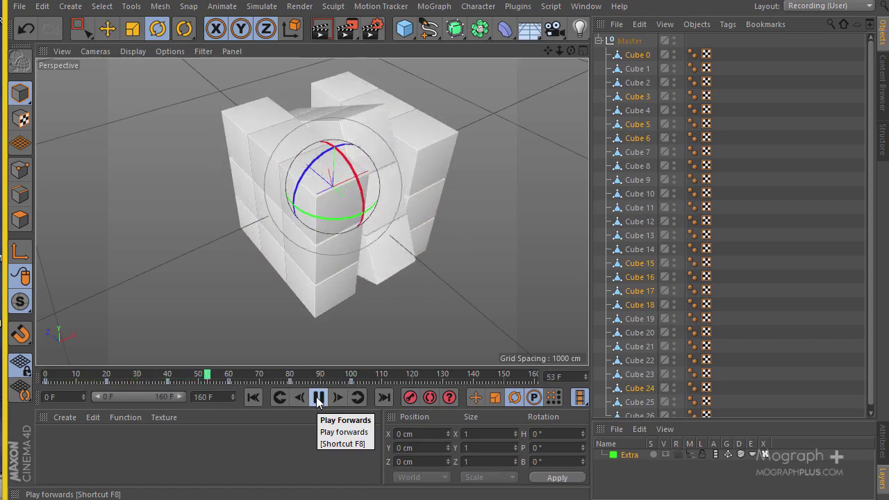
{"action": "left_click", "coordinate": [317, 397]}
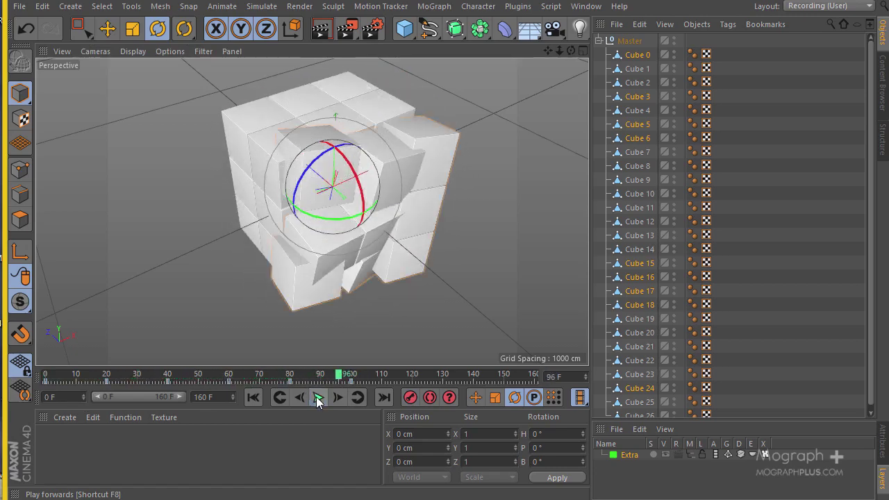
{"action": "left_click_drag", "start_coordinate": [320, 382], "coordinate": [307, 362]}
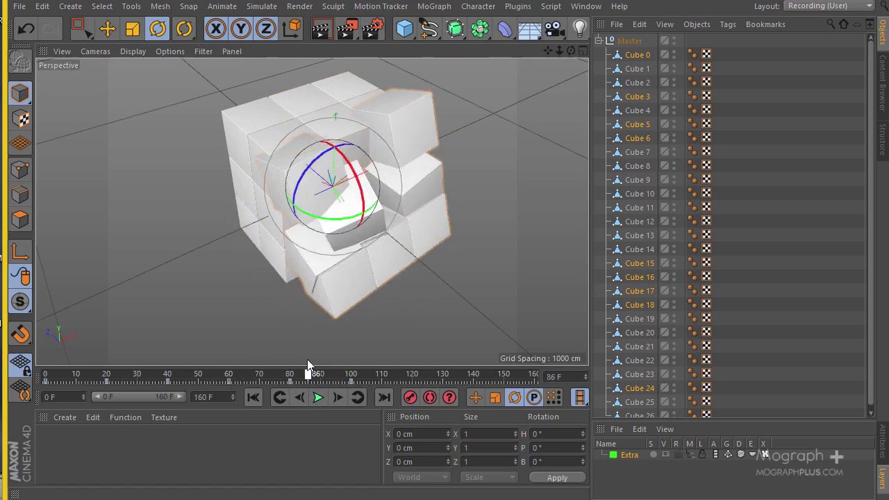
{"action": "mouse_move", "coordinate": [307, 359]}
{"action": "left_mouse_down"}
{"action": "mouse_move", "coordinate": [320, 354]}
{"action": "mouse_move", "coordinate": [303, 364]}
{"action": "left_mouse_up"}
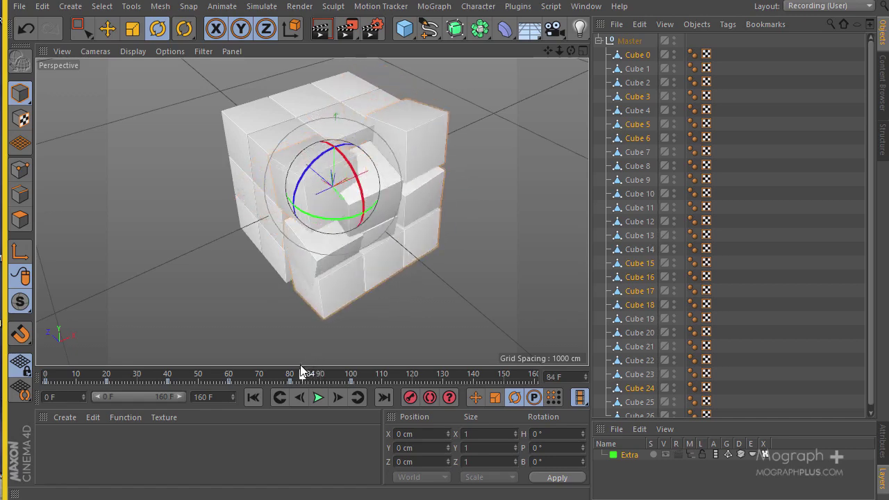
{"action": "left_click_drag", "start_coordinate": [303, 364], "coordinate": [296, 366]}
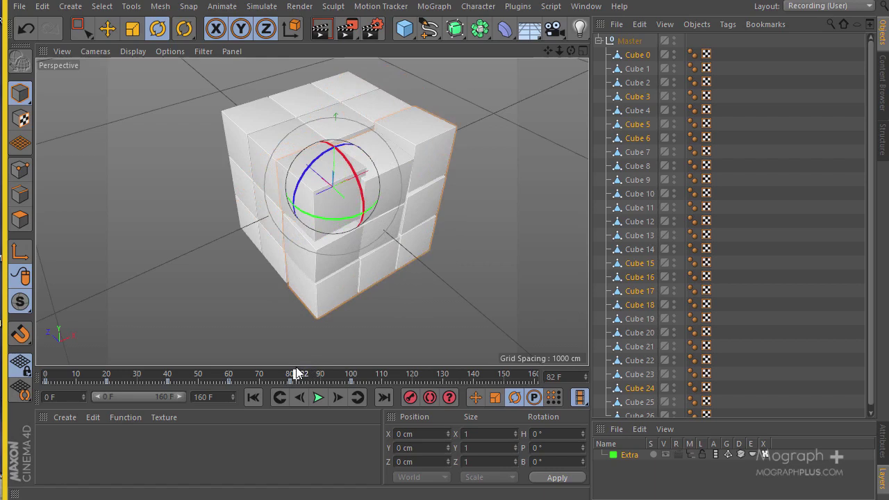
{"action": "left_click_drag", "start_coordinate": [295, 370], "coordinate": [306, 368]}
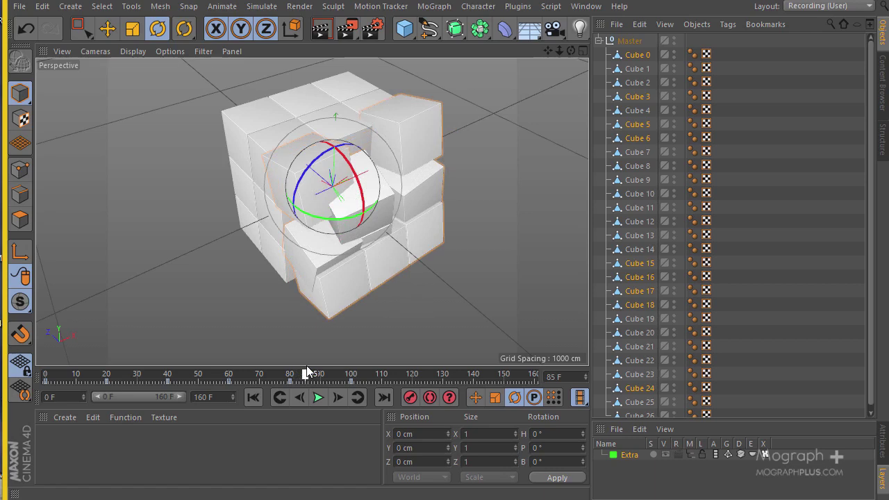
{"action": "left_click_drag", "start_coordinate": [307, 373], "coordinate": [301, 381]}
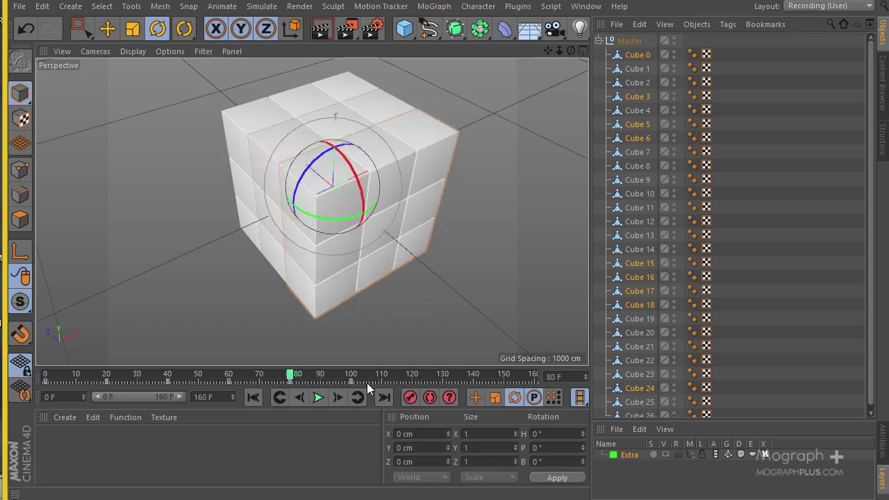
Delete the rotation keyframes recorded at frame 100.
{"action": "right_click", "coordinate": [341, 381]}
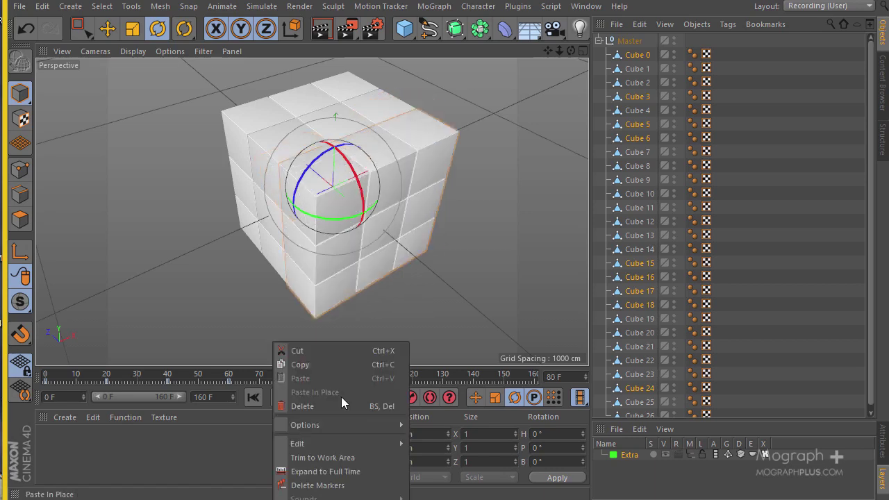
{"action": "left_click", "coordinate": [335, 404]}
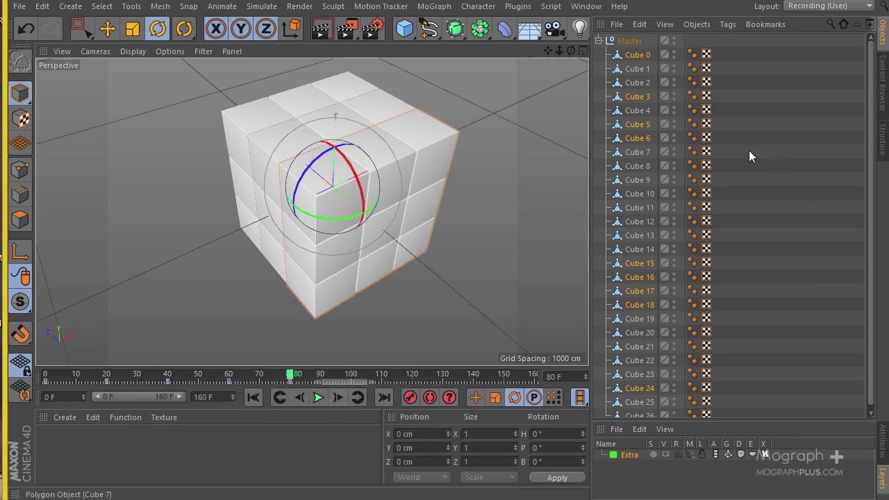
Collapse the Master group and rename it as Master 01.
{"action": "left_click", "coordinate": [598, 41]}
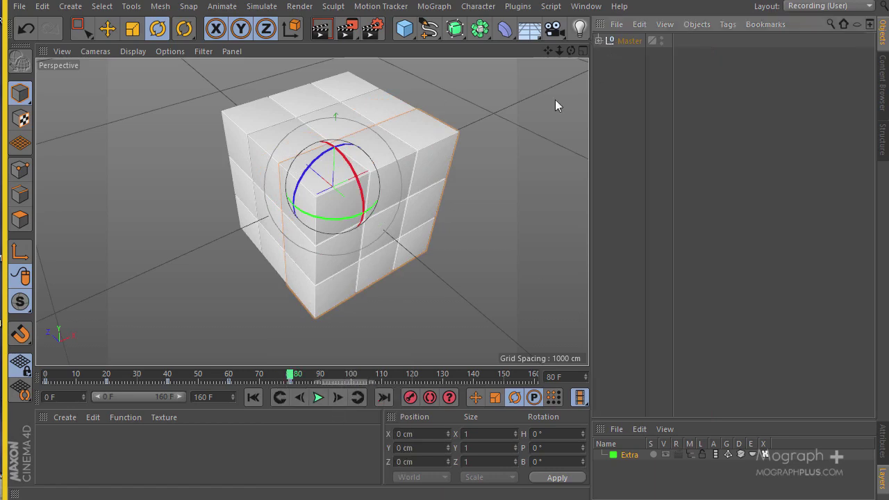
{"action": "left_click", "coordinate": [606, 41]}
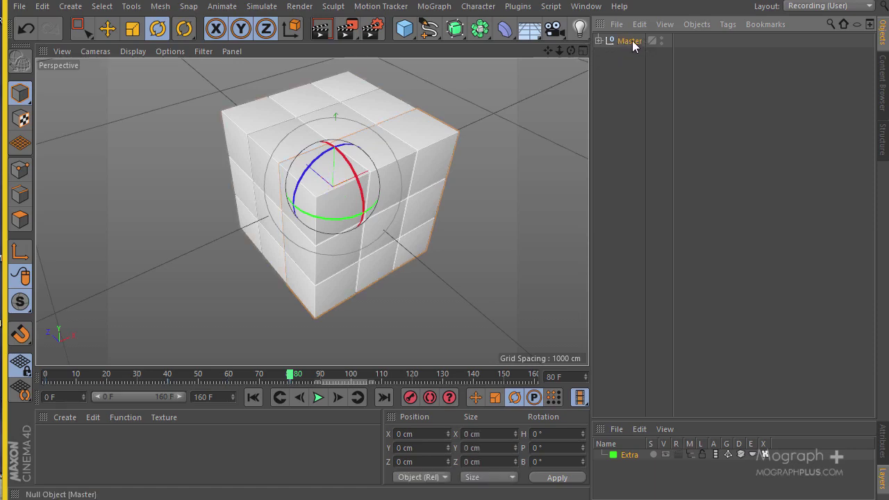
{"action": "double_click", "coordinate": [630, 42]}
{"action": "type", "text": "01"}
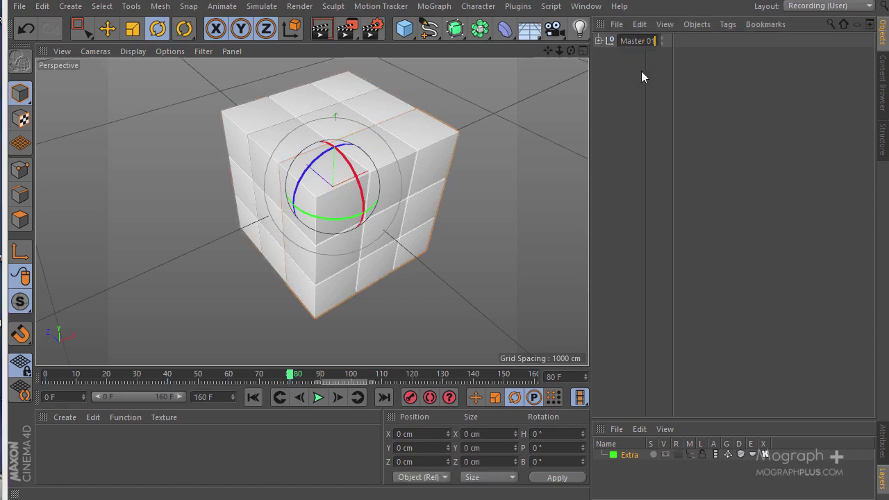
{"action": "key", "text": "Return"}
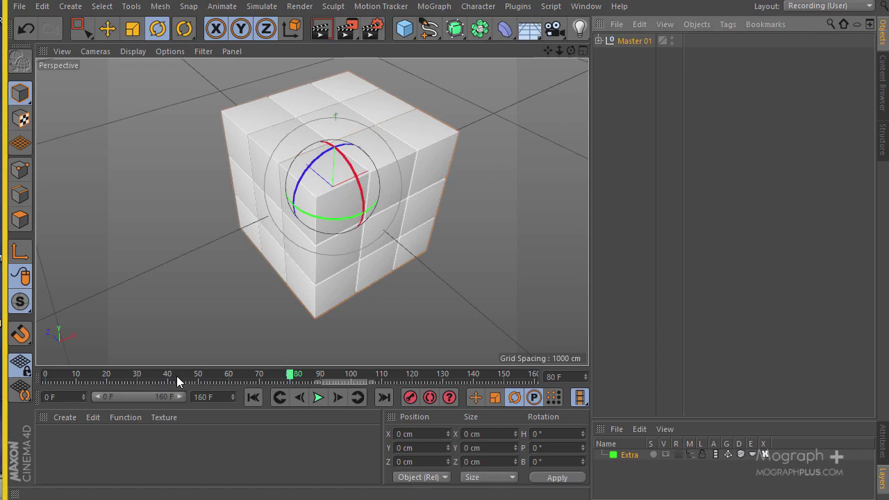
Return to frame 0, duplicate the Master 01 group and rename the copy as Master 02.
{"action": "left_click_drag", "start_coordinate": [122, 368], "coordinate": [45, 370]}
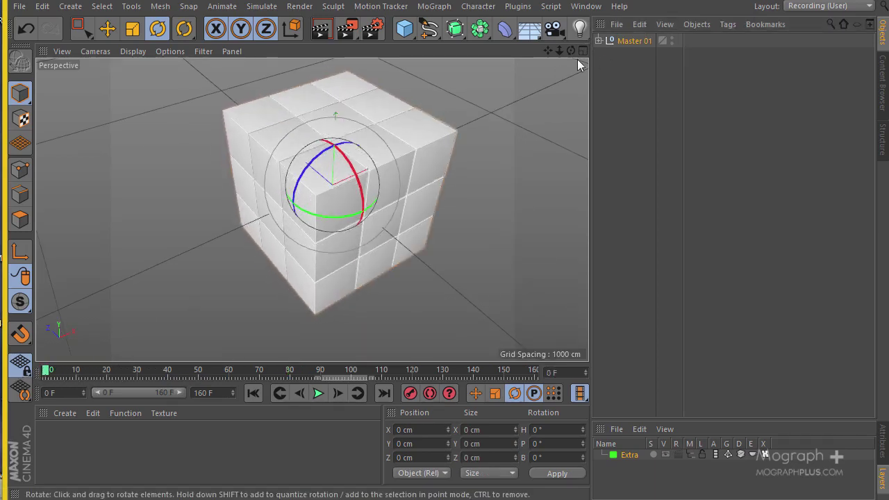
{"action": "left_click_drag", "start_coordinate": [642, 44], "coordinate": [648, 64], "text": "ctrl"}
{"action": "double_click", "coordinate": [644, 54]}
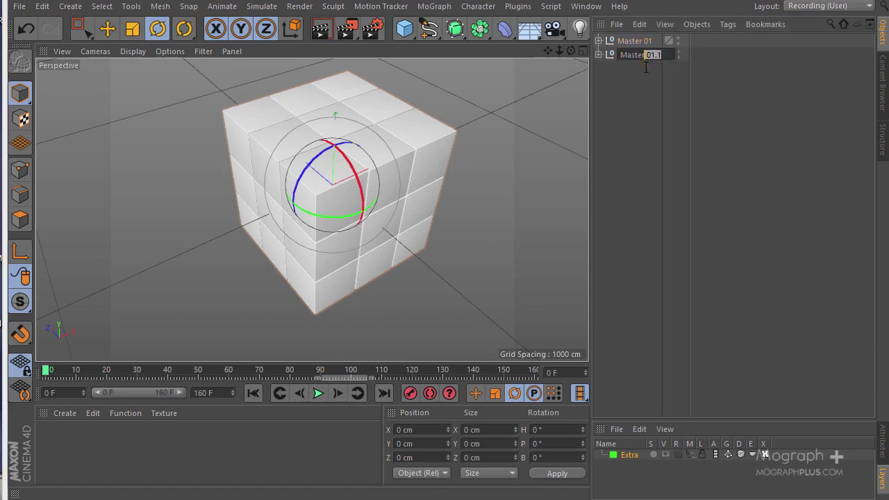
{"action": "type", "text": "2"}
{"action": "key", "text": "Return"}
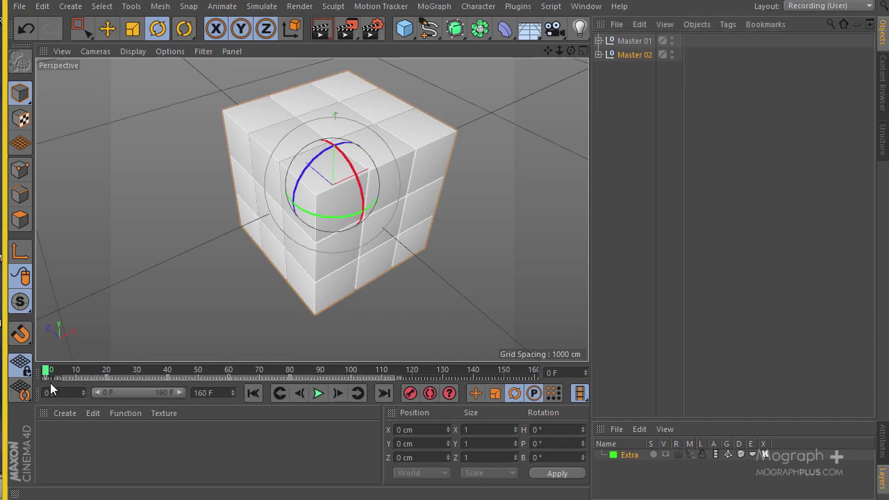
Delete all rotation keyframes from Master 02 and its cubes, then clear the object selection.
{"action": "right_click", "coordinate": [76, 376]}
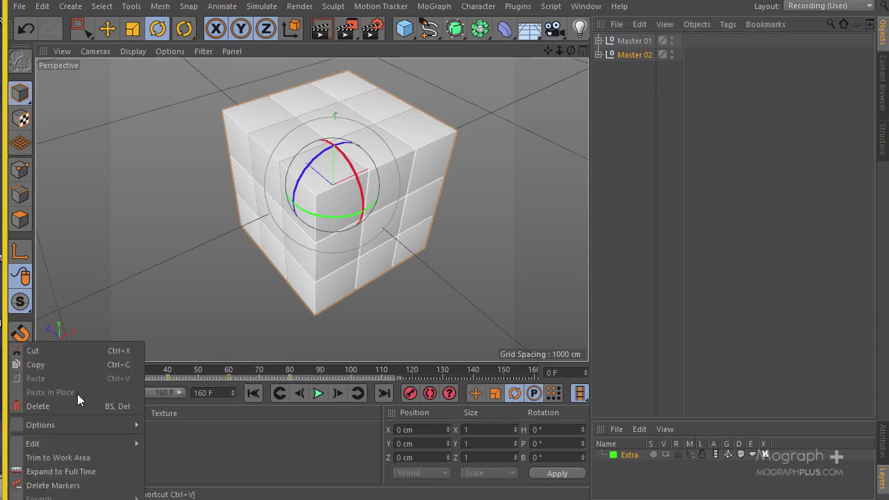
{"action": "left_click", "coordinate": [75, 400]}
{"action": "left_click", "coordinate": [610, 111]}
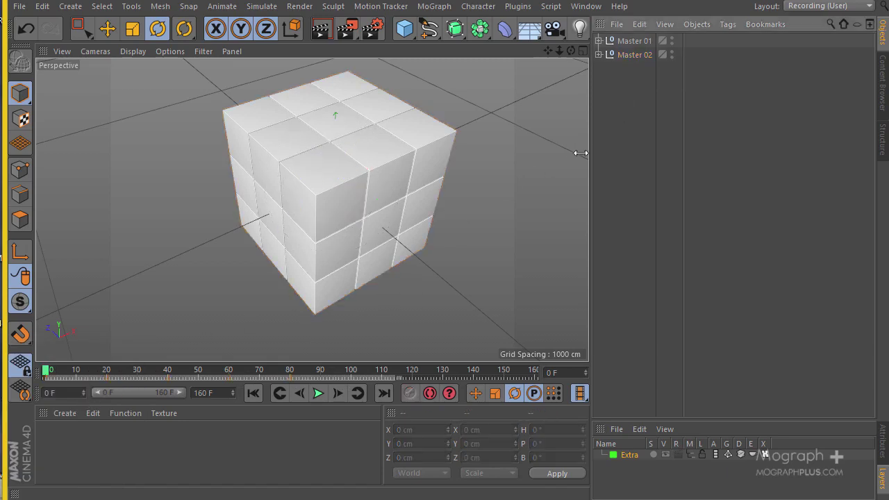
{"action": "left_click_drag", "start_coordinate": [61, 376], "coordinate": [10, 343]}
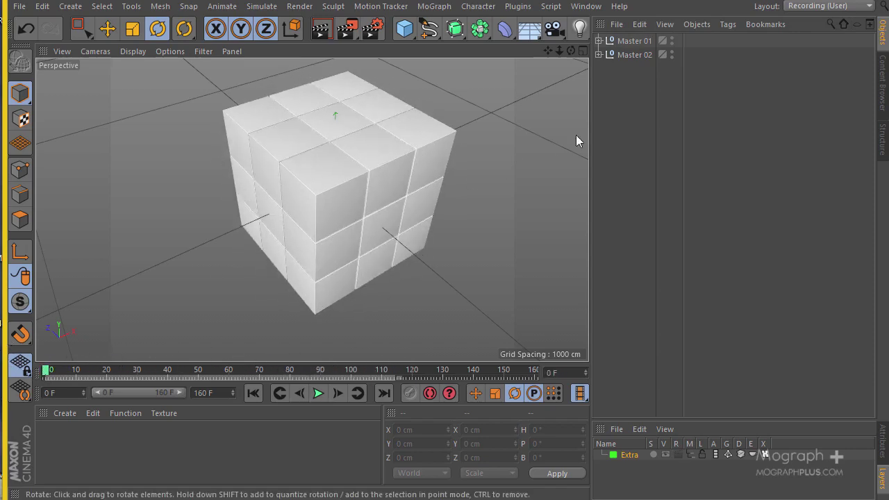
Go to frame 80 and hide Master 01 in both the viewport and the render.
{"action": "left_click", "coordinate": [643, 41]}
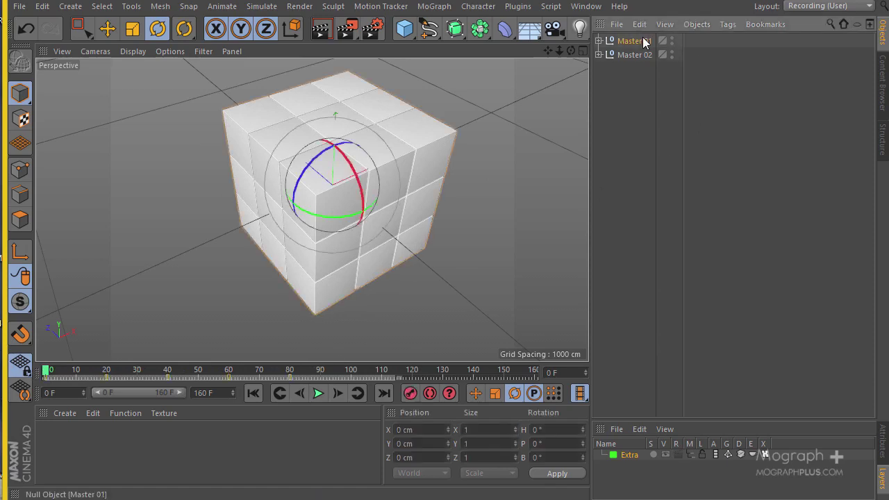
{"action": "left_click_drag", "start_coordinate": [256, 363], "coordinate": [292, 375]}
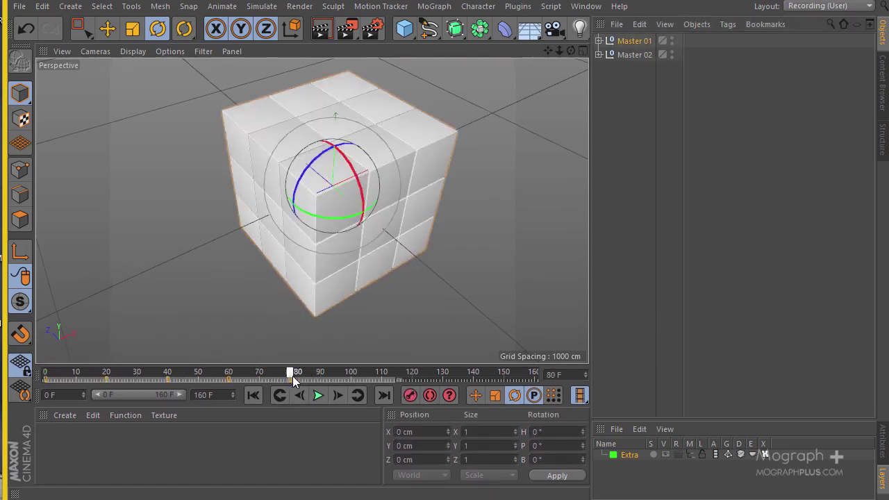
{"action": "left_click", "coordinate": [671, 42]}
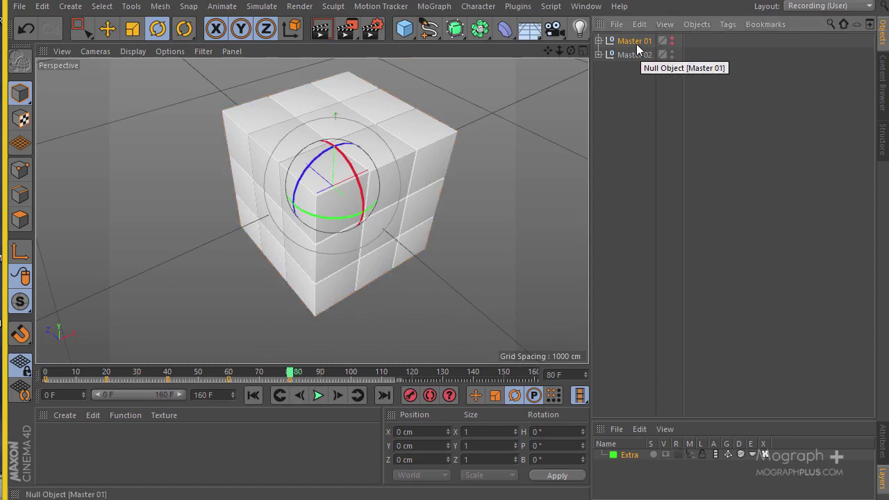
Rename the Master 01 group as "Master 01 _ Up to 80".
{"action": "left_click", "coordinate": [641, 43]}
{"action": "double_click", "coordinate": [641, 43]}
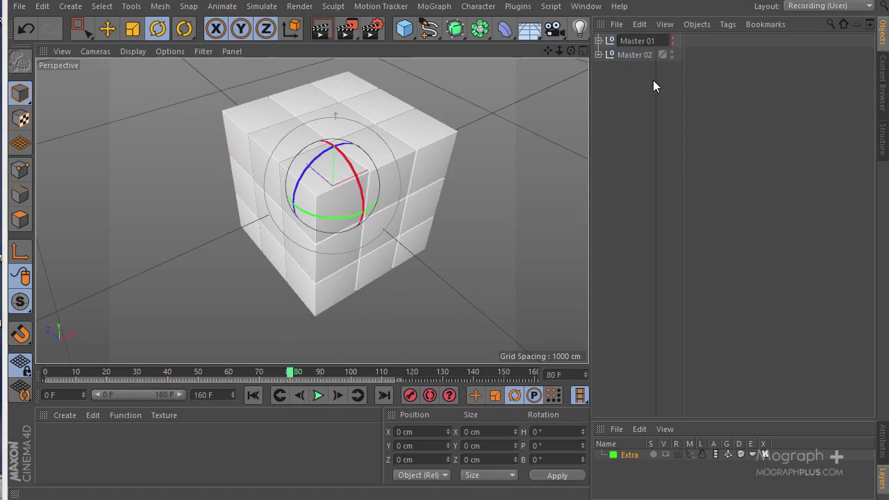
{"action": "type", "text": "_ Up to 80"}
{"action": "key", "text": "Return"}
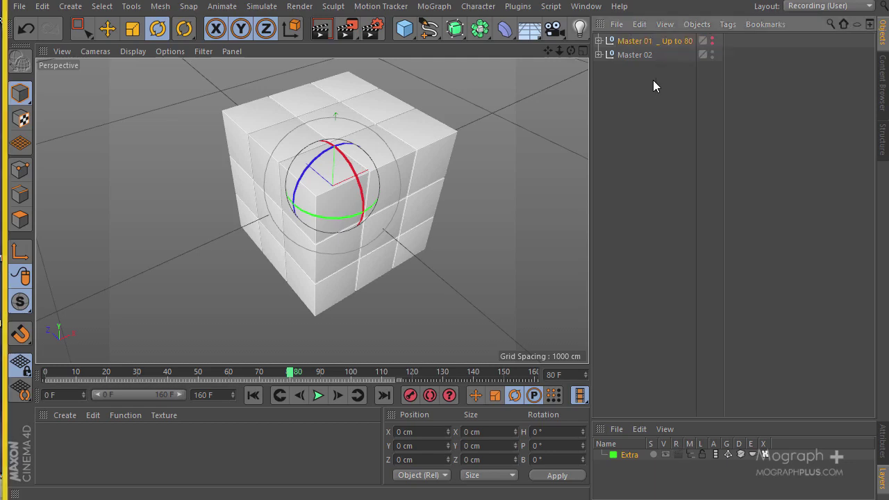
Select Master 02 with its child cubes, expand the group and display the cubes' coordinate attributes.
{"action": "left_click", "coordinate": [635, 55]}
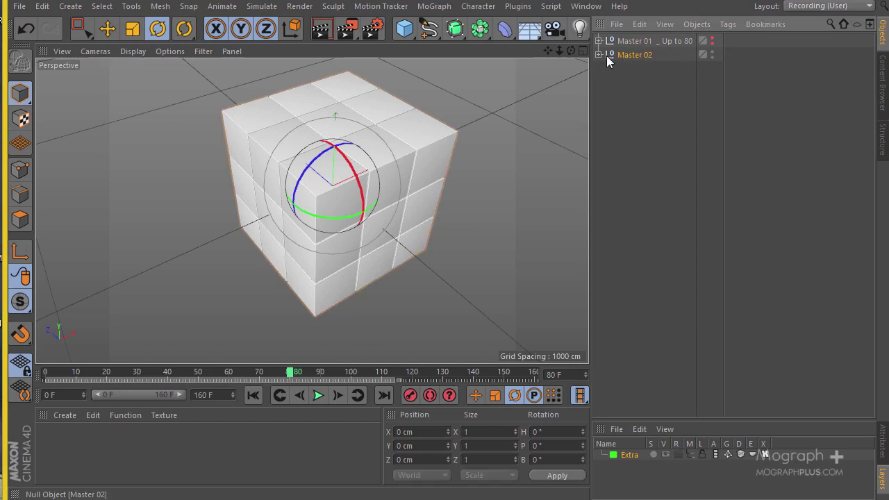
{"action": "left_click", "coordinate": [599, 55]}
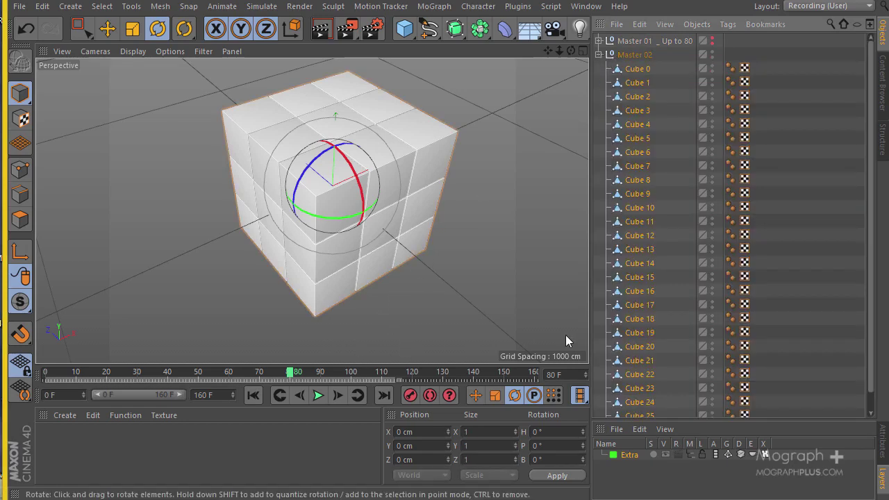
{"action": "left_click_drag", "start_coordinate": [668, 420], "coordinate": [668, 287]}
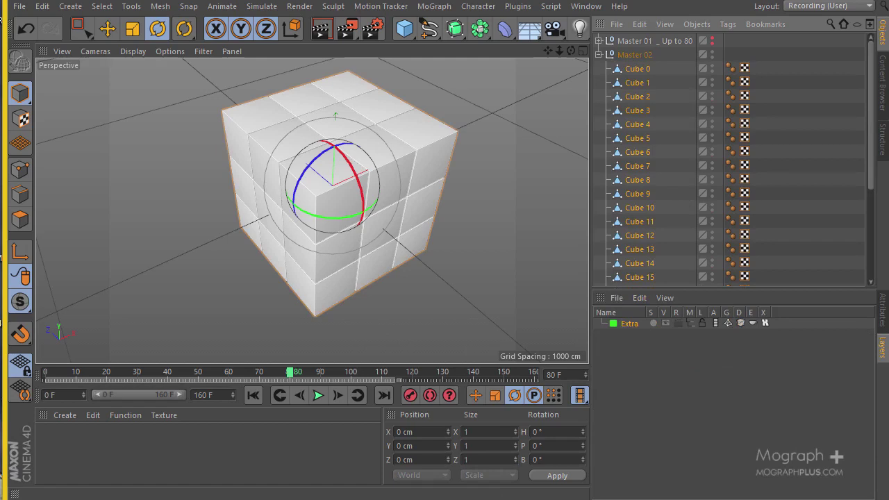
{"action": "left_click", "coordinate": [884, 314]}
{"action": "left_click", "coordinate": [644, 331]}
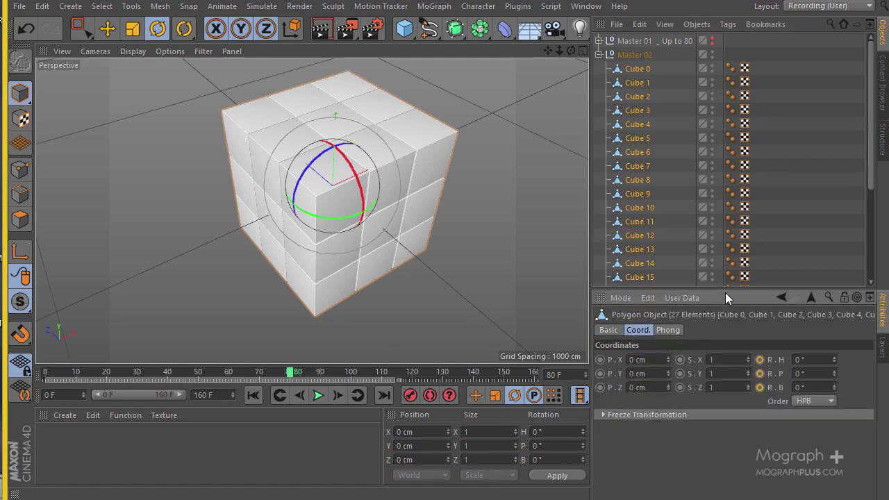
{"action": "left_click_drag", "start_coordinate": [722, 289], "coordinate": [722, 400]}
Record a rotation keyframe for all cubes of Master 02 at frame 80.
{"action": "scroll", "coordinate": [452, 282], "scroll_direction": "up", "scroll_amount": 2}
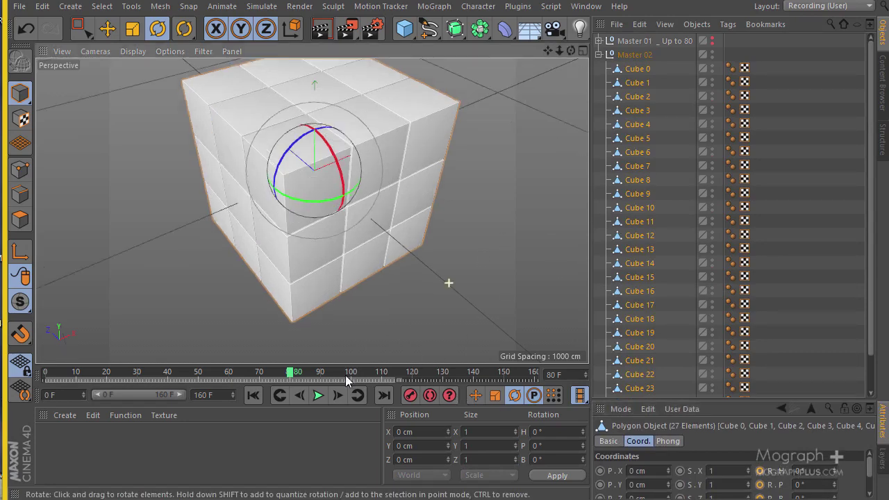
{"action": "scroll", "coordinate": [407, 282], "scroll_direction": "down", "scroll_amount": 1}
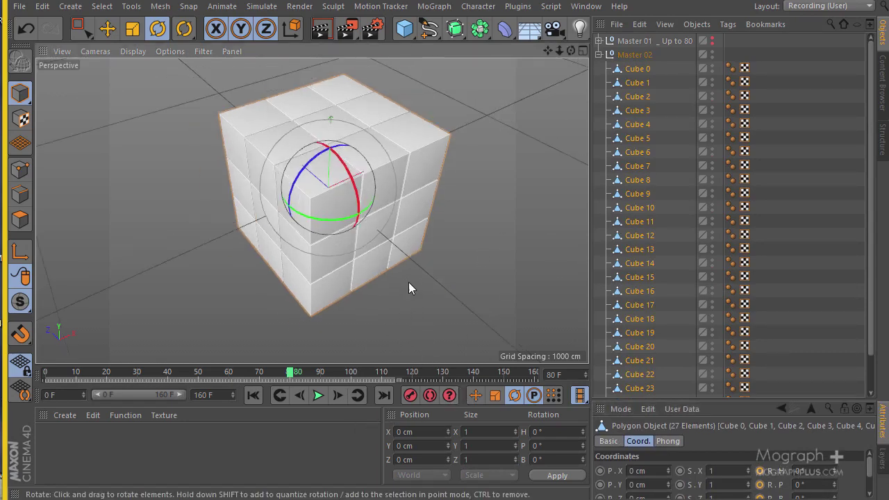
{"action": "middle_click_drag", "start_coordinate": [427, 275], "coordinate": [458, 256], "text": "alt"}
{"action": "left_click", "coordinate": [410, 397]}
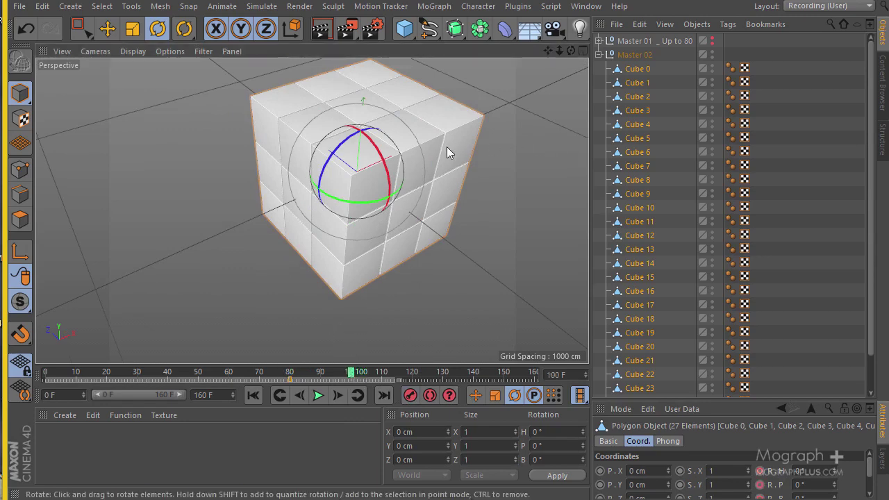
At frame 100, select only the nine cubes of the front layer, Cube 0 to Cube 8.
{"action": "left_click_drag", "start_coordinate": [348, 161], "coordinate": [429, 123], "text": "alt"}
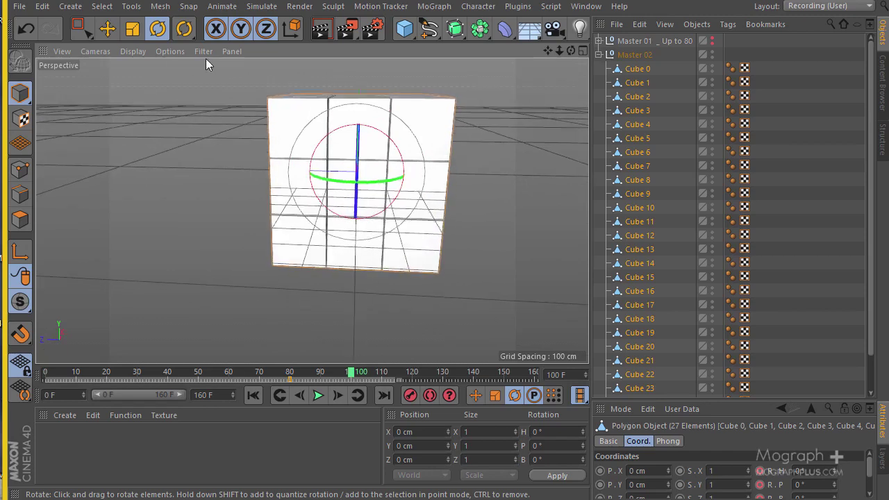
{"action": "left_click", "coordinate": [80, 27]}
{"action": "left_click_drag", "start_coordinate": [372, 148], "coordinate": [370, 313], "text": "alt"}
{"action": "left_click_drag", "start_coordinate": [401, 235], "coordinate": [212, 265], "text": "alt"}
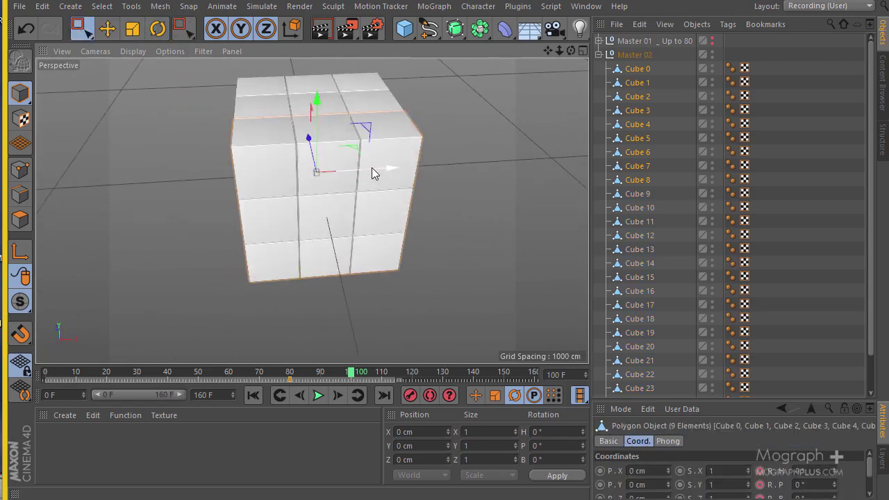
{"action": "left_click_drag", "start_coordinate": [372, 169], "coordinate": [229, 186]}
{"action": "key", "text": "ctrl+z"}
{"action": "left_click_drag", "start_coordinate": [256, 231], "coordinate": [360, 229], "text": "alt"}
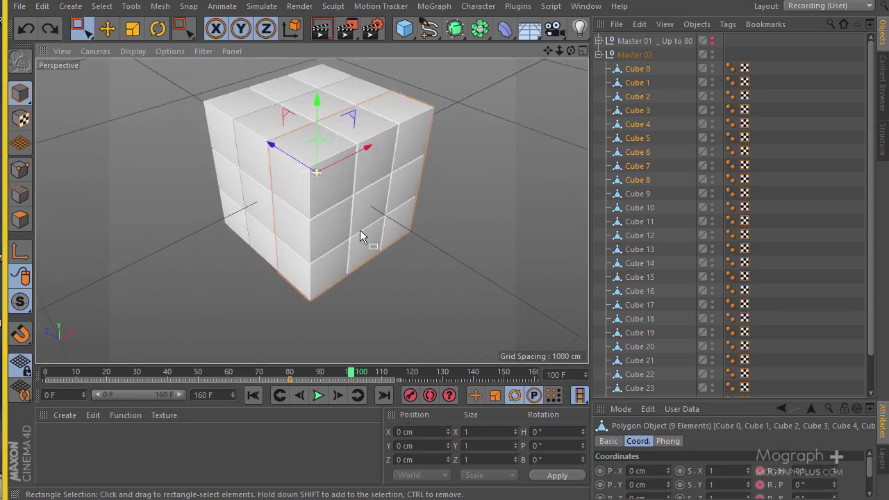
Rotate the front layer 90° about the Z axis to a bank of 270°, and keyframe all Master 02 cubes at frame 100.
{"action": "left_click", "coordinate": [157, 27]}
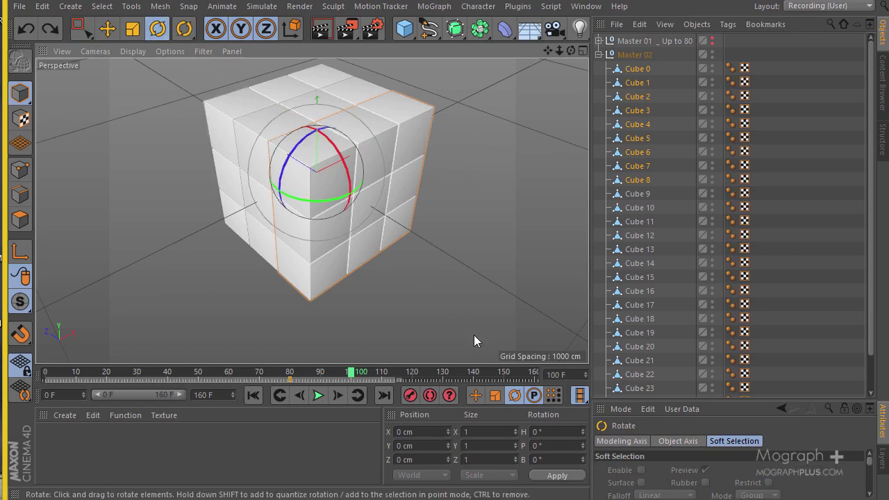
{"action": "left_click_drag", "start_coordinate": [294, 151], "coordinate": [276, 221]}
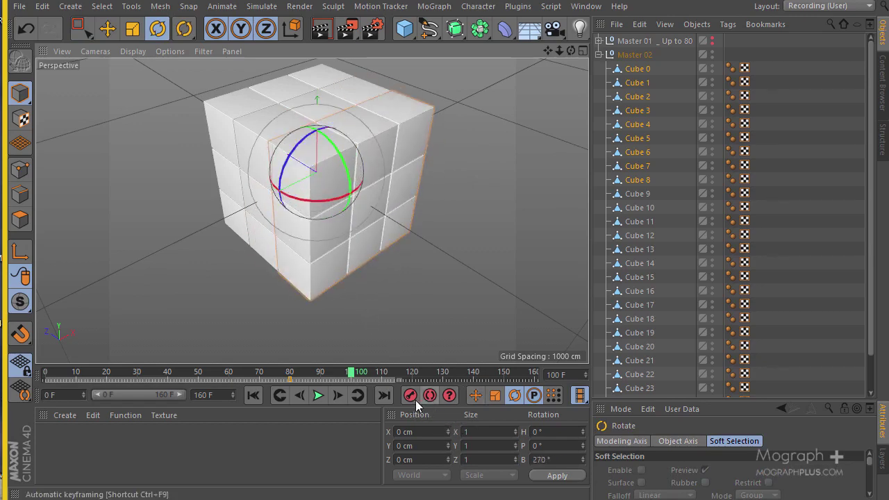
{"action": "middle_click", "coordinate": [638, 59]}
{"action": "left_click", "coordinate": [639, 59], "text": "ctrl"}
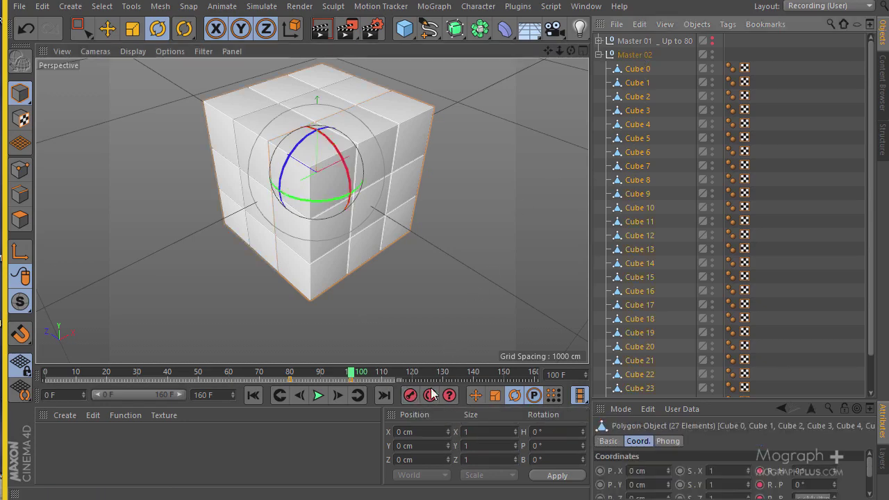
Go to frame 120 and select only the nine cubes of Master 02's top layer.
{"action": "left_click_drag", "start_coordinate": [371, 378], "coordinate": [412, 383]}
{"action": "left_click_drag", "start_coordinate": [316, 210], "coordinate": [233, 145], "text": "alt"}
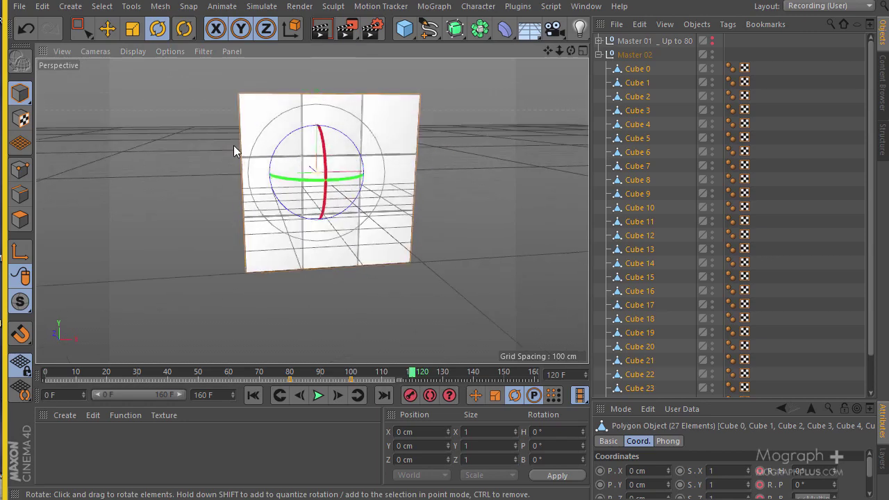
{"action": "left_click_drag", "start_coordinate": [245, 181], "coordinate": [373, 309], "text": "alt"}
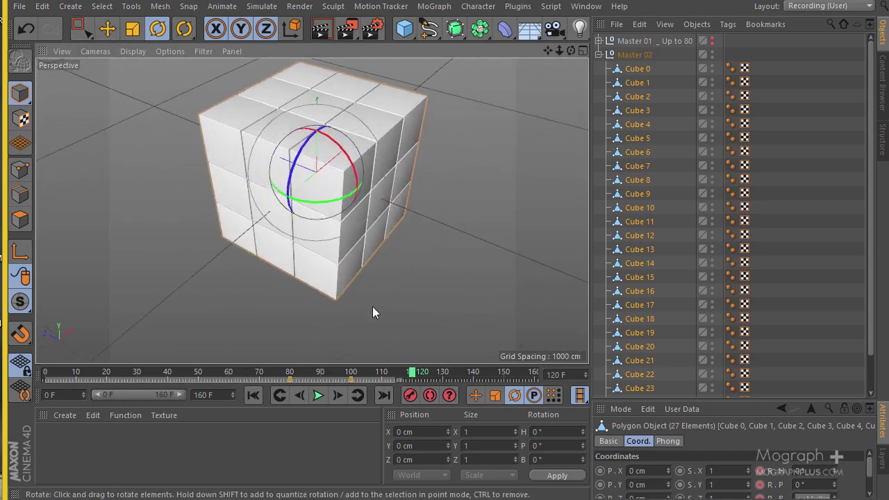
{"action": "left_click_drag", "start_coordinate": [409, 382], "coordinate": [381, 410]}
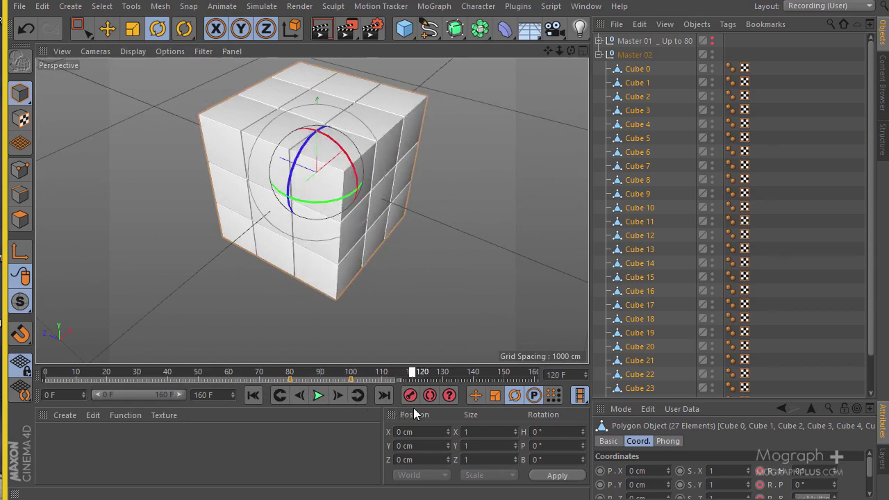
{"action": "left_click_drag", "start_coordinate": [360, 283], "coordinate": [235, 223], "text": "alt"}
{"action": "left_click", "coordinate": [83, 29]}
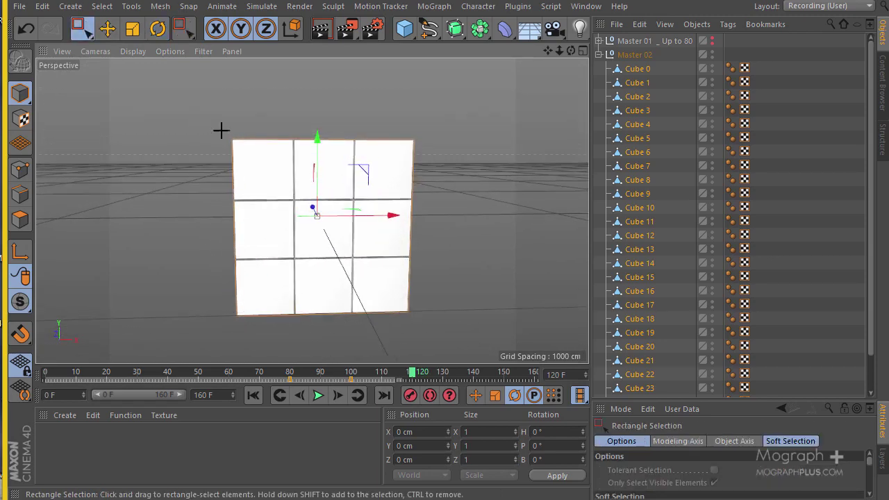
{"action": "left_click_drag", "start_coordinate": [222, 131], "coordinate": [524, 170]}
{"action": "left_click_drag", "start_coordinate": [218, 194], "coordinate": [443, 161], "text": "alt"}
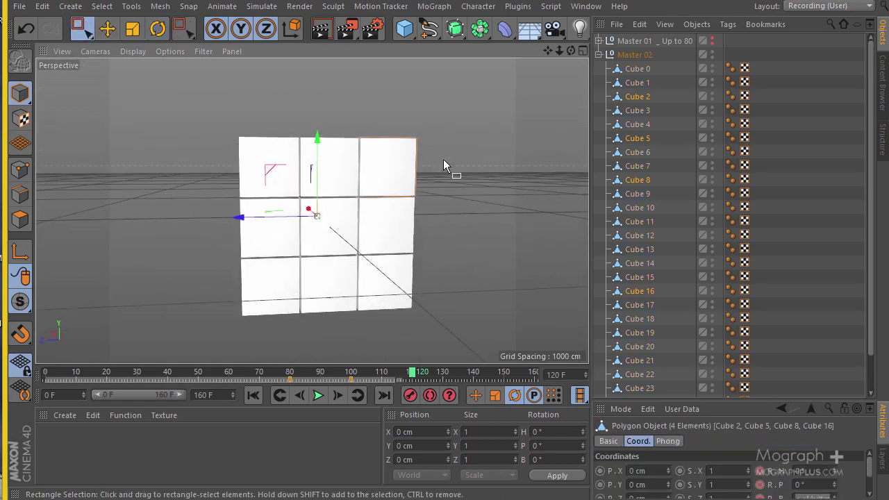
{"action": "left_click_drag", "start_coordinate": [435, 129], "coordinate": [433, 192], "text": "shift"}
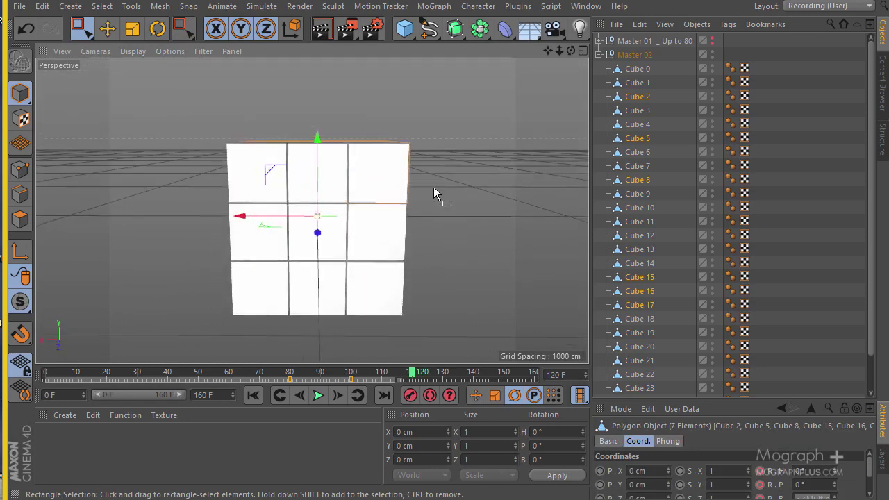
{"action": "left_click_drag", "start_coordinate": [412, 118], "coordinate": [252, 153], "text": "shift"}
{"action": "key", "text": "ctrl+z"}
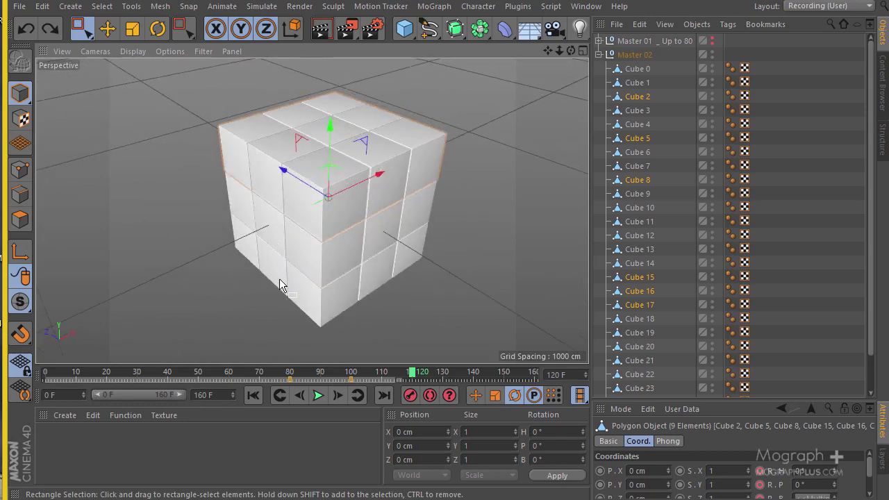
Check the preceding frames in the timeline, return to frame 120 and rotate the selected top layer.
{"action": "mouse_move", "coordinate": [341, 375]}
{"action": "left_mouse_down"}
{"action": "mouse_move", "coordinate": [312, 372]}
{"action": "mouse_move", "coordinate": [356, 372]}
{"action": "left_mouse_up"}
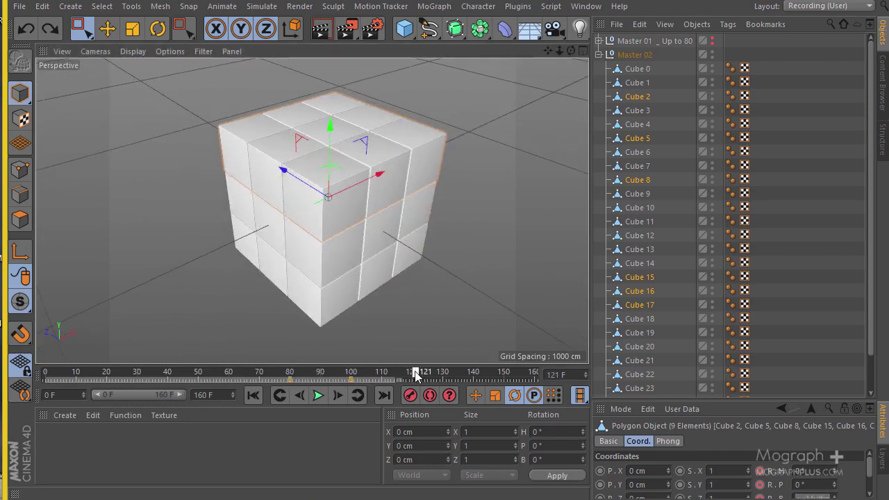
{"action": "left_click", "coordinate": [158, 28]}
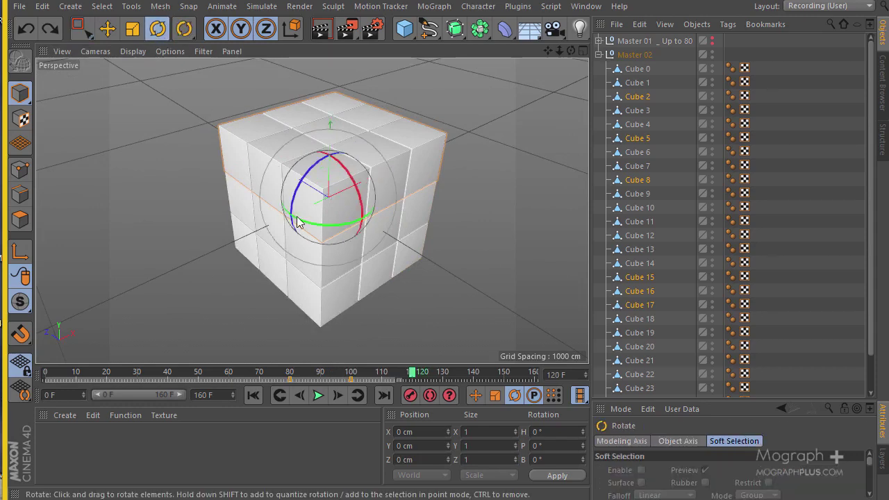
Rotate the selected top layer of cubes 90° in heading at frame 120 and record rotation keyframes for all 27 cubes.
{"action": "left_click_drag", "start_coordinate": [307, 224], "coordinate": [363, 215]}
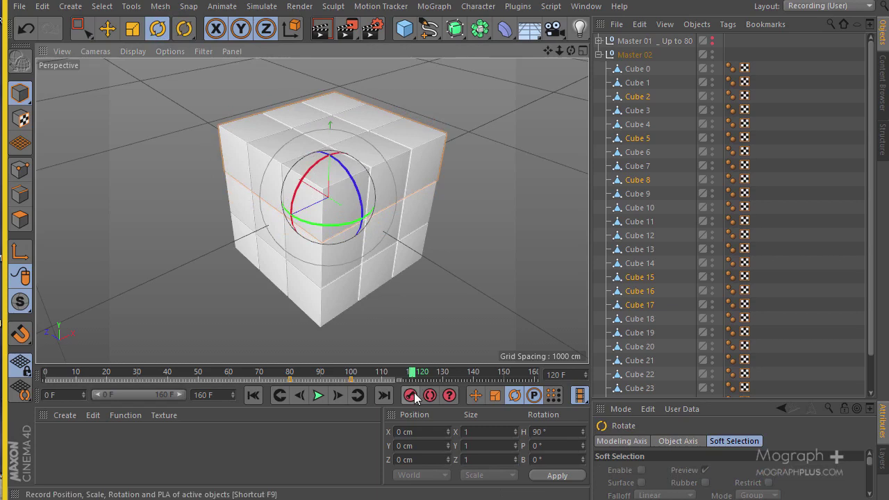
{"action": "left_click", "coordinate": [407, 396]}
{"action": "middle_click", "coordinate": [632, 57]}
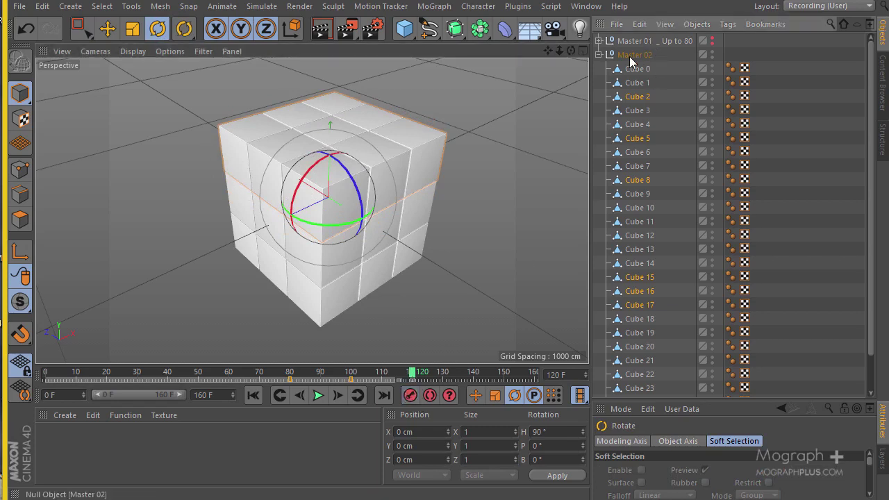
{"action": "left_click", "coordinate": [631, 57], "text": "ctrl"}
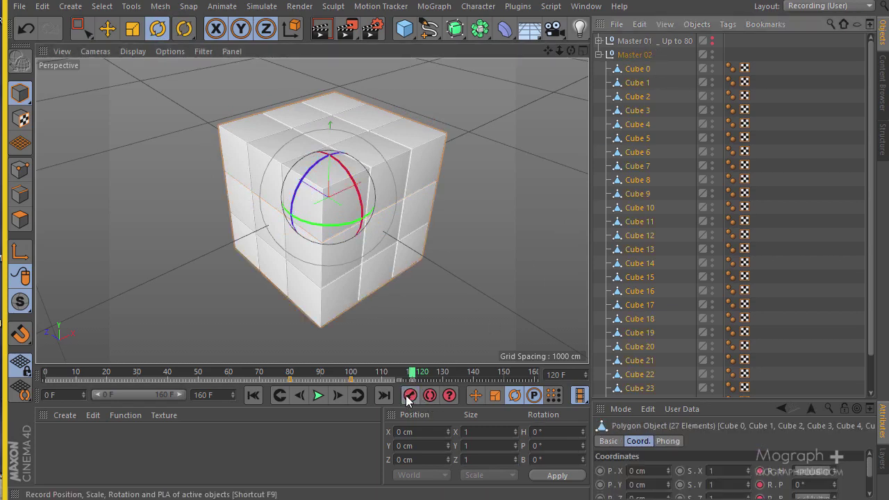
Go to frame 140 and select the nine cubes that form the layer on the cube's positive X side.
{"action": "left_click_drag", "start_coordinate": [409, 376], "coordinate": [448, 395]}
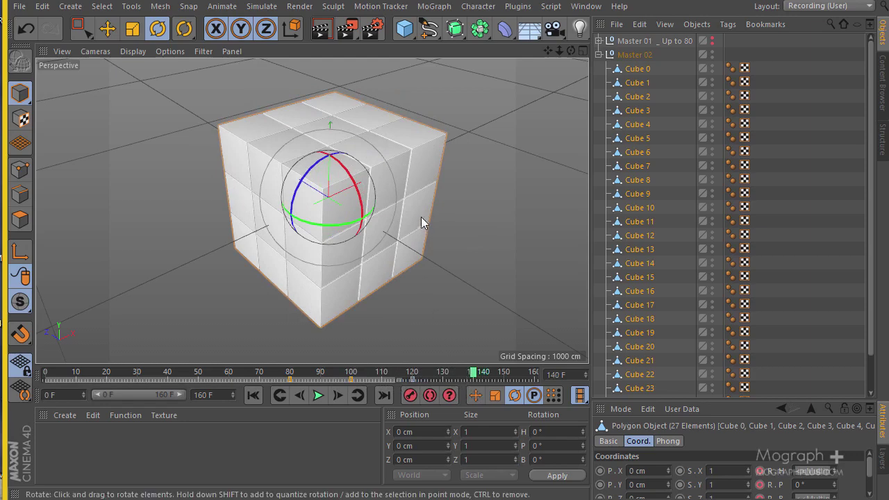
{"action": "left_click_drag", "start_coordinate": [432, 240], "coordinate": [439, 236], "text": "alt"}
{"action": "left_click_drag", "start_coordinate": [355, 375], "coordinate": [455, 396]}
{"action": "left_click_drag", "start_coordinate": [409, 270], "coordinate": [365, 210], "text": "alt"}
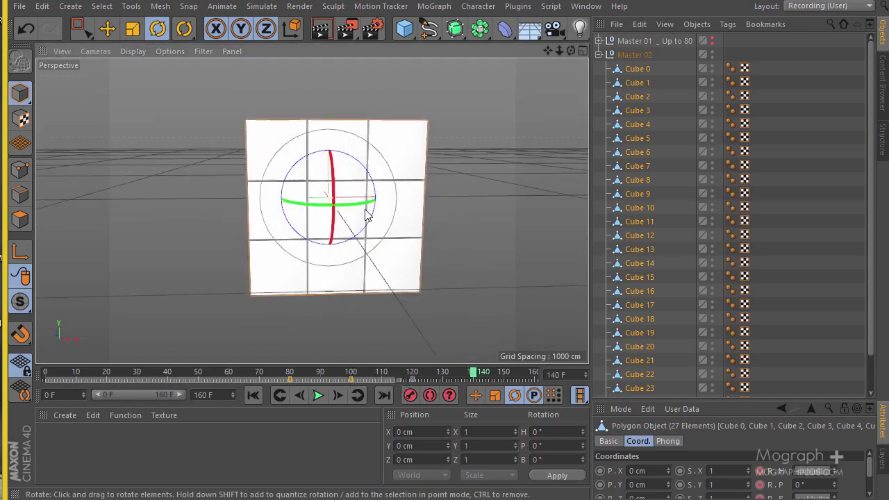
{"action": "left_click", "coordinate": [81, 29]}
{"action": "left_click_drag", "start_coordinate": [322, 182], "coordinate": [337, 147], "text": "alt"}
{"action": "left_click_drag", "start_coordinate": [488, 95], "coordinate": [397, 341]}
{"action": "left_click_drag", "start_coordinate": [444, 309], "coordinate": [114, 164], "text": "alt"}
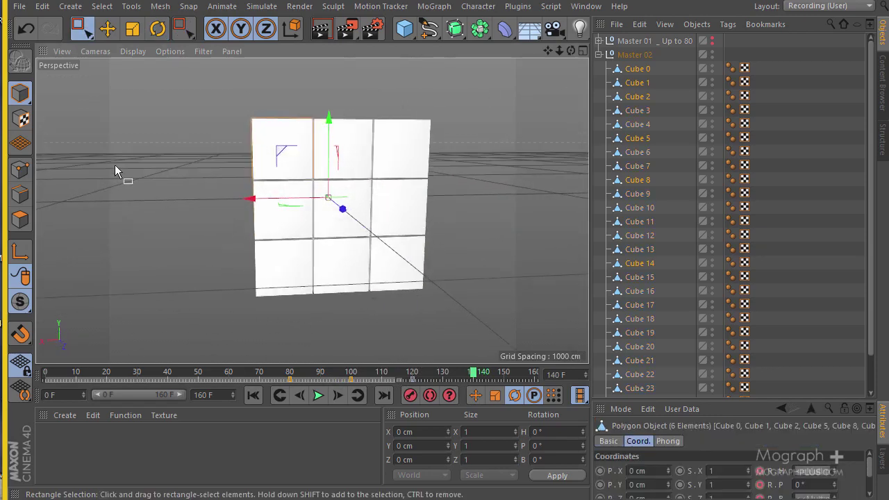
{"action": "left_click_drag", "start_coordinate": [249, 278], "coordinate": [264, 306], "text": "shift"}
{"action": "left_click_drag", "start_coordinate": [178, 252], "coordinate": [560, 247], "text": "alt"}
{"action": "mouse_move", "coordinate": [496, 105]}
{"action": "left_mouse_down", "text": "shift"}
{"action": "mouse_move", "coordinate": [419, 270]}
{"action": "mouse_move", "coordinate": [415, 298]}
{"action": "left_mouse_up", "text": "shift"}
{"action": "mouse_move", "coordinate": [416, 215]}
{"action": "left_mouse_down", "text": "alt"}
{"action": "mouse_move", "coordinate": [347, 226]}
{"action": "mouse_move", "coordinate": [151, 229]}
{"action": "mouse_move", "coordinate": [87, 218]}
{"action": "mouse_move", "coordinate": [133, 184]}
{"action": "left_mouse_up", "text": "alt"}
{"action": "left_click_drag", "start_coordinate": [206, 176], "coordinate": [469, 219], "text": "shift"}
{"action": "key", "text": "ctrl+z"}
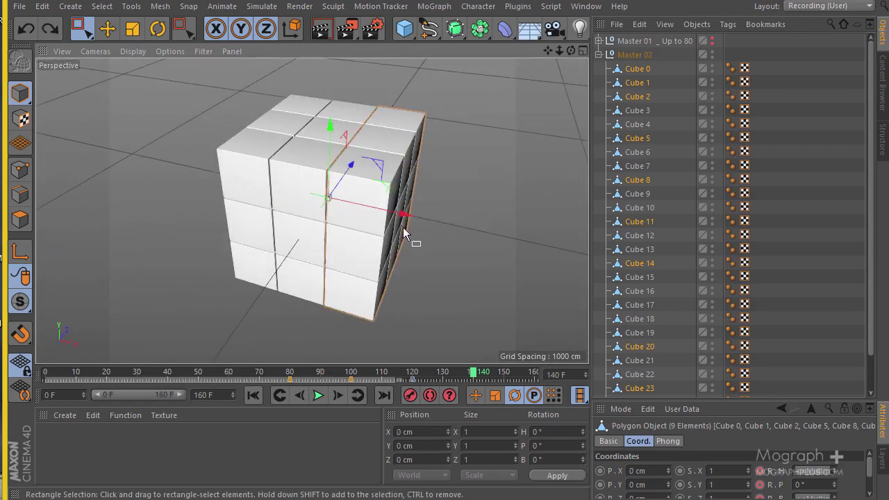
Rotate the selected side layer 90° in pitch at frame 140 and record rotation keyframes for all 27 cubes.
{"action": "left_click_drag", "start_coordinate": [413, 252], "coordinate": [424, 326], "text": "alt"}
{"action": "left_click_drag", "start_coordinate": [402, 371], "coordinate": [420, 376]}
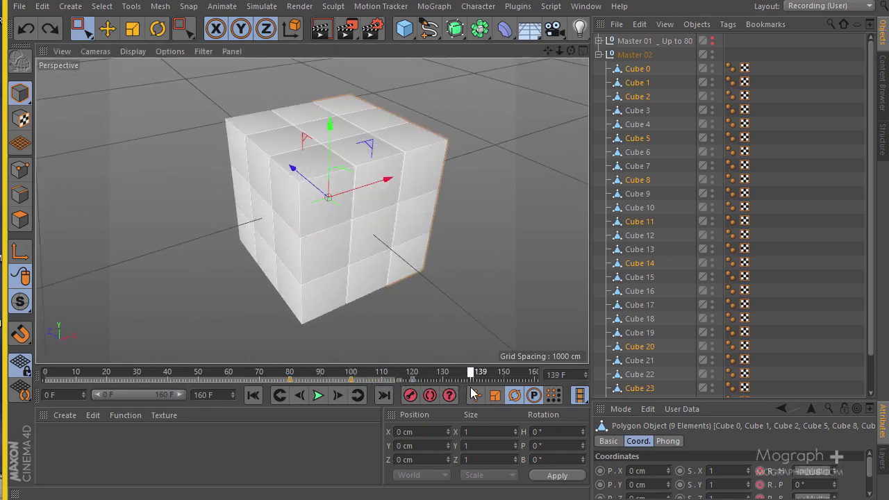
{"action": "left_click_drag", "start_coordinate": [460, 324], "coordinate": [293, 232], "text": "alt"}
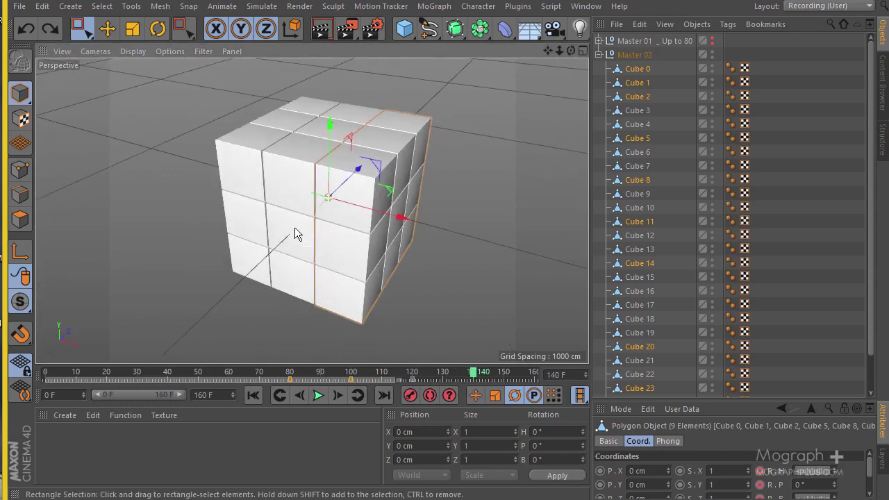
{"action": "left_click", "coordinate": [163, 31]}
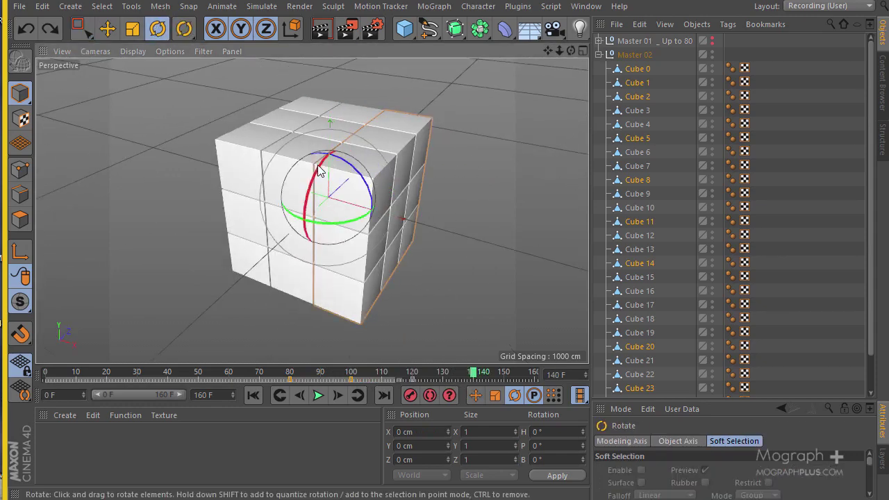
{"action": "left_click_drag", "start_coordinate": [319, 170], "coordinate": [283, 269]}
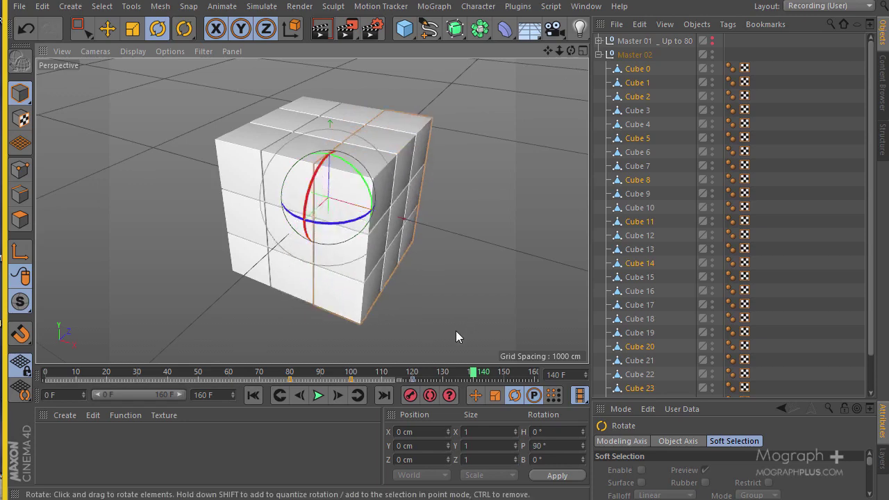
{"action": "left_click", "coordinate": [411, 395]}
{"action": "middle_click", "coordinate": [632, 56]}
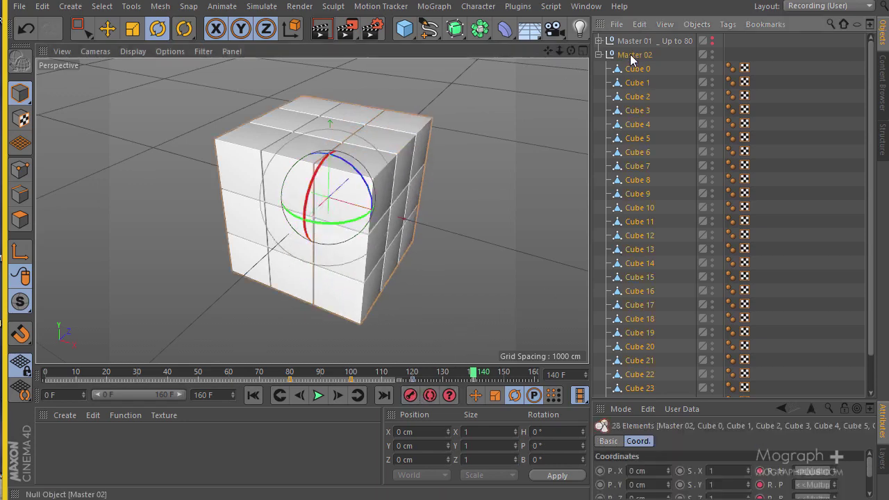
{"action": "left_click", "coordinate": [630, 56], "text": "ctrl"}
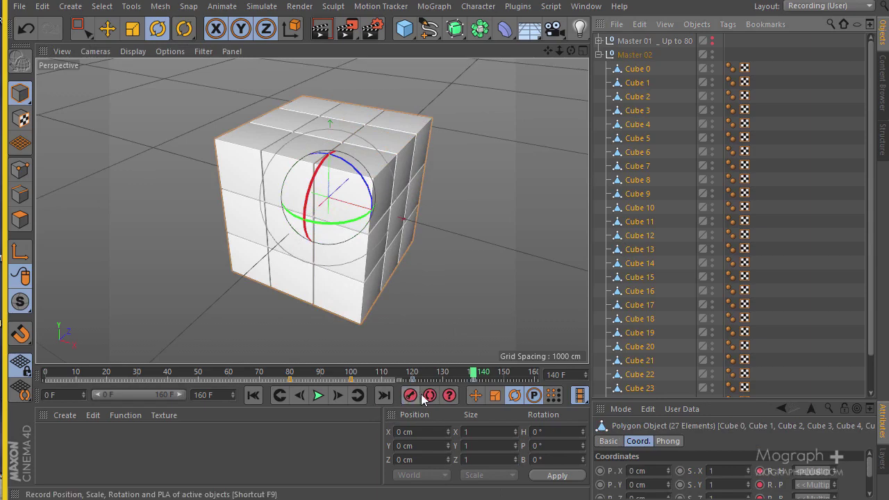
Go to frame 160 and select the nine cubes of the middle horizontal layer.
{"action": "left_click_drag", "start_coordinate": [464, 371], "coordinate": [488, 406]}
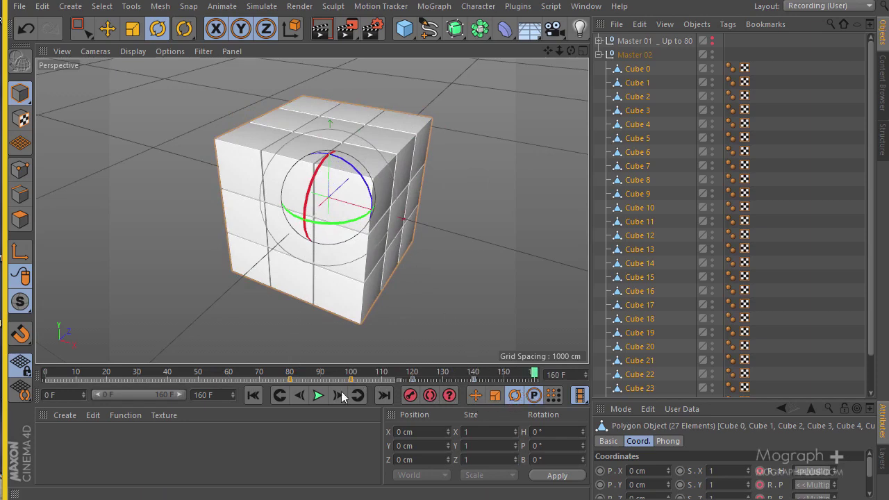
{"action": "left_click_drag", "start_coordinate": [449, 377], "coordinate": [486, 393]}
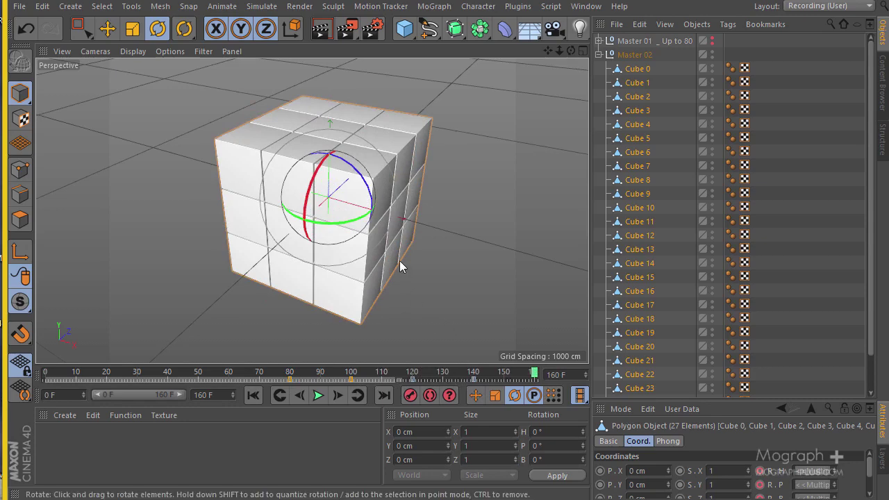
{"action": "left_click_drag", "start_coordinate": [399, 261], "coordinate": [461, 187], "text": "alt"}
{"action": "left_click", "coordinate": [72, 32]}
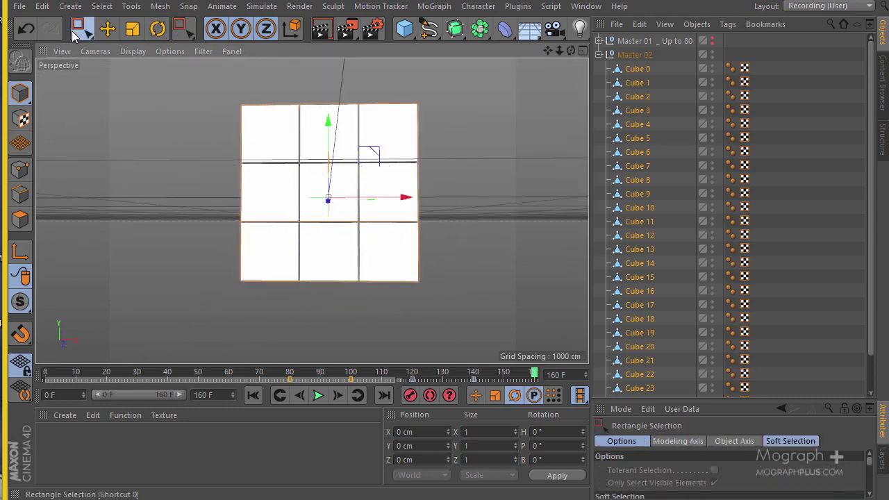
{"action": "left_click_drag", "start_coordinate": [165, 196], "coordinate": [484, 203], "text": "alt"}
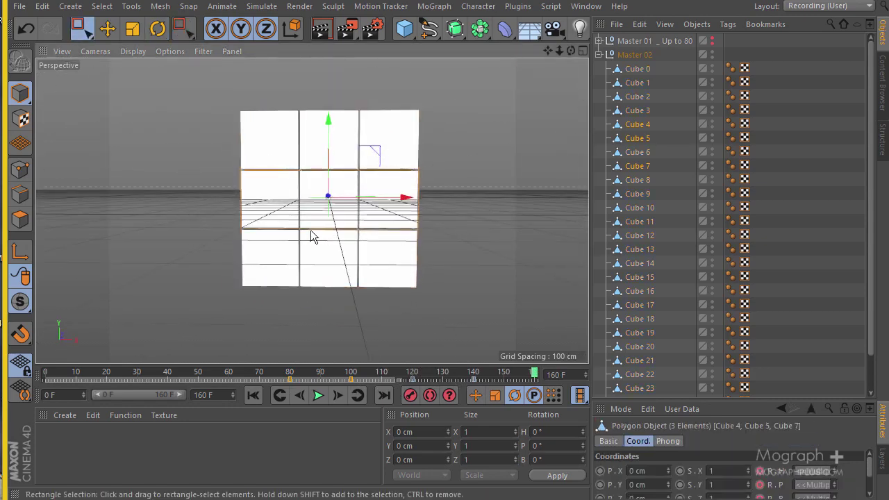
{"action": "left_click_drag", "start_coordinate": [311, 234], "coordinate": [133, 240], "text": "alt"}
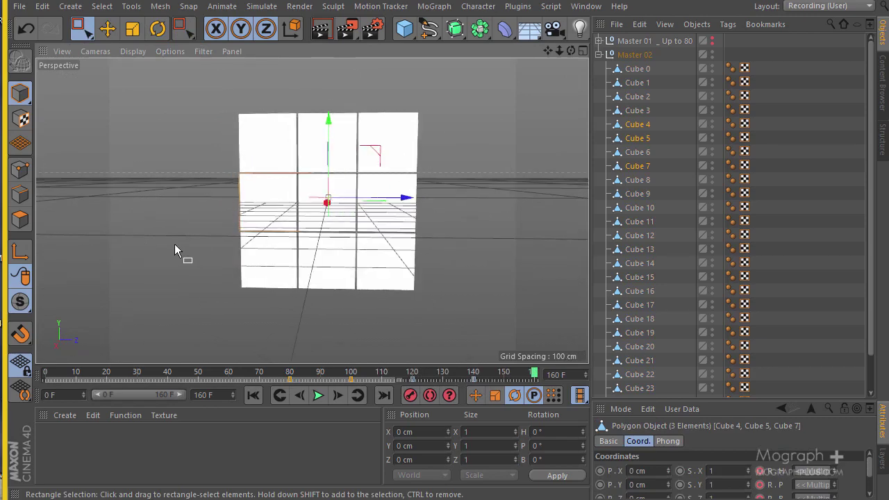
{"action": "left_click_drag", "start_coordinate": [233, 192], "coordinate": [235, 218], "text": "shift"}
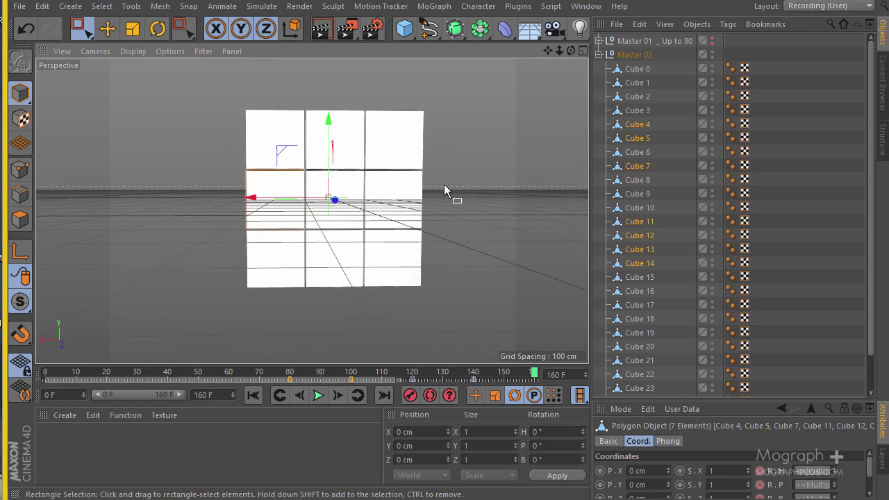
{"action": "left_click_drag", "start_coordinate": [427, 182], "coordinate": [267, 198], "text": "shift"}
{"action": "left_click_drag", "start_coordinate": [454, 206], "coordinate": [128, 227], "text": "alt"}
{"action": "key", "text": "ctrl+z"}
{"action": "left_click_drag", "start_coordinate": [238, 266], "coordinate": [326, 281], "text": "alt"}
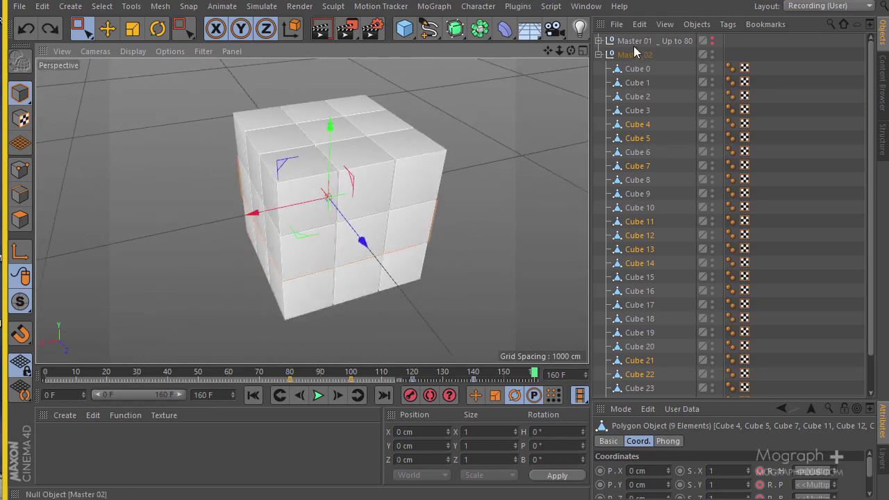
{"action": "left_click_drag", "start_coordinate": [226, 210], "coordinate": [208, 81], "text": "alt"}
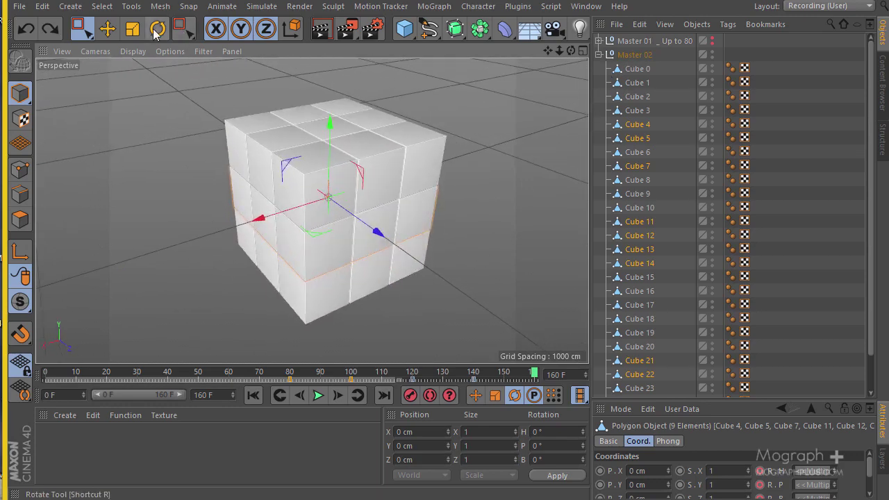
Try to rotate the middle horizontal layer 90° in heading at frame 160 and record keyframes for all the cubes.
{"action": "left_click", "coordinate": [158, 29]}
{"action": "left_click_drag", "start_coordinate": [334, 222], "coordinate": [411, 211]}
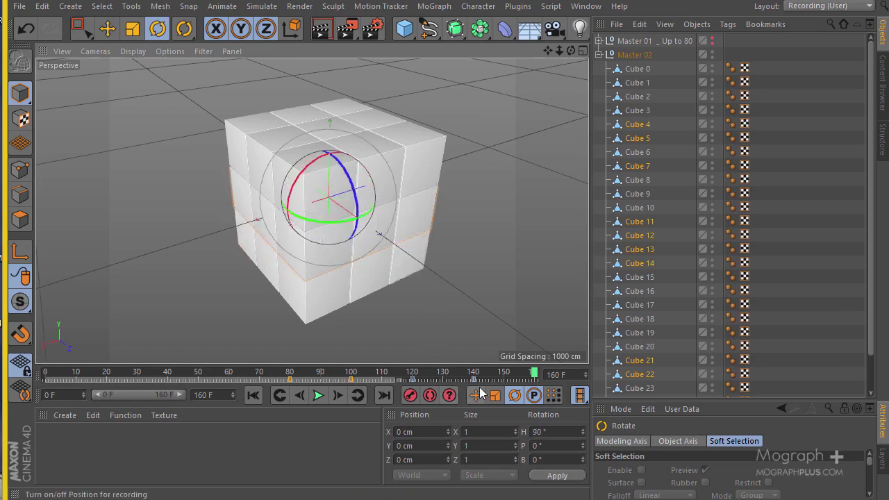
{"action": "left_click", "coordinate": [409, 394]}
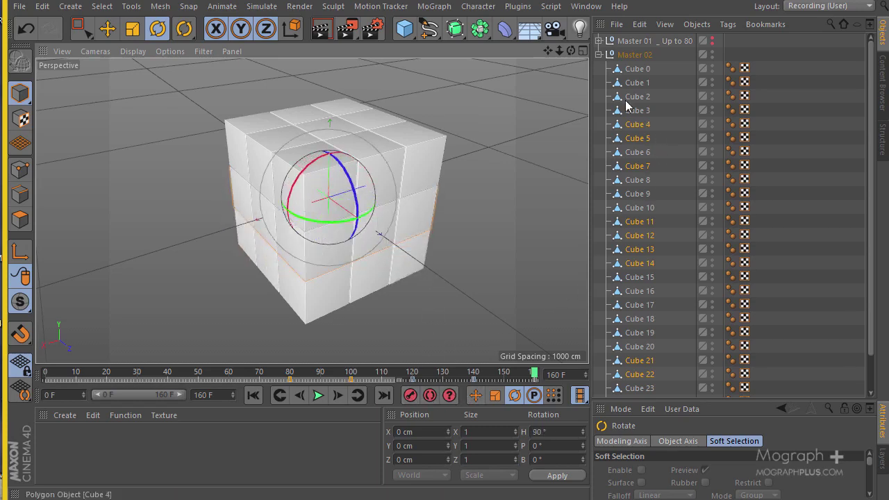
{"action": "middle_click", "coordinate": [619, 57]}
{"action": "left_click", "coordinate": [618, 59], "text": "ctrl"}
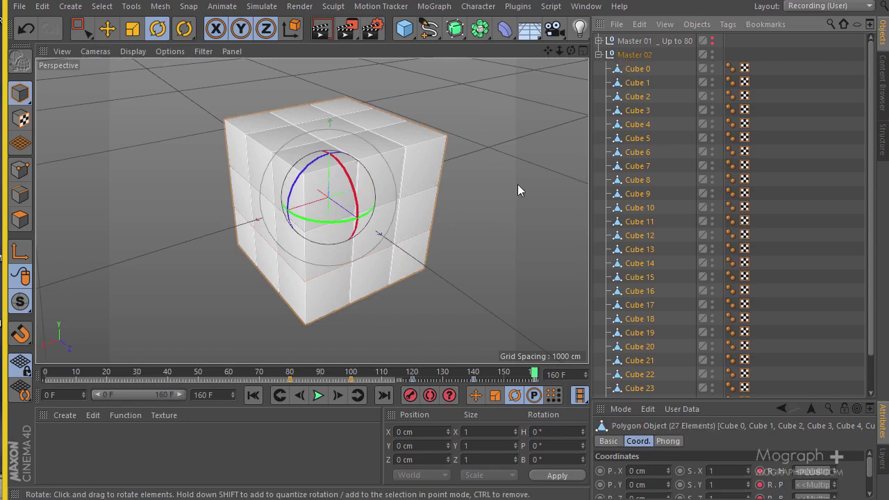
{"action": "left_click", "coordinate": [409, 395]}
Review the middle layer's turn between frames 140 and 160, and undo its rotation and keyframes.
{"action": "left_click_drag", "start_coordinate": [532, 373], "coordinate": [506, 373]}
{"action": "left_click_drag", "start_coordinate": [403, 181], "coordinate": [484, 173], "text": "alt"}
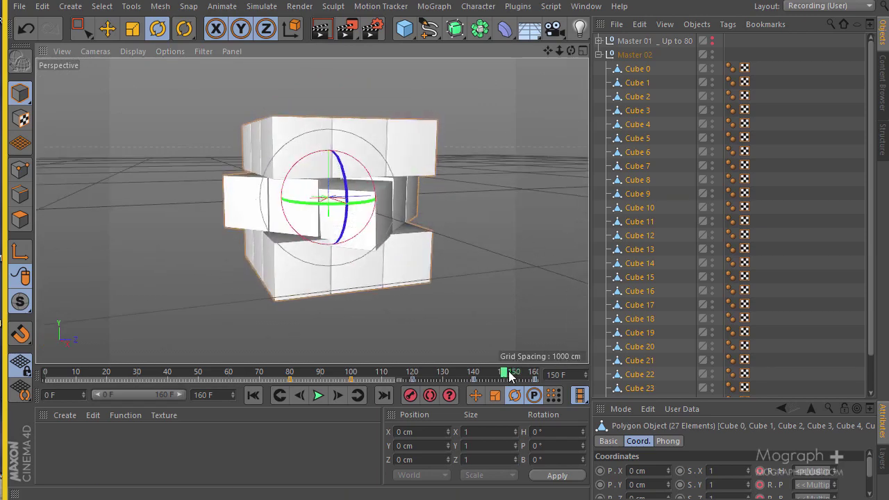
{"action": "left_click_drag", "start_coordinate": [510, 375], "coordinate": [473, 392]}
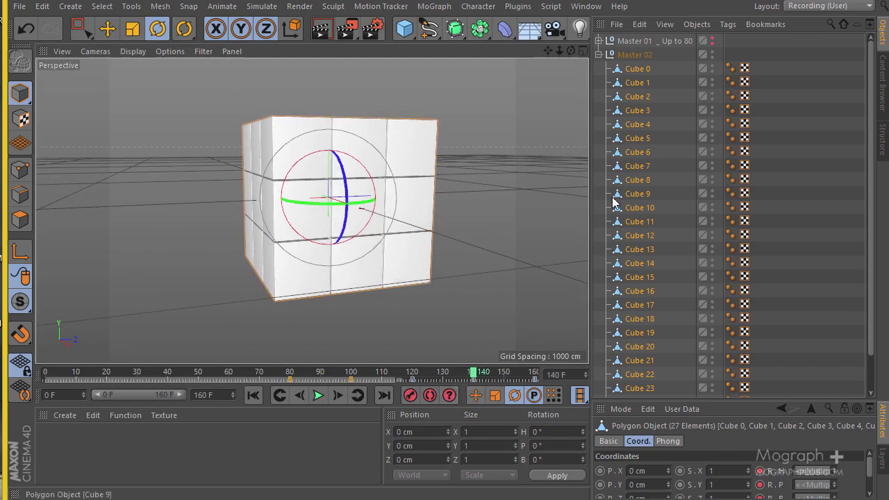
{"action": "key", "text": "ctrl+z"}
{"action": "key", "text": "ctrl+z"}
{"action": "key", "text": "ctrl+z"}
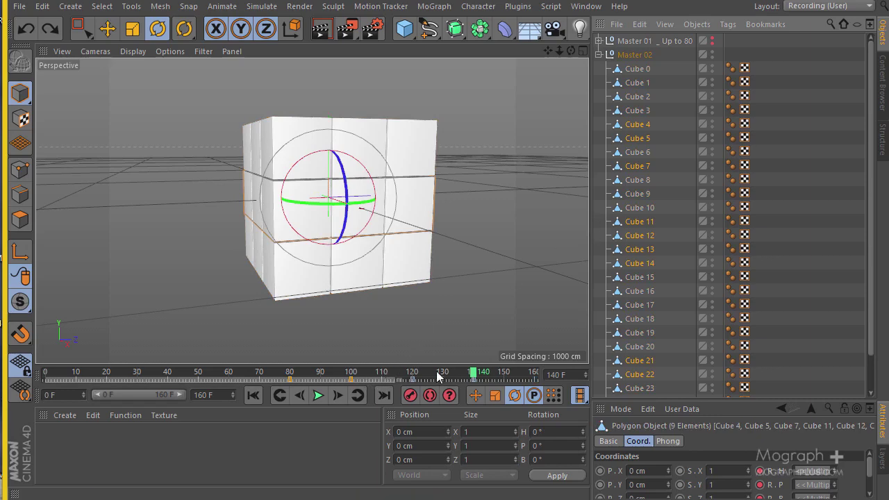
{"action": "left_click_drag", "start_coordinate": [435, 370], "coordinate": [533, 395]}
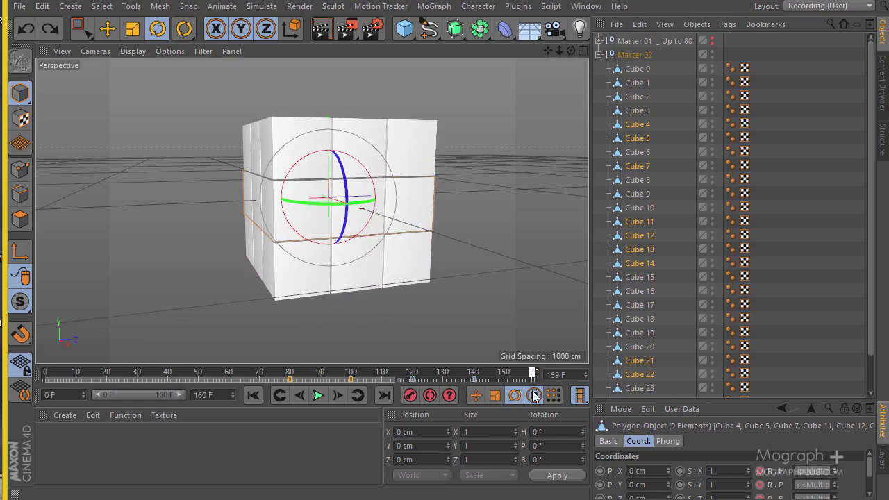
Collapse the Master 02 null and rename it "Master 02 _ 80 TO 140".
{"action": "left_click", "coordinate": [598, 54]}
{"action": "double_click", "coordinate": [622, 55]}
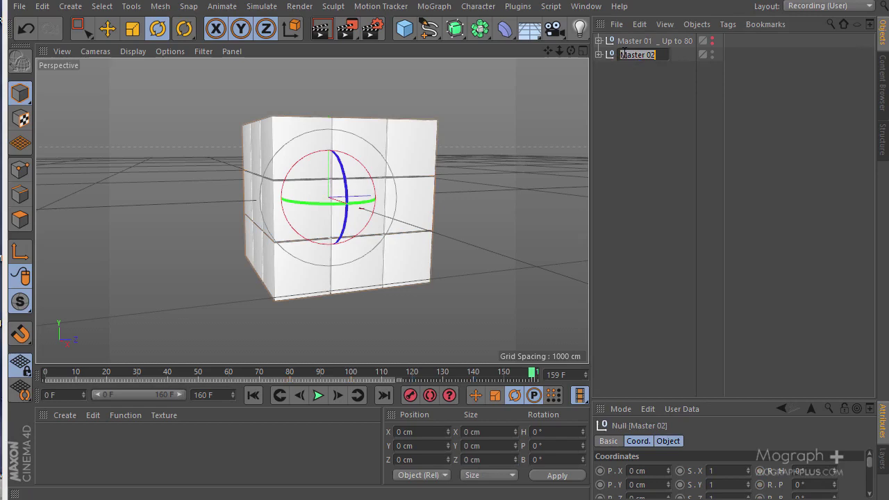
{"action": "left_click", "coordinate": [663, 54]}
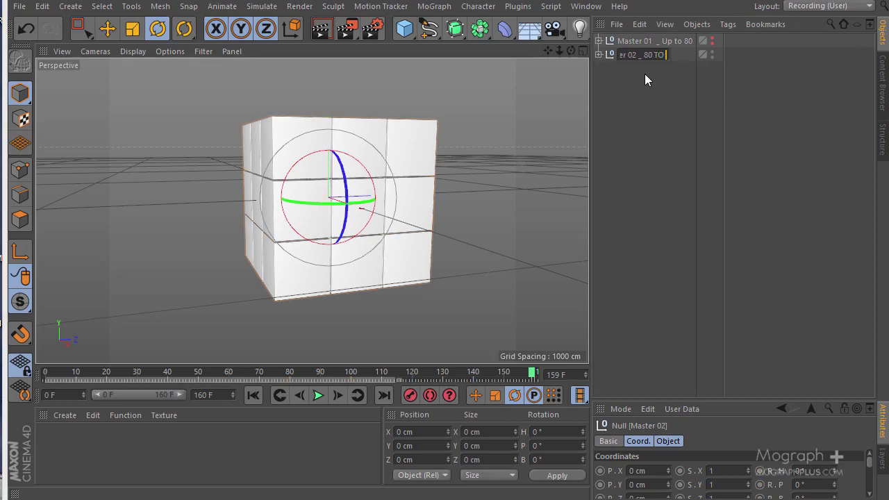
{"action": "type", "text": "140"}
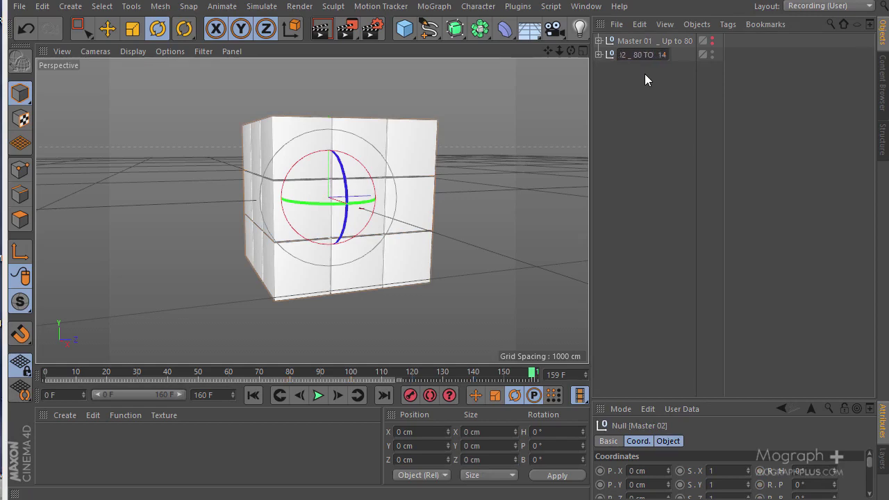
{"action": "key", "text": "Return"}
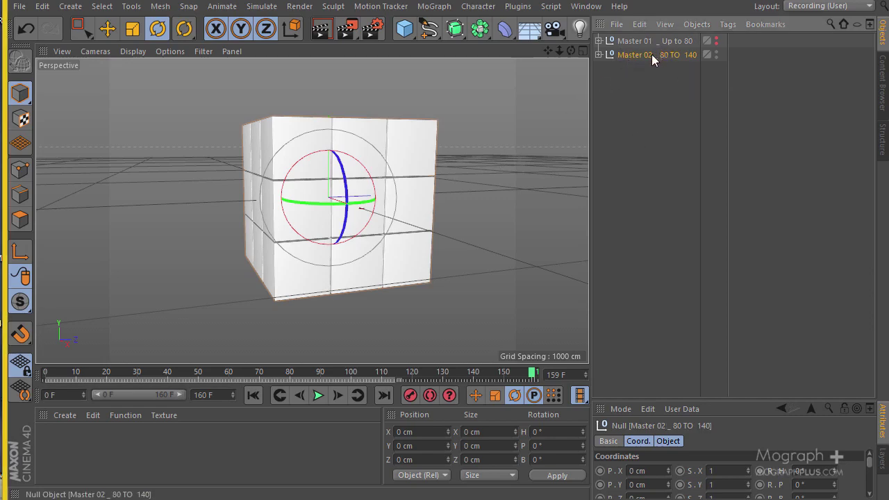
Duplicate the "Master 02 _ 80 TO 140" hierarchy and select the copy with all its cubes at frame 0.
{"action": "left_click_drag", "start_coordinate": [653, 72], "coordinate": [653, 72], "text": "ctrl"}
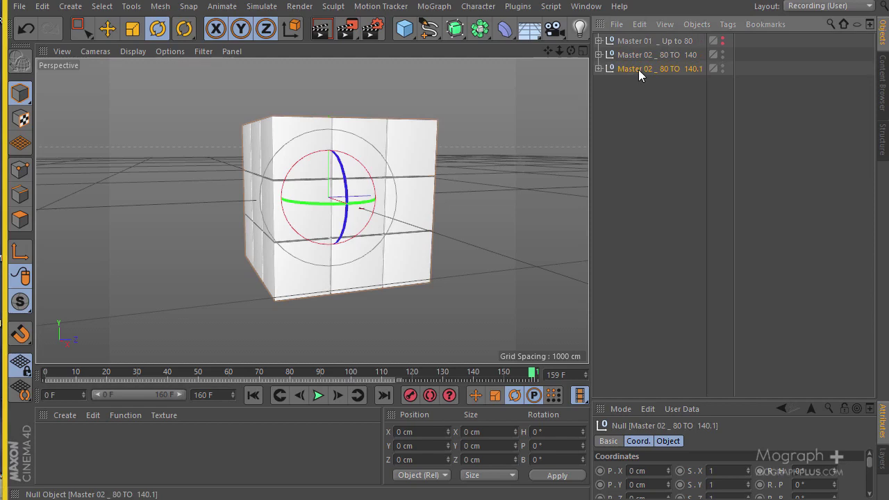
{"action": "middle_click", "coordinate": [638, 70]}
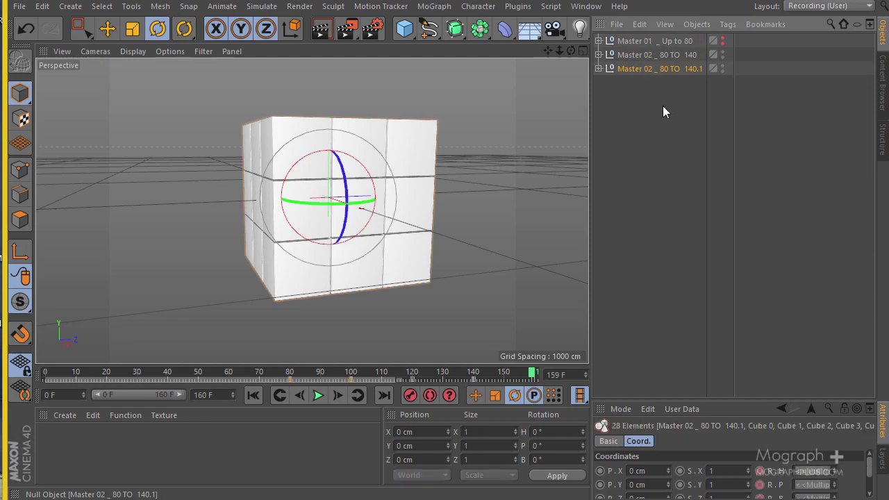
{"action": "left_click", "coordinate": [47, 372]}
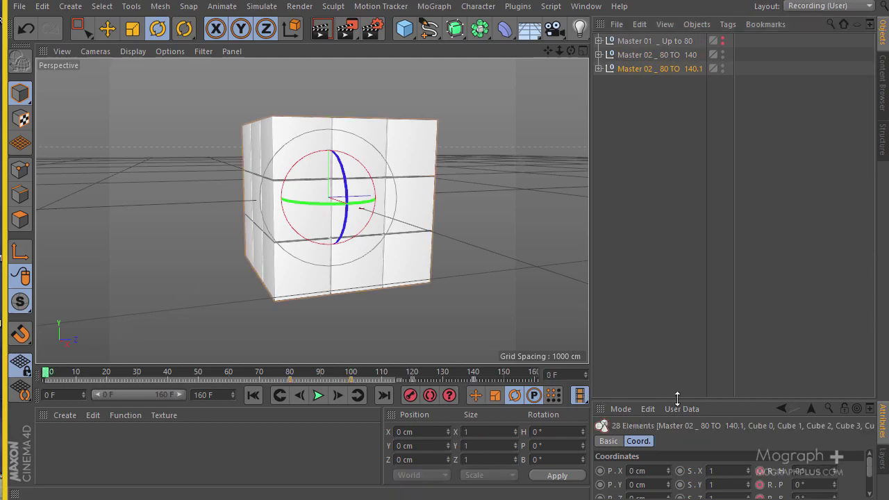
Delete all the duplicated hierarchy's keyframes from frame 80 to frame 140.
{"action": "left_click_drag", "start_coordinate": [677, 401], "coordinate": [681, 339]}
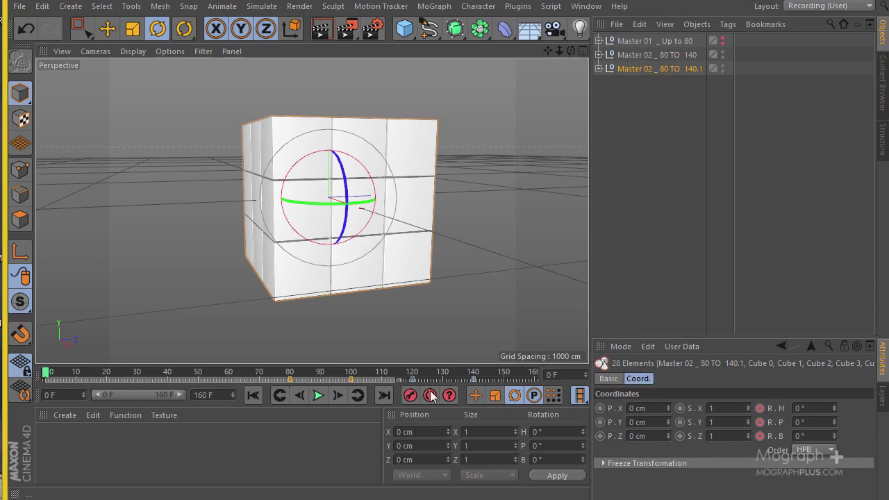
{"action": "left_click_drag", "start_coordinate": [513, 377], "coordinate": [298, 386]}
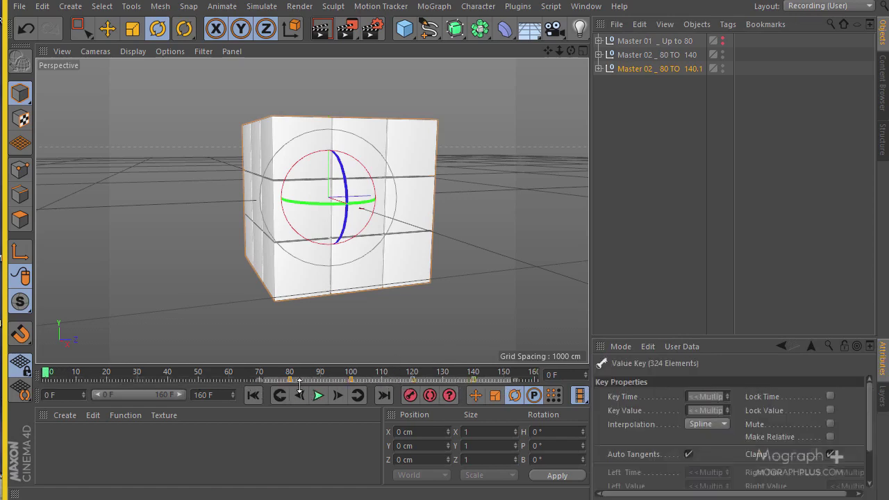
{"action": "right_click", "coordinate": [314, 378]}
{"action": "left_click", "coordinate": [315, 404]}
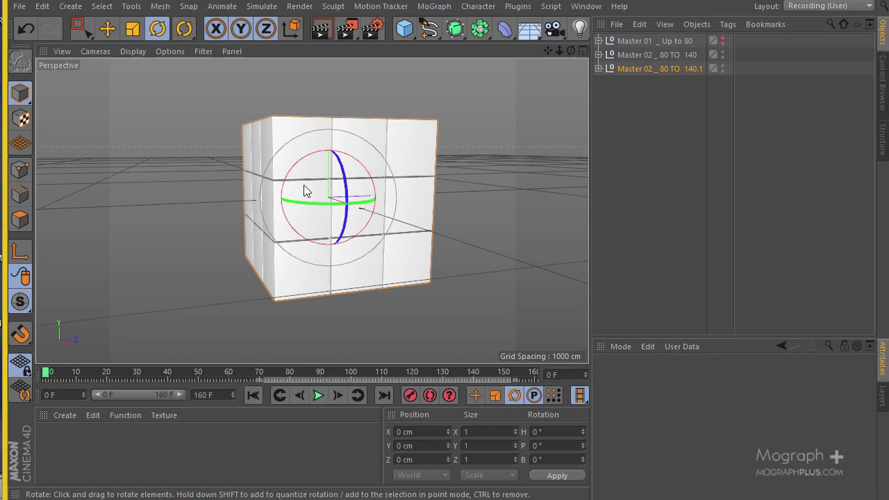
Rename the duplicated master null "Master 02 _ 140 TO 180".
{"action": "double_click", "coordinate": [689, 68]}
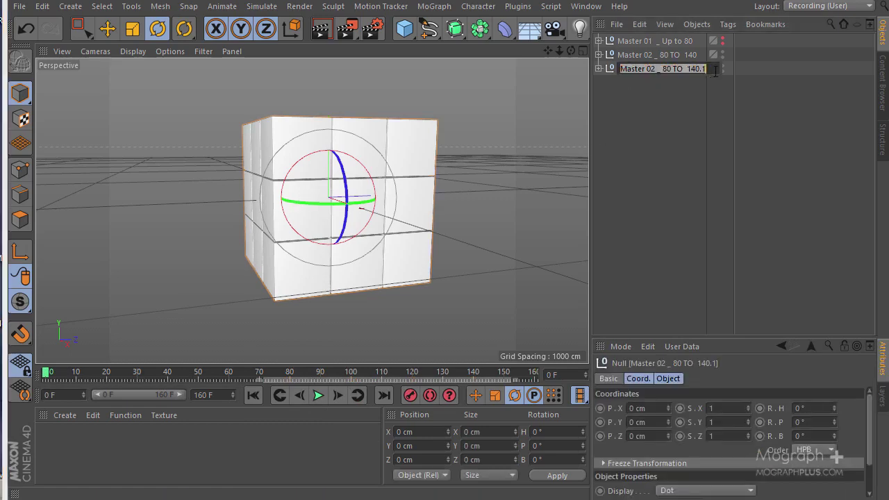
{"action": "left_click", "coordinate": [715, 69]}
{"action": "left_click_drag", "start_coordinate": [706, 70], "coordinate": [675, 82]}
{"action": "type", "text": "140"}
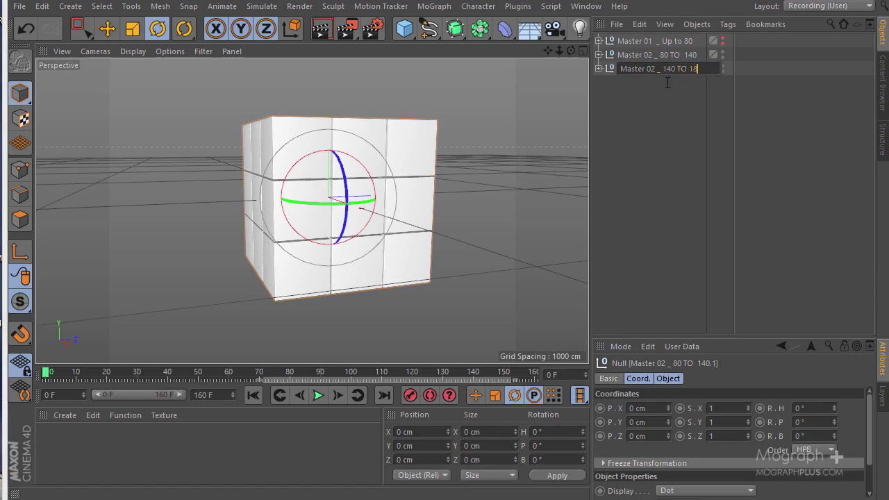
{"action": "key", "text": "Return"}
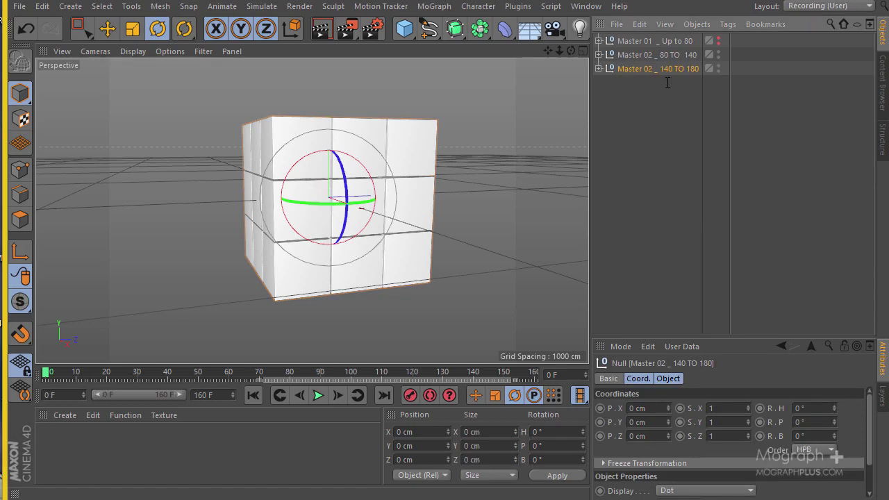
Hide the "Master 02 _ 80 TO 140" null and select the "Master 02 _ 140 TO 180" null with all its cubes at frame 140.
{"action": "left_click", "coordinate": [717, 52]}
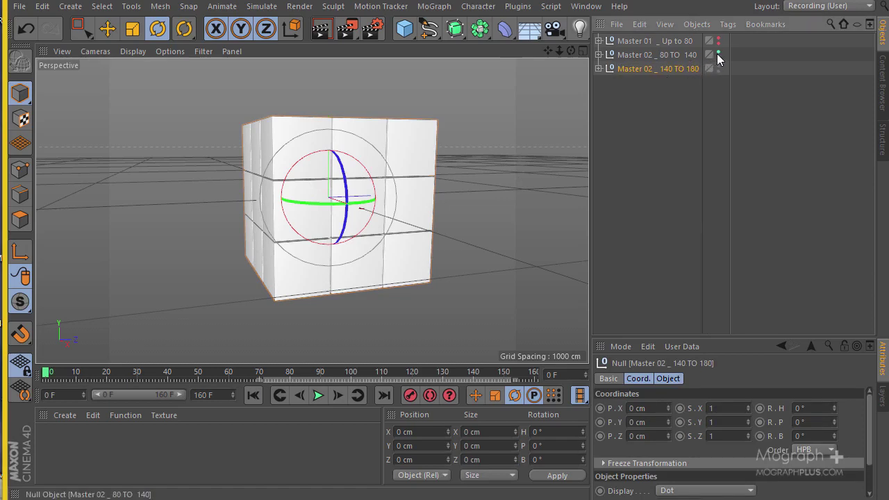
{"action": "middle_click", "coordinate": [667, 68]}
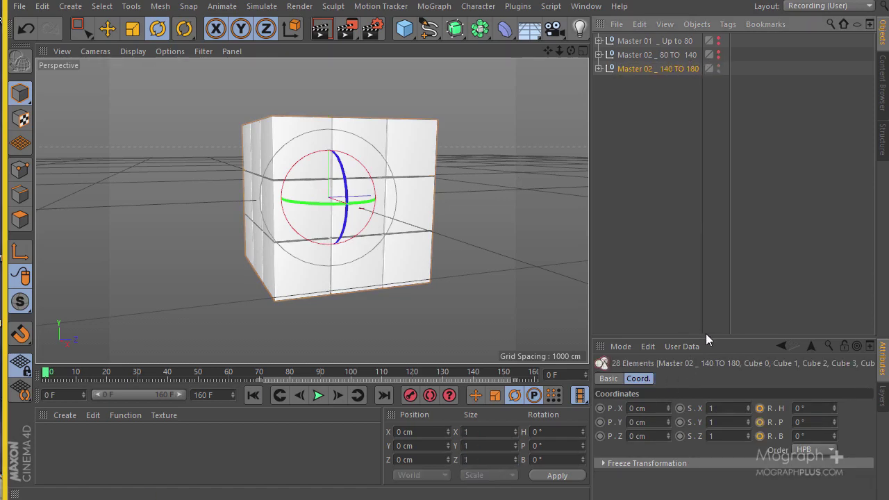
{"action": "left_click_drag", "start_coordinate": [705, 333], "coordinate": [707, 256]}
{"action": "left_click", "coordinate": [663, 56]}
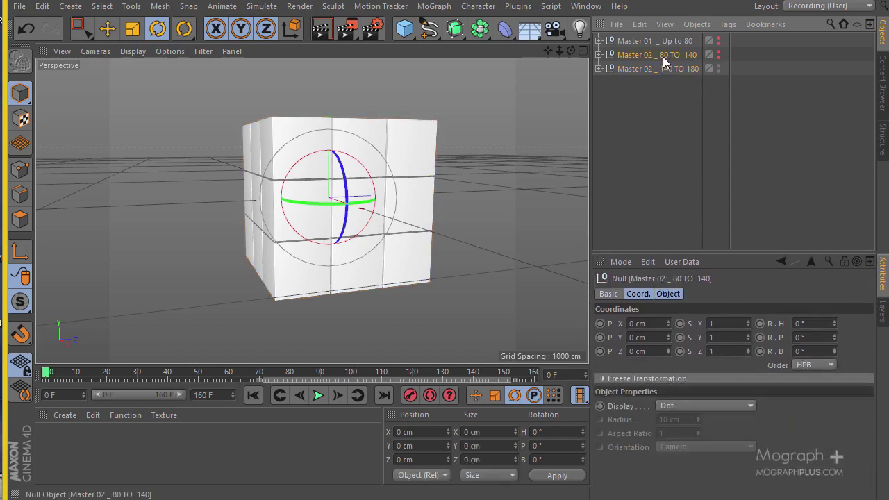
{"action": "middle_click", "coordinate": [663, 56]}
{"action": "left_click", "coordinate": [470, 372]}
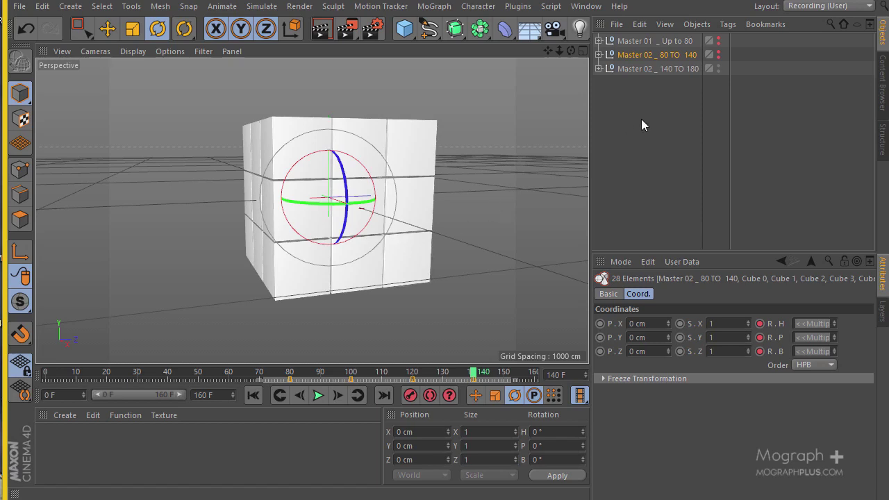
{"action": "middle_click", "coordinate": [653, 68]}
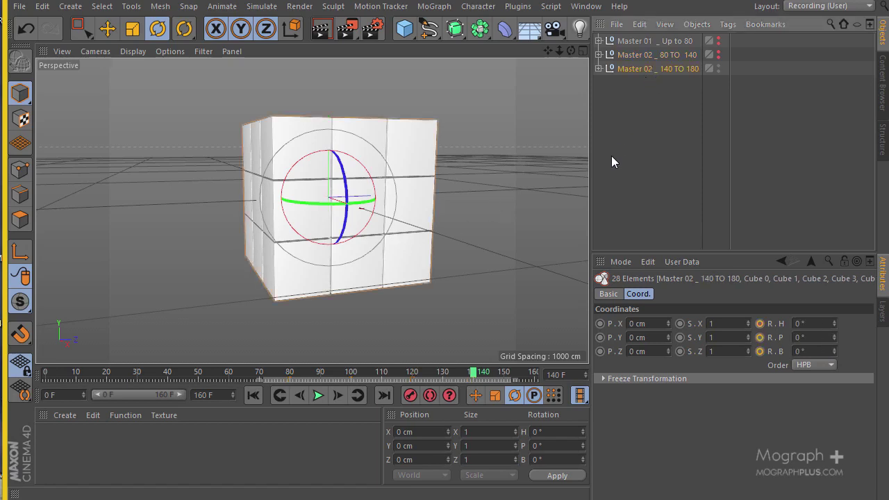
Select the cubes of the middle horizontal layer, then move them along X to test the selection and undo the move.
{"action": "left_click_drag", "start_coordinate": [89, 32], "coordinate": [210, 136]}
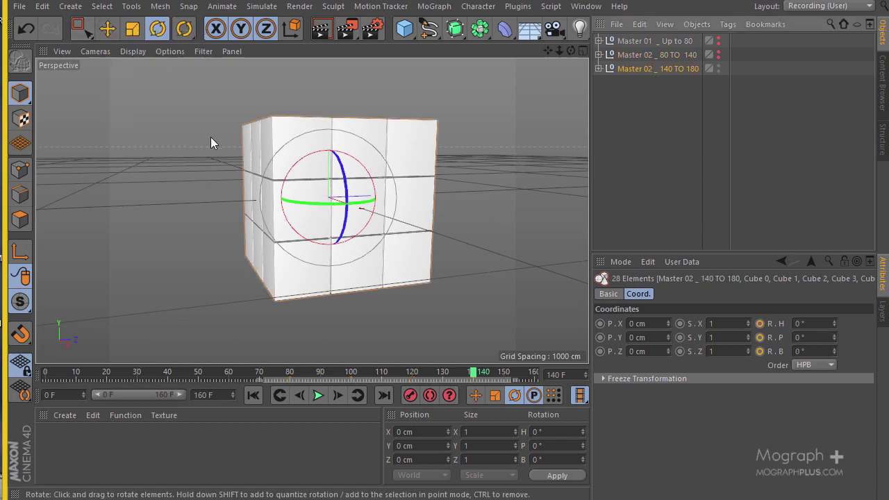
{"action": "left_click", "coordinate": [81, 29]}
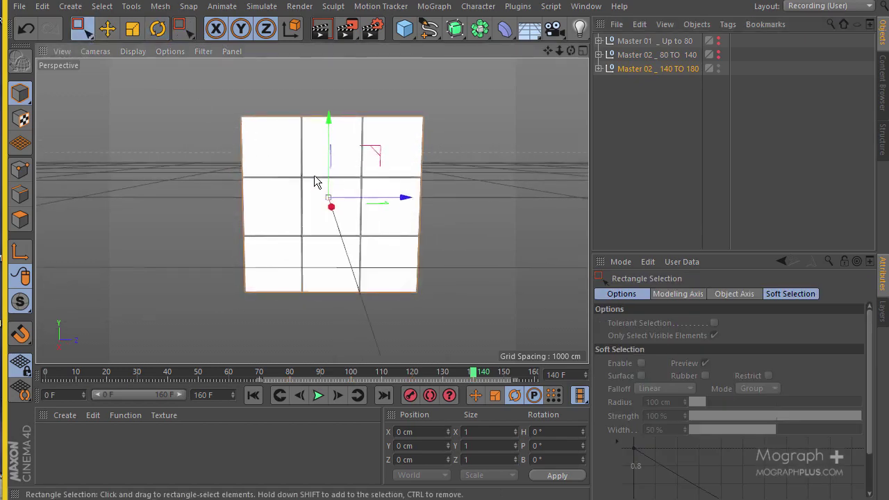
{"action": "left_click_drag", "start_coordinate": [198, 205], "coordinate": [425, 224]}
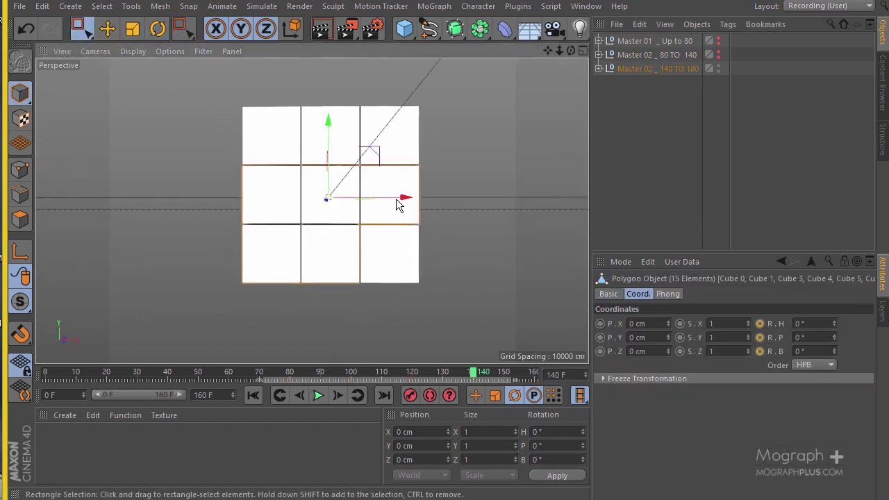
{"action": "left_click_drag", "start_coordinate": [464, 182], "coordinate": [214, 198], "text": "shift"}
{"action": "left_click_drag", "start_coordinate": [203, 289], "coordinate": [245, 247], "text": "ctrl"}
{"action": "left_click_drag", "start_coordinate": [466, 180], "coordinate": [243, 204], "text": "shift"}
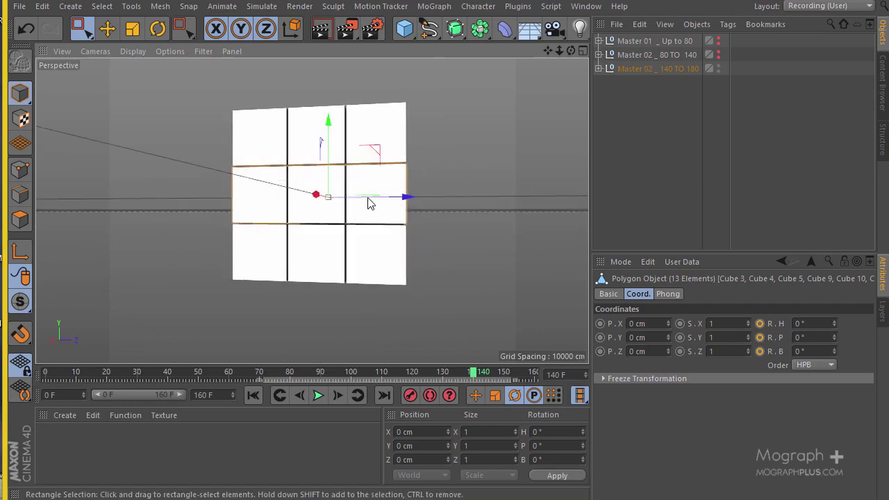
{"action": "left_click_drag", "start_coordinate": [407, 201], "coordinate": [532, 198]}
{"action": "key", "text": "ctrl+z"}
{"action": "left_click_drag", "start_coordinate": [488, 246], "coordinate": [272, 306], "text": "ctrl"}
{"action": "left_click_drag", "start_coordinate": [410, 267], "coordinate": [464, 226], "text": "alt"}
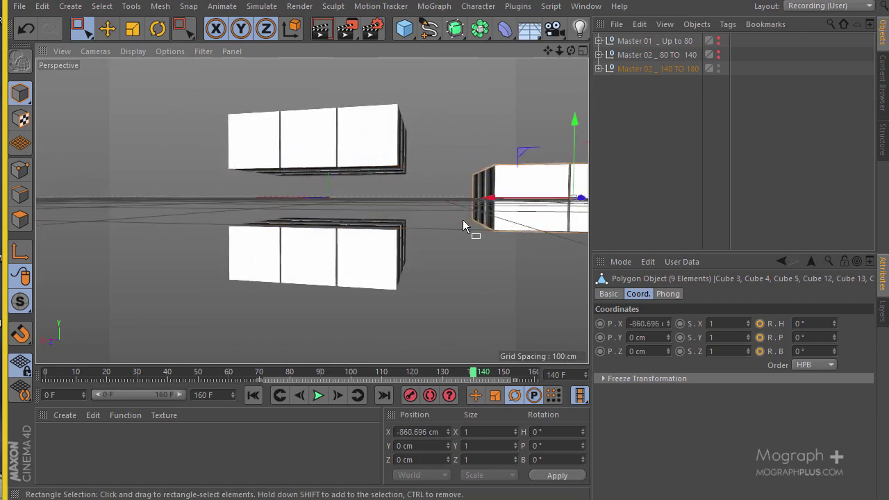
{"action": "key", "text": "ctrl+z"}
Record rotation keyframes at frame 140 for the "Master 02 _ 140 TO 180" null and all its cubes.
{"action": "left_click_drag", "start_coordinate": [284, 219], "coordinate": [466, 248], "text": "alt"}
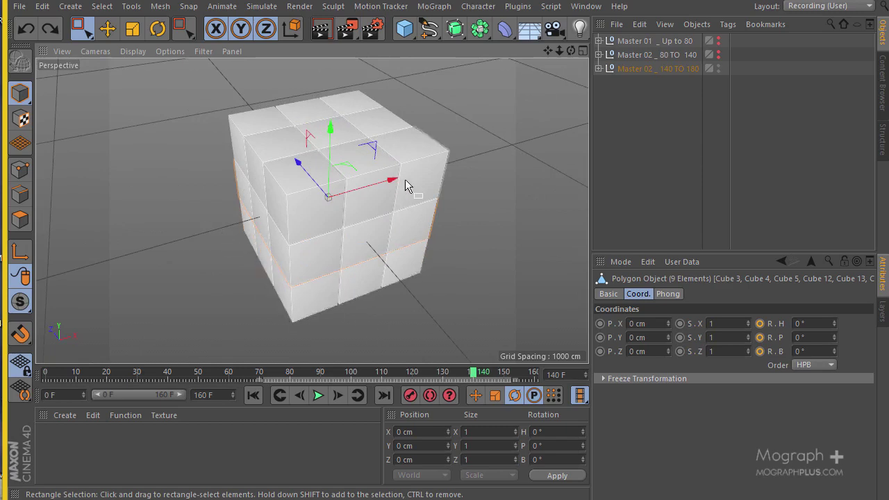
{"action": "left_click", "coordinate": [627, 68]}
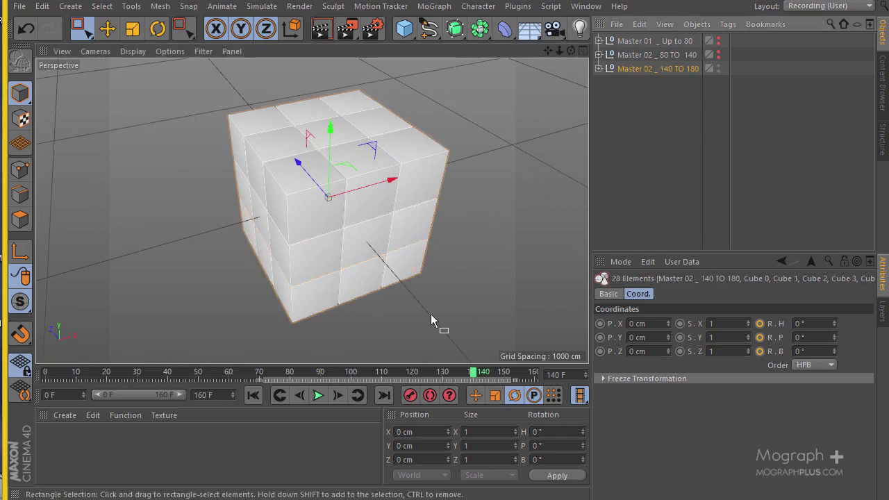
{"action": "left_click", "coordinate": [411, 396]}
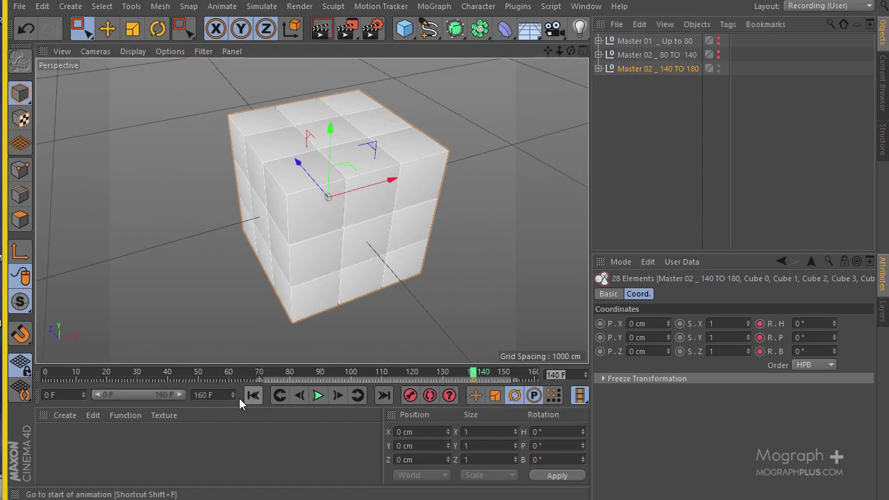
Extend the animation's end to frame 180 and go to frame 160.
{"action": "left_click", "coordinate": [218, 396]}
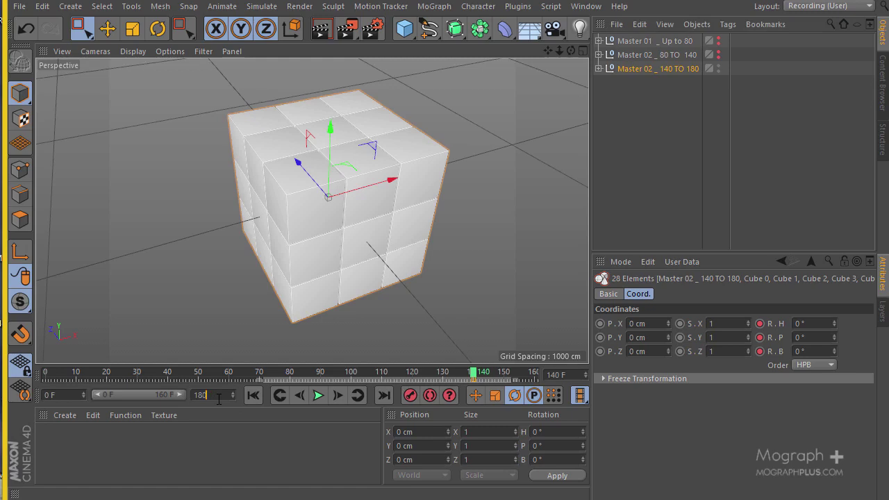
{"action": "double_click", "coordinate": [175, 391]}
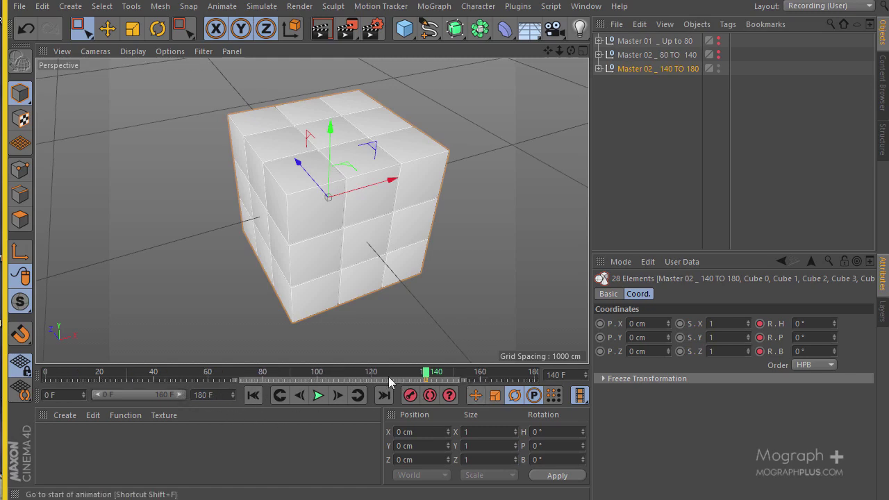
{"action": "left_click", "coordinate": [477, 373]}
{"action": "left_click", "coordinate": [165, 32]}
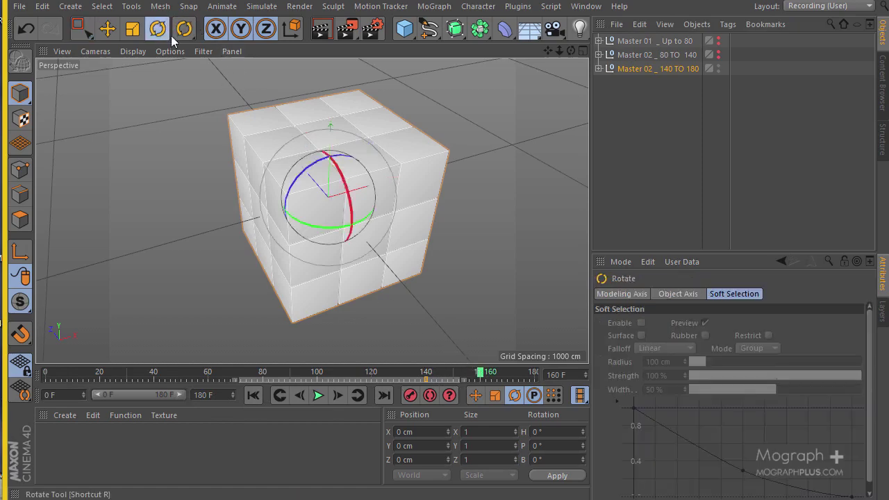
{"action": "left_click_drag", "start_coordinate": [308, 224], "coordinate": [347, 222]}
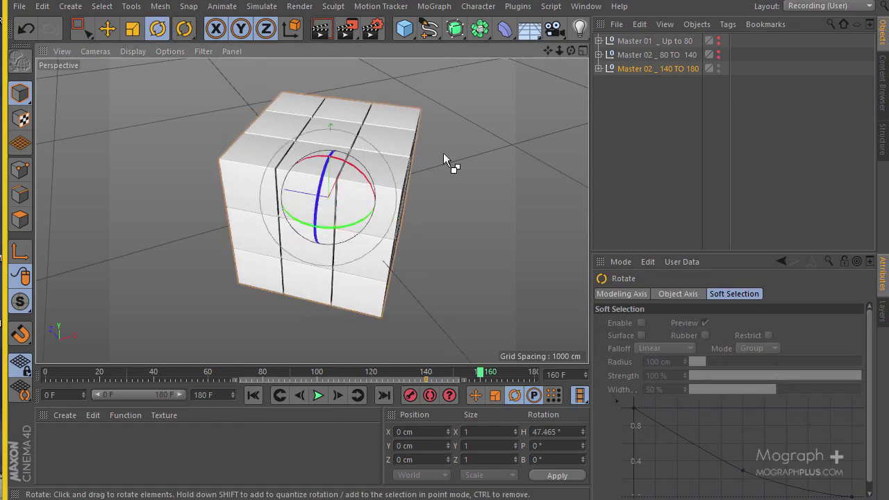
{"action": "key", "text": "ctrl+z"}
Select the cubes of the middle horizontal layer from every side, and test the selection with a move that is undone.
{"action": "left_click_drag", "start_coordinate": [264, 215], "coordinate": [218, 130], "text": "alt"}
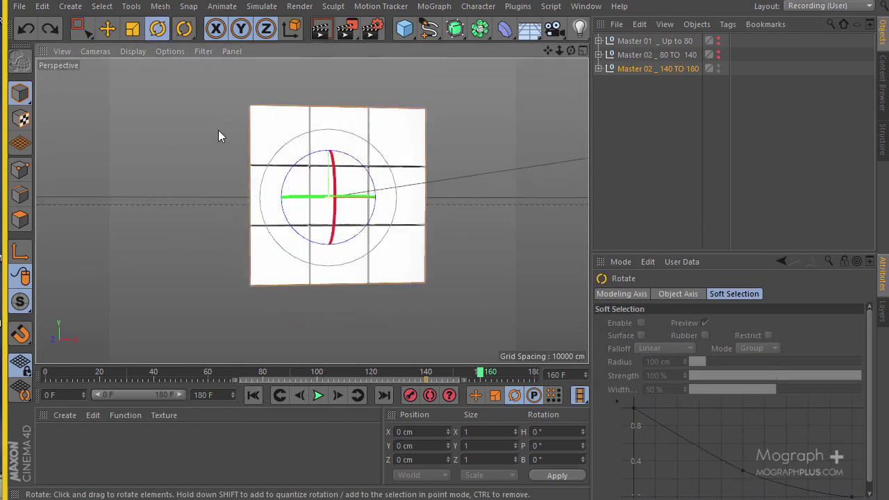
{"action": "left_click", "coordinate": [78, 26]}
{"action": "left_click_drag", "start_coordinate": [194, 184], "coordinate": [475, 202]}
{"action": "left_click_drag", "start_coordinate": [243, 214], "coordinate": [468, 197], "text": "alt"}
{"action": "left_click_drag", "start_coordinate": [414, 179], "coordinate": [211, 195], "text": "shift"}
{"action": "left_click_drag", "start_coordinate": [215, 212], "coordinate": [452, 224], "text": "alt"}
{"action": "left_click_drag", "start_coordinate": [457, 182], "coordinate": [258, 191], "text": "shift"}
{"action": "left_click_drag", "start_coordinate": [159, 228], "coordinate": [367, 232], "text": "alt"}
{"action": "left_click_drag", "start_coordinate": [449, 191], "coordinate": [216, 201], "text": "shift"}
{"action": "left_click_drag", "start_coordinate": [296, 232], "coordinate": [200, 247], "text": "alt"}
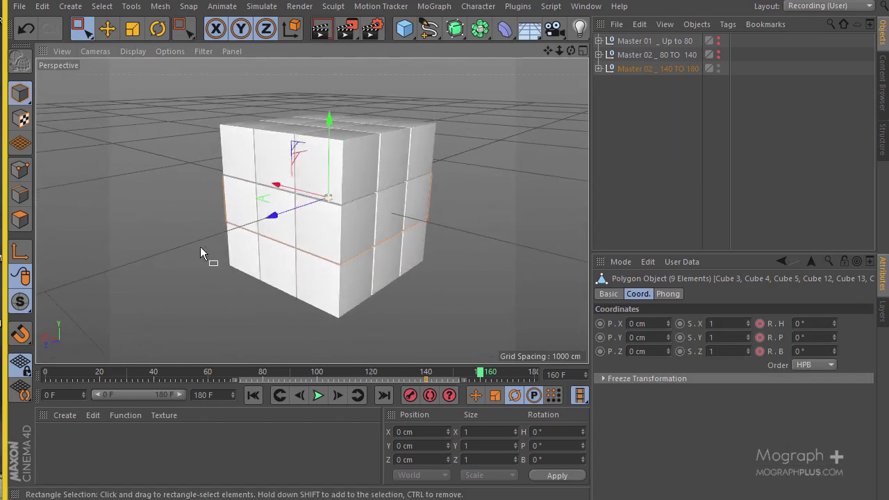
{"action": "left_click_drag", "start_coordinate": [277, 215], "coordinate": [322, 211]}
{"action": "key", "text": "ctrl+z"}
{"action": "left_click_drag", "start_coordinate": [232, 222], "coordinate": [192, 173], "text": "alt"}
Rotate the middle horizontal layer 90° in heading at frame 160 and record rotation keyframes for all the cubes.
{"action": "left_click", "coordinate": [157, 29]}
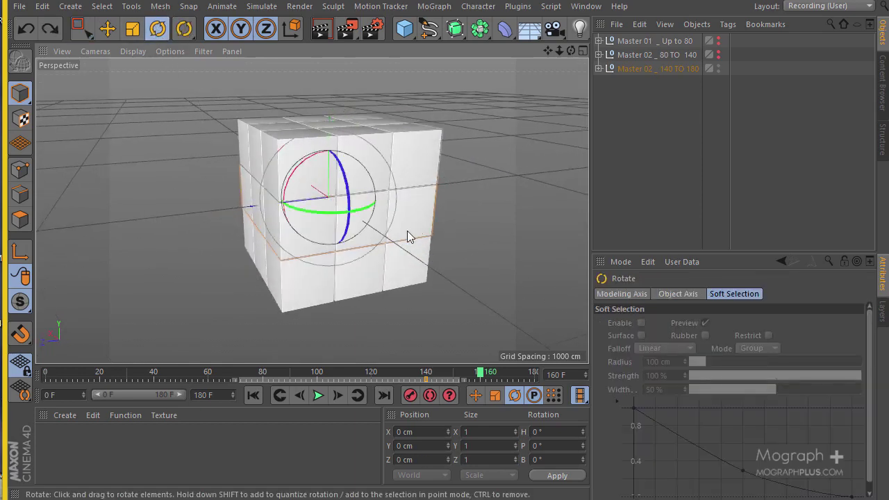
{"action": "left_click_drag", "start_coordinate": [325, 210], "coordinate": [438, 211]}
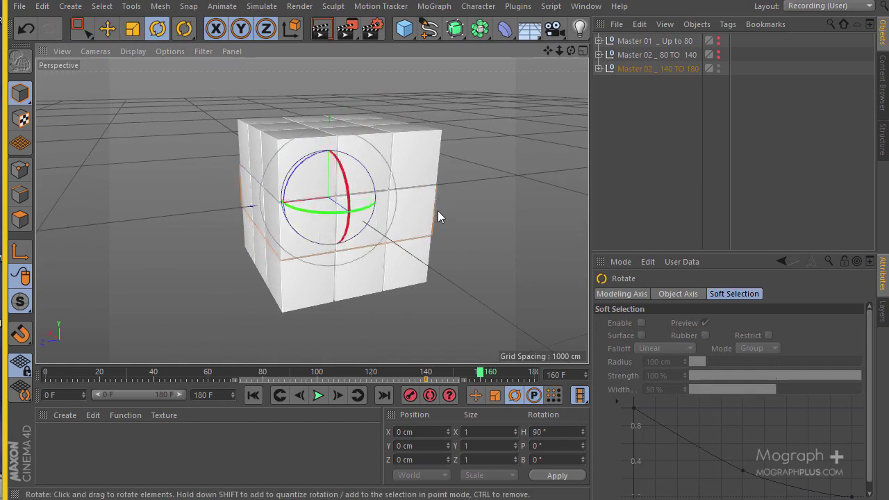
{"action": "left_click", "coordinate": [409, 397]}
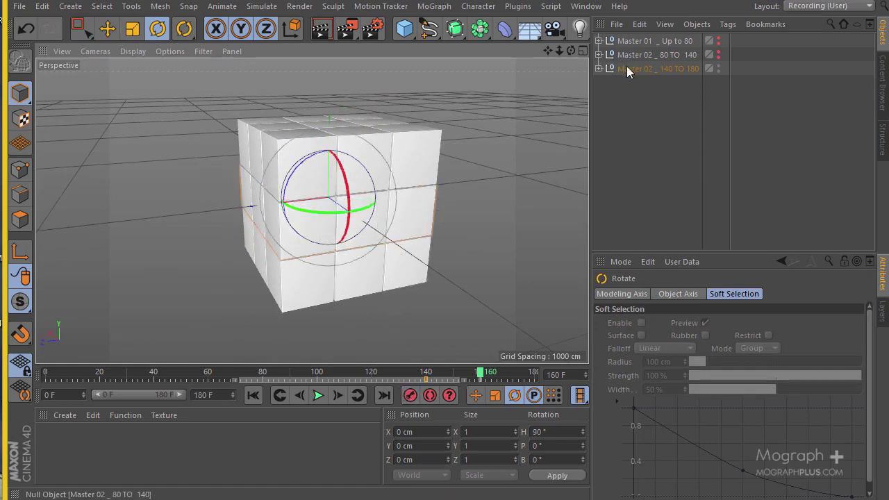
{"action": "left_click", "coordinate": [627, 70]}
{"action": "left_click", "coordinate": [627, 68], "text": "ctrl"}
{"action": "left_click", "coordinate": [410, 395]}
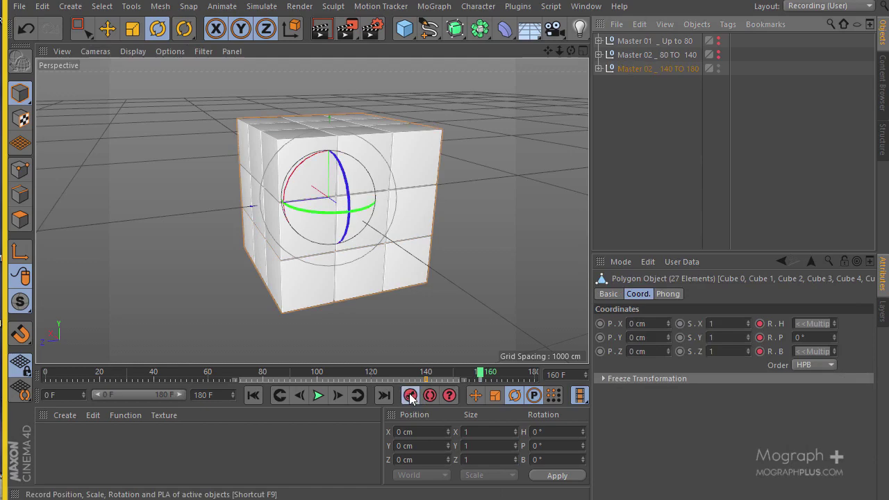
Select the cubes of an outer vertical layer at frame 180, and test the selection with a move that is undone.
{"action": "left_click_drag", "start_coordinate": [495, 381], "coordinate": [533, 375]}
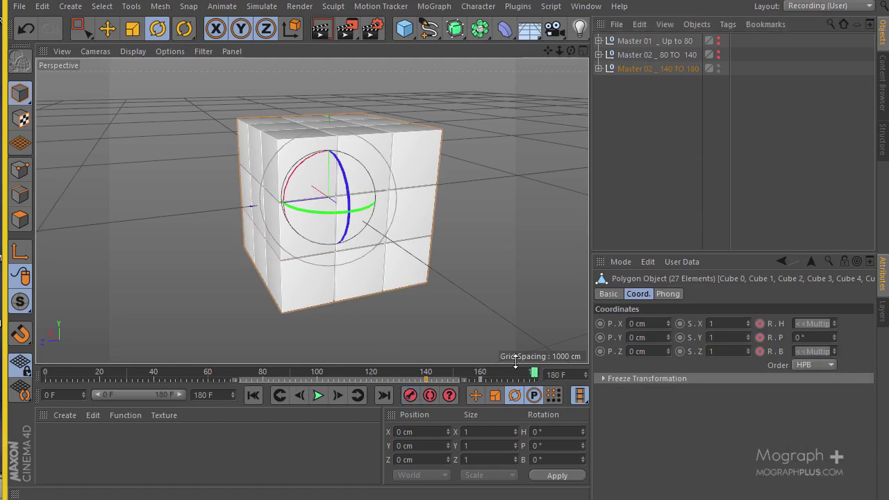
{"action": "left_click_drag", "start_coordinate": [369, 160], "coordinate": [409, 139], "text": "alt"}
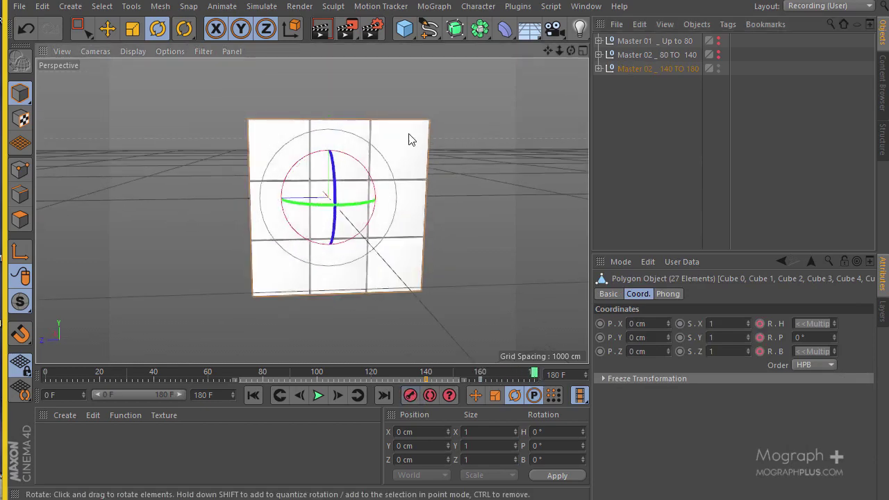
{"action": "left_click", "coordinate": [409, 139]}
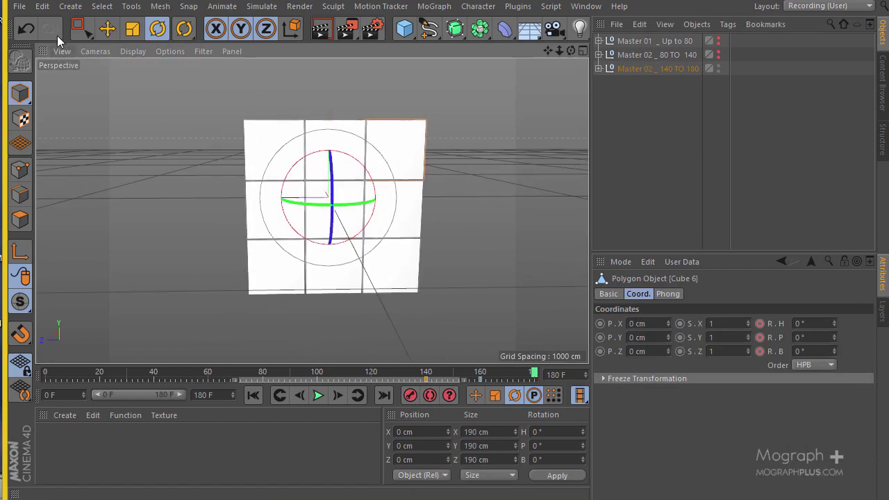
{"action": "left_click", "coordinate": [82, 29]}
{"action": "left_click_drag", "start_coordinate": [409, 219], "coordinate": [464, 344]}
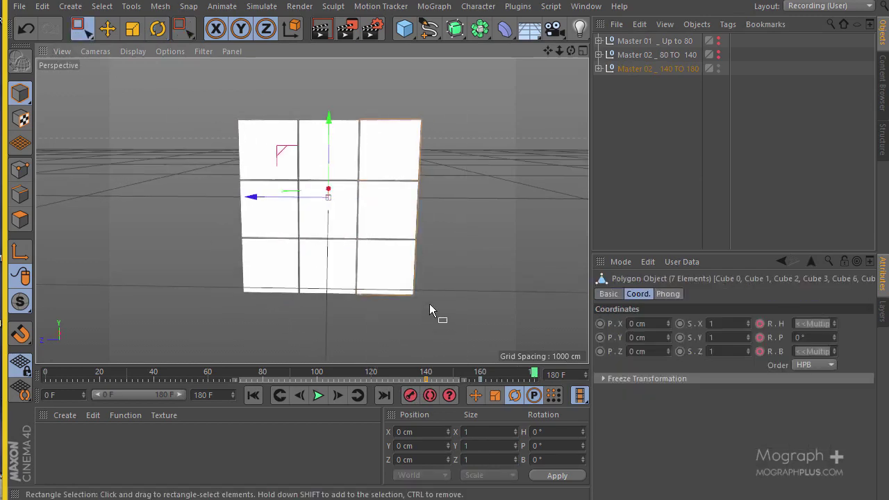
{"action": "left_click_drag", "start_coordinate": [429, 303], "coordinate": [106, 301], "text": "alt"}
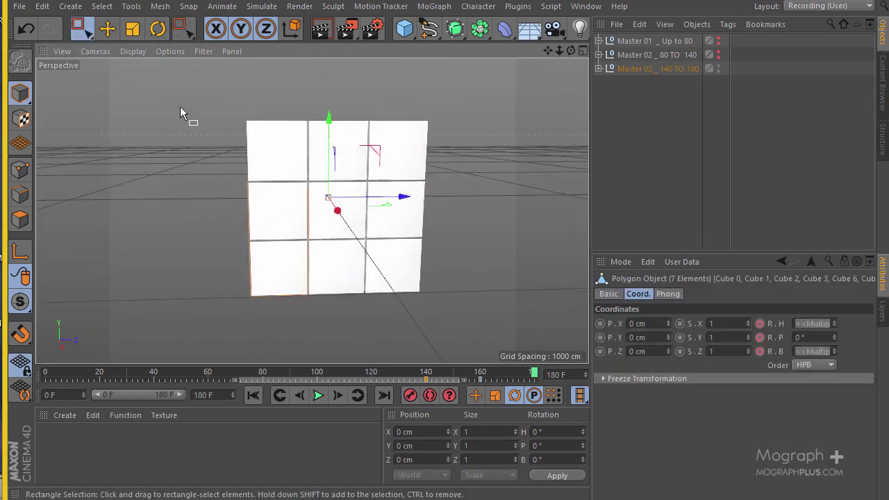
{"action": "left_click_drag", "start_coordinate": [181, 110], "coordinate": [533, 304], "text": "shift"}
{"action": "left_click_drag", "start_coordinate": [296, 200], "coordinate": [390, 312]}
{"action": "key", "text": "ctrl+z"}
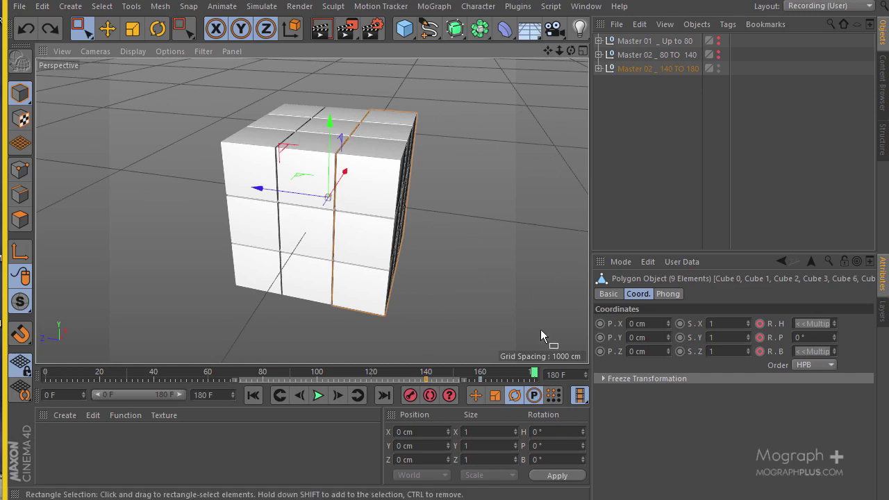
Expand the Master 02 _ 140 TO 180 null and try rotating the selected outer vertical layer 90° in bank at frame 180.
{"action": "left_click", "coordinate": [599, 69]}
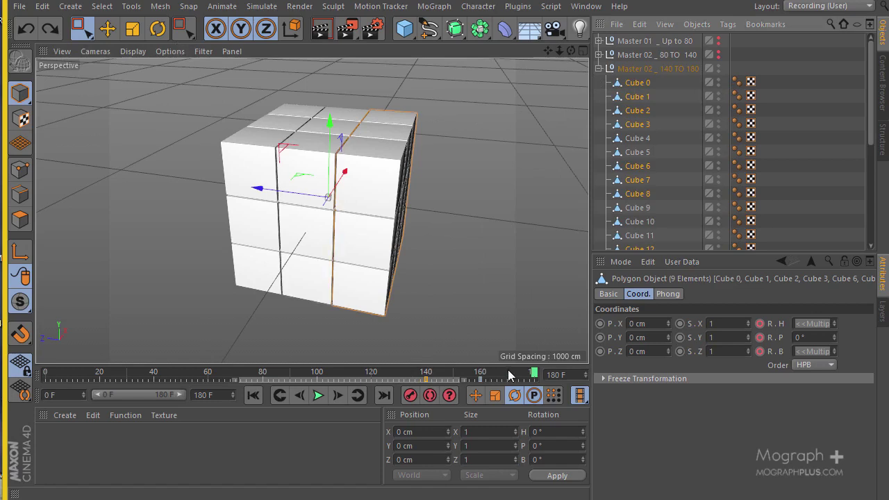
{"action": "left_click_drag", "start_coordinate": [507, 369], "coordinate": [540, 382]}
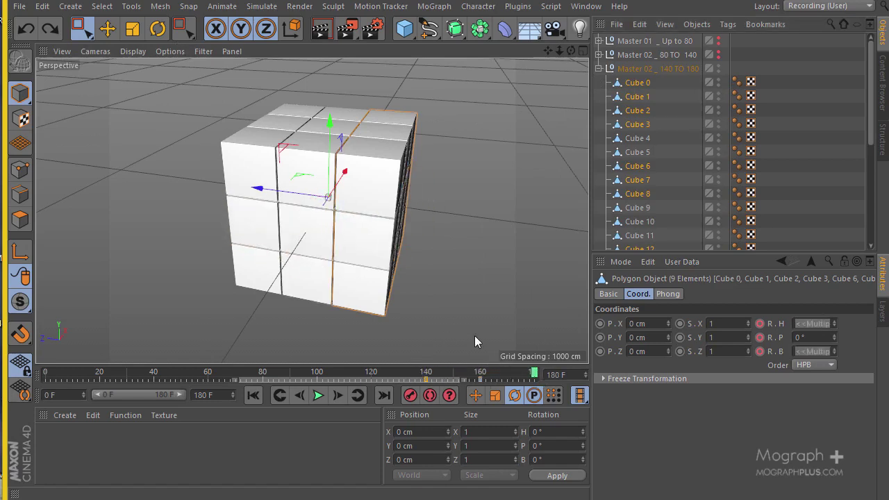
{"action": "left_click", "coordinate": [158, 29]}
{"action": "left_click_drag", "start_coordinate": [319, 186], "coordinate": [326, 165]}
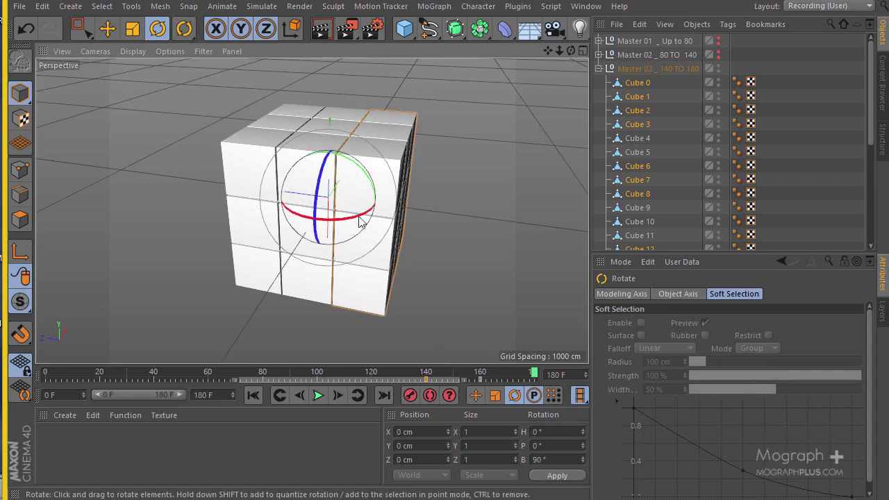
{"action": "left_click", "coordinate": [317, 190]}
{"action": "key", "text": "ctrl+z"}
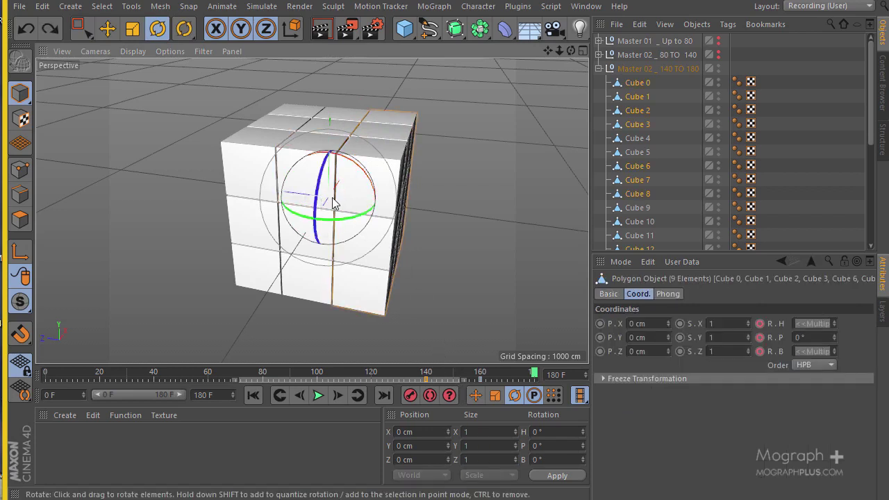
Rotate the selected outer vertical layer 180° in bank at frame 180 and record rotation keyframes for all the cubes.
{"action": "left_click_drag", "start_coordinate": [317, 192], "coordinate": [427, 122]}
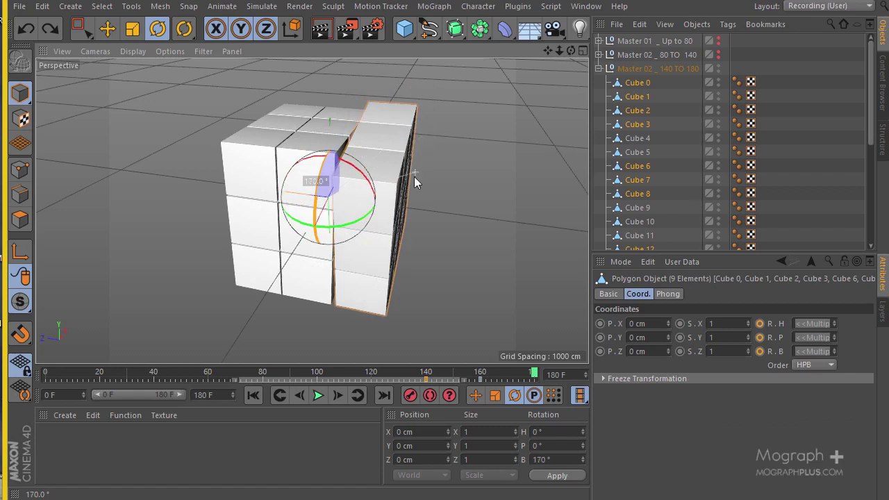
{"action": "left_click_drag", "start_coordinate": [414, 177], "coordinate": [410, 186]}
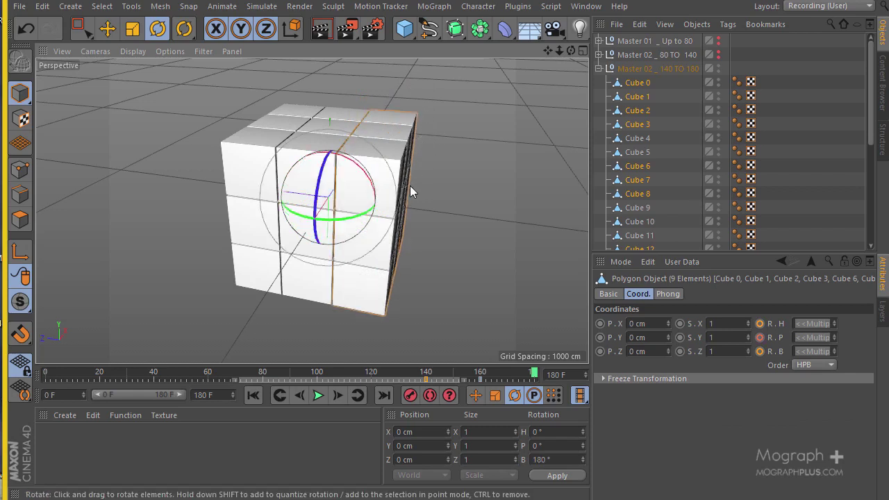
{"action": "left_click", "coordinate": [409, 395]}
{"action": "middle_click", "coordinate": [648, 70]}
{"action": "left_click", "coordinate": [647, 70], "text": "ctrl"}
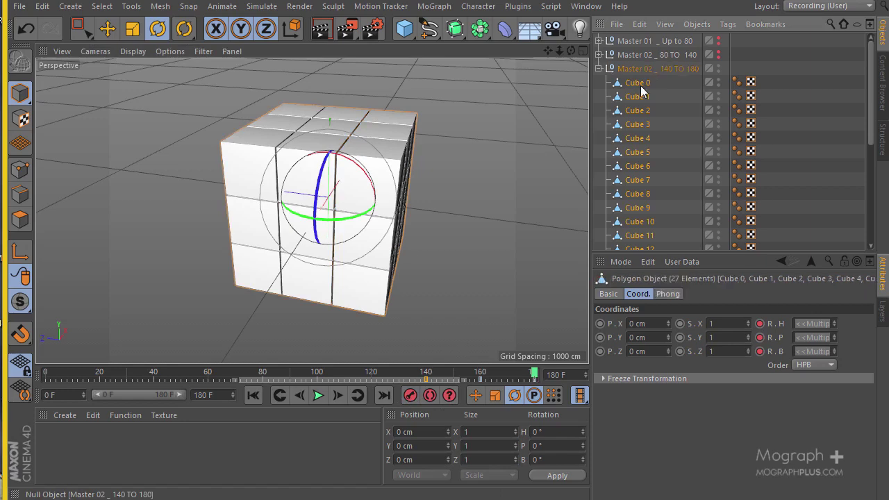
{"action": "left_click", "coordinate": [411, 395]}
Check the animation back to frame 115 and undo the recorded frame 180 keyframes.
{"action": "left_click_drag", "start_coordinate": [533, 375], "coordinate": [400, 400]}
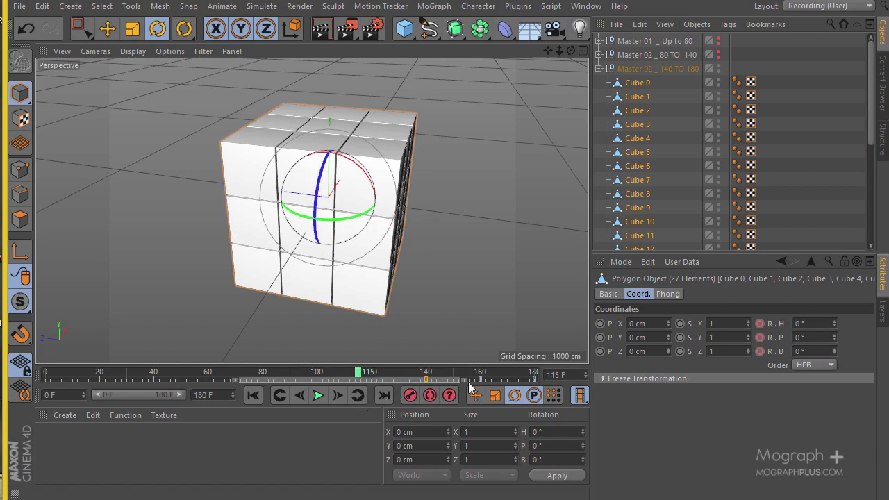
{"action": "left_click", "coordinate": [649, 69], "text": "ctrl"}
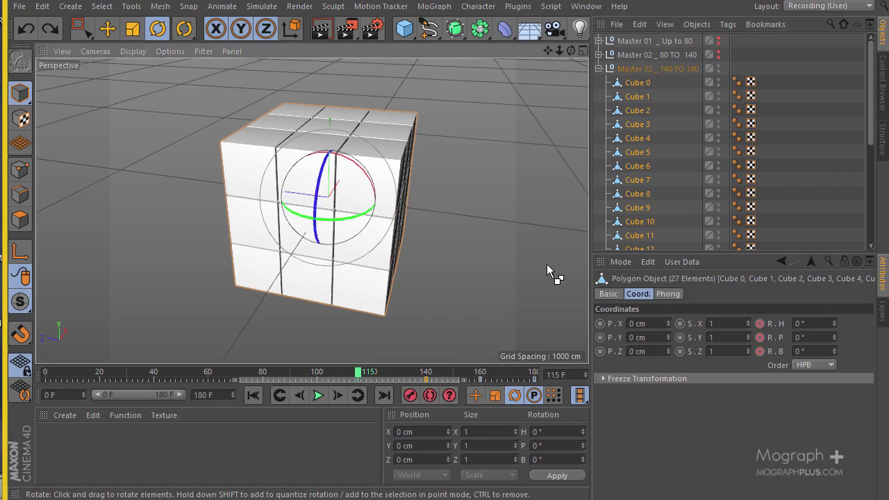
{"action": "key", "text": "ctrl+z"}
{"action": "key", "text": "ctrl+z"}
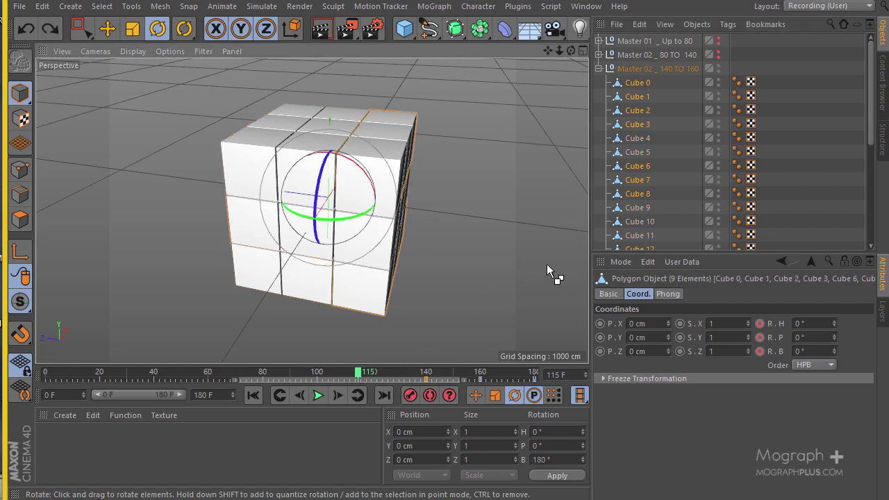
{"action": "key", "text": "ctrl+z"}
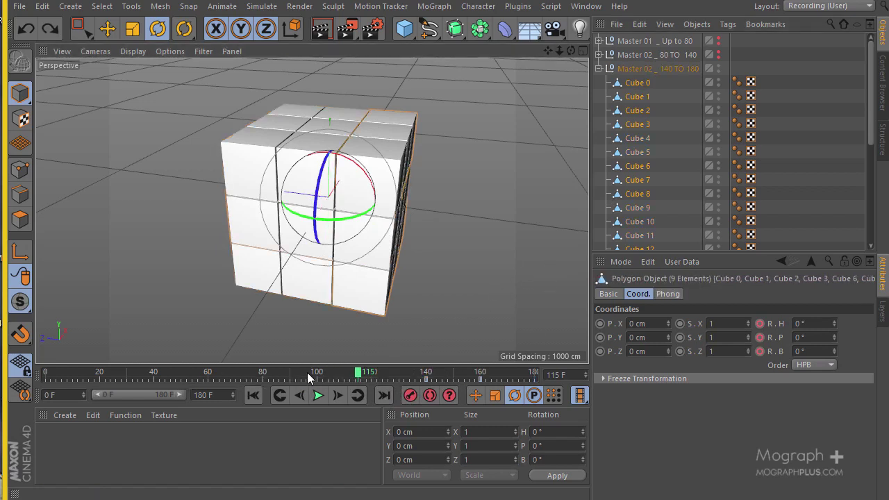
Replace the selection with the cubes of the opposite outer vertical layer and go to frame 180.
{"action": "left_click_drag", "start_coordinate": [307, 372], "coordinate": [488, 374]}
{"action": "left_click_drag", "start_coordinate": [408, 275], "coordinate": [467, 222], "text": "alt"}
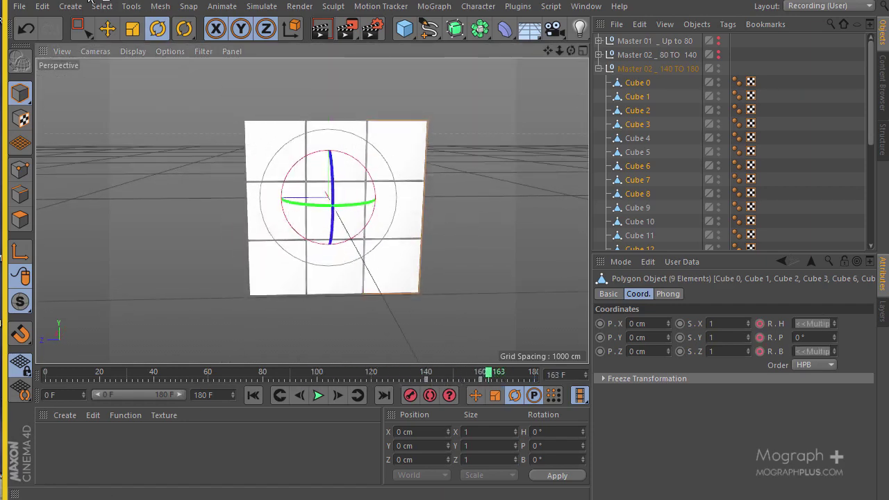
{"action": "left_click", "coordinate": [81, 28]}
{"action": "left_click_drag", "start_coordinate": [211, 114], "coordinate": [271, 345]}
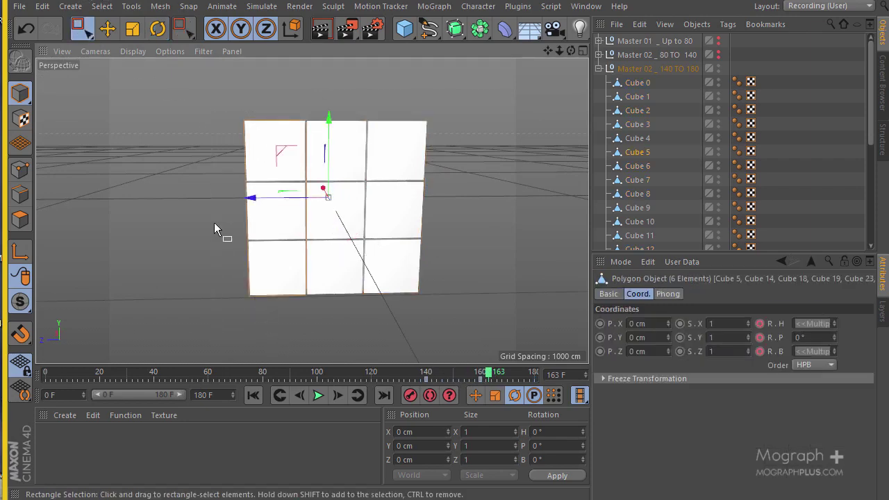
{"action": "left_click_drag", "start_coordinate": [214, 222], "coordinate": [455, 237], "text": "alt"}
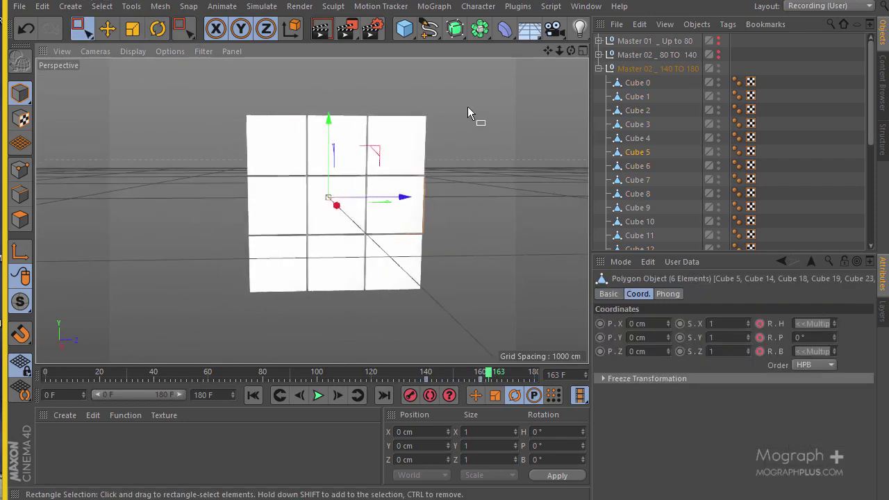
{"action": "left_click_drag", "start_coordinate": [468, 113], "coordinate": [399, 314], "text": "shift"}
{"action": "left_click_drag", "start_coordinate": [438, 243], "coordinate": [249, 226], "text": "alt"}
{"action": "key", "text": "ctrl+z"}
{"action": "left_click_drag", "start_coordinate": [304, 238], "coordinate": [356, 285], "text": "alt"}
{"action": "left_click_drag", "start_coordinate": [510, 375], "coordinate": [543, 376]}
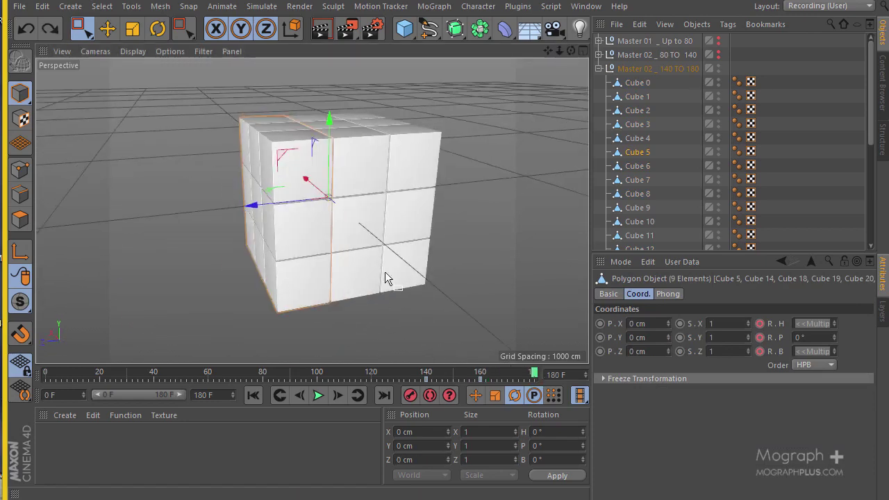
Try rotating the selected outer layer to 270° in bank at frame 180 with rotation keyframes for all the cubes, and undo the keyframes.
{"action": "left_click", "coordinate": [158, 27]}
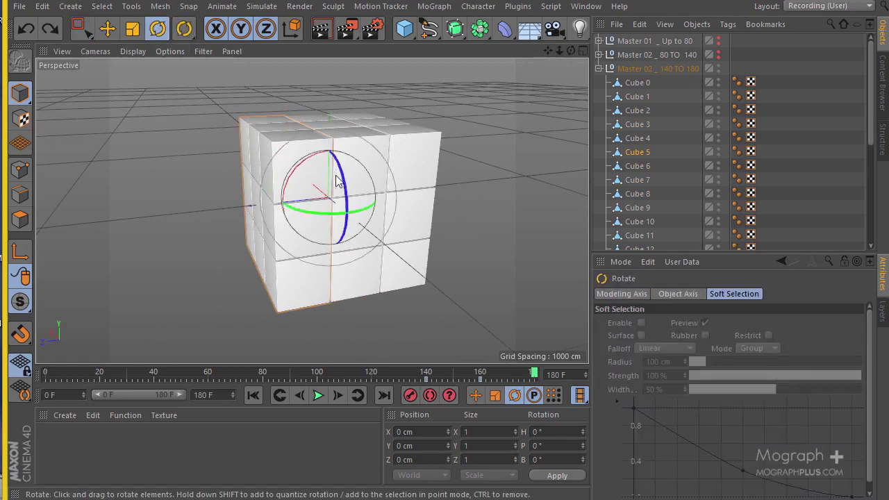
{"action": "left_click_drag", "start_coordinate": [341, 171], "coordinate": [340, 230]}
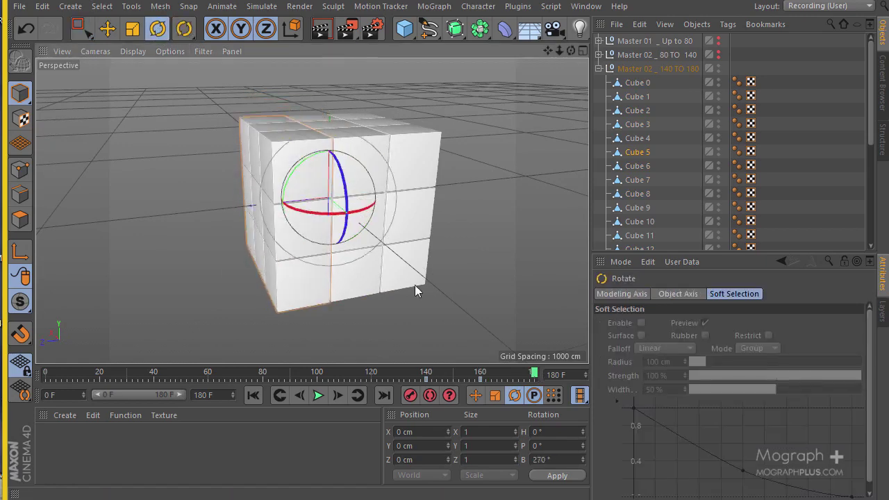
{"action": "left_click", "coordinate": [414, 397]}
{"action": "left_click", "coordinate": [641, 71]}
{"action": "middle_click", "coordinate": [641, 71]}
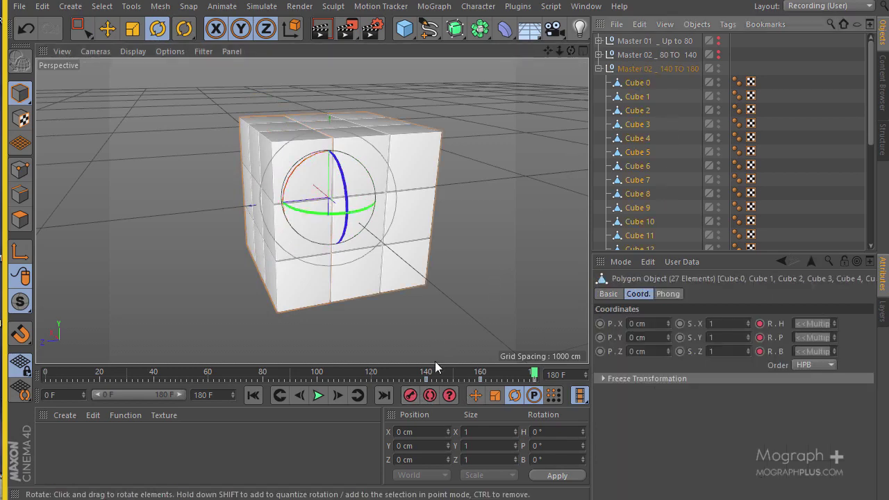
{"action": "left_click_drag", "start_coordinate": [533, 373], "coordinate": [425, 373]}
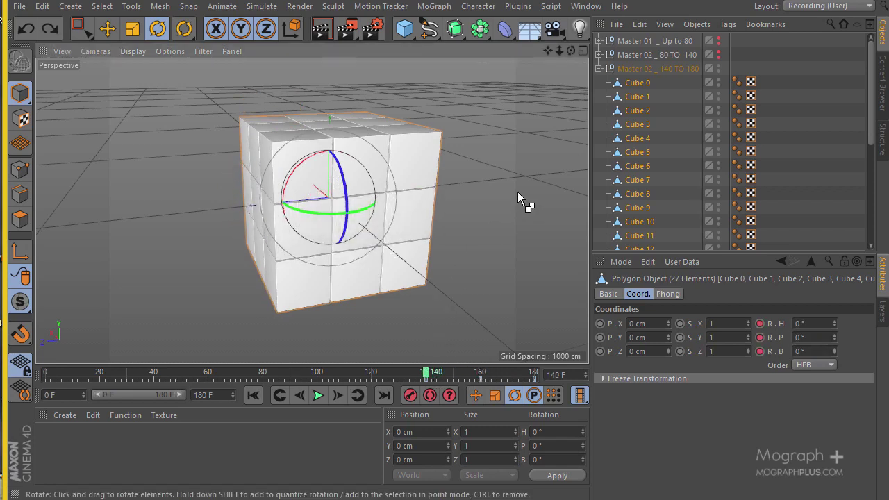
{"action": "key", "text": "ctrl+a"}
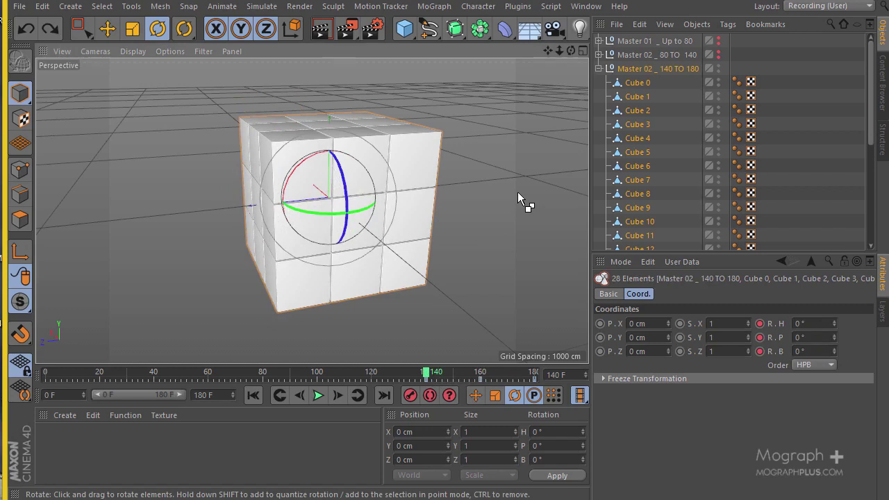
{"action": "key", "text": "ctrl+z"}
{"action": "key", "text": "ctrl+z"}
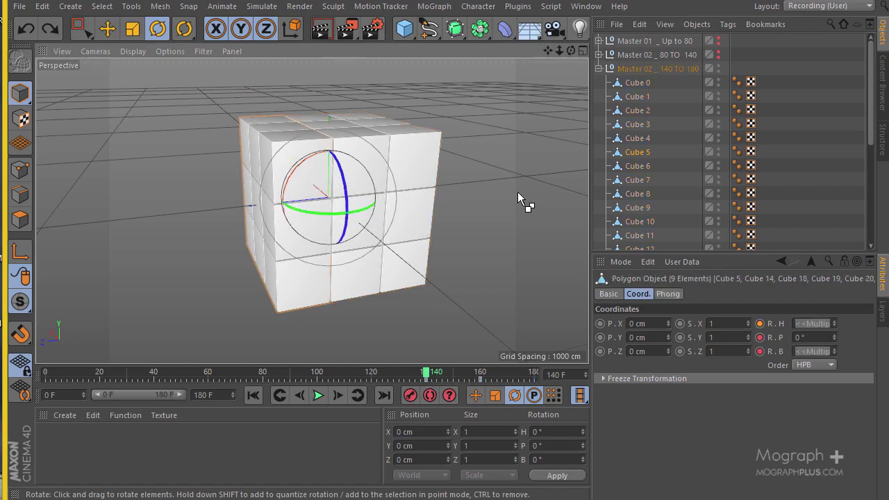
Shorten the animation's end to frame 160 and review frames 140 to 160 with nothing selected.
{"action": "left_click", "coordinate": [560, 375]}
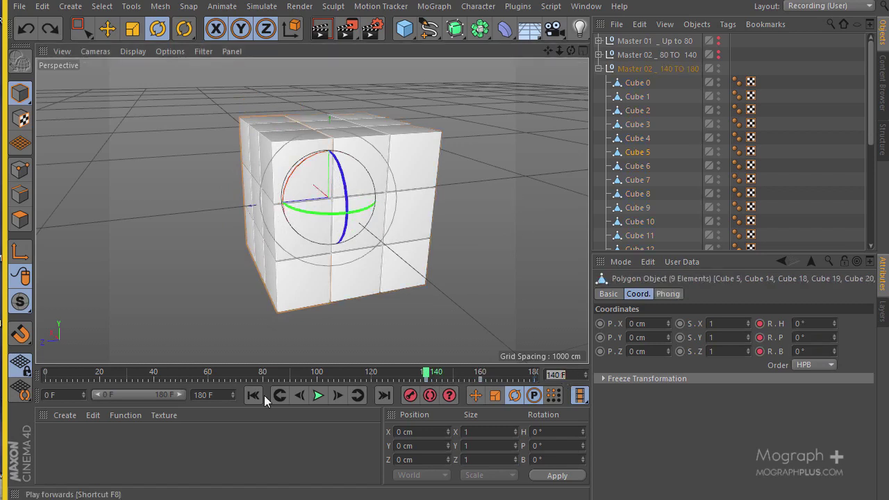
{"action": "left_click", "coordinate": [208, 394]}
{"action": "type", "text": "160"}
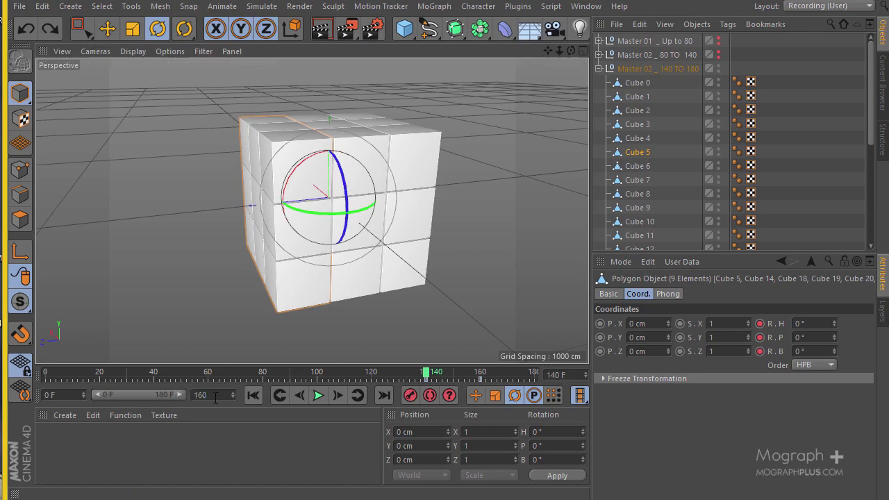
{"action": "key", "text": "Return"}
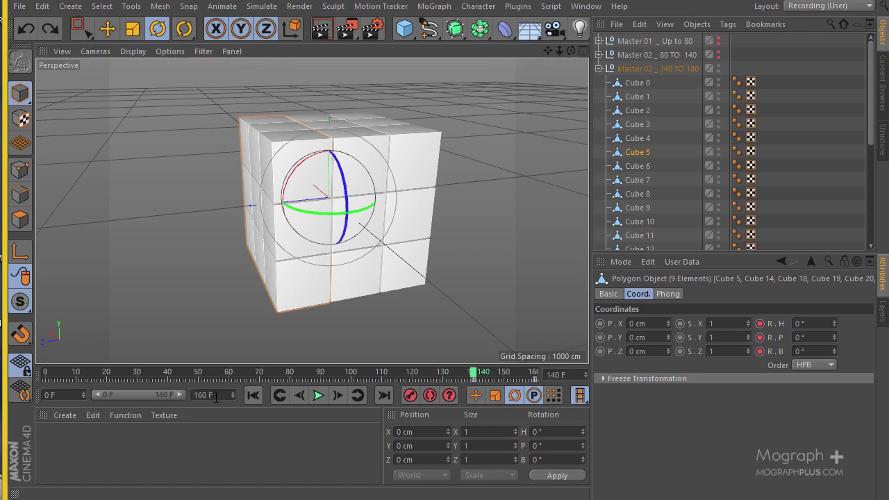
{"action": "left_click", "coordinate": [178, 221]}
{"action": "left_click_drag", "start_coordinate": [258, 229], "coordinate": [312, 216], "text": "alt"}
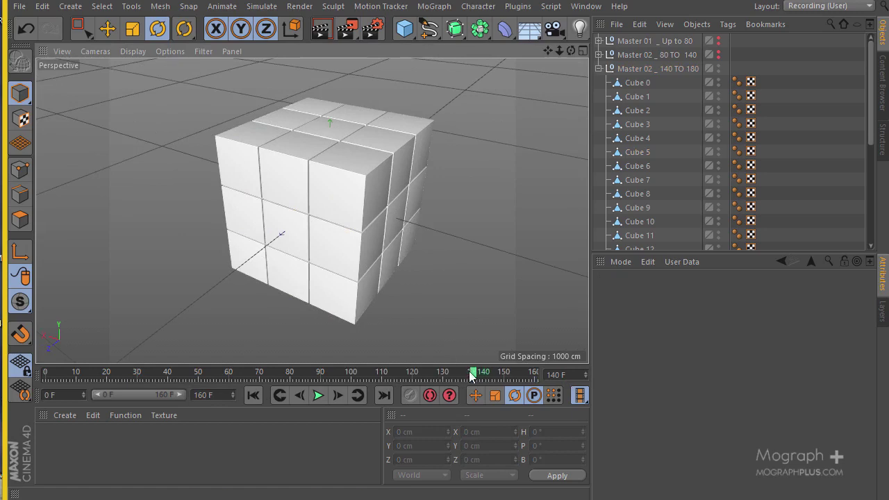
{"action": "mouse_move", "coordinate": [475, 375]}
{"action": "left_mouse_down"}
{"action": "mouse_move", "coordinate": [416, 375]}
{"action": "mouse_move", "coordinate": [544, 375]}
{"action": "mouse_move", "coordinate": [382, 375]}
{"action": "mouse_move", "coordinate": [610, 373]}
{"action": "left_mouse_up"}
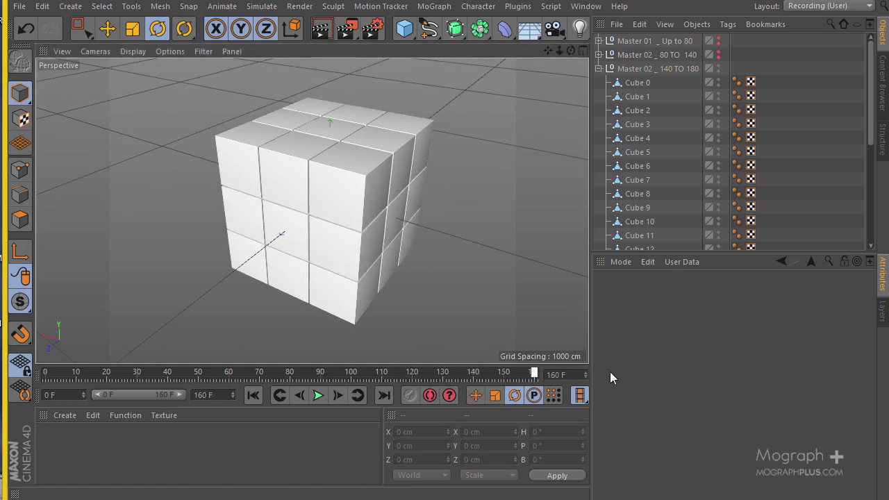
Hide the Master 02 _ 140 TO 180 null, and make Master 01 _ Up to 80 visible with its basic properties shown at frame 79.
{"action": "left_click", "coordinate": [598, 68]}
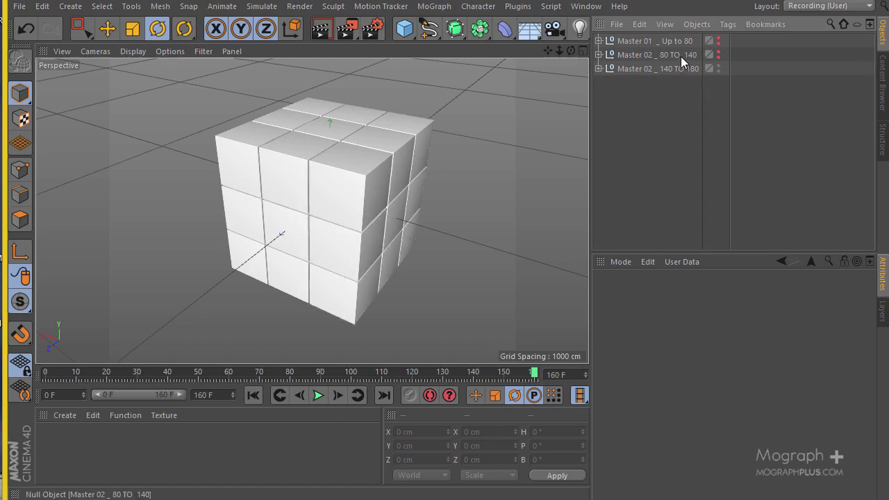
{"action": "left_click", "coordinate": [640, 40]}
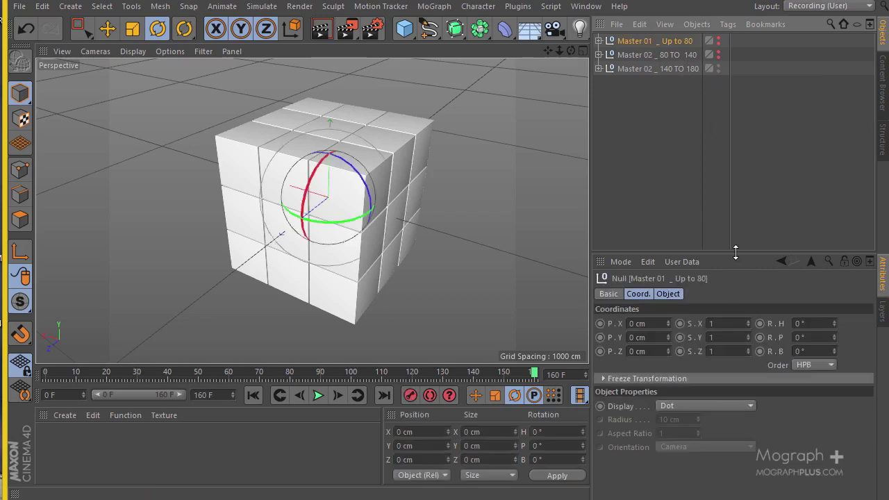
{"action": "left_click_drag", "start_coordinate": [735, 251], "coordinate": [732, 196]}
{"action": "left_click", "coordinate": [609, 238]}
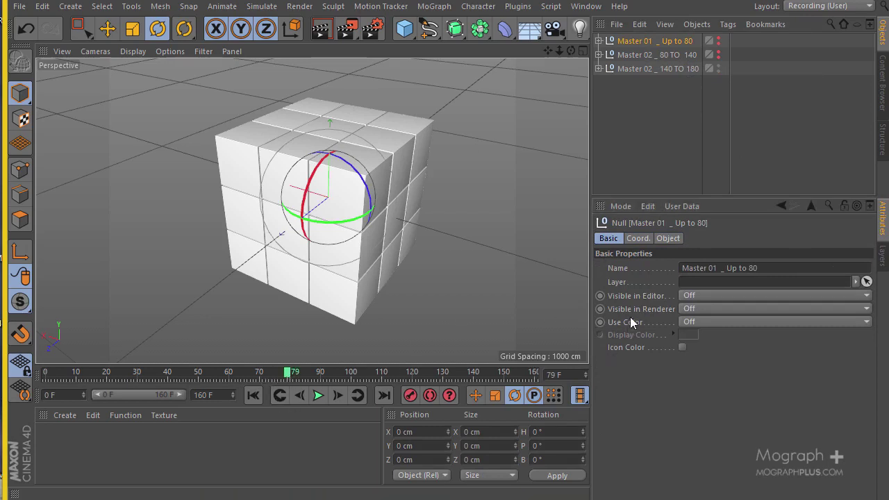
{"action": "left_click", "coordinate": [718, 67]}
{"action": "left_click", "coordinate": [718, 42]}
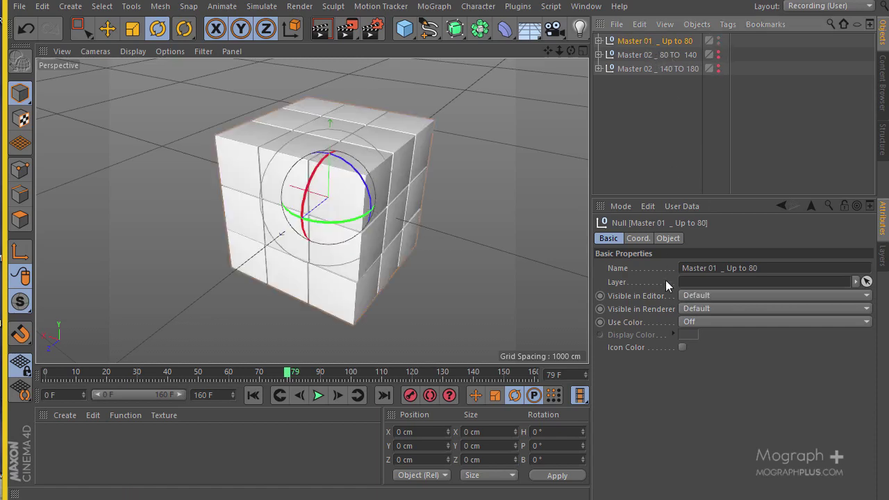
Keyframe the editor and renderer visibility of Master 01 _ Up to 80 as Default at frame 79 and Off at frame 80.
{"action": "left_click", "coordinate": [599, 296]}
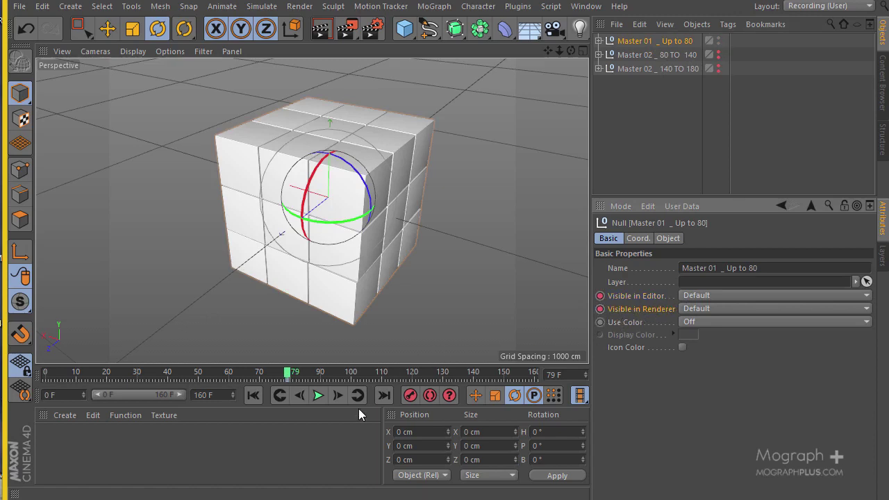
{"action": "left_click", "coordinate": [338, 396]}
{"action": "left_click", "coordinate": [722, 294]}
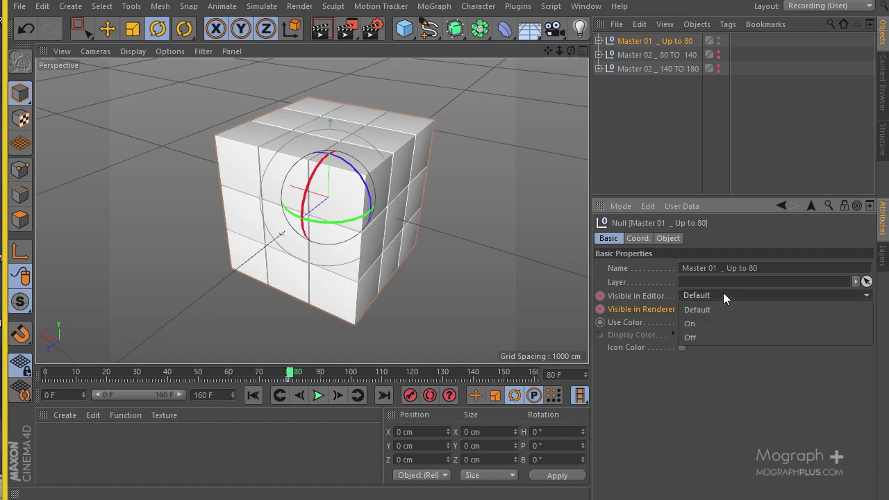
{"action": "left_click", "coordinate": [711, 336]}
{"action": "left_click", "coordinate": [704, 308]}
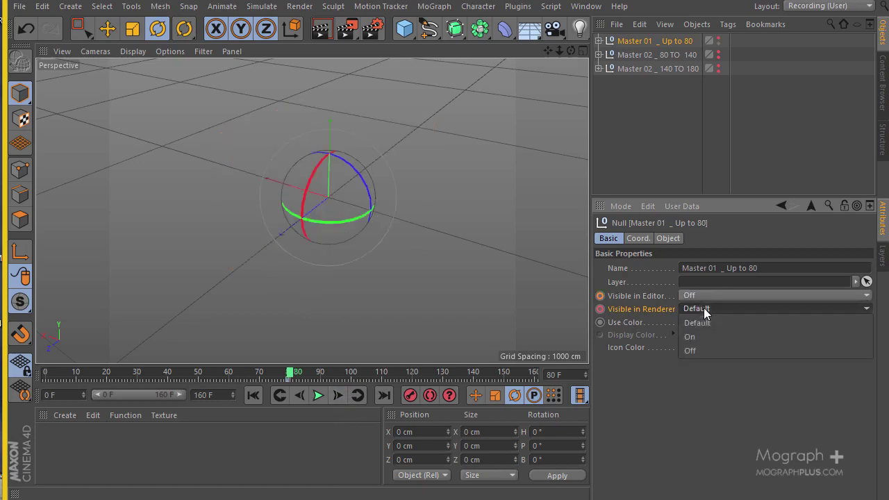
{"action": "left_click", "coordinate": [711, 349]}
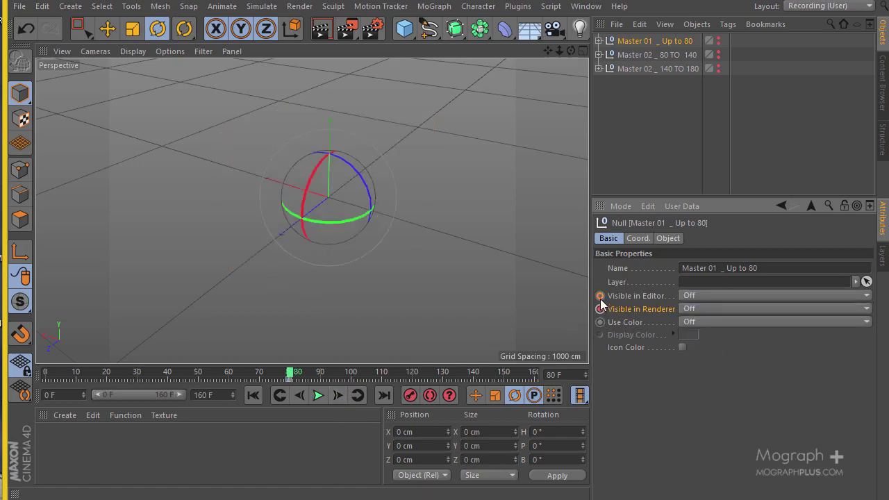
{"action": "left_click", "coordinate": [599, 295]}
Keyframe the editor and renderer visibility of Master 02 _ 80 TO 140 as Off at frame 79 and Default at frame 80.
{"action": "key", "text": "f"}
{"action": "left_click", "coordinate": [658, 55]}
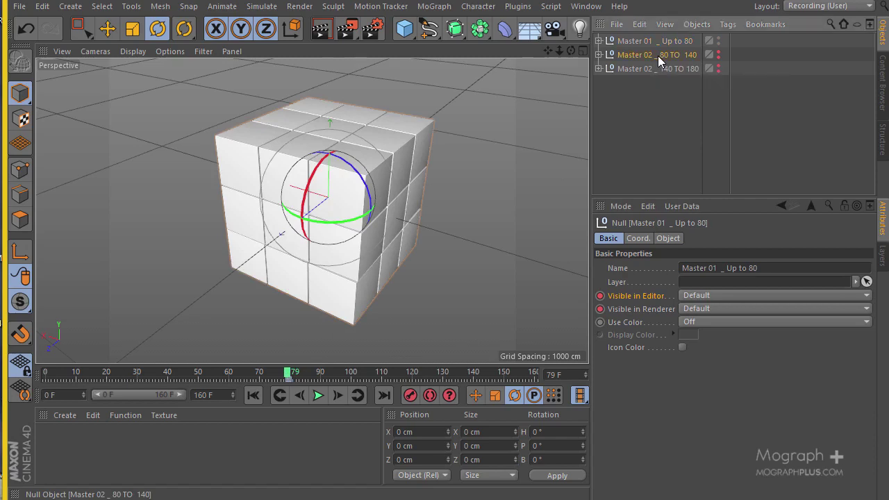
{"action": "left_click", "coordinate": [598, 297]}
{"action": "left_click", "coordinate": [599, 308]}
{"action": "left_click", "coordinate": [336, 395]}
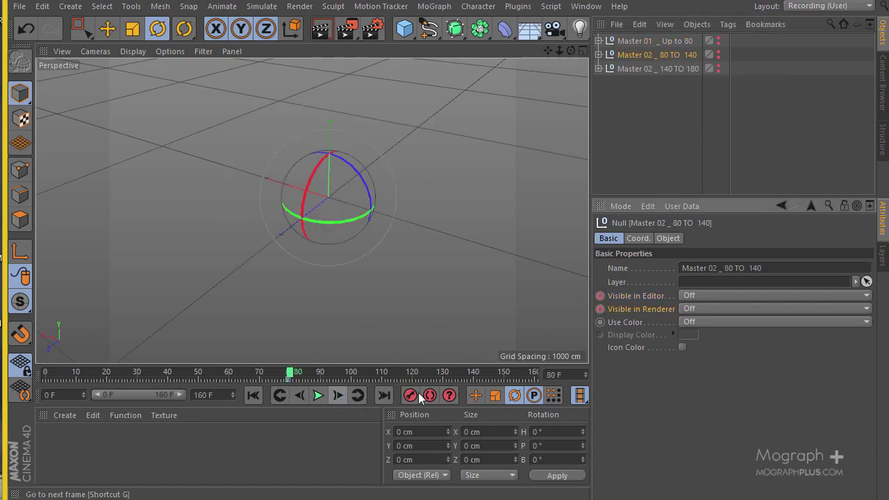
{"action": "left_click", "coordinate": [715, 295]}
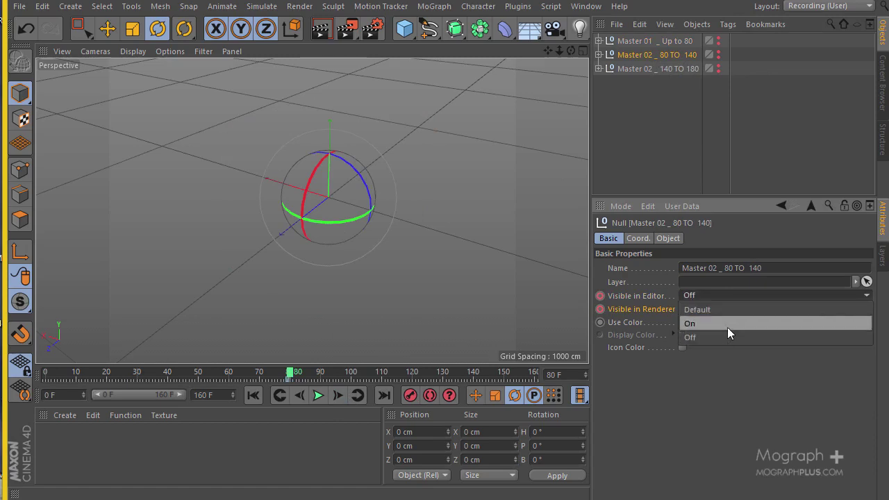
{"action": "left_click", "coordinate": [726, 310]}
{"action": "left_click", "coordinate": [700, 308]}
{"action": "left_click", "coordinate": [696, 322]}
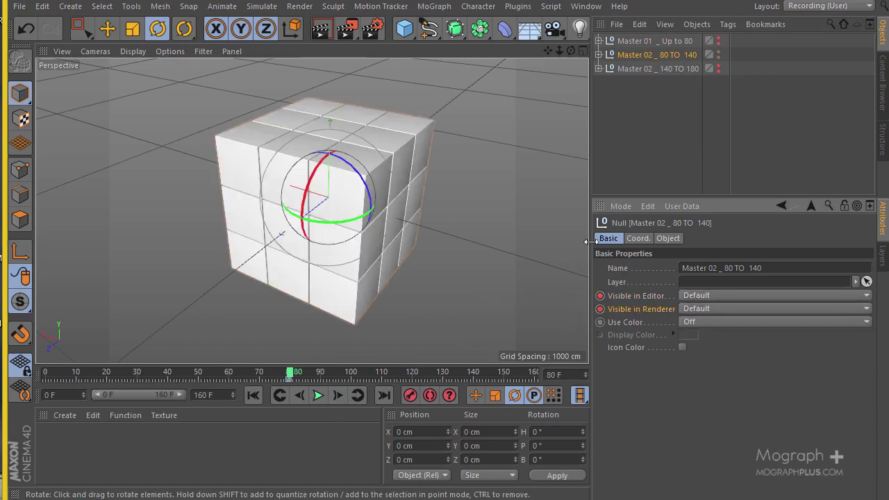
Rename the third master null as Master 02 _ 140 TO 160.
{"action": "left_click", "coordinate": [683, 68]}
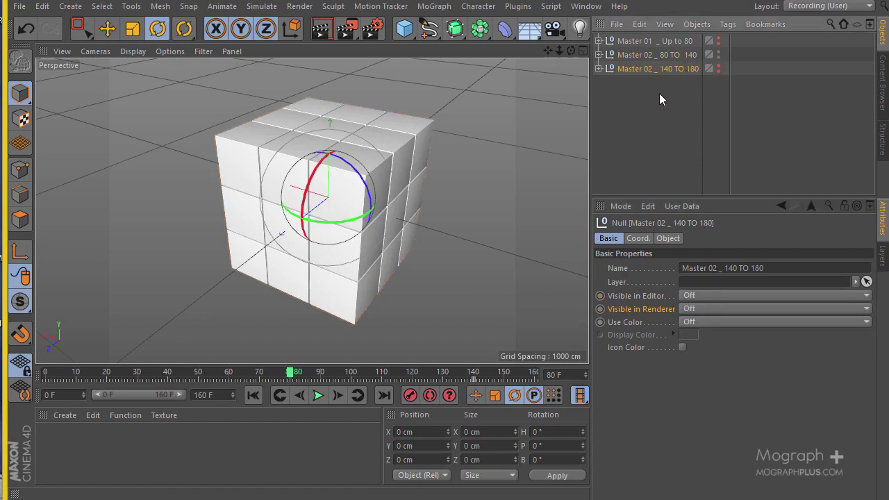
{"action": "double_click", "coordinate": [696, 69]}
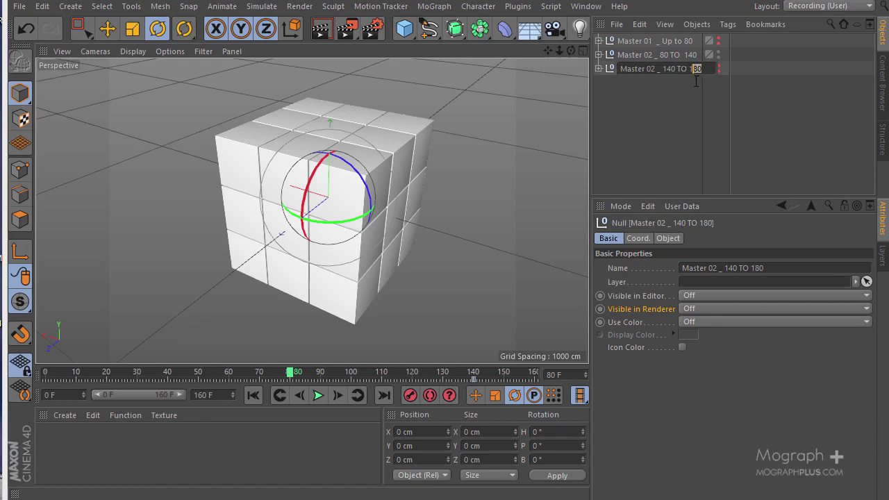
{"action": "key", "text": "Return"}
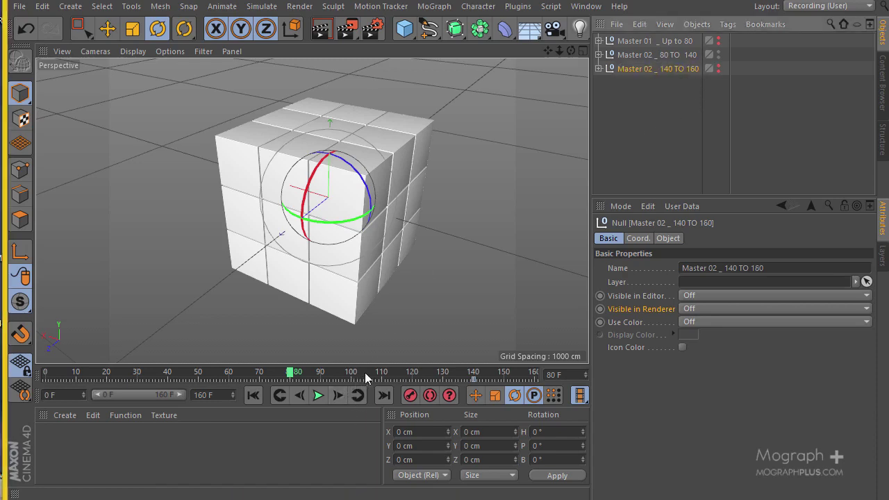
Keyframe the editor and renderer visibility of Master 02 _ 80 TO 140 as Default at frame 139 and Off at frame 140.
{"action": "left_click_drag", "start_coordinate": [442, 372], "coordinate": [472, 375]}
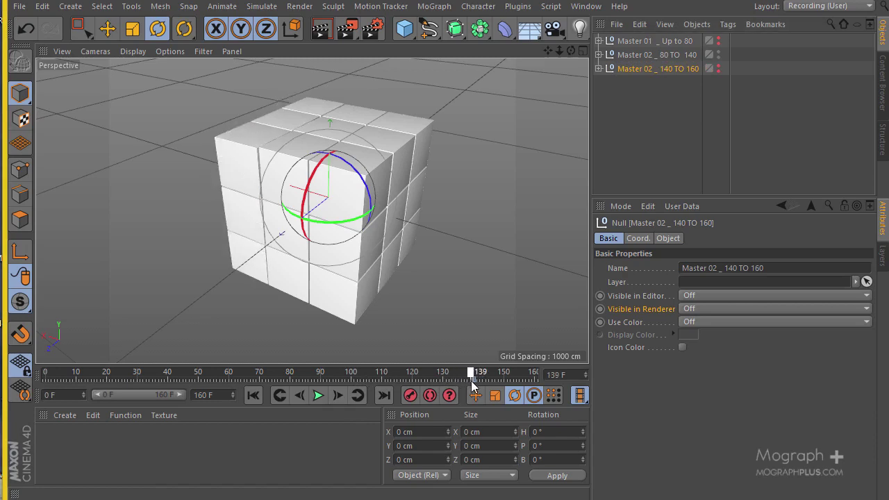
{"action": "left_click", "coordinate": [657, 55]}
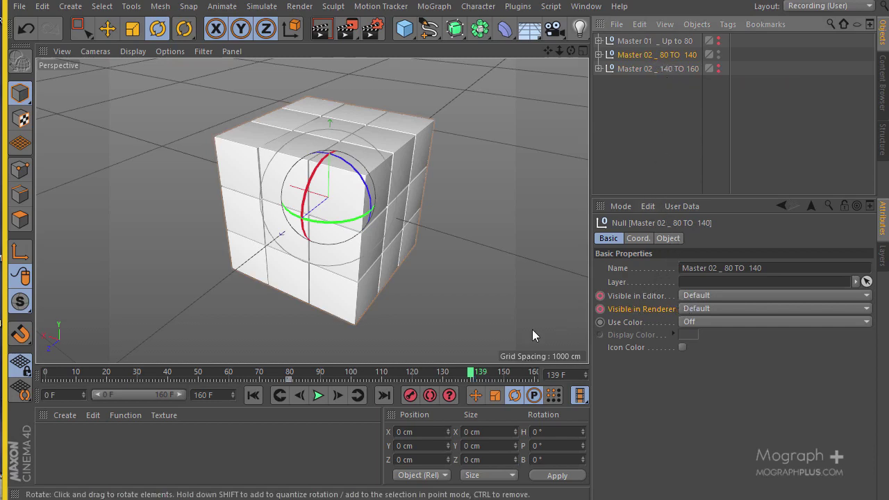
{"action": "left_click", "coordinate": [599, 297], "text": "ctrl"}
{"action": "left_click", "coordinate": [600, 309], "text": "ctrl"}
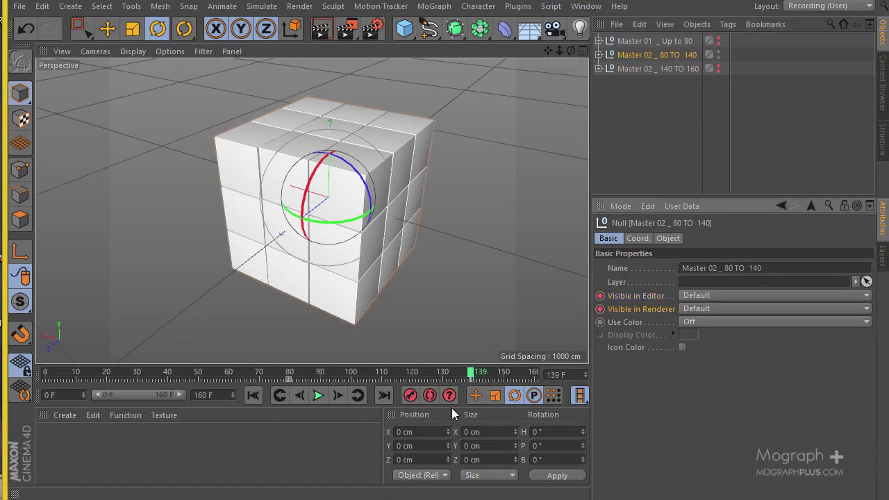
{"action": "left_click", "coordinate": [333, 395]}
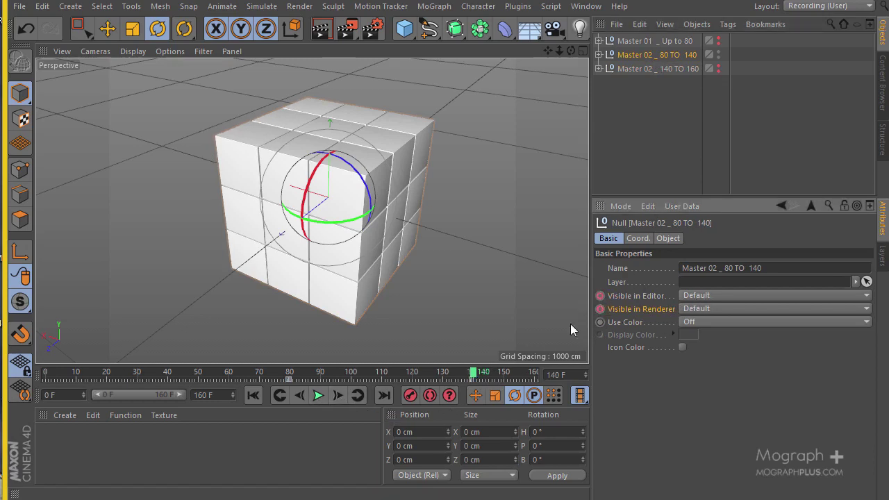
{"action": "left_click", "coordinate": [717, 295]}
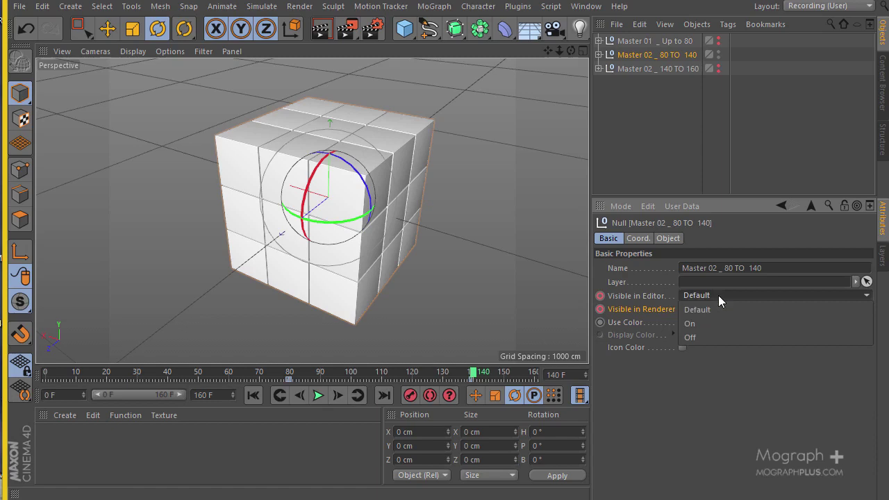
{"action": "left_click", "coordinate": [722, 337]}
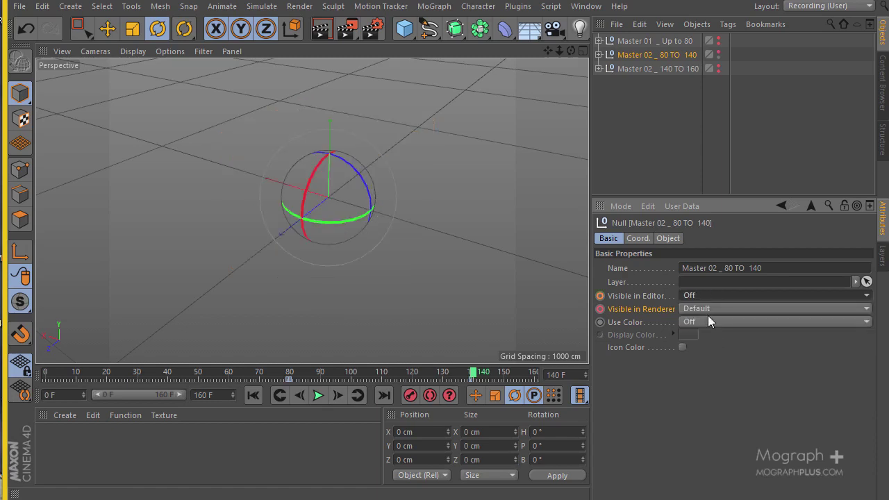
{"action": "left_click", "coordinate": [707, 320]}
{"action": "left_click", "coordinate": [672, 371]}
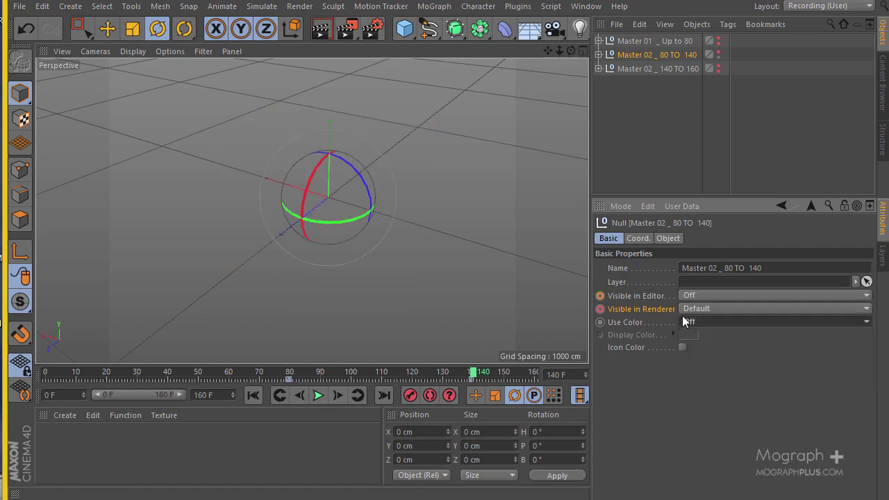
{"action": "left_click", "coordinate": [696, 311]}
{"action": "left_click", "coordinate": [698, 351]}
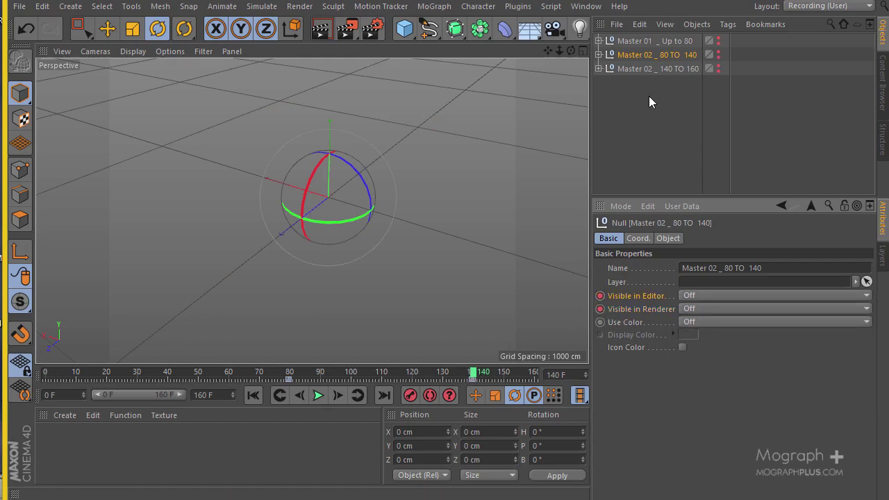
Keyframe the editor and renderer visibility of Master 02 _ 140 TO 160 as Off at frame 139 and On at frame 140.
{"action": "left_click", "coordinate": [664, 70]}
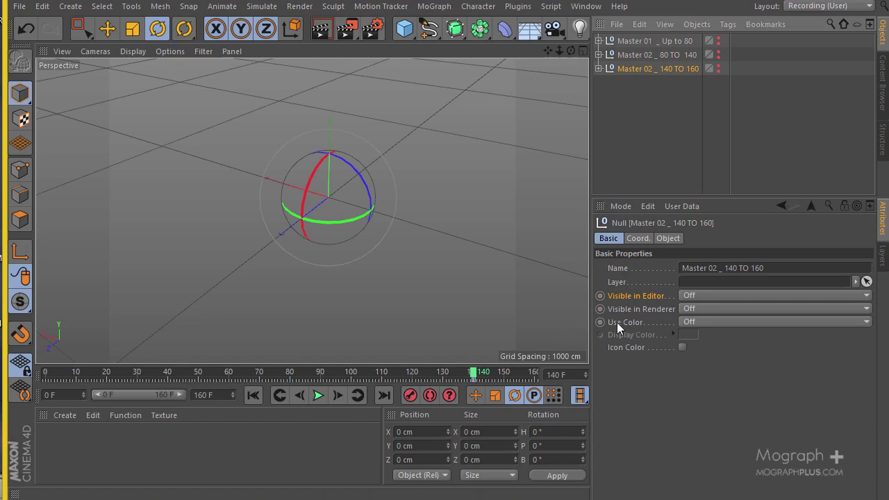
{"action": "left_click", "coordinate": [298, 396]}
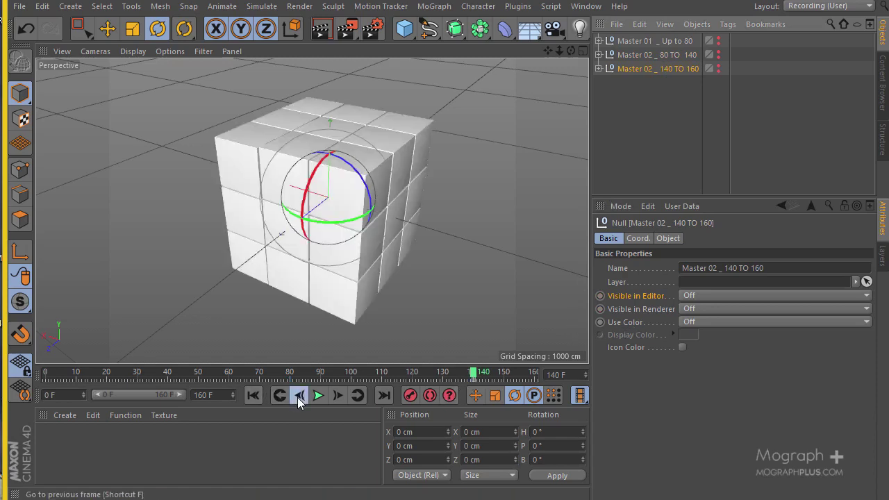
{"action": "left_click", "coordinate": [600, 297]}
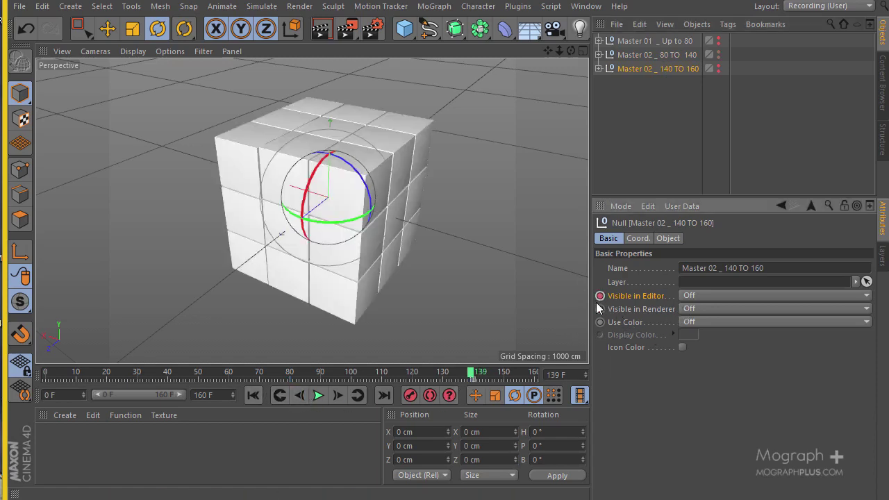
{"action": "left_click", "coordinate": [338, 397]}
{"action": "left_click", "coordinate": [747, 295]}
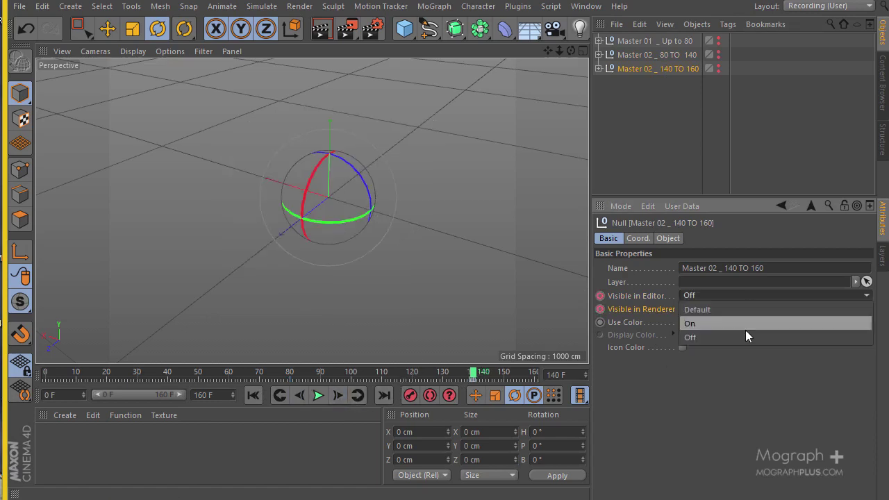
{"action": "left_click", "coordinate": [742, 326]}
{"action": "left_click", "coordinate": [718, 309]}
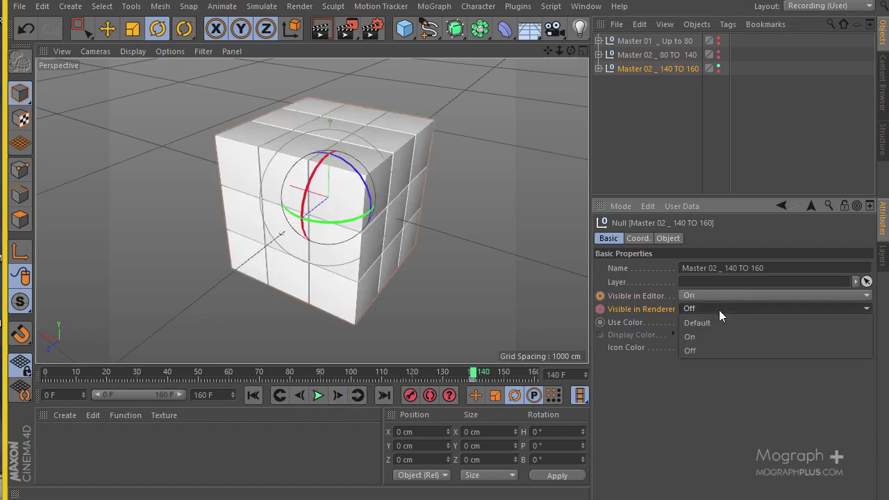
{"action": "left_click", "coordinate": [712, 338]}
{"action": "left_click", "coordinate": [600, 309]}
{"action": "left_click", "coordinate": [600, 296]}
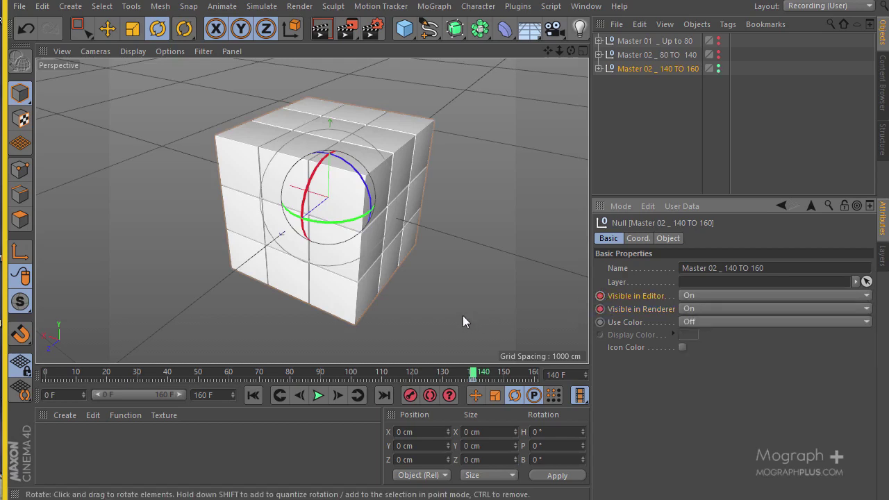
Return to frame 0, save the project and widen the application window to the screen's edge.
{"action": "left_click_drag", "start_coordinate": [174, 373], "coordinate": [46, 372]}
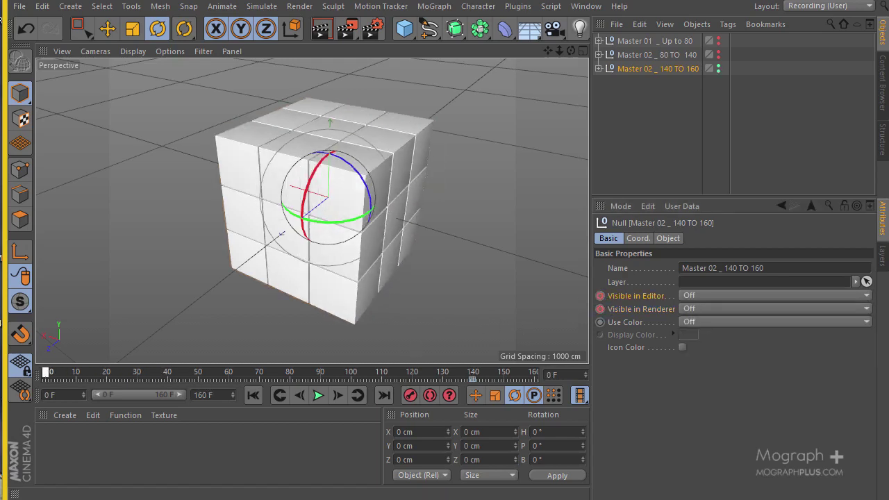
{"action": "left_click", "coordinate": [19, 6]}
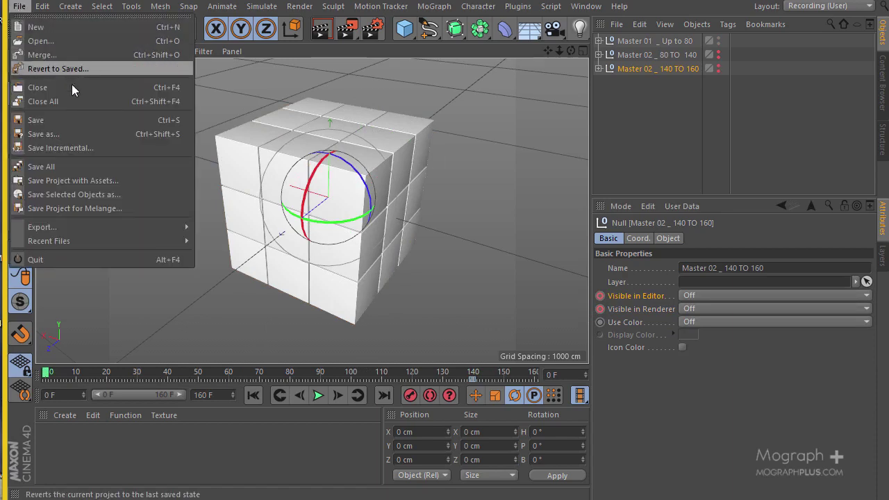
{"action": "left_click", "coordinate": [69, 120]}
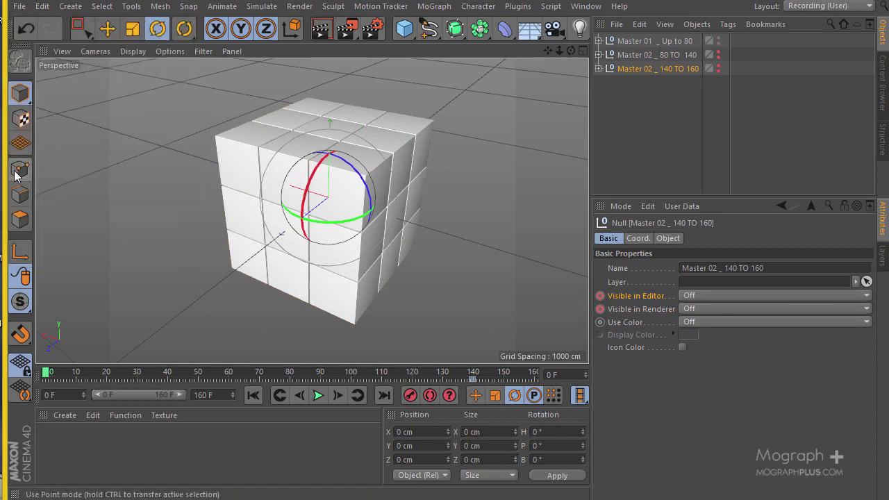
{"action": "left_click_drag", "start_coordinate": [5, 170], "coordinate": [0, 170]}
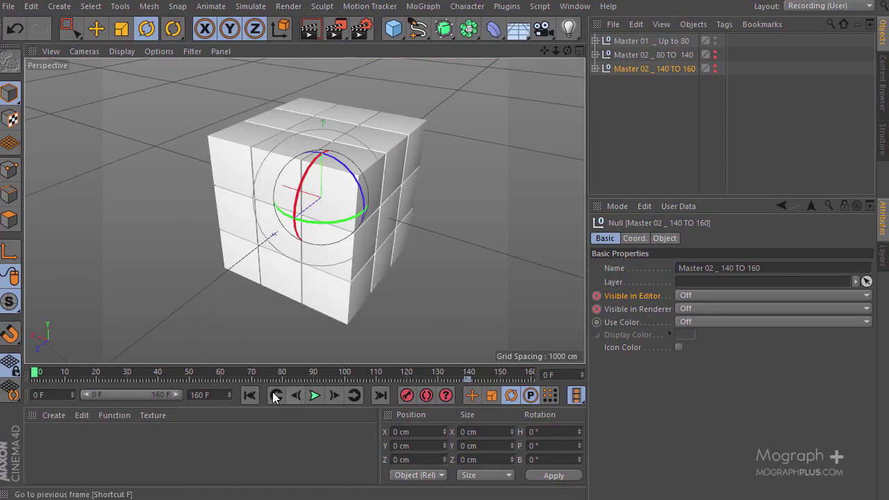
Play the animation from the start to review the switches between the master nulls, and return to frame 0.
{"action": "left_click", "coordinate": [314, 395]}
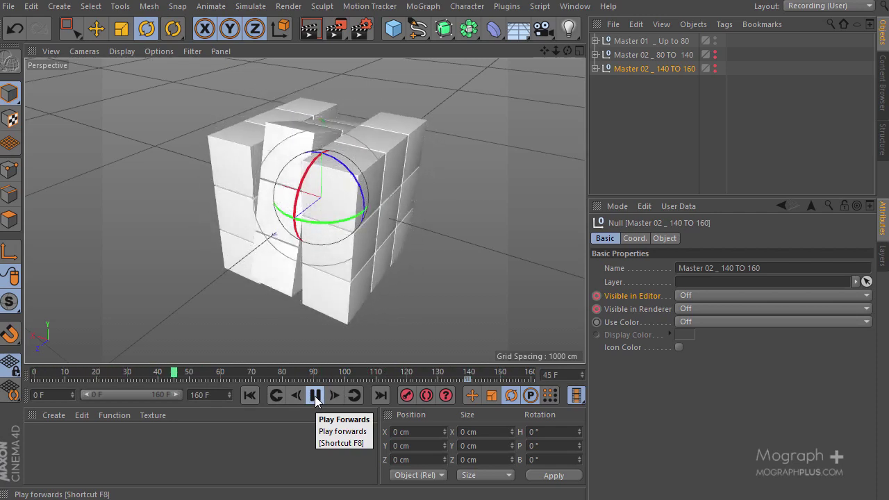
{"action": "left_click", "coordinate": [315, 396]}
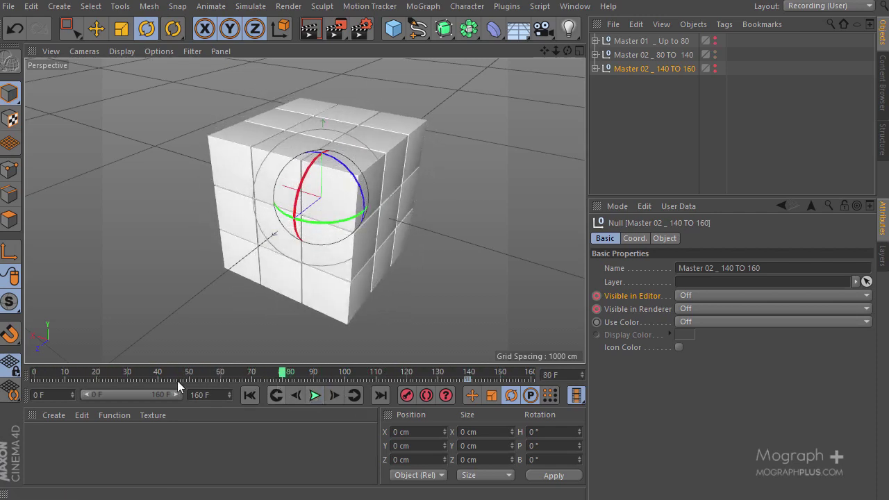
{"action": "left_click_drag", "start_coordinate": [198, 375], "coordinate": [34, 377]}
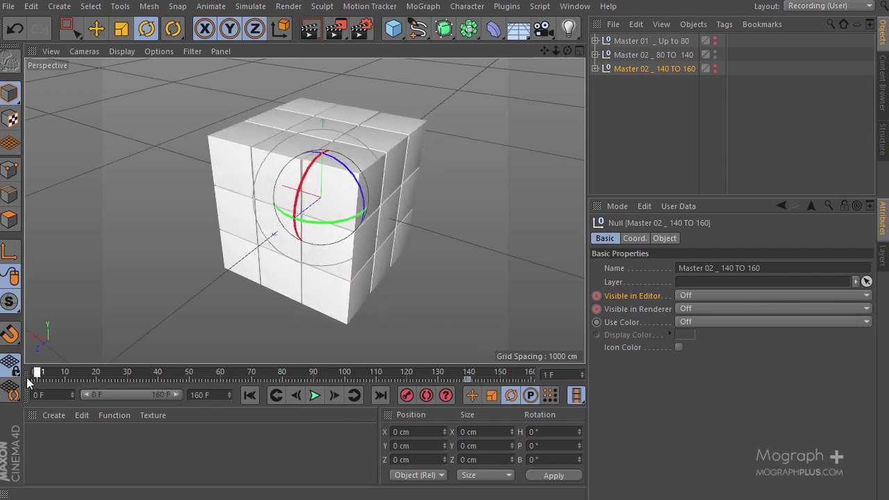
{"action": "left_click", "coordinate": [315, 396]}
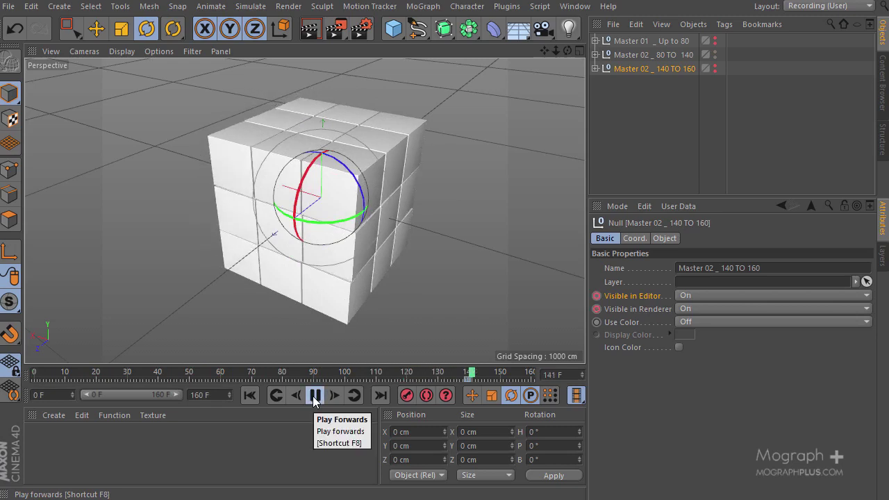
{"action": "left_click", "coordinate": [313, 397]}
{"action": "left_click", "coordinate": [313, 397]}
{"action": "left_click", "coordinate": [313, 396]}
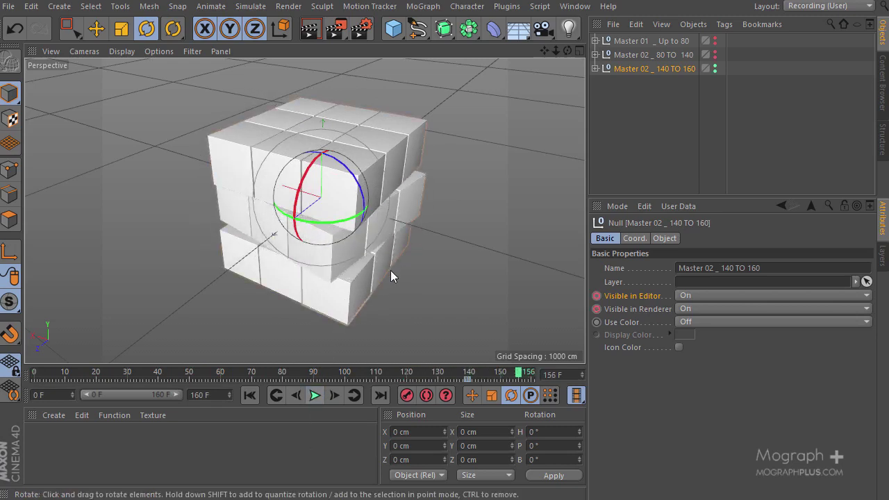
{"action": "left_click_drag", "start_coordinate": [434, 375], "coordinate": [33, 374]}
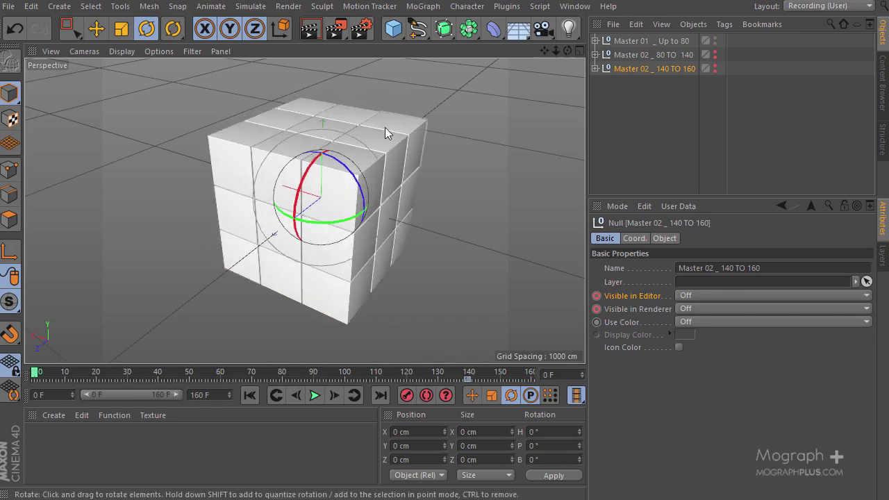
Select the front upper corner cube of Master 01 _ Up to 80 and examine its rotation from frame 0 to 80.
{"action": "left_click", "coordinate": [545, 108]}
{"action": "left_click", "coordinate": [334, 170]}
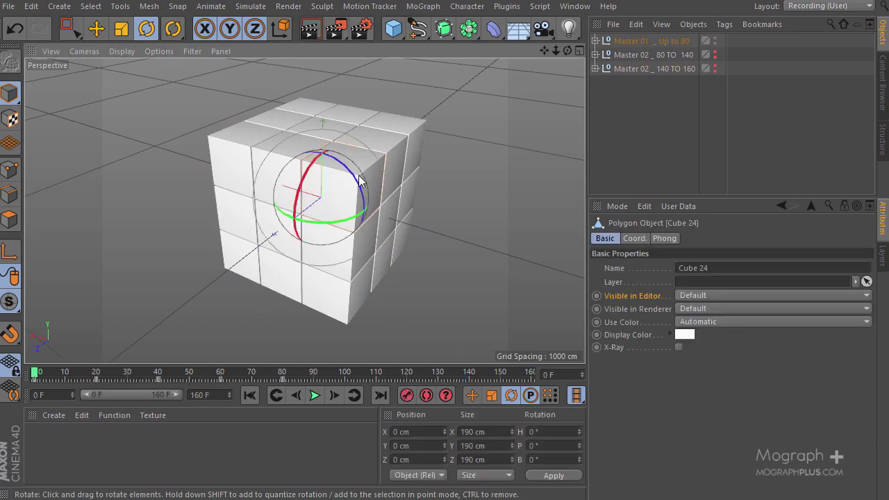
{"action": "left_click_drag", "start_coordinate": [334, 161], "coordinate": [264, 133], "text": "alt"}
{"action": "scroll", "coordinate": [220, 306], "scroll_direction": "up", "scroll_amount": 2}
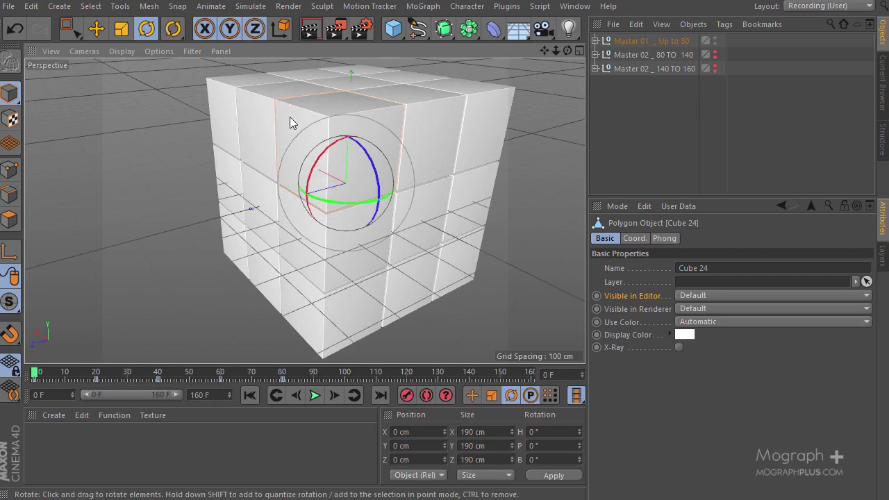
{"action": "left_click", "coordinate": [155, 107]}
{"action": "left_click", "coordinate": [331, 125]}
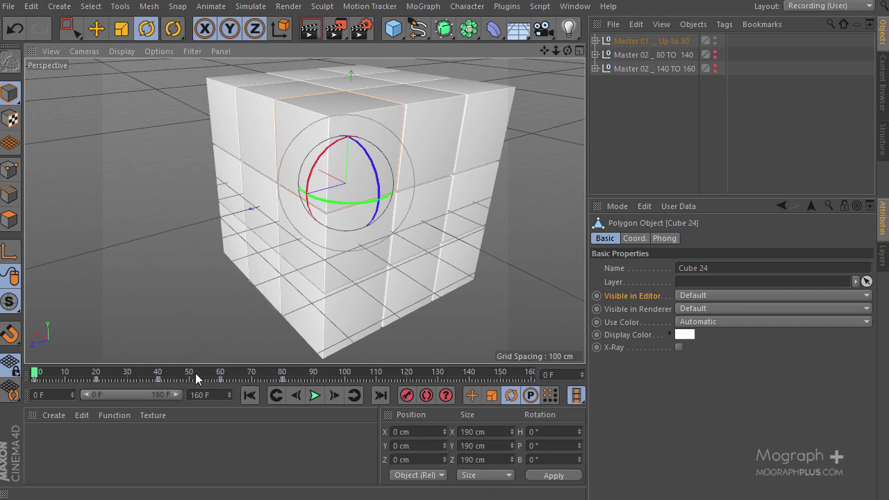
{"action": "left_click_drag", "start_coordinate": [197, 373], "coordinate": [283, 377]}
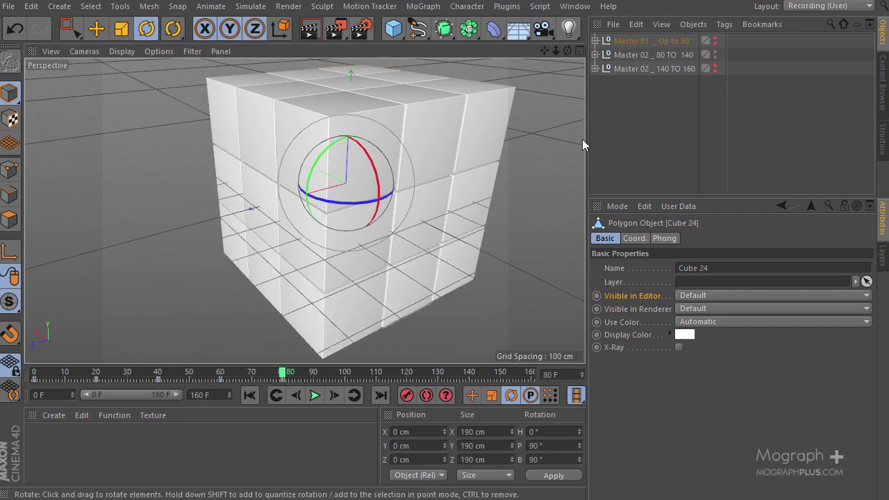
Expand Master 02 _ 80 TO 140, return to frame 0 and select the cube's front upper corner piece.
{"action": "left_click", "coordinate": [596, 55]}
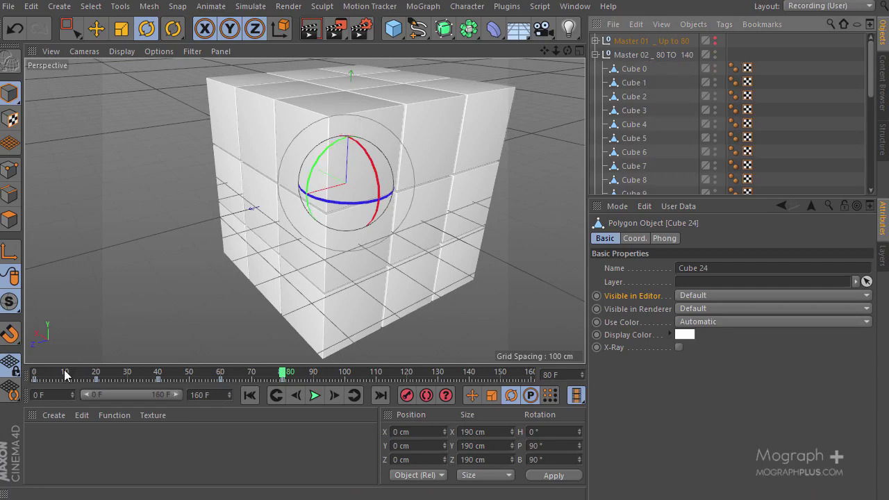
{"action": "left_click_drag", "start_coordinate": [64, 373], "coordinate": [15, 377]}
{"action": "left_click", "coordinate": [105, 273]}
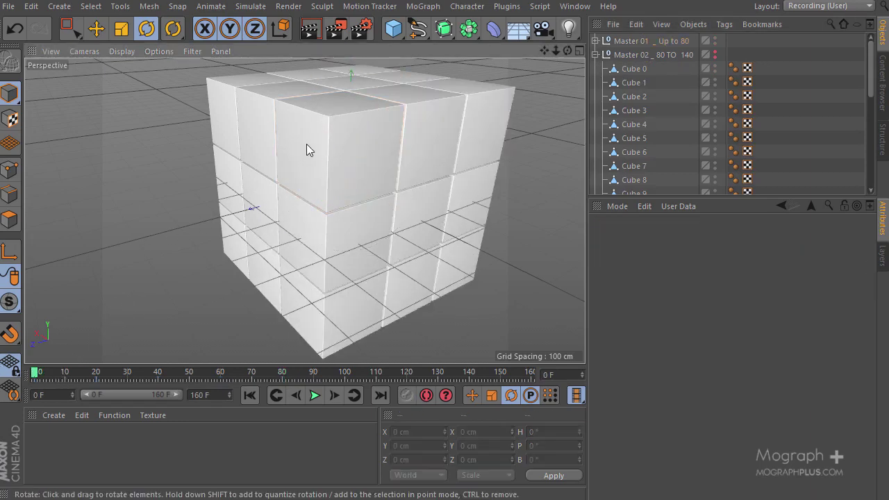
{"action": "left_click", "coordinate": [293, 171]}
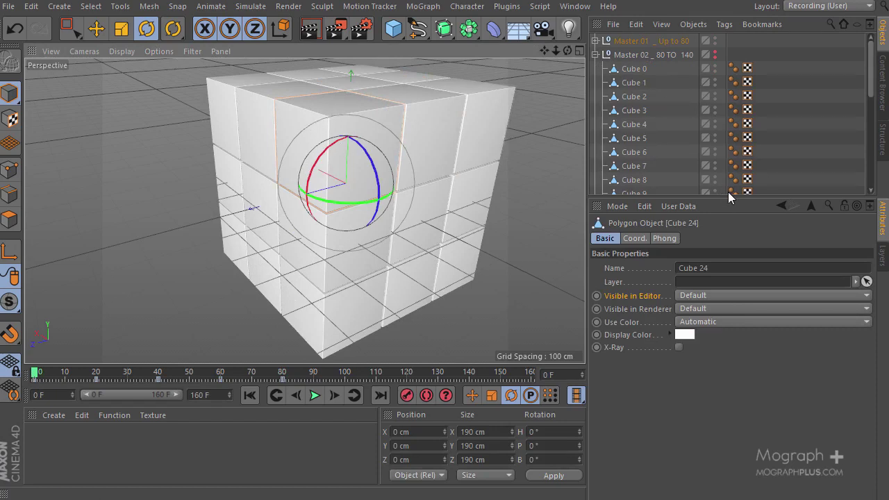
Enlarge the object list, collapse Master 02 _ 80 TO 140 and expand Master 01 _ Up to 80 to locate the selected cube.
{"action": "left_click_drag", "start_coordinate": [722, 201], "coordinate": [722, 305]}
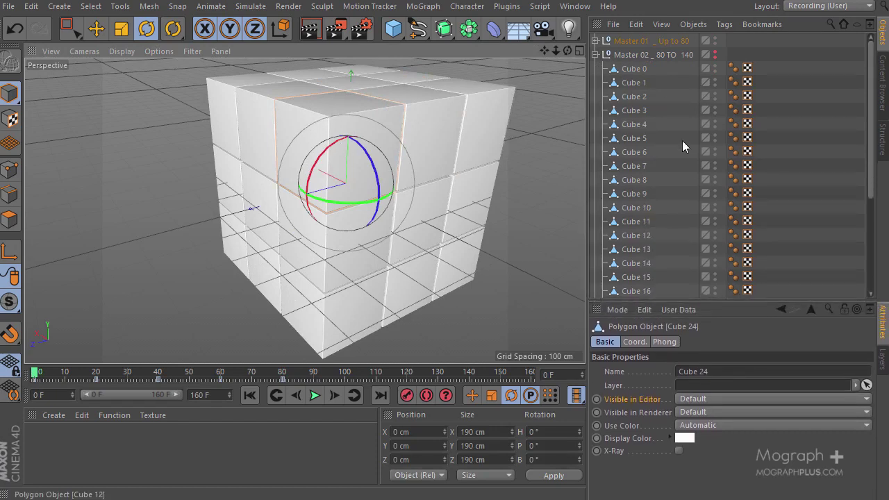
{"action": "left_click", "coordinate": [595, 54]}
{"action": "left_click", "coordinate": [595, 41]}
{"action": "scroll", "coordinate": [703, 155], "scroll_direction": "down", "scroll_amount": 5}
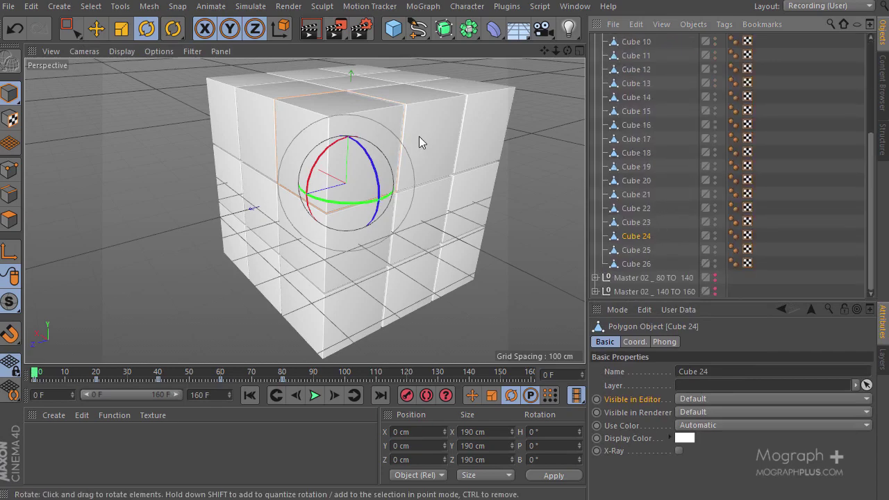
Select the front upper corner piece on another side of the cube, Cube 6, and locate it under Master 01 _ Up to 80.
{"action": "scroll", "coordinate": [411, 181], "scroll_direction": "down", "scroll_amount": 3}
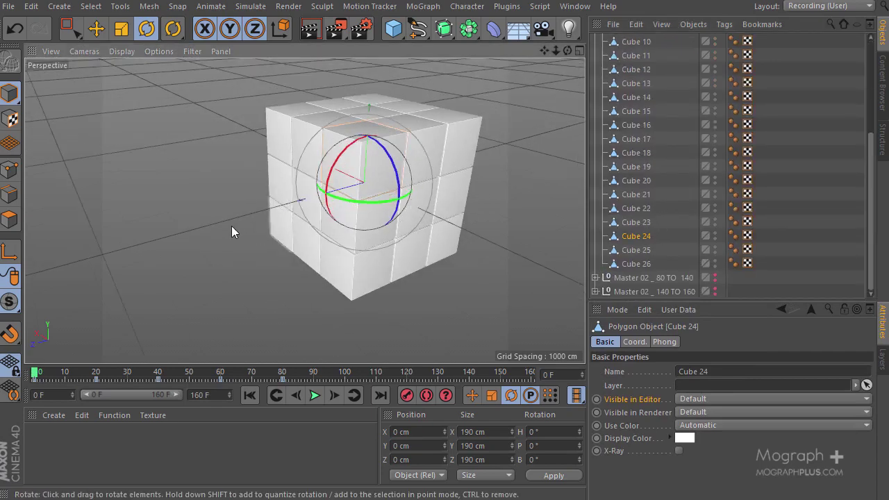
{"action": "left_click_drag", "start_coordinate": [231, 226], "coordinate": [327, 184], "text": "alt"}
{"action": "left_click", "coordinate": [398, 111]}
{"action": "left_click", "coordinate": [348, 146]}
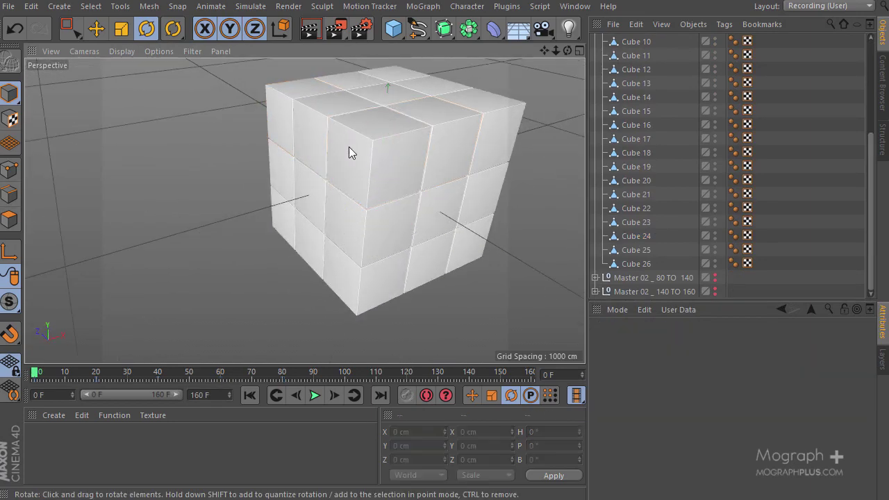
{"action": "scroll", "coordinate": [705, 153], "scroll_direction": "up", "scroll_amount": 4}
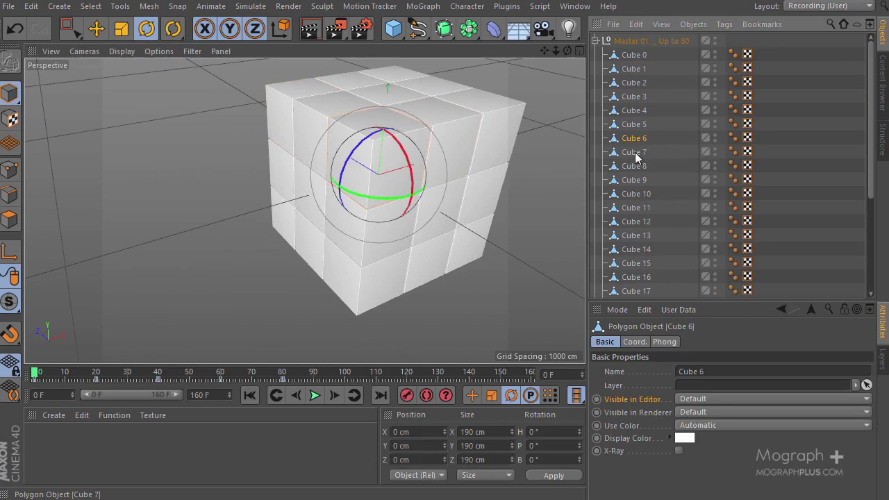
{"action": "left_click_drag", "start_coordinate": [274, 203], "coordinate": [242, 234], "text": "alt"}
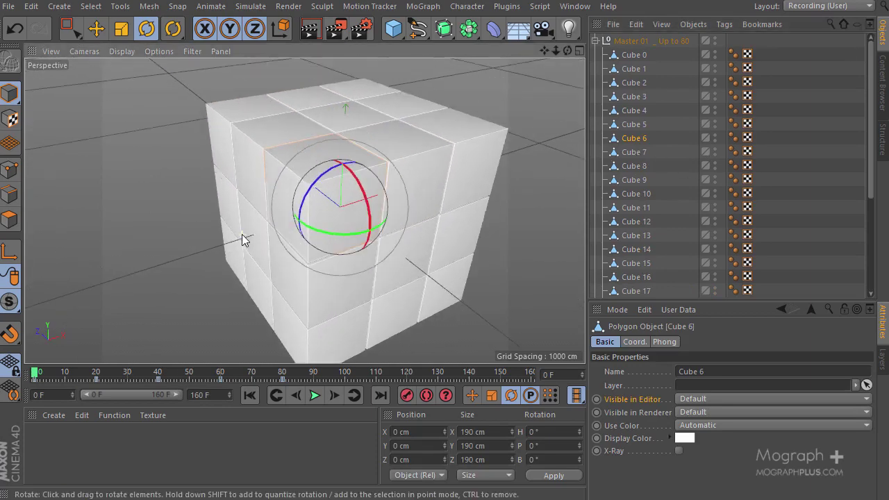
Add a Sphere and move it in the Top view onto the corner cube at about X -203 cm, Z -198 cm.
{"action": "left_click", "coordinate": [394, 28]}
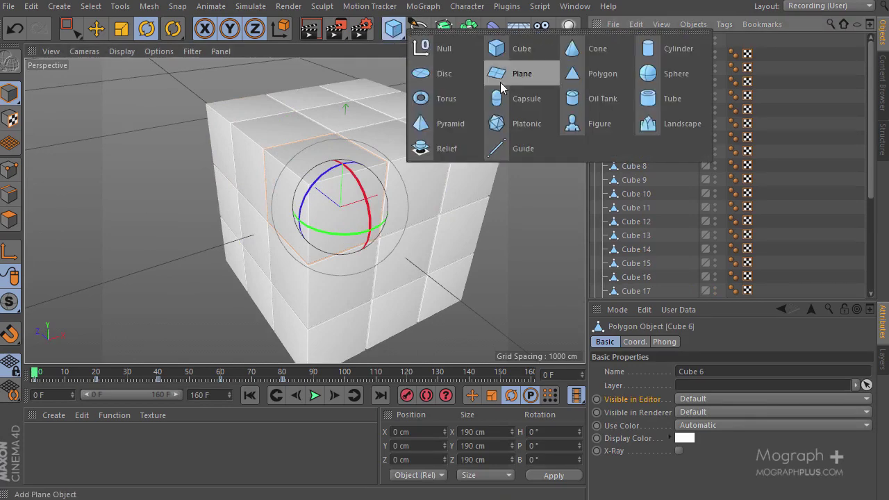
{"action": "left_click", "coordinate": [687, 76]}
{"action": "middle_click", "coordinate": [407, 165]}
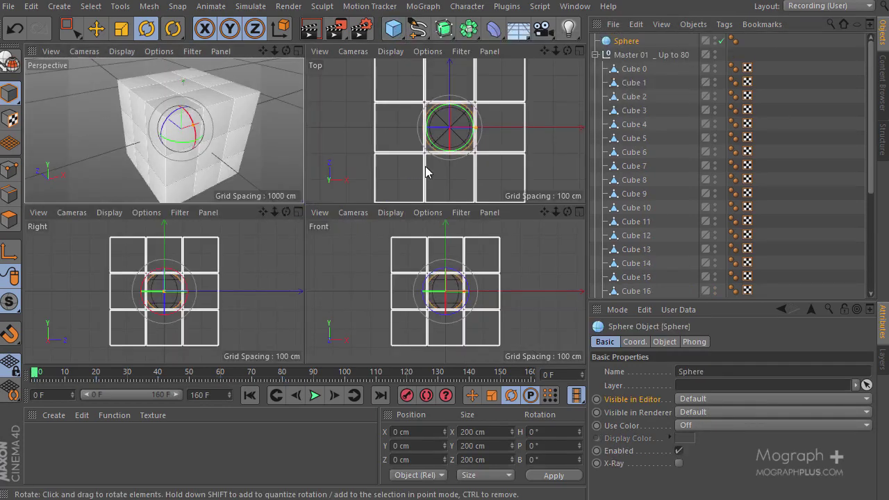
{"action": "middle_click", "coordinate": [425, 172]}
{"action": "middle_click", "coordinate": [334, 162]}
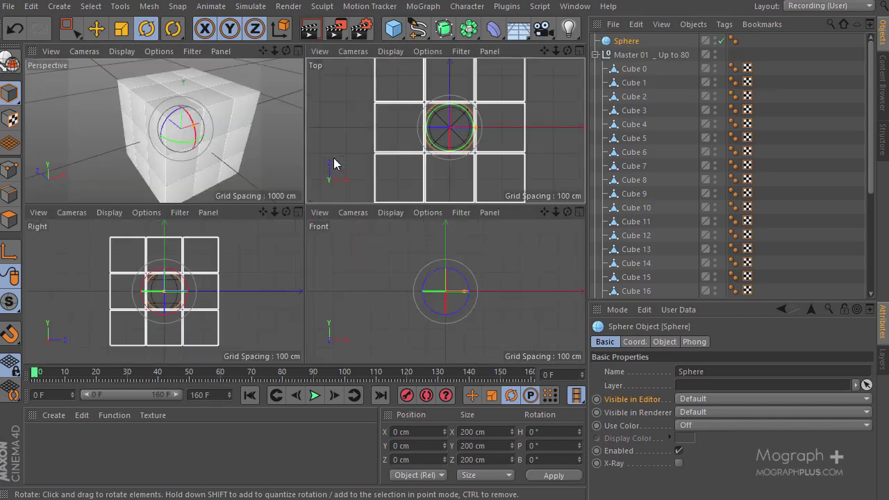
{"action": "middle_click", "coordinate": [427, 163]}
{"action": "left_click", "coordinate": [97, 29]}
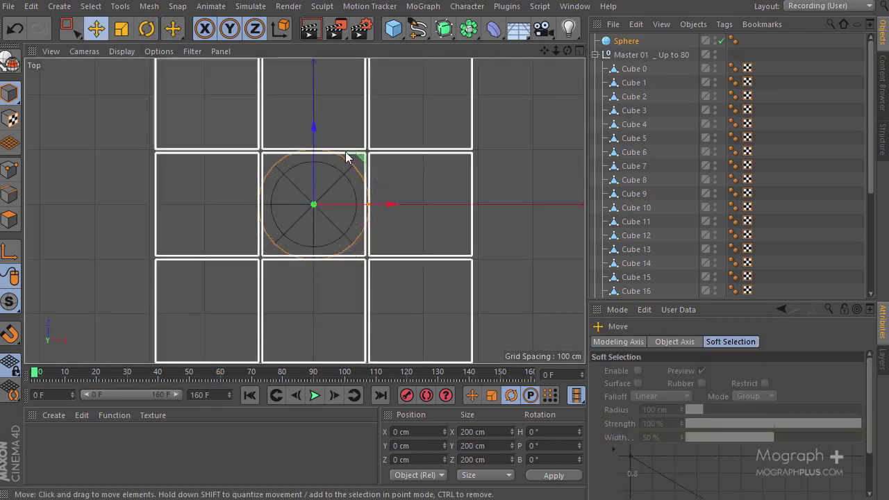
{"action": "middle_click_drag", "start_coordinate": [359, 183], "coordinate": [450, 124], "text": "alt"}
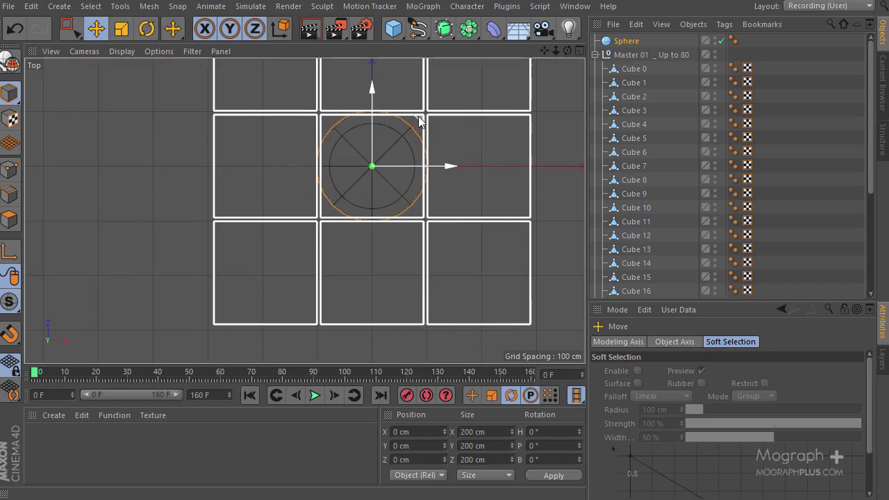
{"action": "left_click_drag", "start_coordinate": [419, 121], "coordinate": [310, 230]}
Raise the Sphere to the upper layer in the perspective view and set its position to X -195, Y 195 and Z -195 cm.
{"action": "middle_click", "coordinate": [259, 188]}
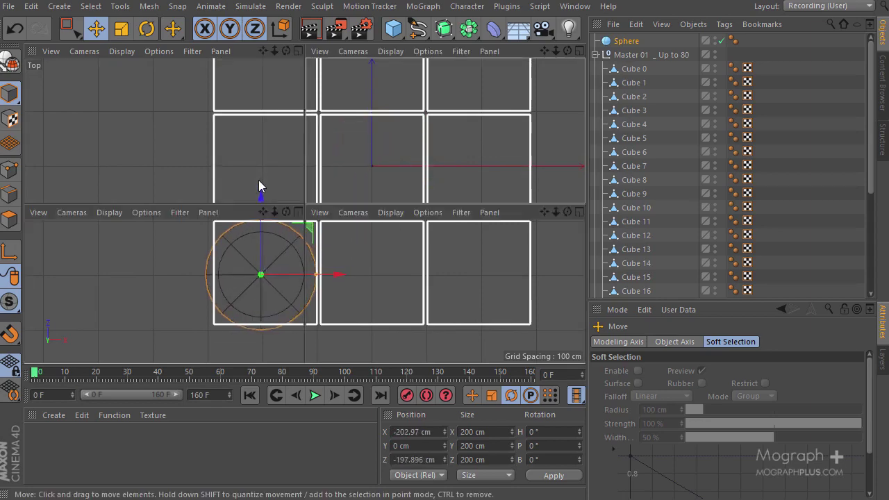
{"action": "middle_click", "coordinate": [311, 190]}
{"action": "left_click_drag", "start_coordinate": [311, 190], "coordinate": [333, 160]}
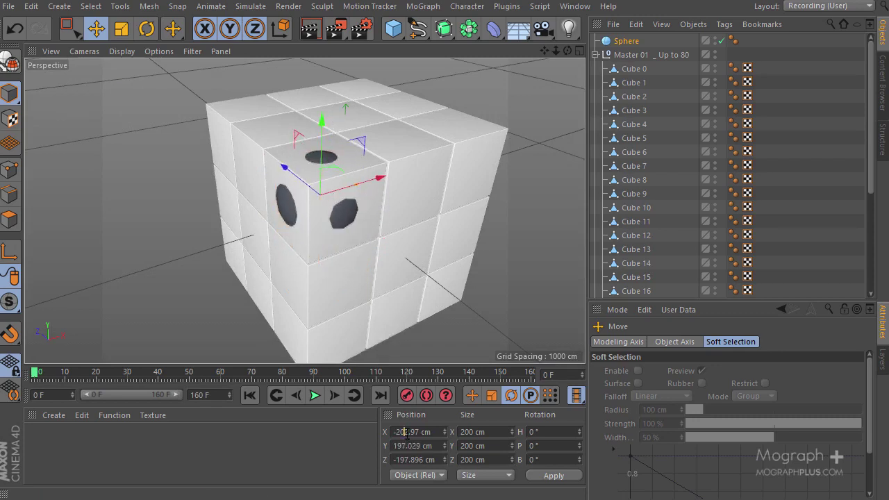
{"action": "type", "text": "-195"}
{"action": "key", "text": "Return"}
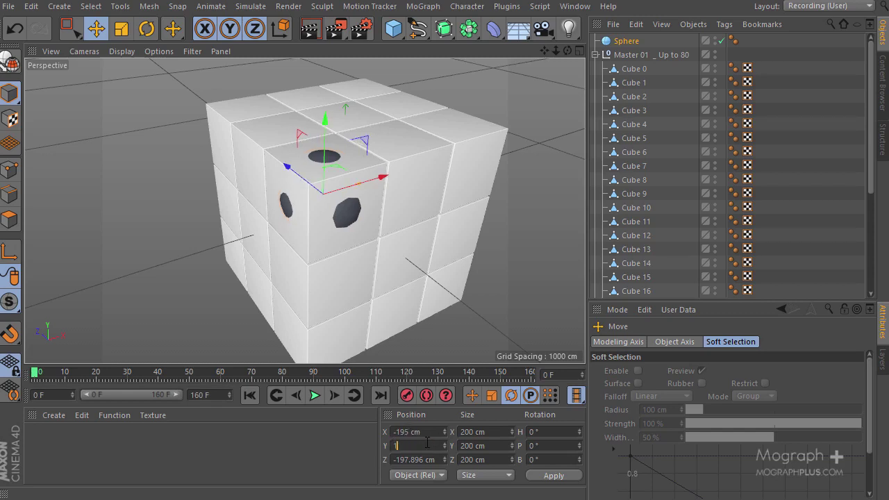
{"action": "left_click", "coordinate": [426, 442]}
{"action": "type", "text": "195"}
{"action": "key", "text": "Return"}
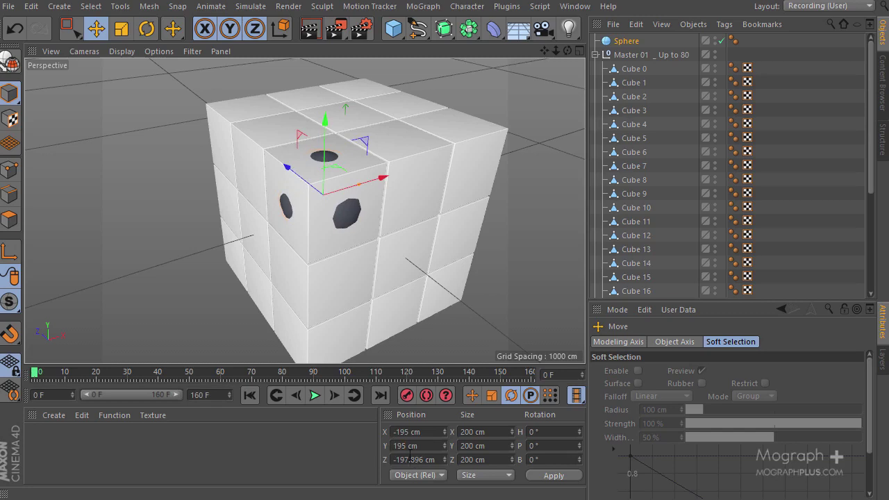
{"action": "left_click", "coordinate": [410, 458]}
{"action": "type", "text": "-195"}
{"action": "key", "text": "Return"}
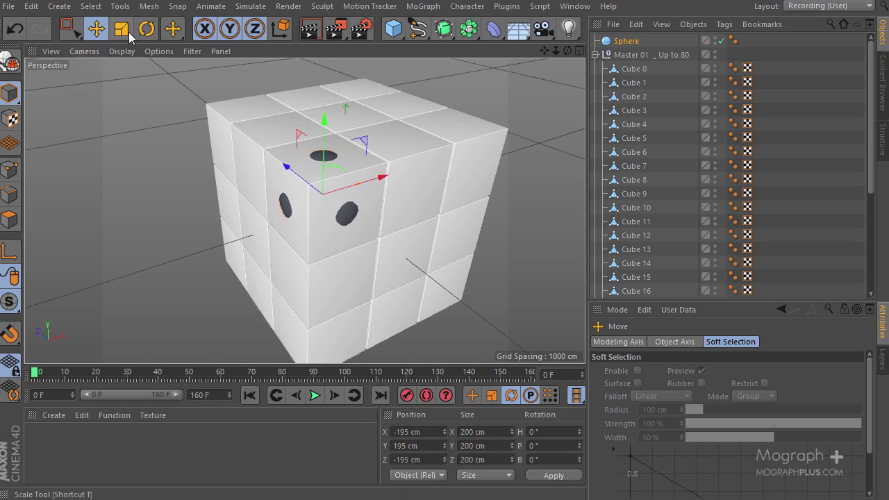
Scale the Sphere uniformly to about 241 cm and make it a child of Cube 6.
{"action": "key", "text": "t"}
{"action": "left_click_drag", "start_coordinate": [187, 118], "coordinate": [278, 119]}
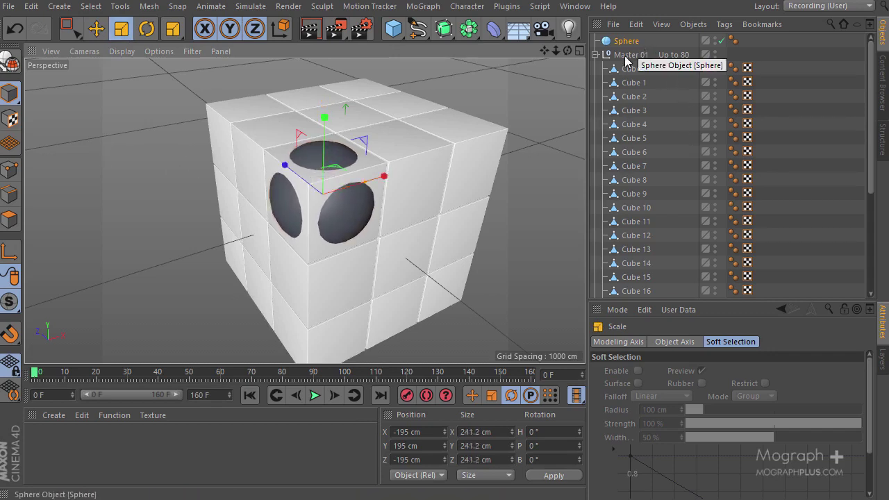
{"action": "left_click_drag", "start_coordinate": [625, 46], "coordinate": [678, 105]}
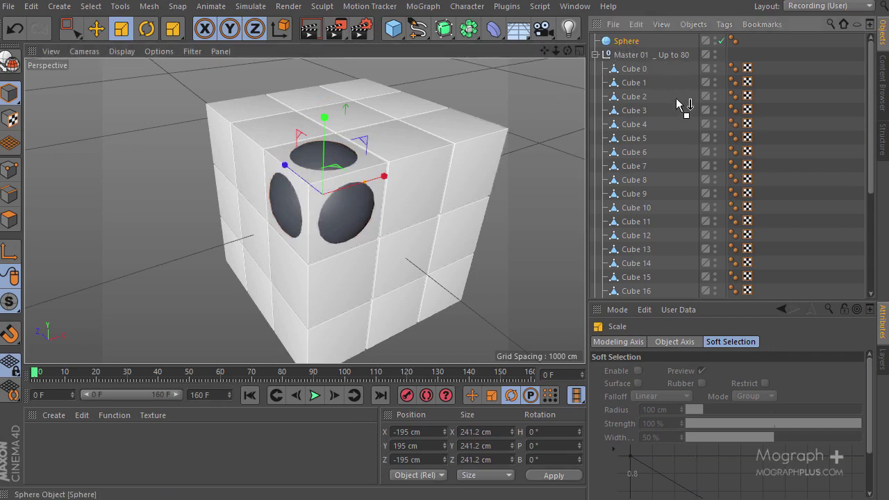
{"action": "left_click_drag", "start_coordinate": [638, 154], "coordinate": [635, 152]}
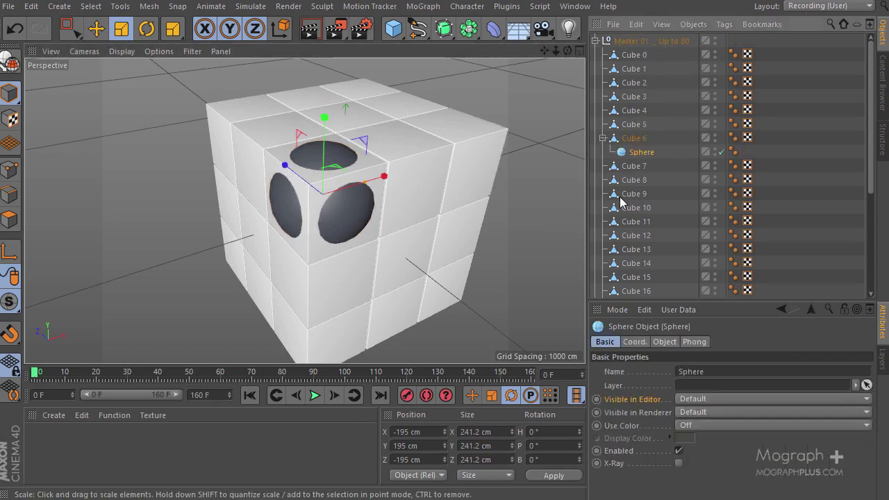
Play the animation, go to frame 80 and move the Sphere out of Cube 6 to the top of the object hierarchy.
{"action": "left_click", "coordinate": [315, 395]}
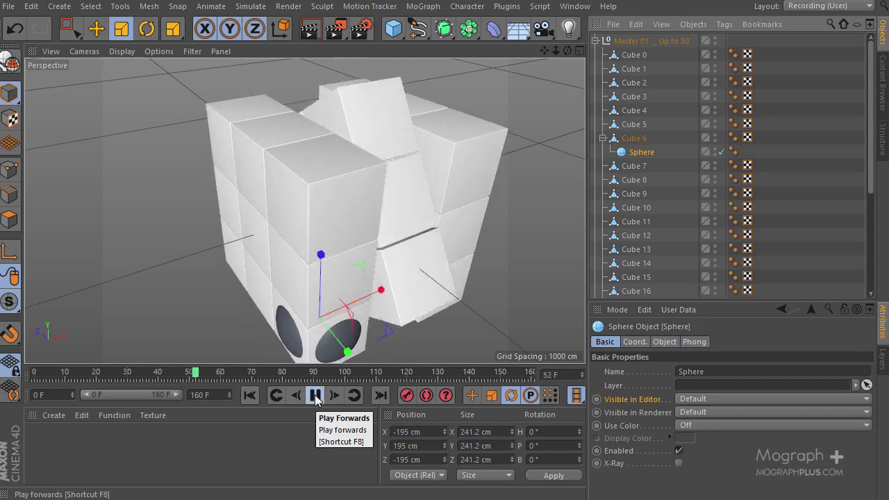
{"action": "left_click", "coordinate": [316, 395]}
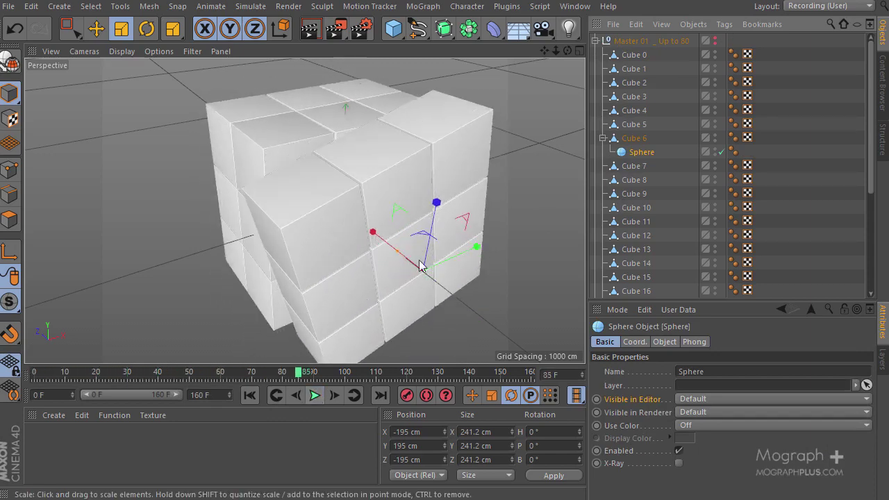
{"action": "left_click_drag", "start_coordinate": [458, 257], "coordinate": [428, 354], "text": "alt"}
{"action": "mouse_move", "coordinate": [296, 372]}
{"action": "left_mouse_down"}
{"action": "mouse_move", "coordinate": [271, 373]}
{"action": "mouse_move", "coordinate": [284, 373]}
{"action": "left_mouse_up"}
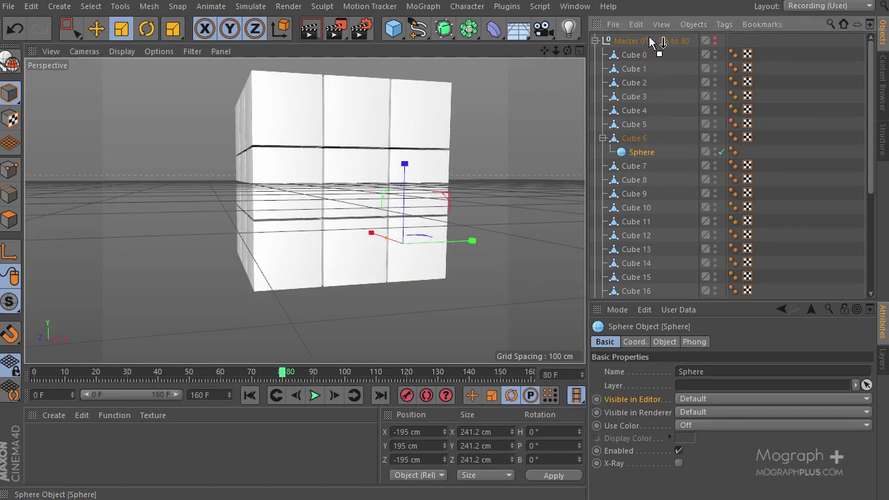
{"action": "left_click_drag", "start_coordinate": [652, 42], "coordinate": [651, 40]}
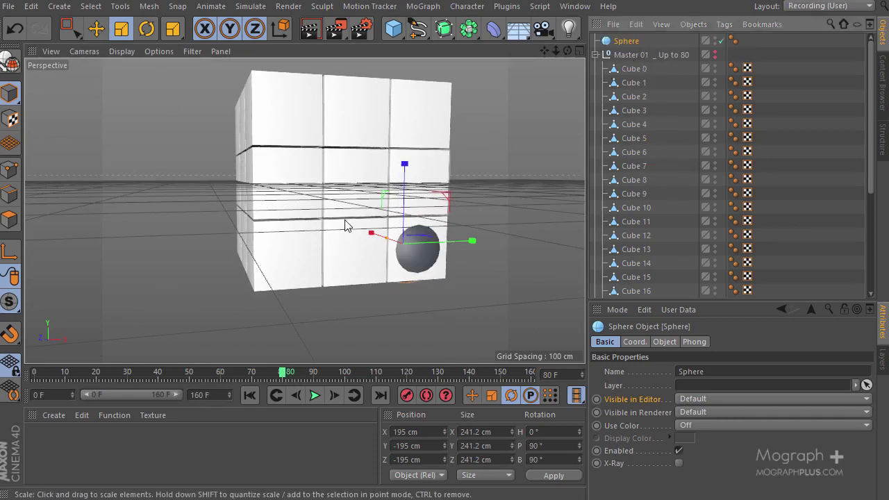
Return to frame 0, frame the geometry in the view and select the lower corner cube that contains the Sphere.
{"action": "left_click_drag", "start_coordinate": [62, 366], "coordinate": [30, 377]}
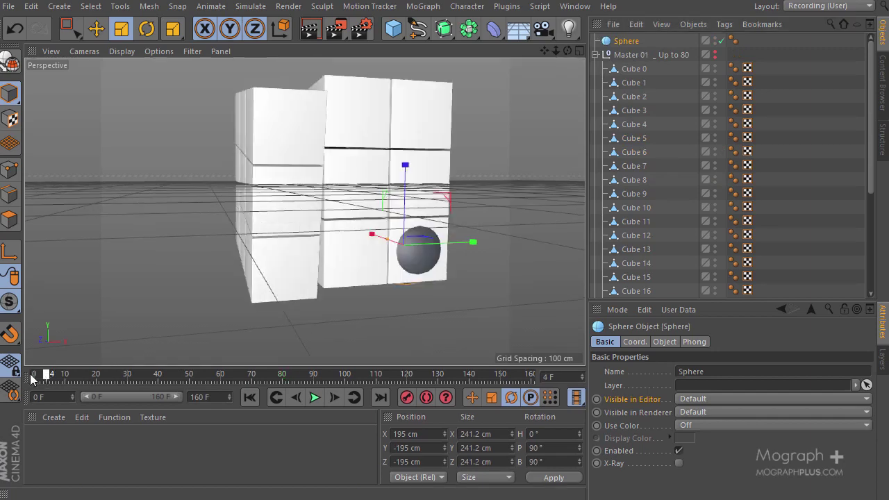
{"action": "left_click_drag", "start_coordinate": [204, 247], "coordinate": [269, 261], "text": "alt"}
{"action": "left_click_drag", "start_coordinate": [387, 196], "coordinate": [214, 351], "text": "alt"}
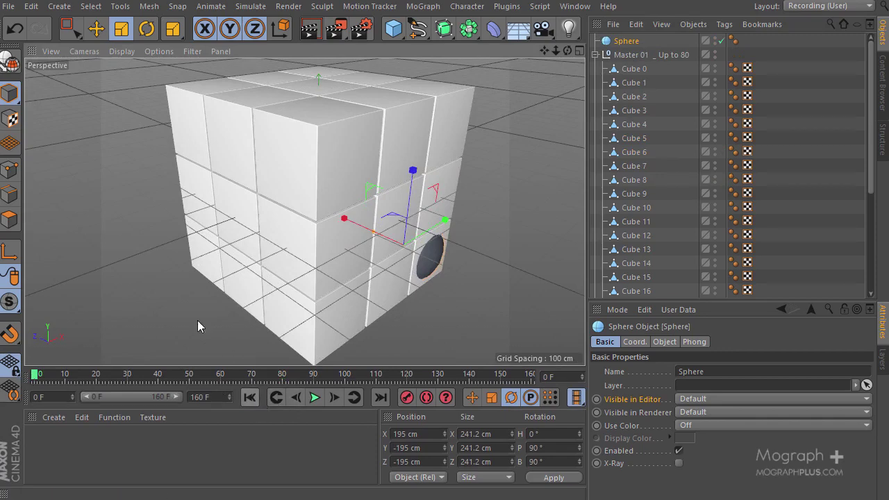
{"action": "left_click", "coordinate": [50, 52]}
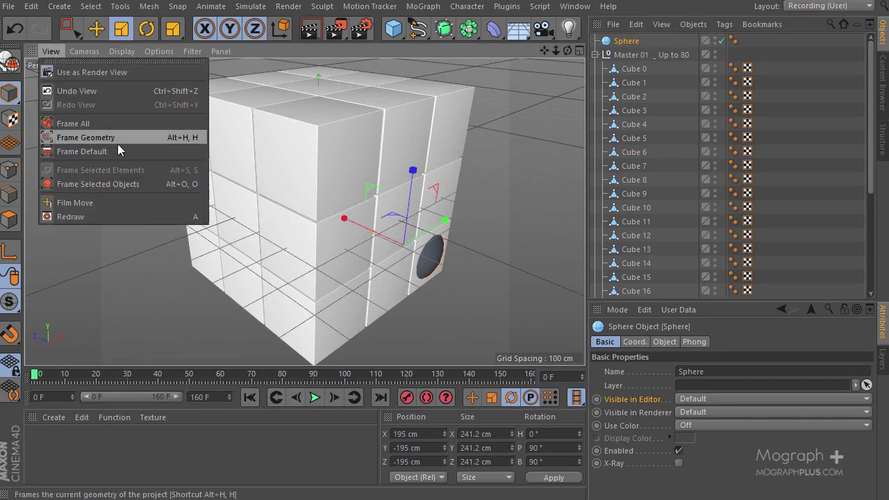
{"action": "left_click", "coordinate": [118, 144]}
{"action": "scroll", "coordinate": [271, 198], "scroll_direction": "down", "scroll_amount": 5}
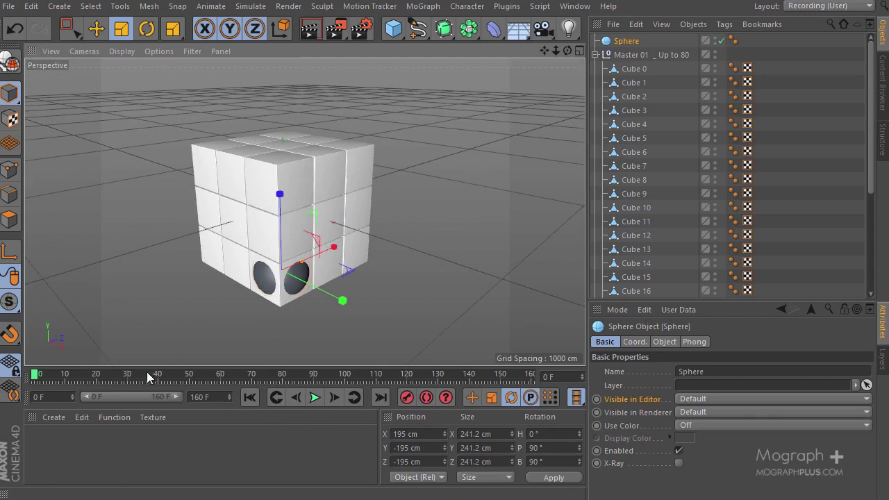
{"action": "left_click", "coordinate": [281, 301]}
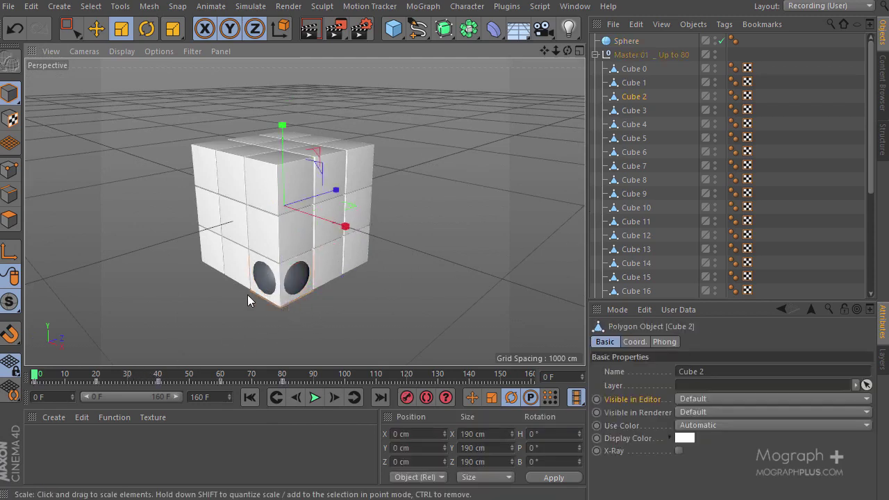
{"action": "scroll", "coordinate": [252, 224], "scroll_direction": "up", "scroll_amount": 2}
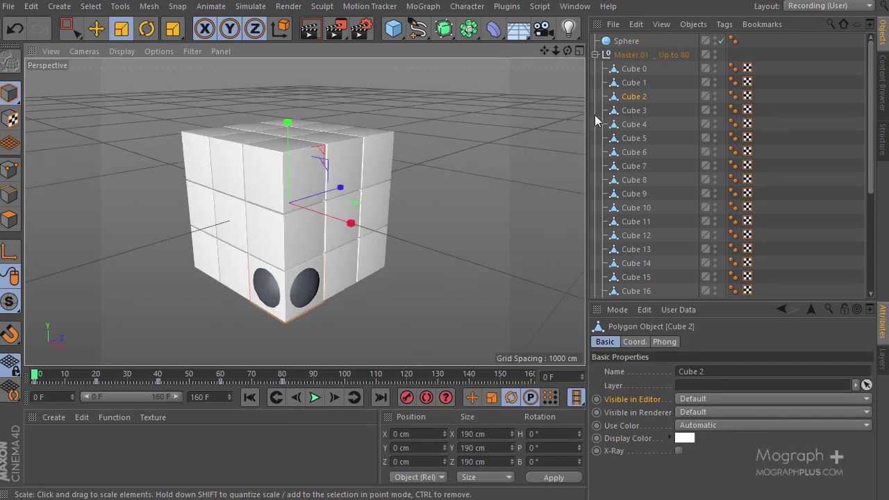
Add a Constraint tag to the Sphere, enable its Parent constraint and show the Parent settings.
{"action": "left_click", "coordinate": [611, 40]}
{"action": "scroll", "coordinate": [322, 281], "scroll_direction": "up", "scroll_amount": 2}
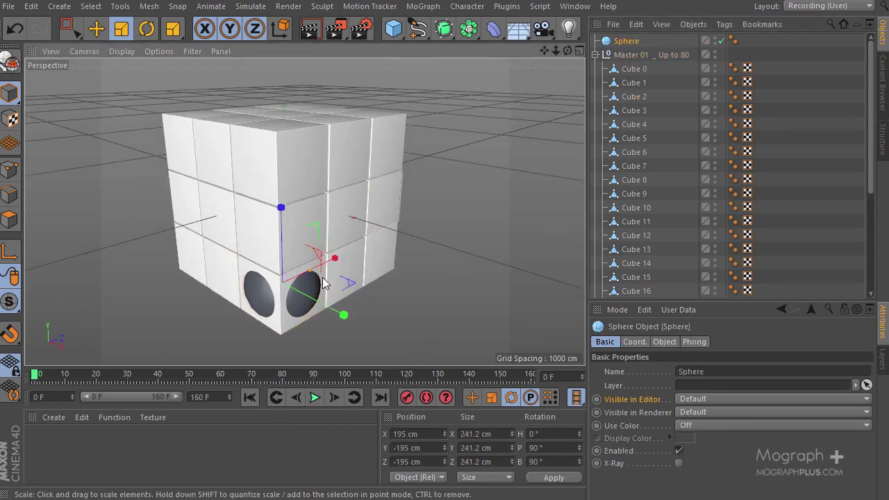
{"action": "middle_click_drag", "start_coordinate": [444, 242], "coordinate": [465, 236], "text": "alt"}
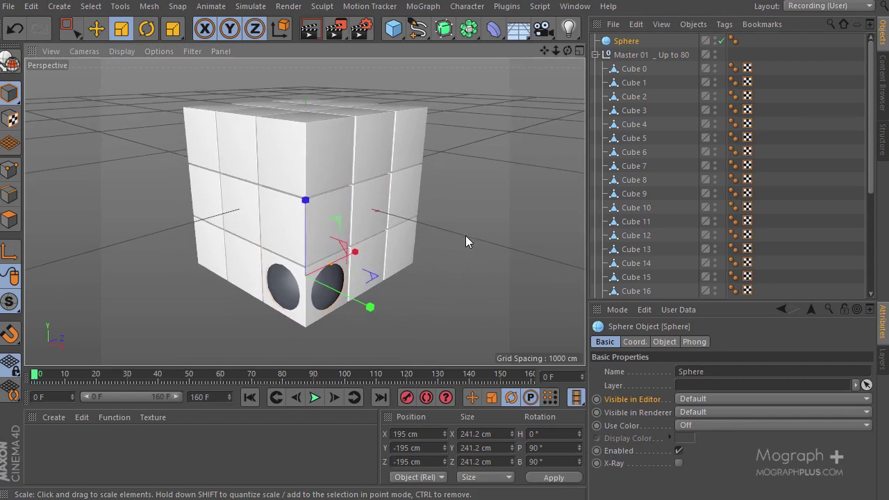
{"action": "right_click", "coordinate": [619, 43]}
{"action": "mouse_move", "coordinate": [691, 9]}
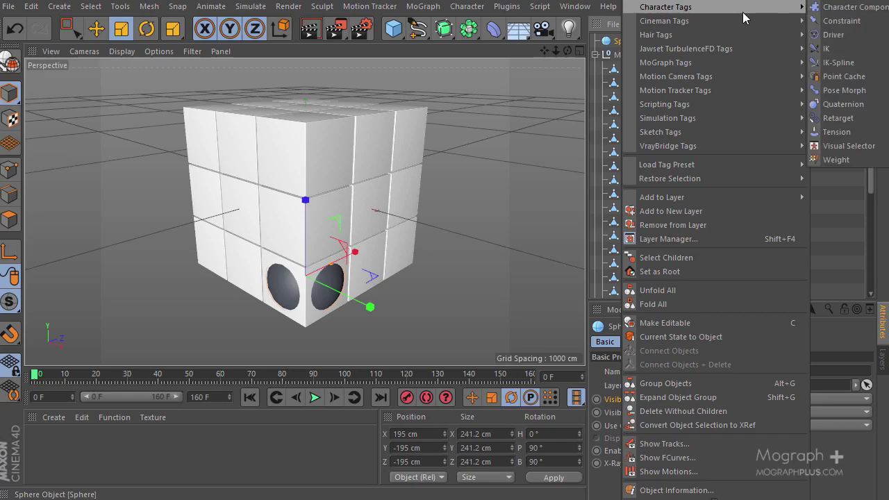
{"action": "left_click", "coordinate": [825, 21]}
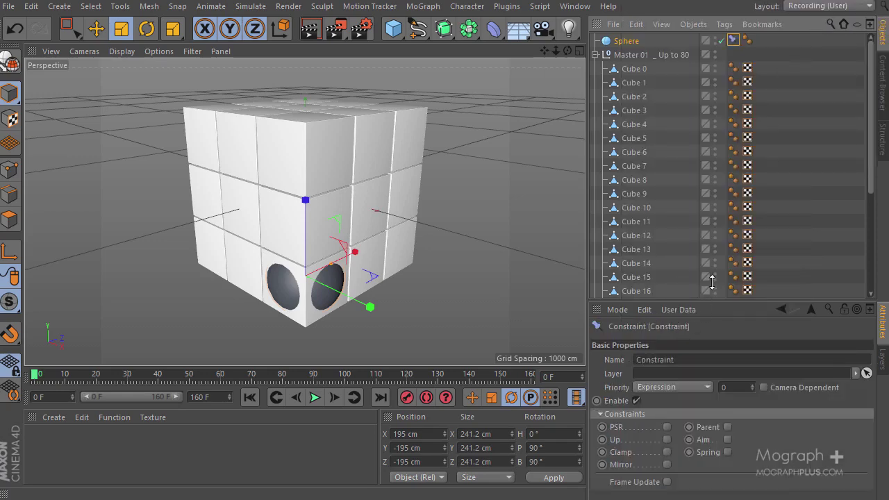
{"action": "left_click_drag", "start_coordinate": [712, 281], "coordinate": [728, 238]}
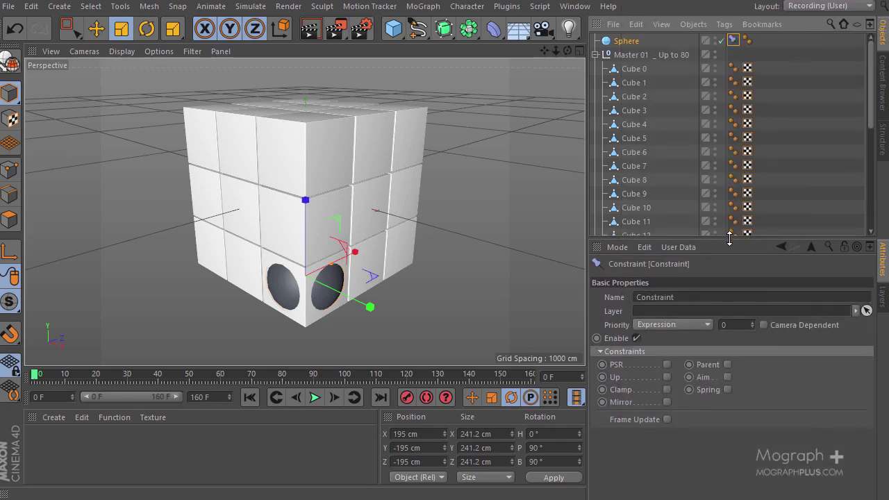
{"action": "left_click", "coordinate": [727, 365]}
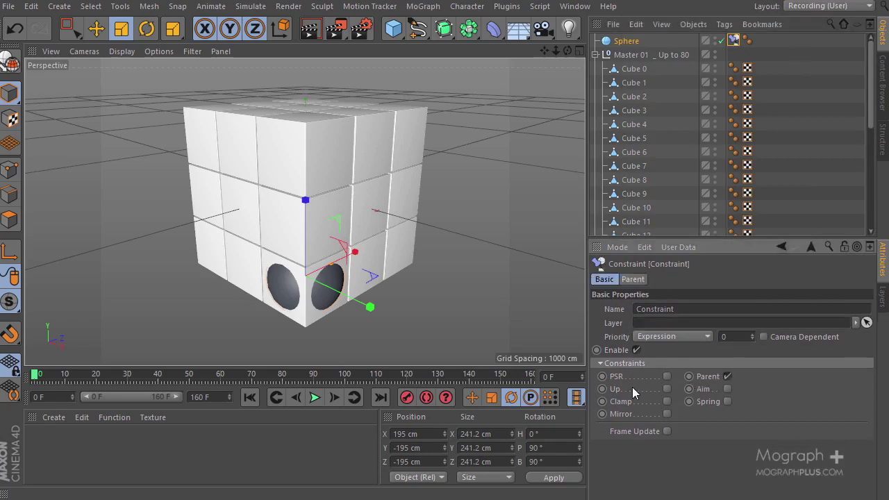
{"action": "left_click", "coordinate": [633, 279]}
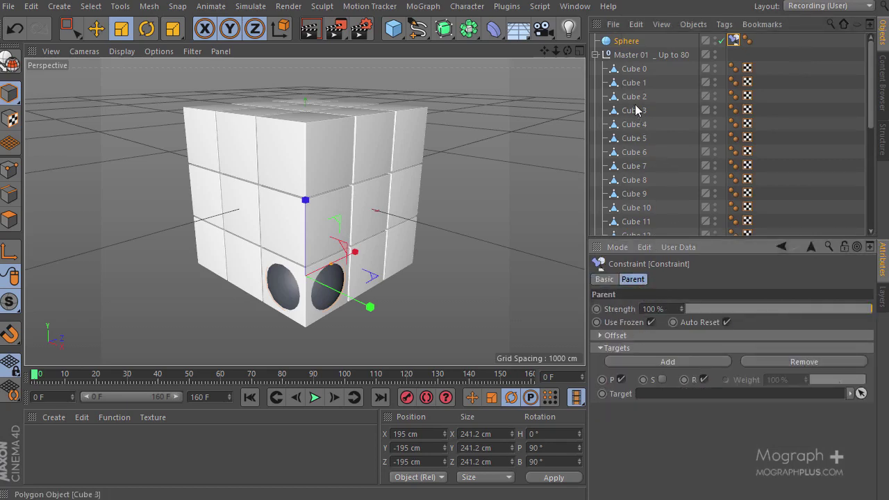
Raise the Sphere into the upper corner cube by setting its Y position to 195 cm.
{"action": "left_click", "coordinate": [626, 41]}
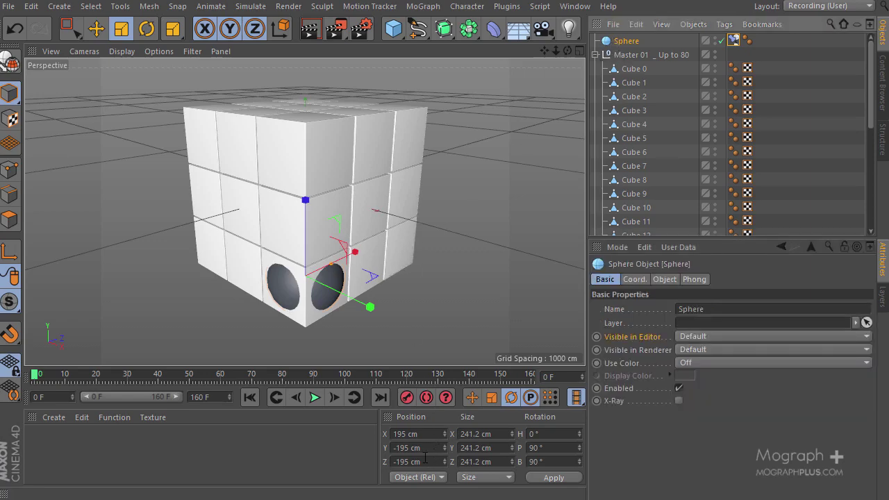
{"action": "left_click_drag", "start_coordinate": [302, 287], "coordinate": [257, 247], "text": "alt"}
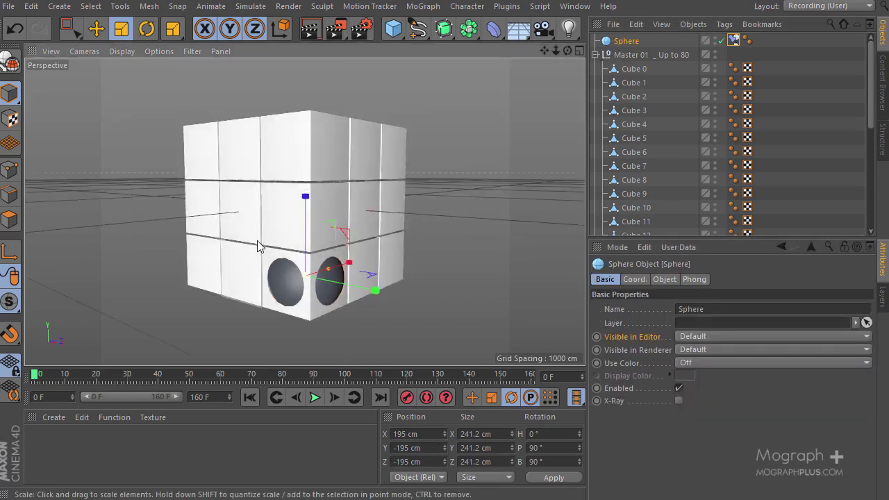
{"action": "left_click", "coordinate": [97, 29]}
{"action": "left_click_drag", "start_coordinate": [139, 173], "coordinate": [275, 179], "text": "alt"}
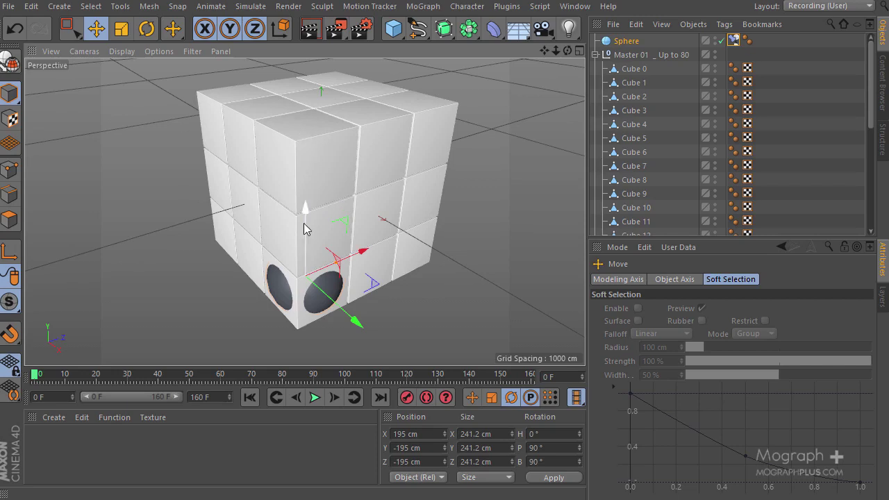
{"action": "left_click", "coordinate": [418, 448]}
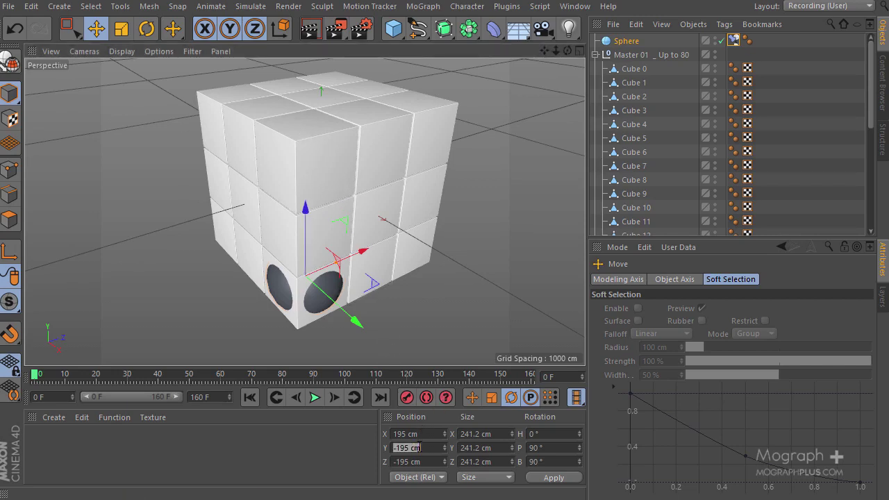
{"action": "type", "text": "195"}
{"action": "key", "text": "Return"}
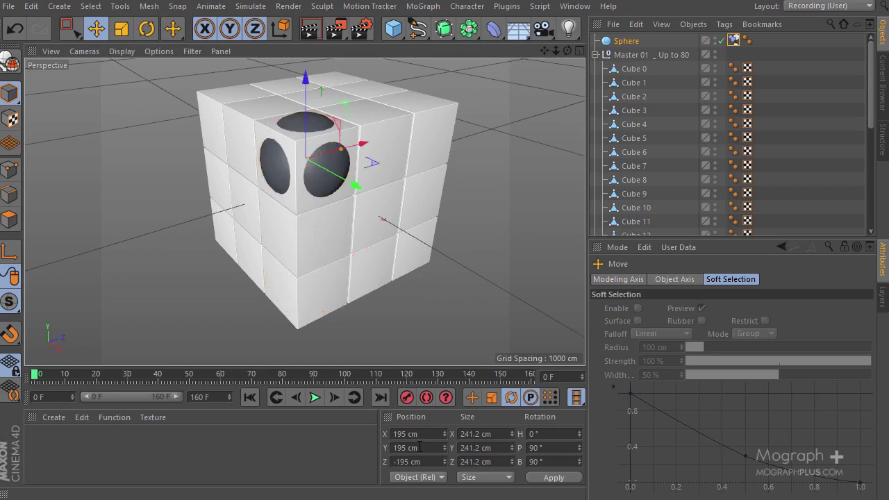
Identify the corner cube around the Sphere and assign Cube 8 as the target of the Sphere's parent constraint.
{"action": "left_click", "coordinate": [302, 207]}
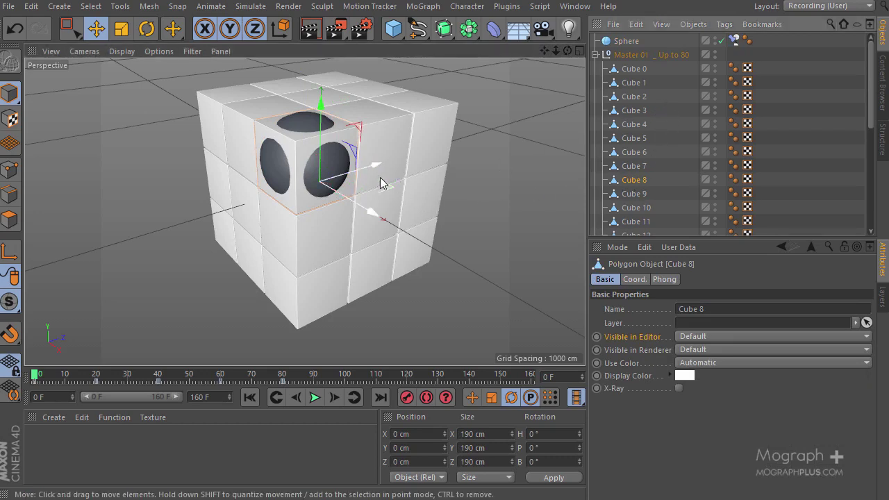
{"action": "left_click_drag", "start_coordinate": [375, 166], "coordinate": [254, 198]}
{"action": "key", "text": "ctrl+z"}
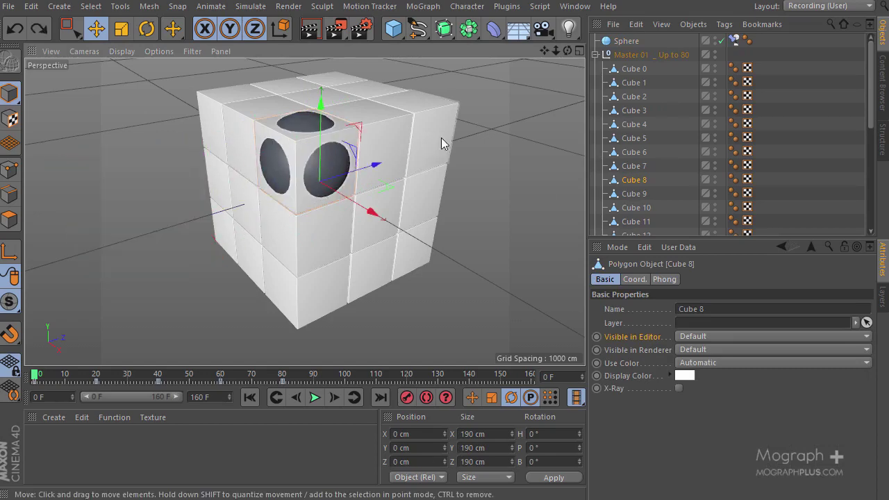
{"action": "scroll", "coordinate": [402, 148], "scroll_direction": "up", "scroll_amount": 5}
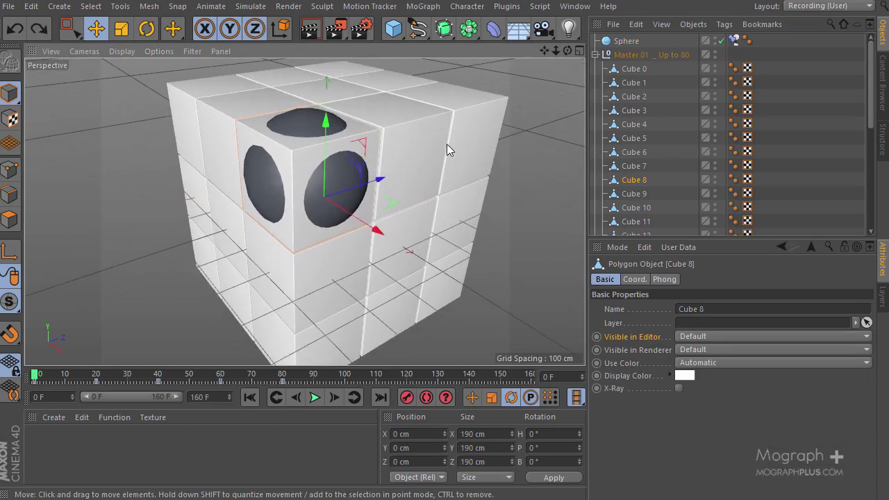
{"action": "left_click", "coordinate": [733, 40]}
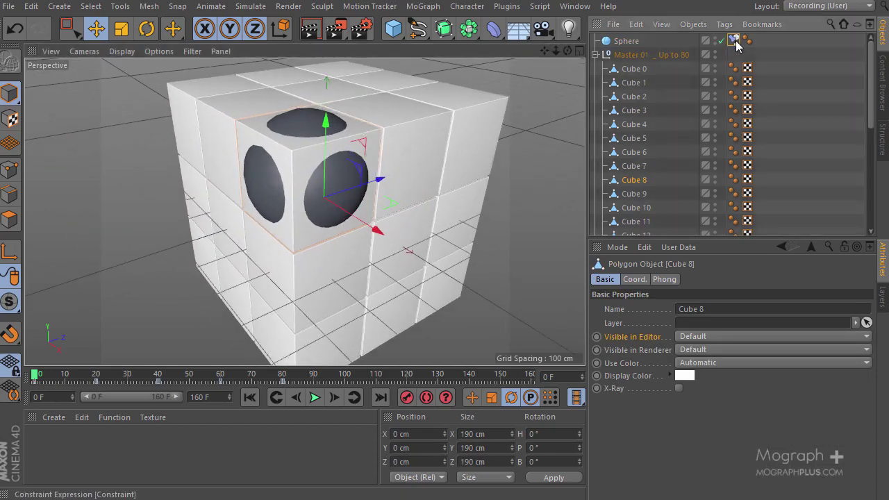
{"action": "left_click_drag", "start_coordinate": [636, 177], "coordinate": [635, 297]}
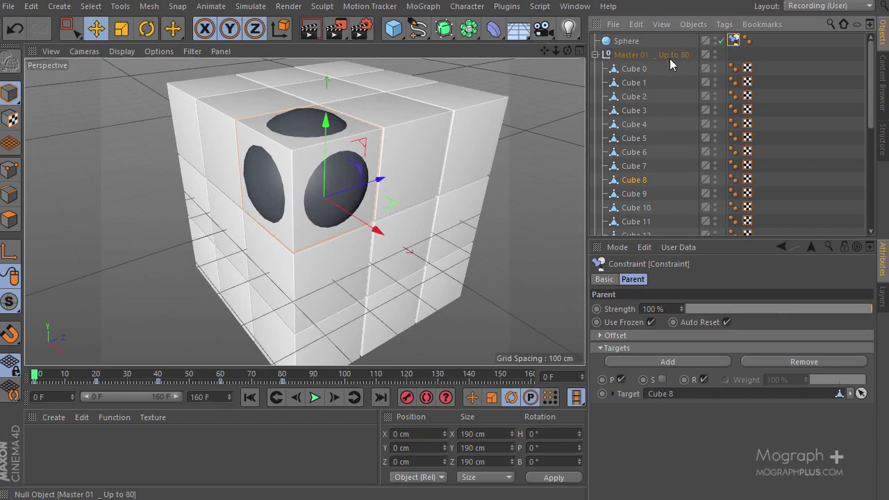
Go to frame 79 and keyframe the parent constraint's target with Cube 8.
{"action": "left_click", "coordinate": [277, 377]}
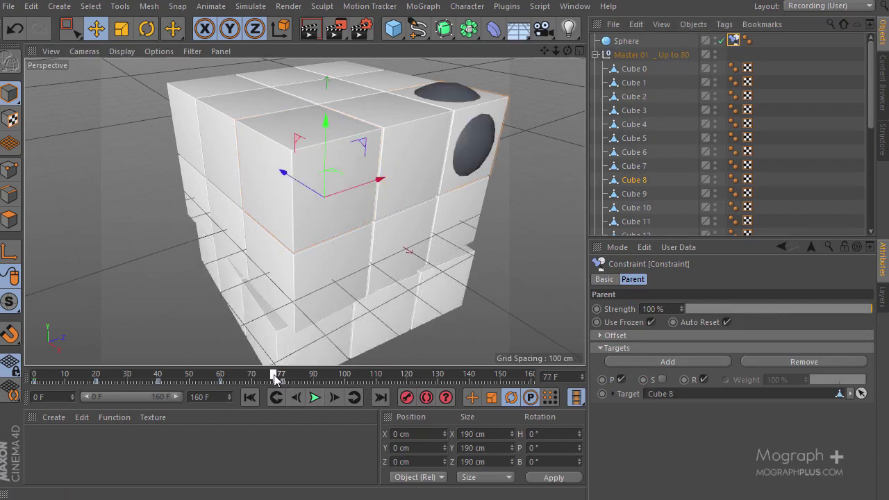
{"action": "left_click_drag", "start_coordinate": [275, 375], "coordinate": [281, 379]}
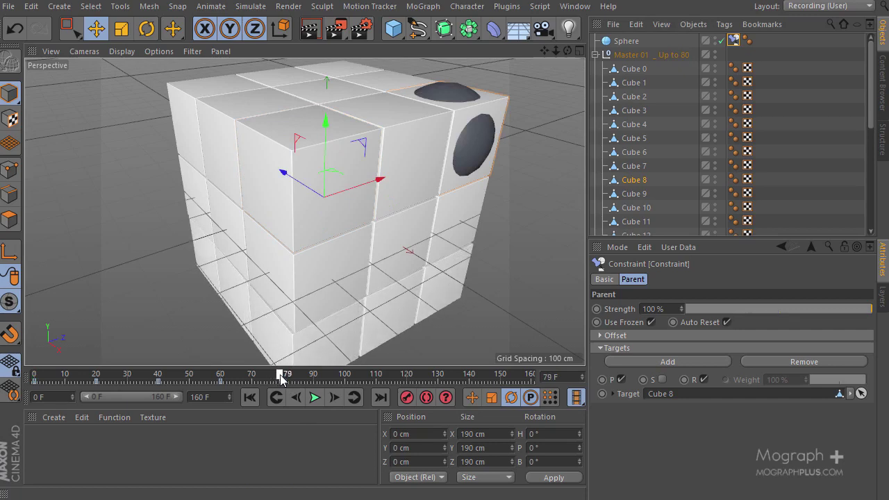
{"action": "left_click", "coordinate": [602, 393]}
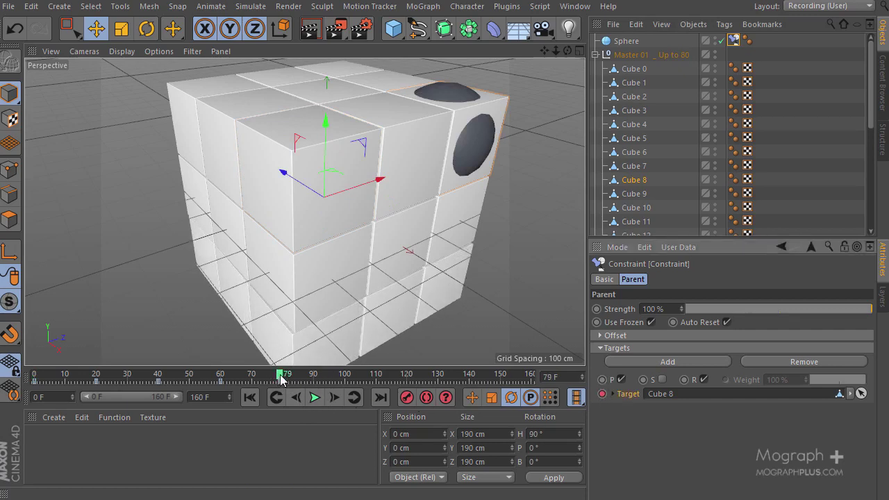
Go to frame 80, collapse Master 01, select the corner cube holding the Sphere and list the cubes of Master 02 _ 80 TO 140.
{"action": "left_click_drag", "start_coordinate": [281, 378], "coordinate": [283, 378]}
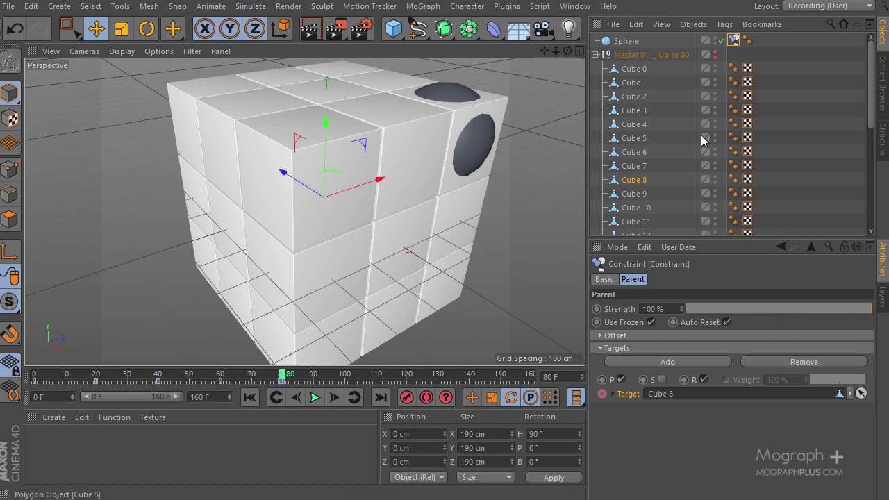
{"action": "left_click", "coordinate": [595, 54]}
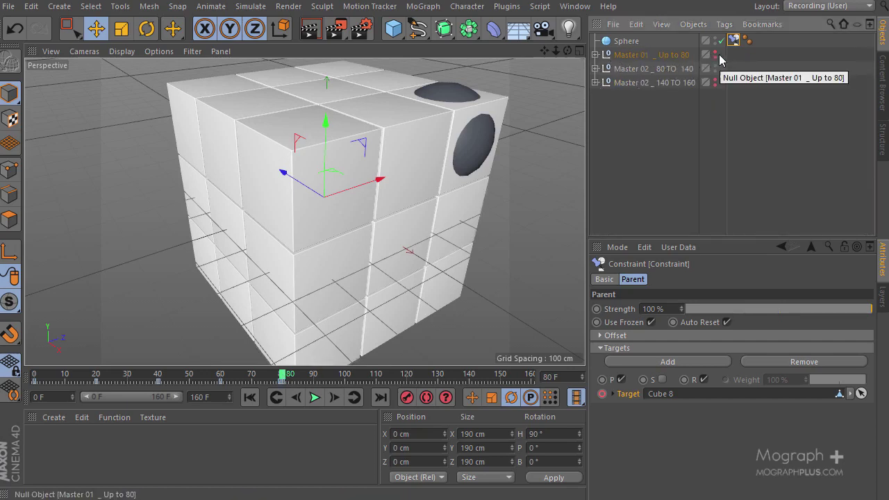
{"action": "left_click", "coordinate": [501, 104]}
{"action": "left_click", "coordinate": [595, 69]}
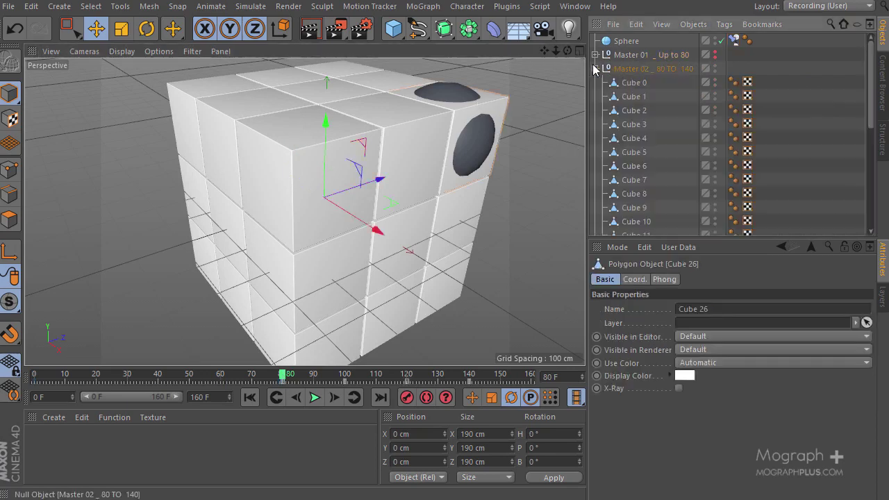
{"action": "scroll", "coordinate": [686, 152], "scroll_direction": "down", "scroll_amount": 5}
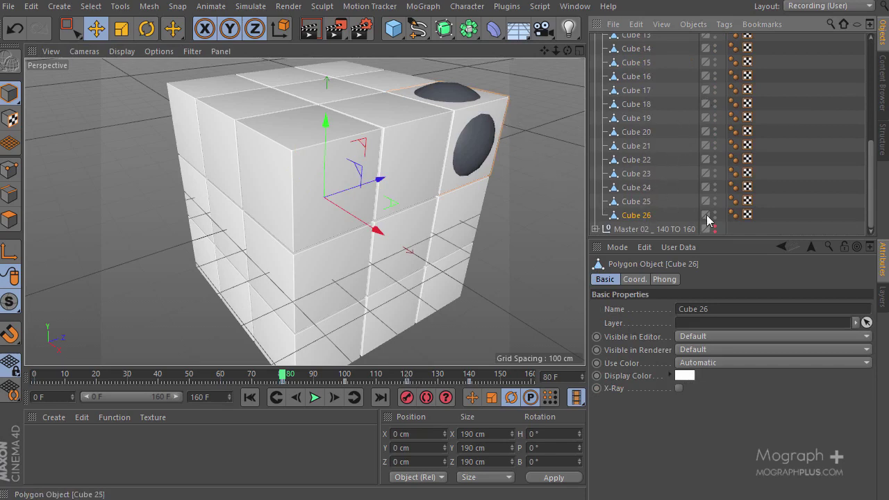
{"action": "left_click_drag", "start_coordinate": [755, 237], "coordinate": [754, 322]}
{"action": "scroll", "coordinate": [759, 93], "scroll_direction": "up", "scroll_amount": 4}
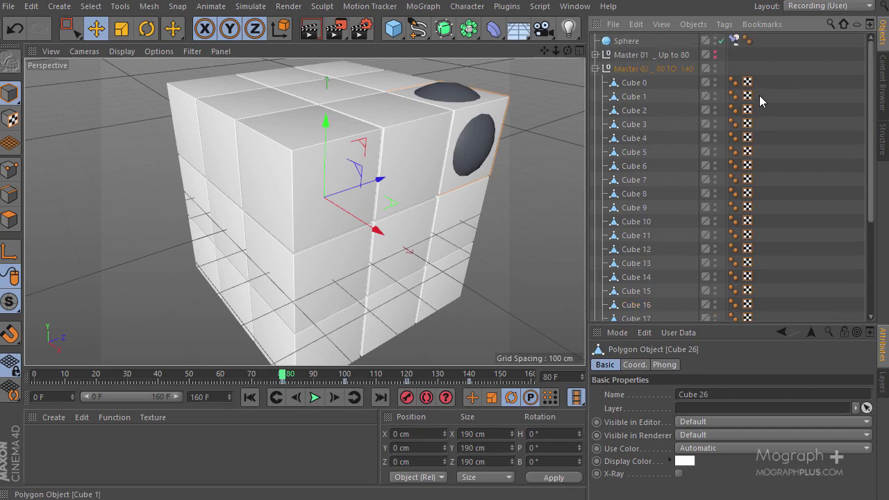
Replace the target of the Sphere's parent constraint at frame 80 with Cube 26 from Master 02 _ 80 TO 140.
{"action": "left_click", "coordinate": [733, 40]}
{"action": "scroll", "coordinate": [686, 284], "scroll_direction": "down", "scroll_amount": 3}
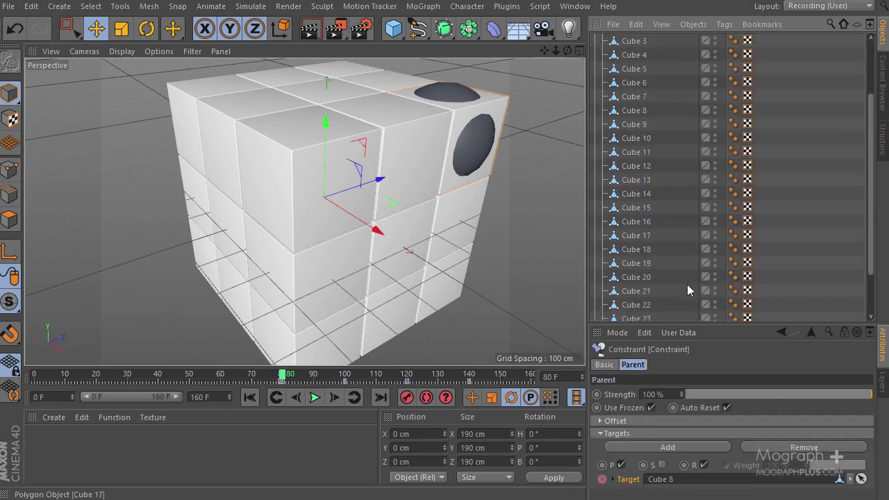
{"action": "scroll", "coordinate": [701, 204], "scroll_direction": "down", "scroll_amount": 2}
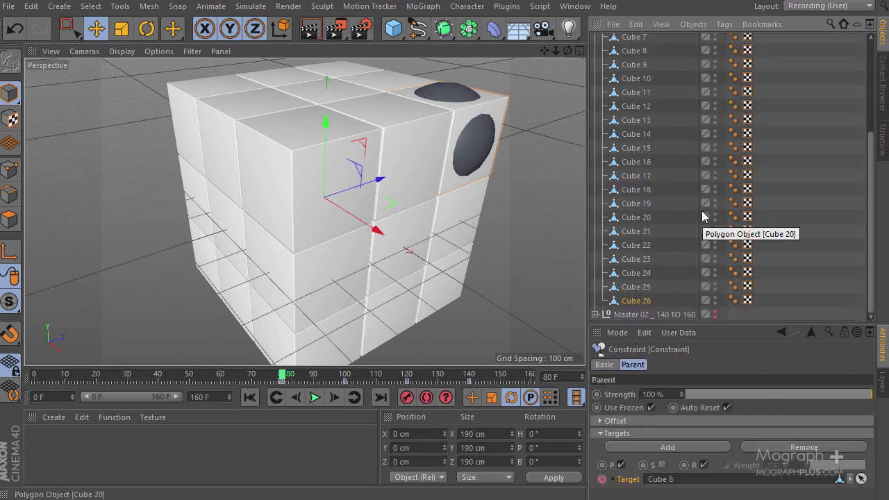
{"action": "left_click_drag", "start_coordinate": [642, 296], "coordinate": [638, 416]}
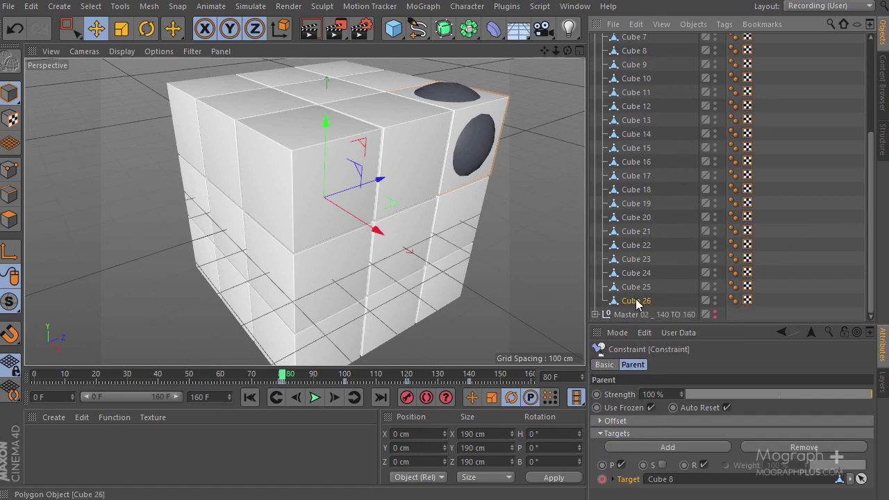
{"action": "left_click_drag", "start_coordinate": [637, 304], "coordinate": [655, 332]}
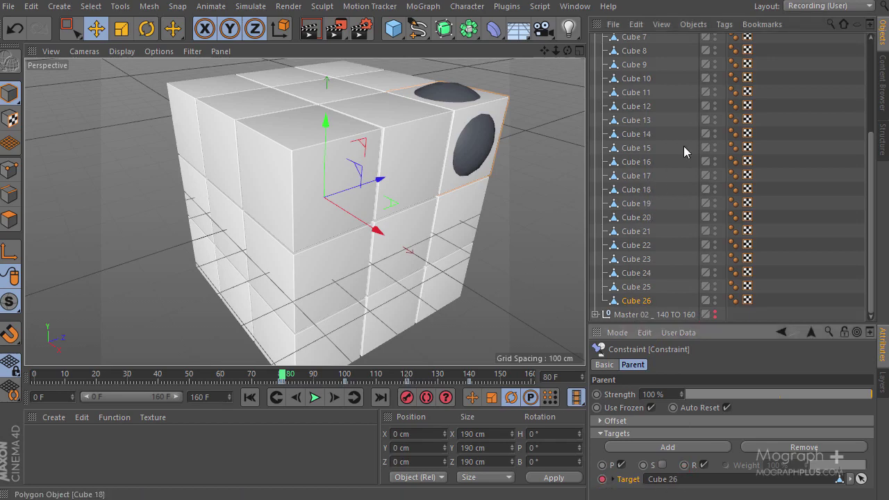
Collapse Master 02 _ 80 TO 140 and go to frame 139 with the constraint's target settings fully in view.
{"action": "scroll", "coordinate": [682, 124], "scroll_direction": "up", "scroll_amount": 5}
{"action": "left_click", "coordinate": [595, 68]}
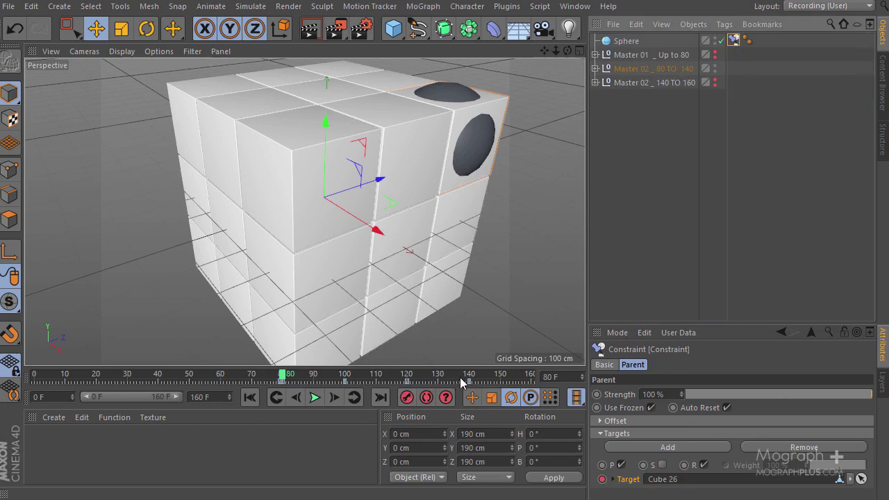
{"action": "left_click_drag", "start_coordinate": [462, 382], "coordinate": [466, 382]}
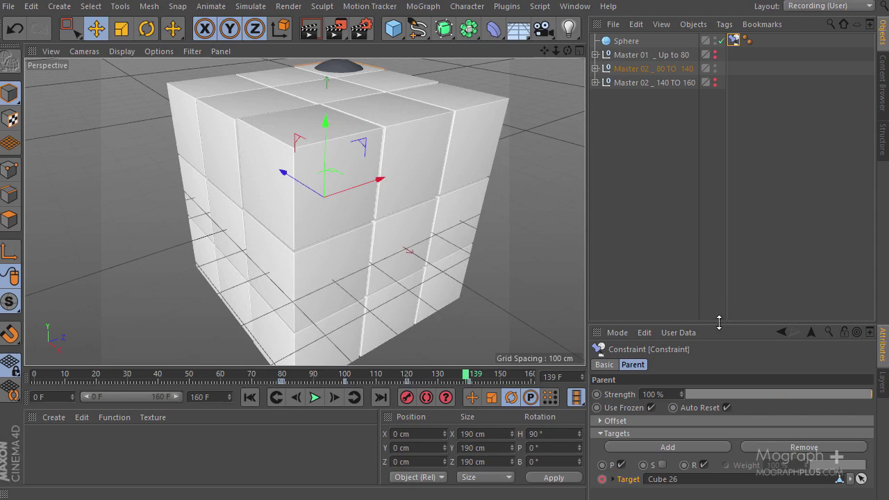
{"action": "left_click_drag", "start_coordinate": [719, 321], "coordinate": [722, 219]}
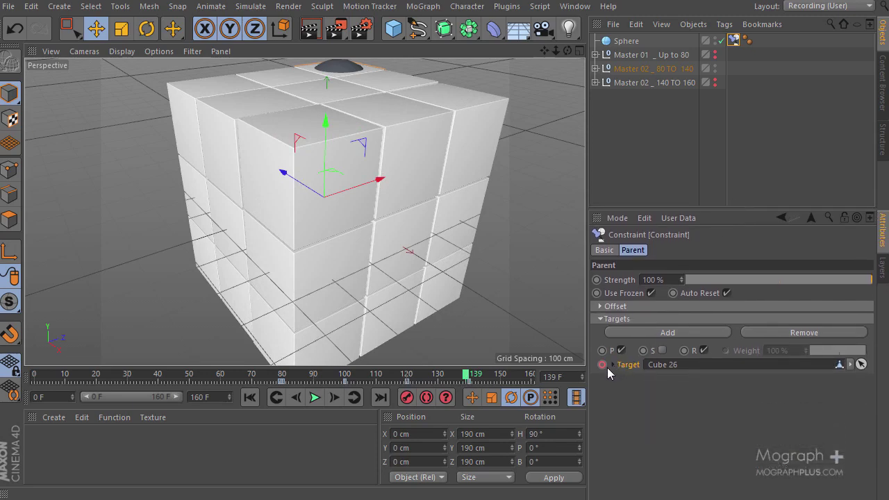
Advance to frame 140 and select the upper corner cube that contains the Sphere.
{"action": "left_click", "coordinate": [334, 397]}
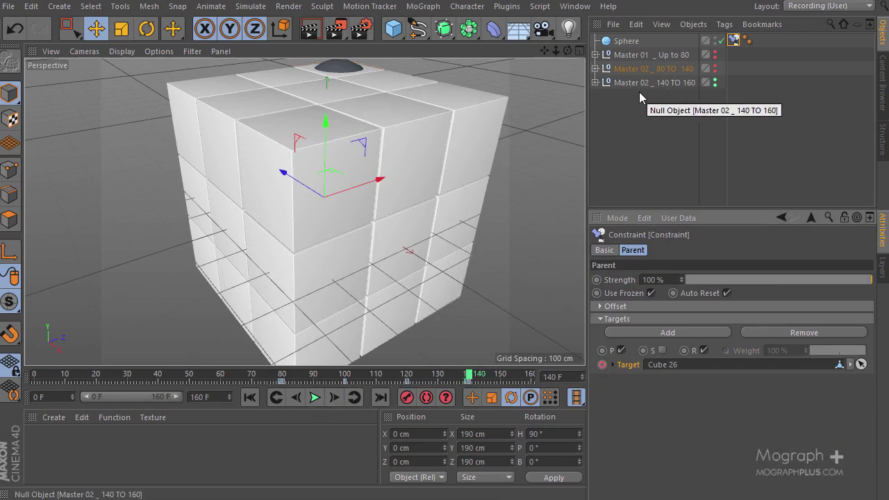
{"action": "scroll", "coordinate": [452, 178], "scroll_direction": "down", "scroll_amount": 3}
{"action": "left_click_drag", "start_coordinate": [436, 198], "coordinate": [350, 215], "text": "alt"}
{"action": "scroll", "coordinate": [442, 143], "scroll_direction": "up", "scroll_amount": 2}
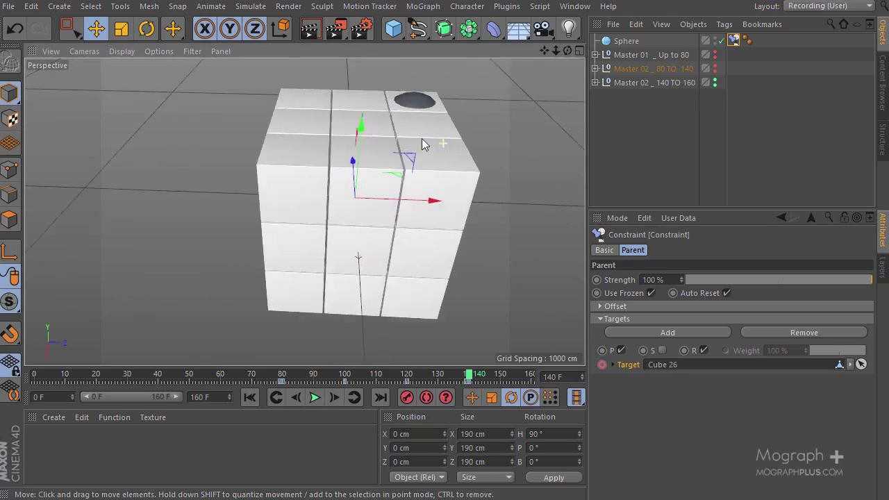
{"action": "left_click_drag", "start_coordinate": [421, 139], "coordinate": [436, 124], "text": "alt"}
{"action": "left_click", "coordinate": [472, 121]}
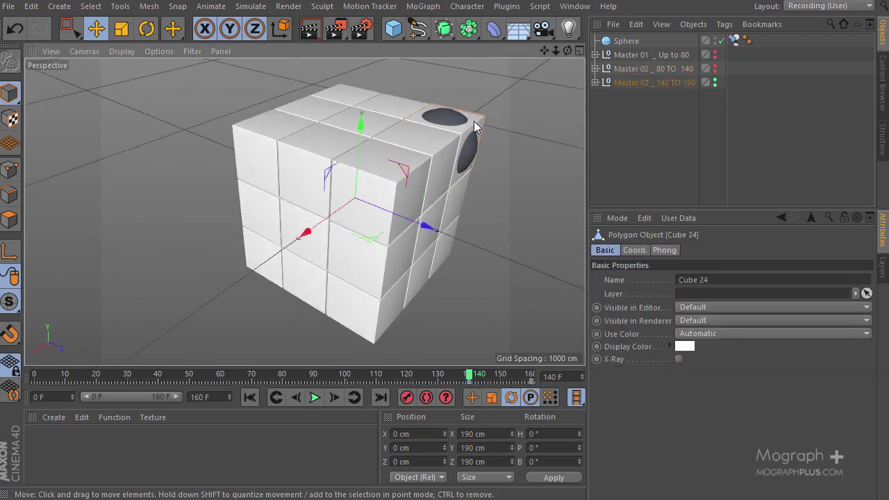
Replace the target of the Sphere's parent constraint with Cube 24 from Master 02 _ 140 TO 160 and keyframe it at frame 140.
{"action": "left_click", "coordinate": [594, 83]}
{"action": "scroll", "coordinate": [691, 110], "scroll_direction": "down", "scroll_amount": 6}
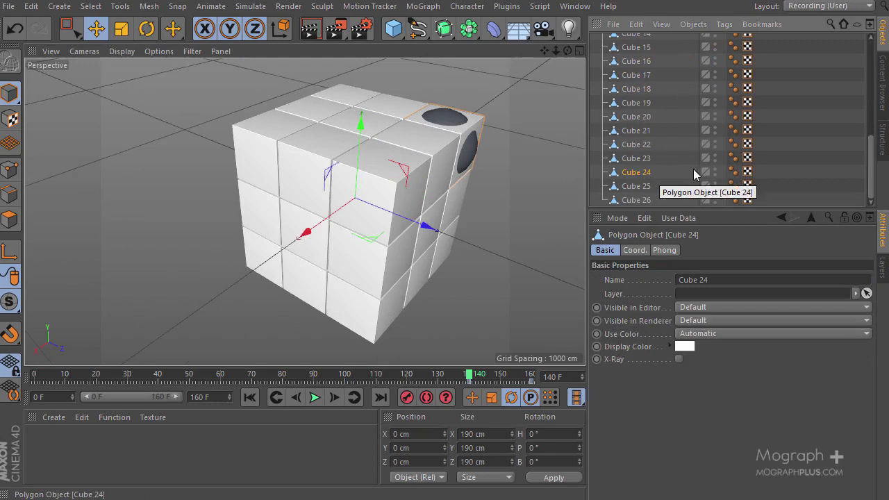
{"action": "scroll", "coordinate": [676, 126], "scroll_direction": "up", "scroll_amount": 6}
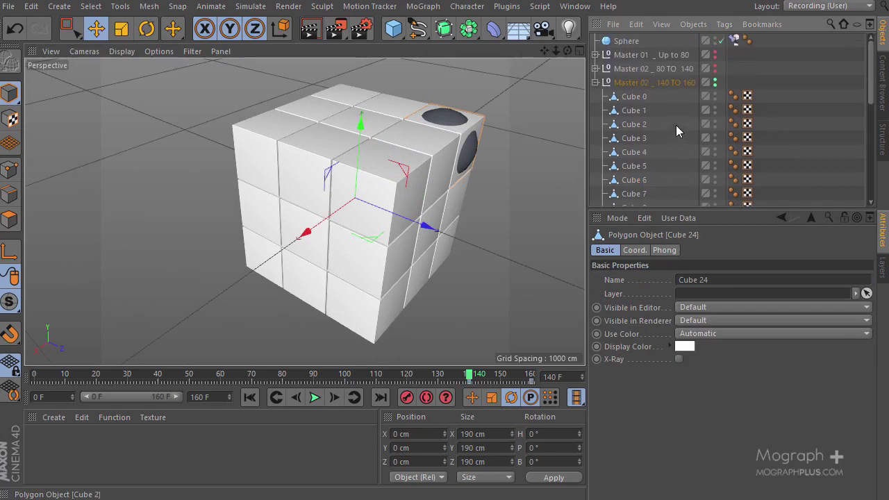
{"action": "left_click", "coordinate": [732, 40]}
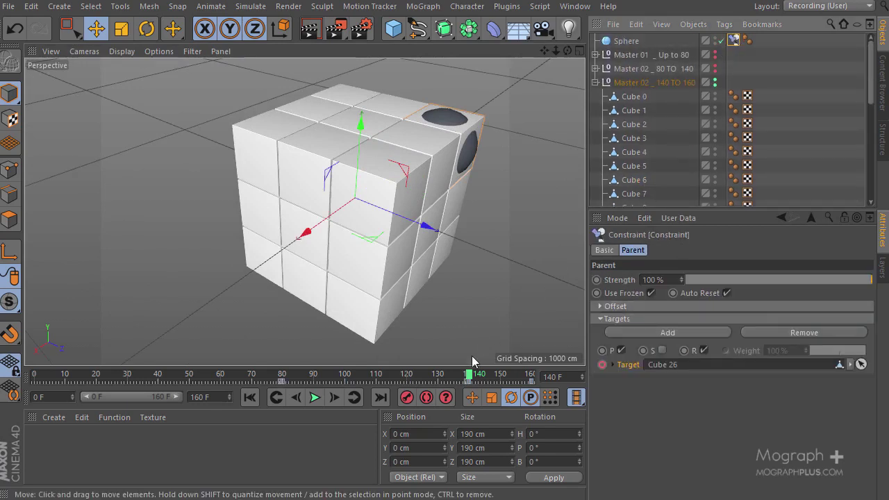
{"action": "scroll", "coordinate": [632, 169], "scroll_direction": "down", "scroll_amount": 7}
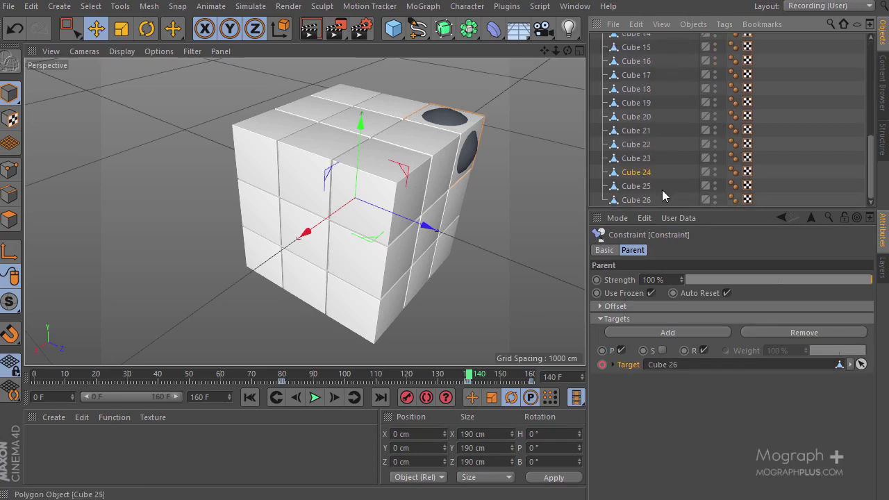
{"action": "left_click_drag", "start_coordinate": [642, 178], "coordinate": [676, 375]}
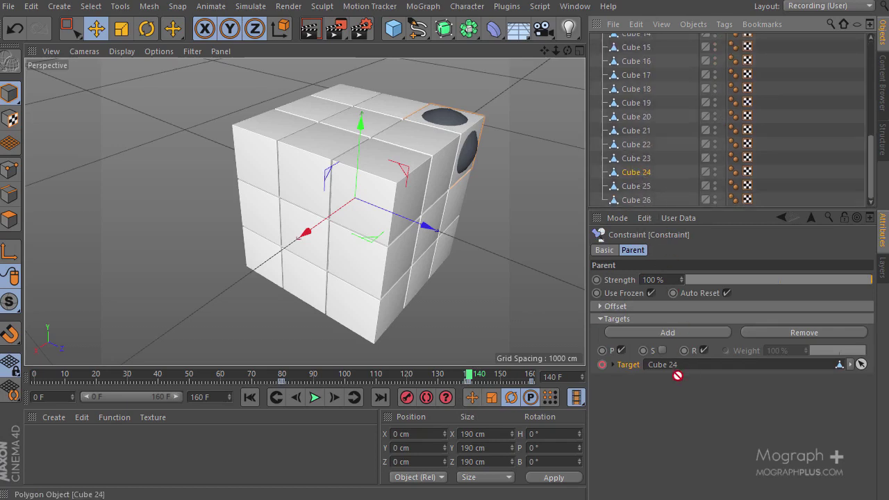
{"action": "left_click", "coordinate": [602, 365]}
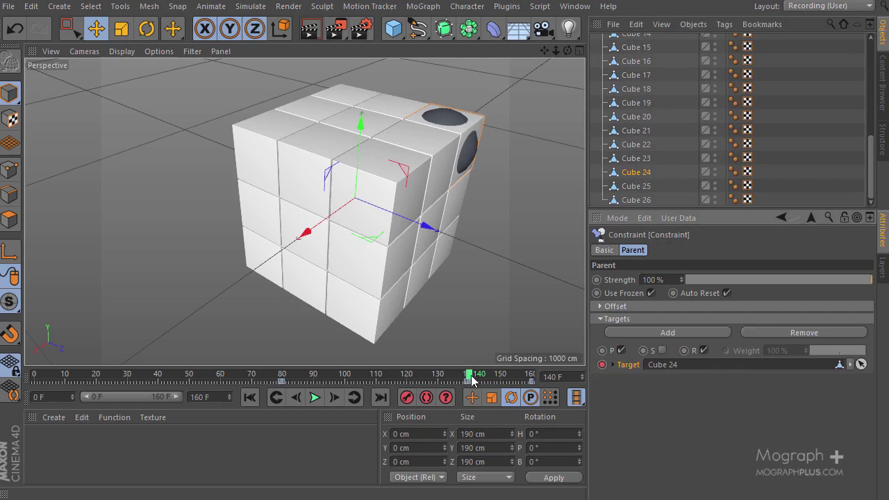
Return the animation to frame 0 and save the project.
{"action": "left_click_drag", "start_coordinate": [471, 380], "coordinate": [33, 380]}
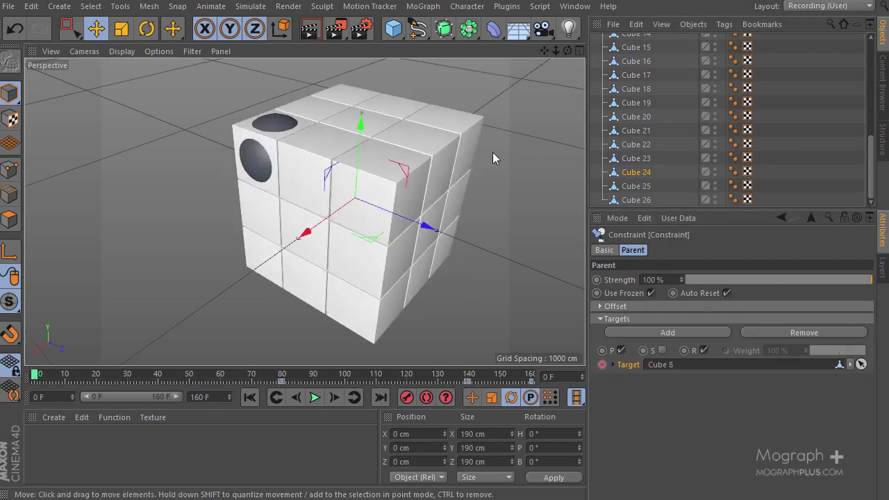
{"action": "scroll", "coordinate": [217, 241], "scroll_direction": "down", "scroll_amount": 3}
{"action": "left_click_drag", "start_coordinate": [270, 233], "coordinate": [348, 202], "text": "alt"}
{"action": "left_click", "coordinate": [8, 5]}
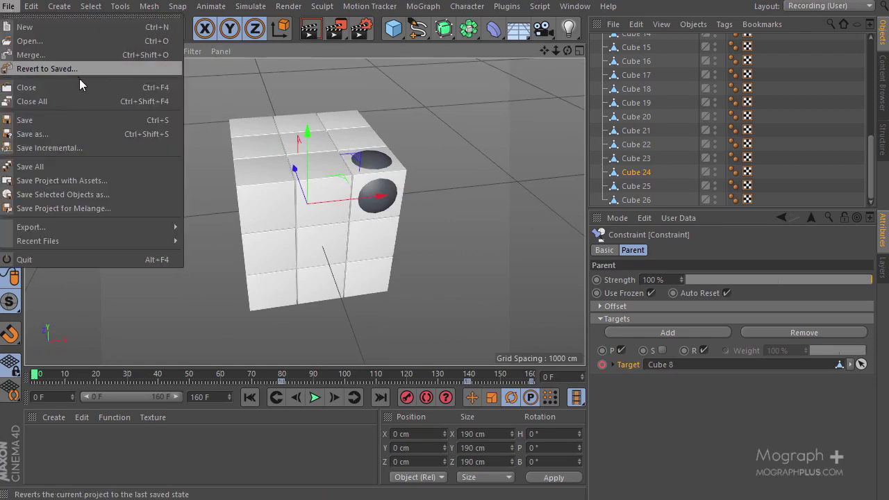
{"action": "left_click", "coordinate": [79, 119]}
Play the animation from the start to check the Sphere's movement, pausing at frame 69.
{"action": "scroll", "coordinate": [212, 195], "scroll_direction": "up", "scroll_amount": 2}
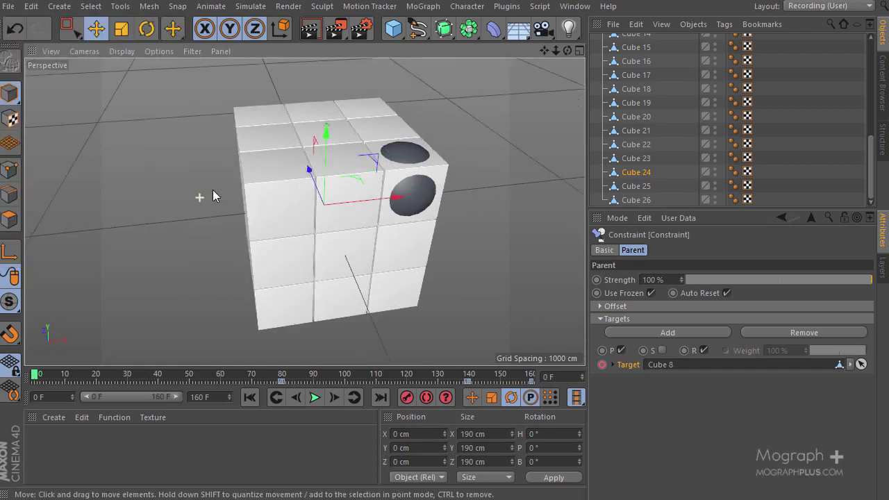
{"action": "left_click_drag", "start_coordinate": [214, 196], "coordinate": [254, 190], "text": "alt"}
{"action": "left_click", "coordinate": [315, 397]}
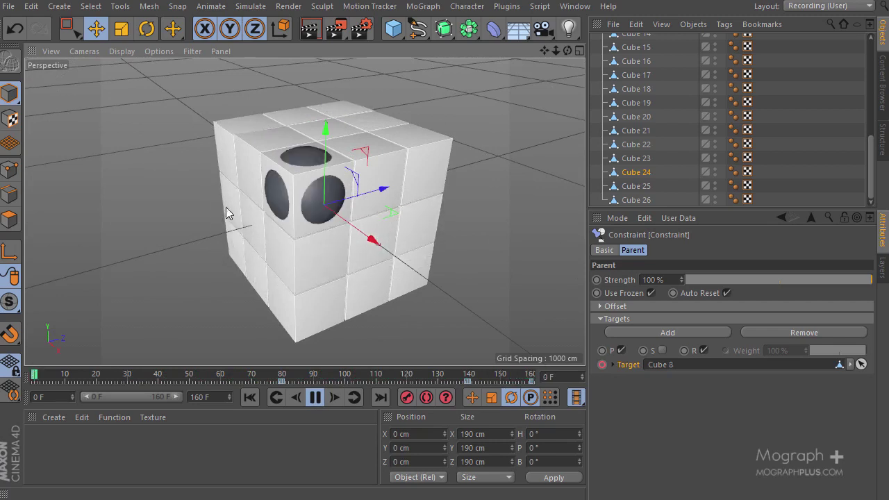
{"action": "left_click", "coordinate": [320, 398]}
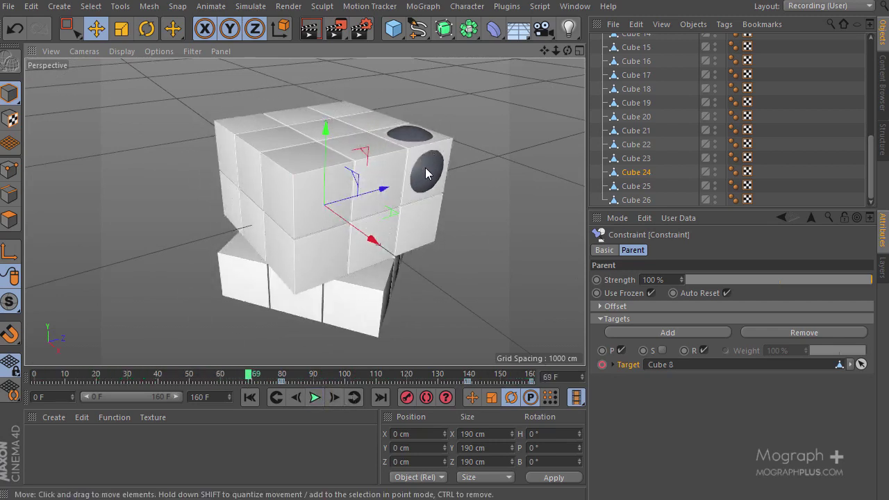
Select the Sphere in the corner cube and scale it up uniformly to about 287 cm.
{"action": "left_click", "coordinate": [425, 173]}
{"action": "left_click", "coordinate": [121, 28]}
{"action": "left_click_drag", "start_coordinate": [250, 133], "coordinate": [317, 119]}
Rewind to frame 0 and replay the animation to check how the enlarged Sphere follows the cubes.
{"action": "left_click_drag", "start_coordinate": [284, 154], "coordinate": [246, 252], "text": "alt"}
{"action": "left_click", "coordinate": [250, 396]}
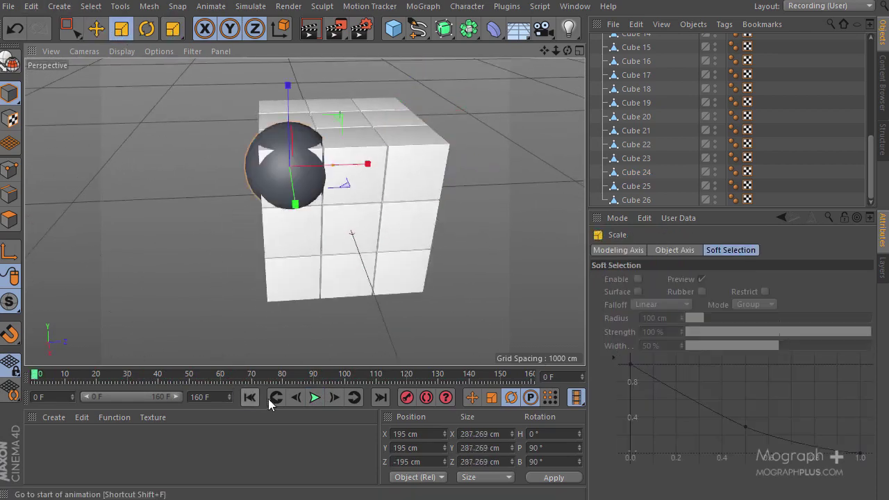
{"action": "left_click", "coordinate": [315, 396]}
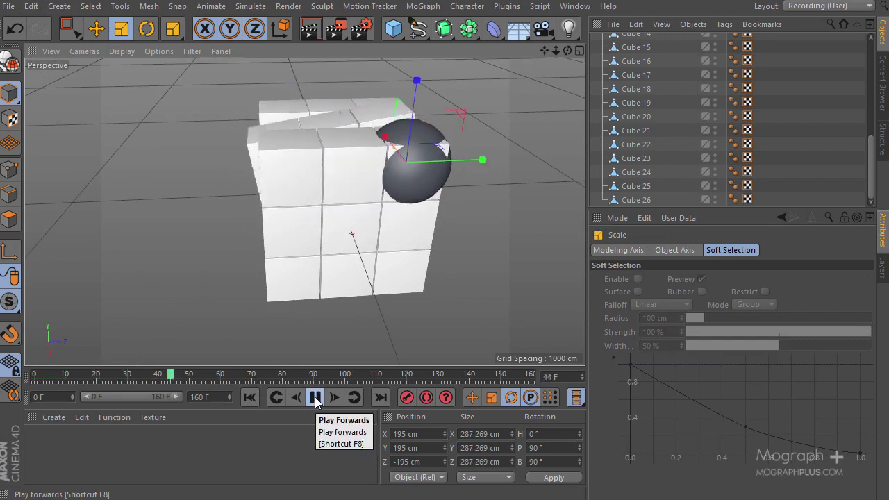